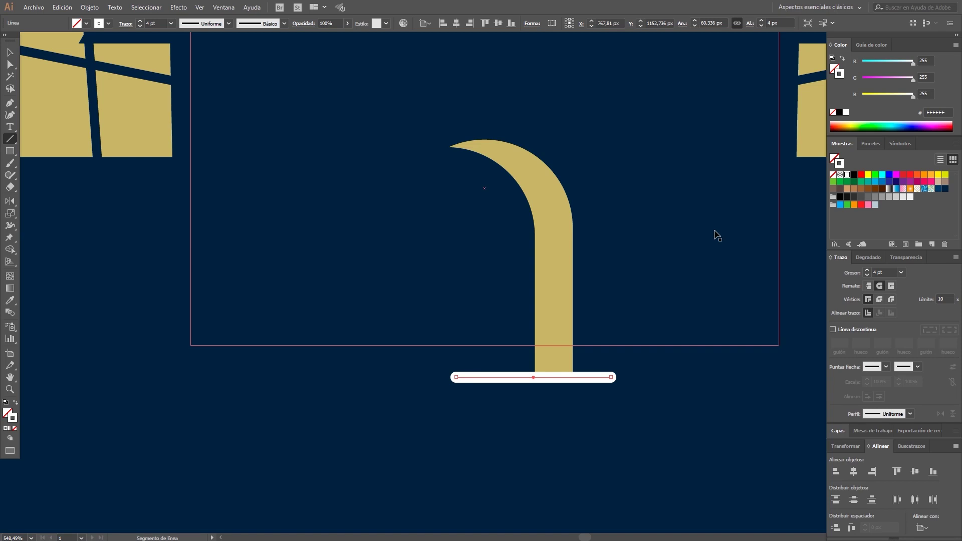
Duplicate the white threshold line below the door and stretch the copy wider.
{"action": "key", "text": "ctrl+minus"}
{"action": "key", "text": "ctrl+minus"}
{"action": "key", "text": "ctrl+minus"}
{"action": "left_click_drag", "start_coordinate": [464, 365], "coordinate": [470, 315]}
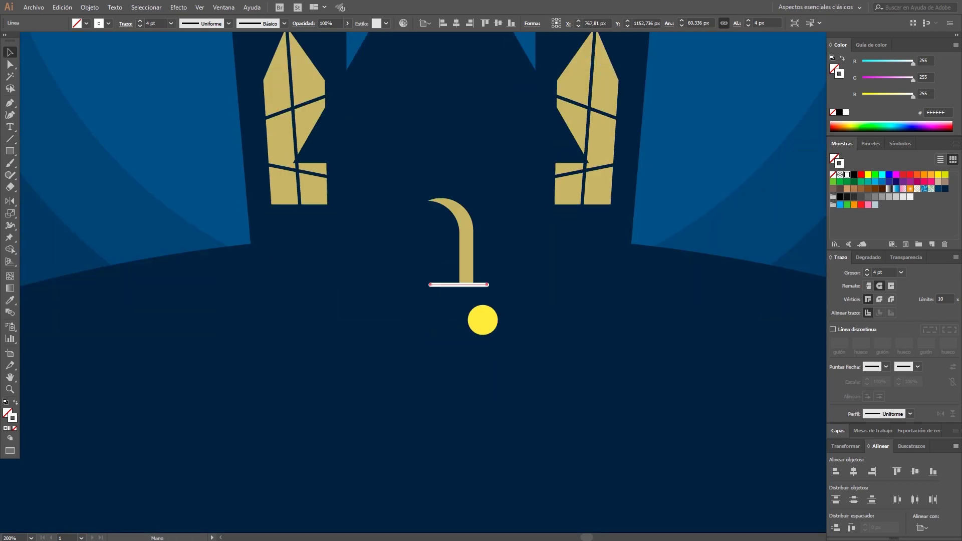
{"action": "left_click_drag", "start_coordinate": [468, 274], "coordinate": [468, 303]}
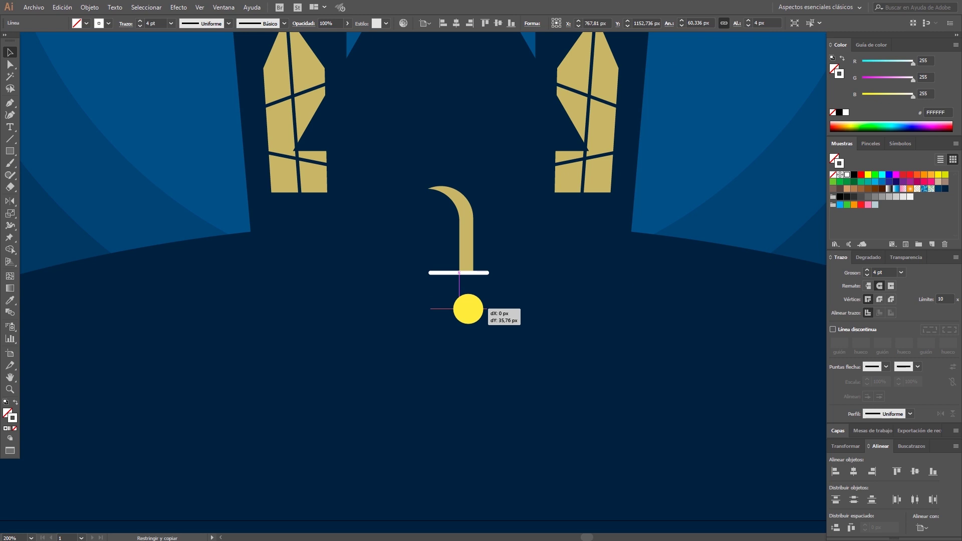
{"action": "mouse_move", "coordinate": [468, 303]}
{"action": "left_mouse_down"}
{"action": "mouse_move", "coordinate": [468, 331]}
{"action": "mouse_move", "coordinate": [417, 331]}
{"action": "mouse_move", "coordinate": [507, 331]}
{"action": "left_mouse_up"}
{"action": "key", "text": "a"}
{"action": "left_click", "coordinate": [473, 330]}
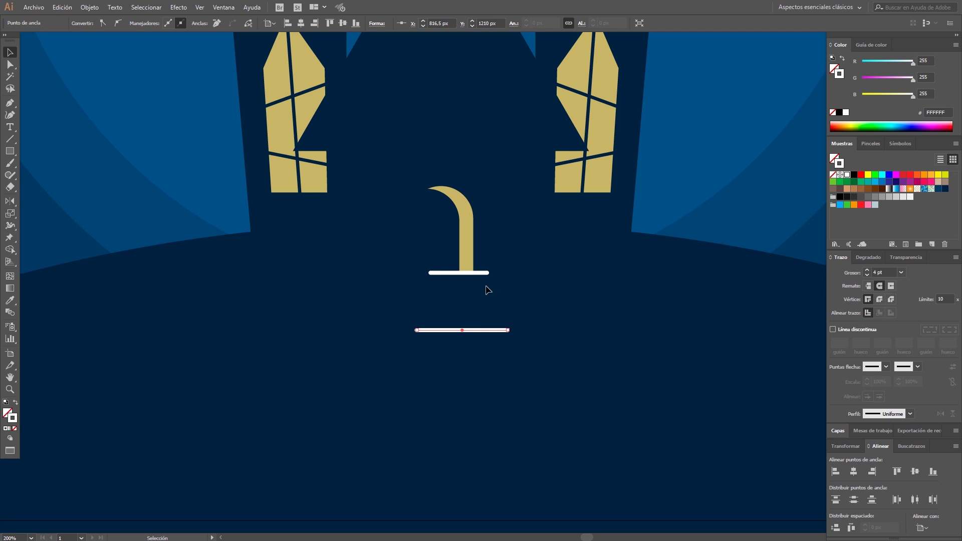
Select the door shape to sample its tan colour.
{"action": "left_click", "coordinate": [467, 244]}
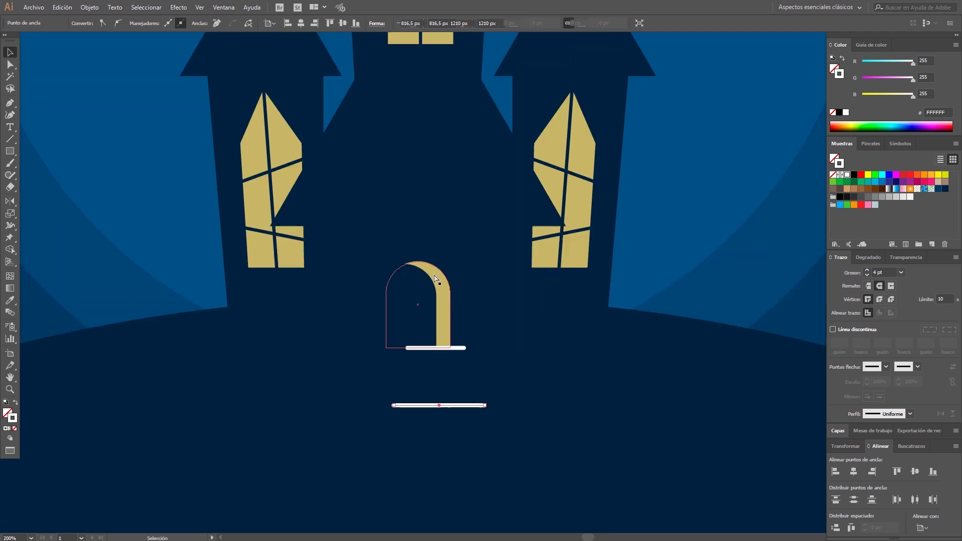
{"action": "key", "text": "a"}
{"action": "left_click", "coordinate": [444, 368]}
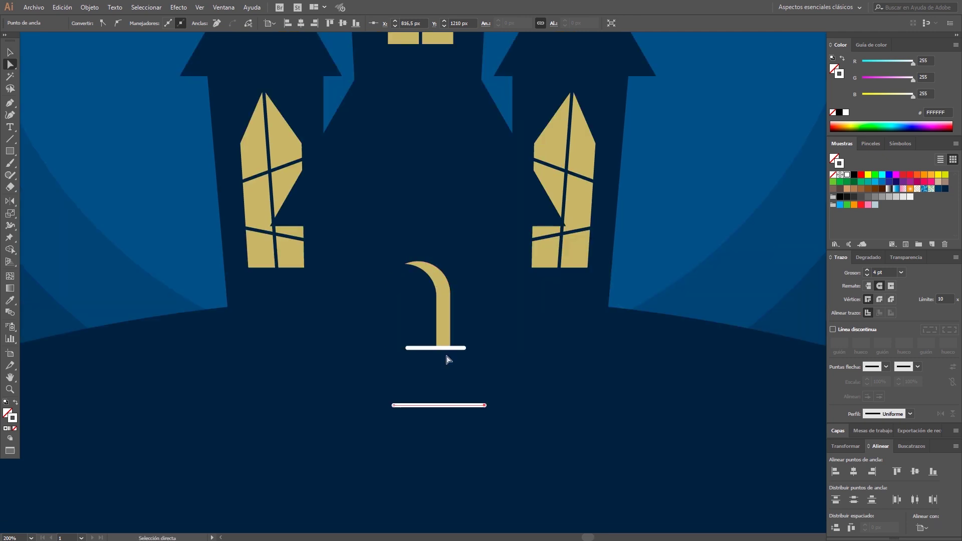
{"action": "left_click", "coordinate": [441, 290]}
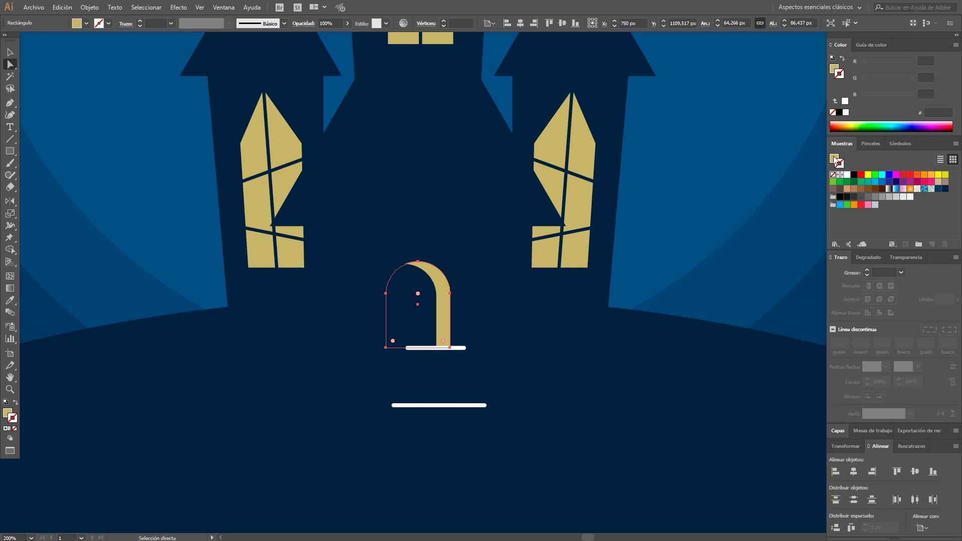
Save the door's tan fill C2B56A as a new swatch.
{"action": "left_click", "coordinate": [831, 71]}
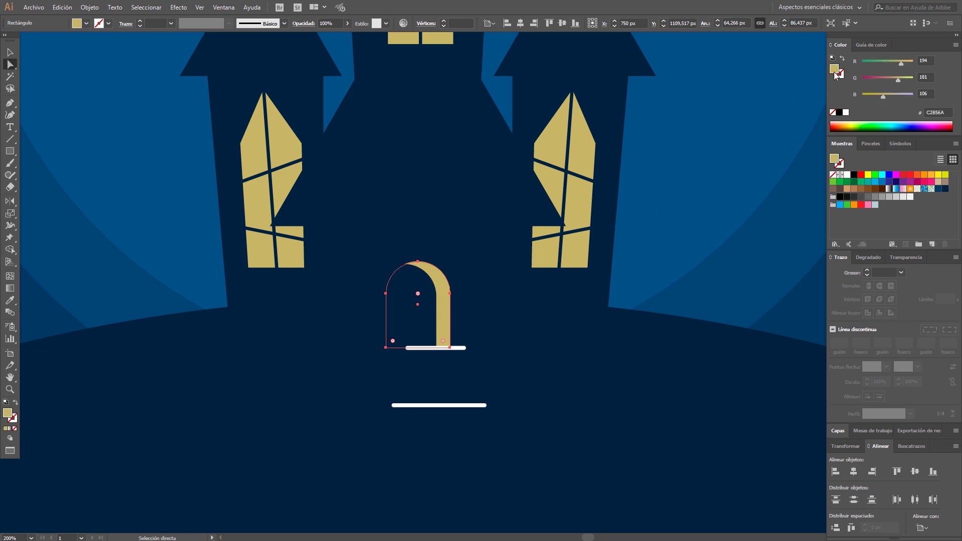
{"action": "left_click_drag", "start_coordinate": [836, 75], "coordinate": [946, 193]}
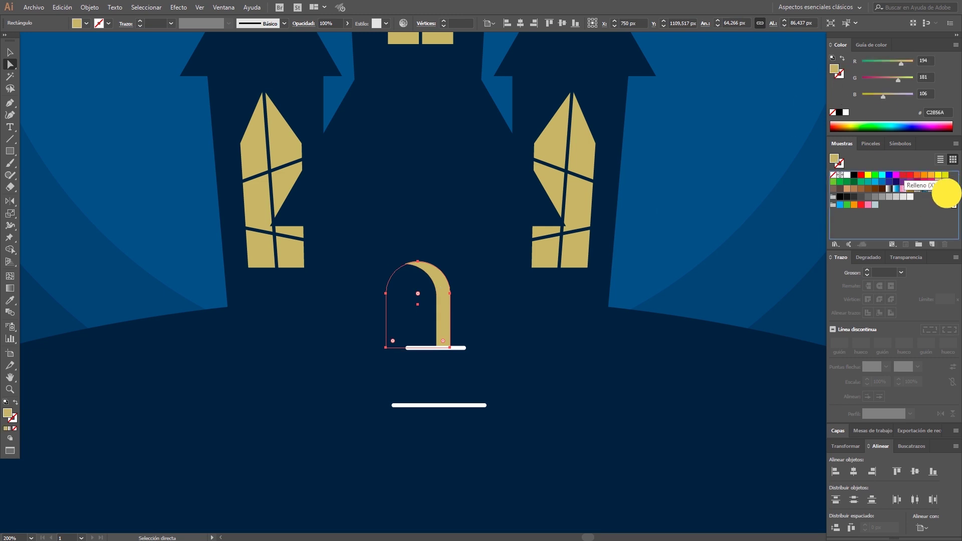
{"action": "left_click_drag", "start_coordinate": [946, 193], "coordinate": [944, 193]}
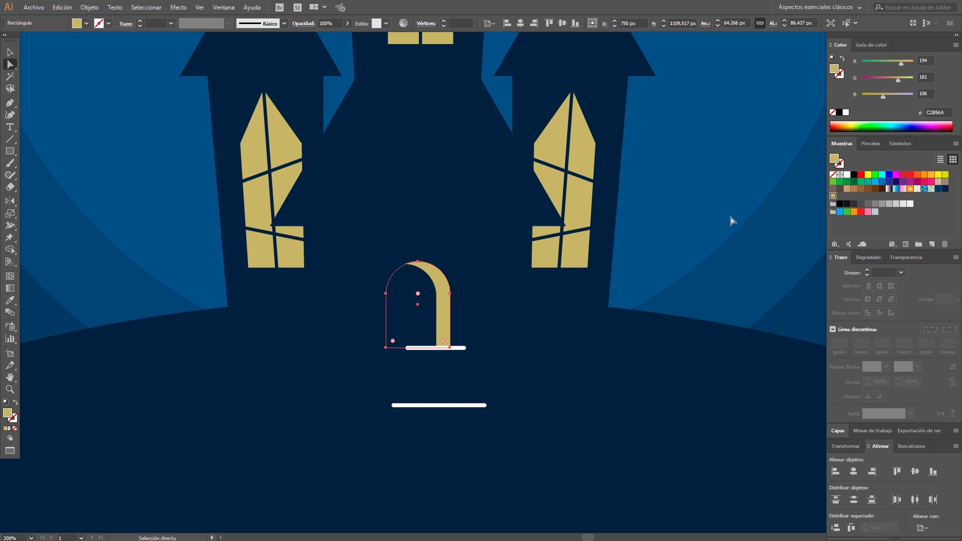
Give both lines under the door a tan C2B56A stroke.
{"action": "left_click", "coordinate": [457, 347]}
{"action": "left_click", "coordinate": [463, 405], "text": "shift"}
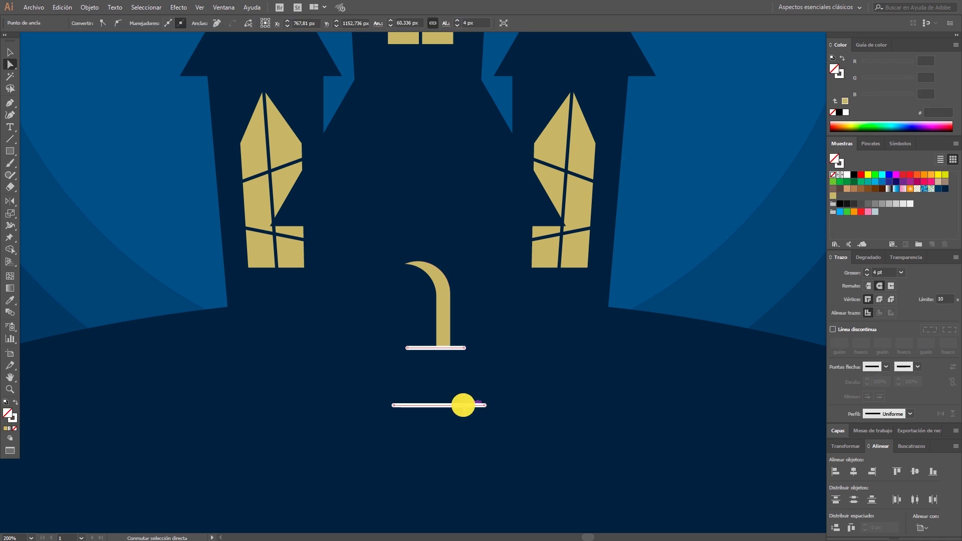
{"action": "left_click", "coordinate": [847, 175]}
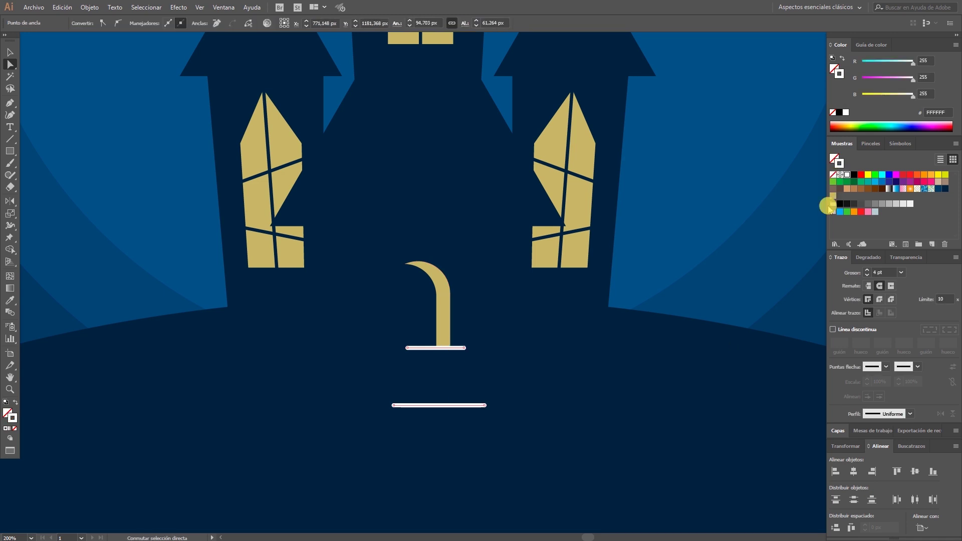
{"action": "left_click", "coordinate": [833, 197]}
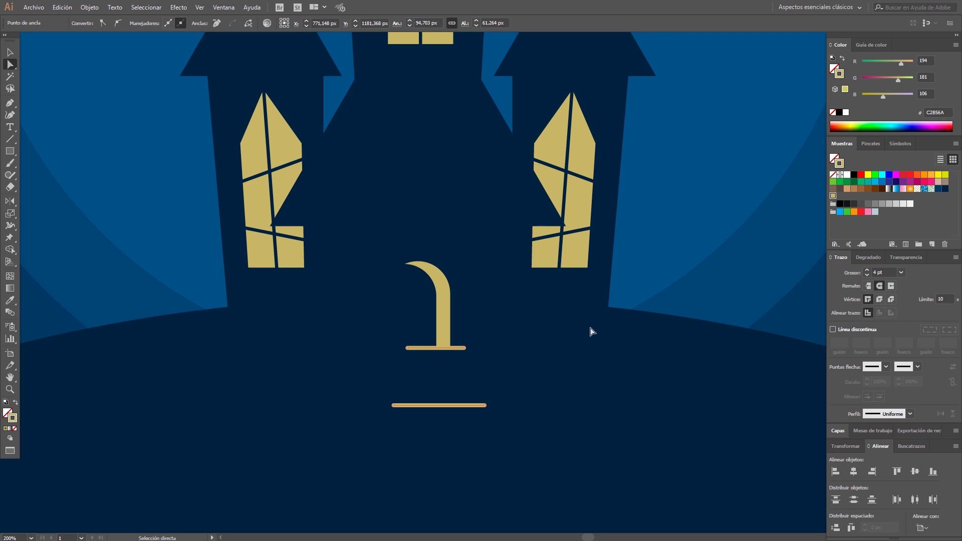
{"action": "left_click", "coordinate": [446, 316], "text": "ctrl+alt"}
{"action": "left_click", "coordinate": [511, 391], "text": "ctrl+alt"}
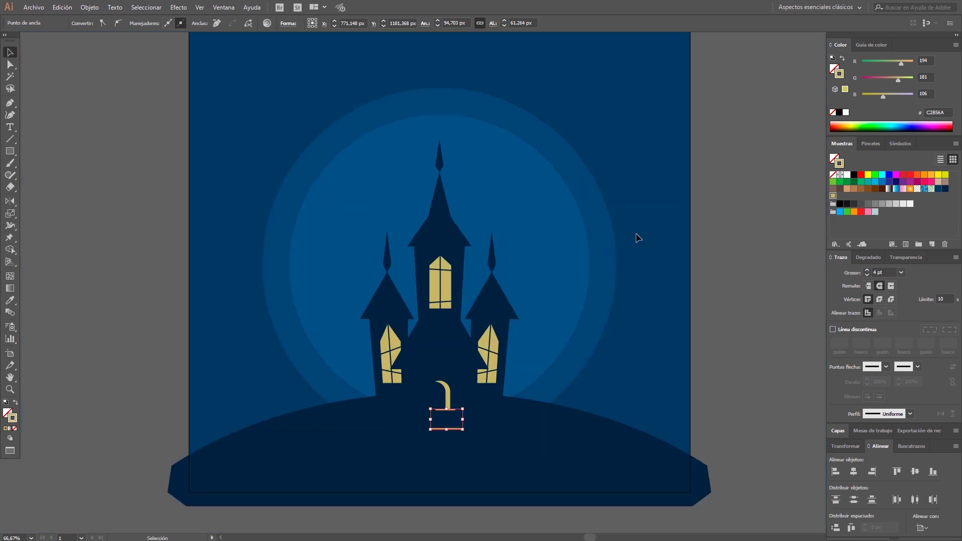
{"action": "left_click", "coordinate": [699, 235]}
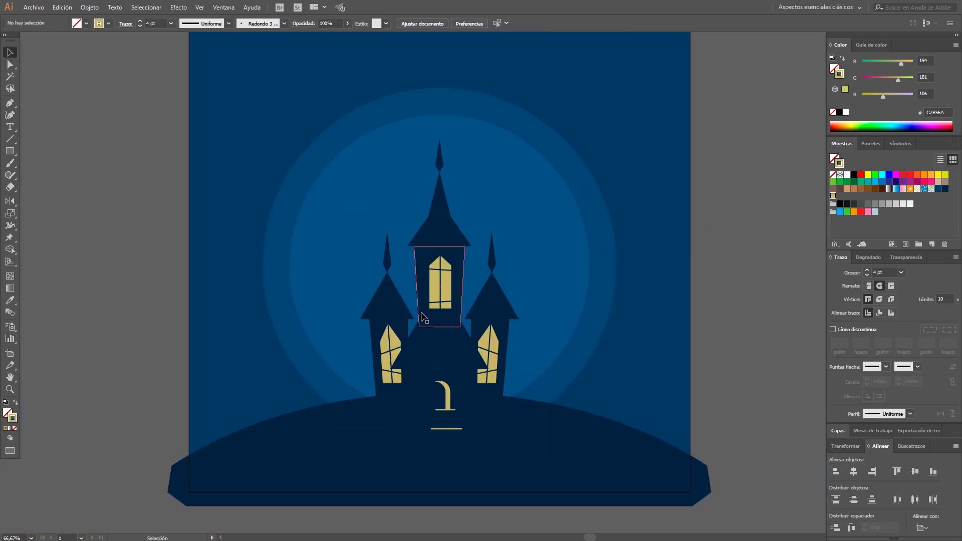
{"action": "left_click_drag", "start_coordinate": [444, 380], "coordinate": [429, 326]}
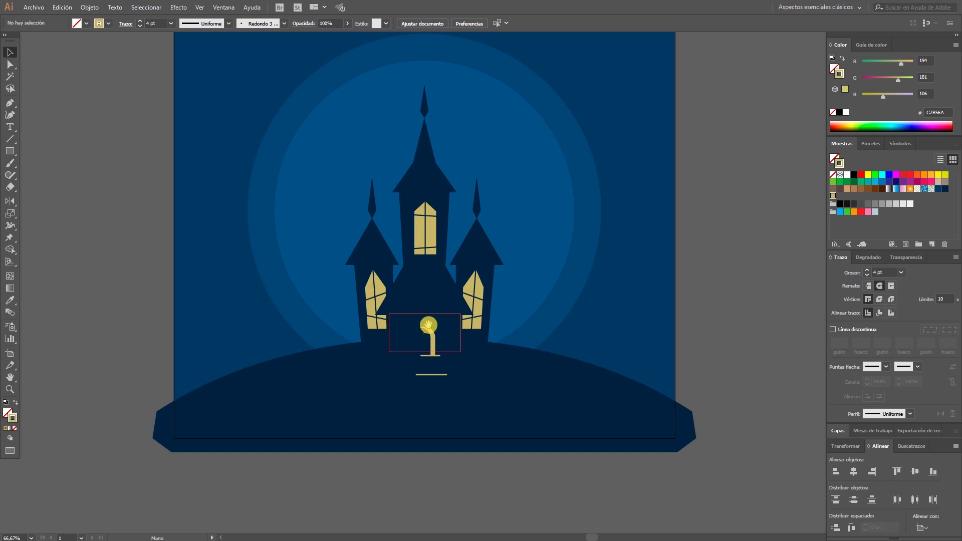
{"action": "left_click_drag", "start_coordinate": [274, 249], "coordinate": [550, 411]}
{"action": "left_click", "coordinate": [563, 361]}
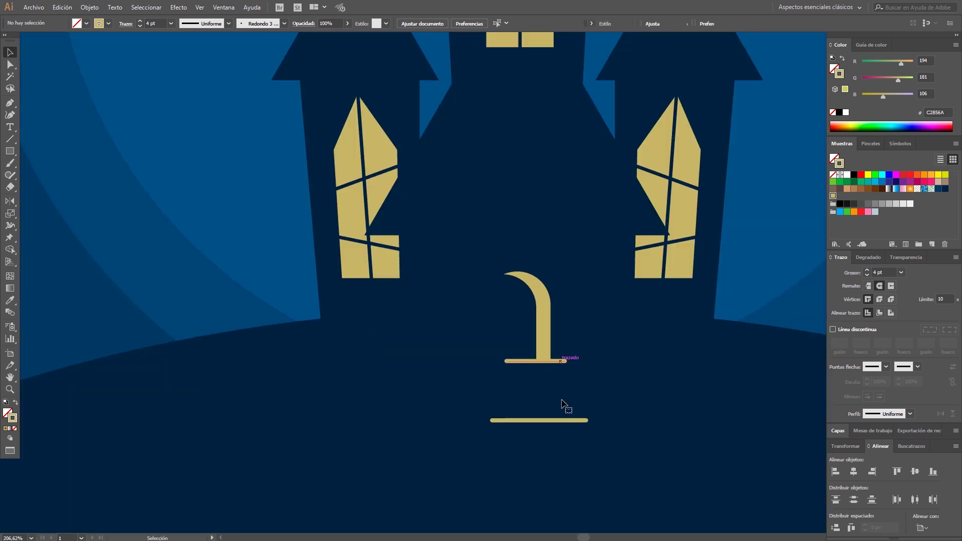
{"action": "left_click", "coordinate": [568, 421], "text": "shift"}
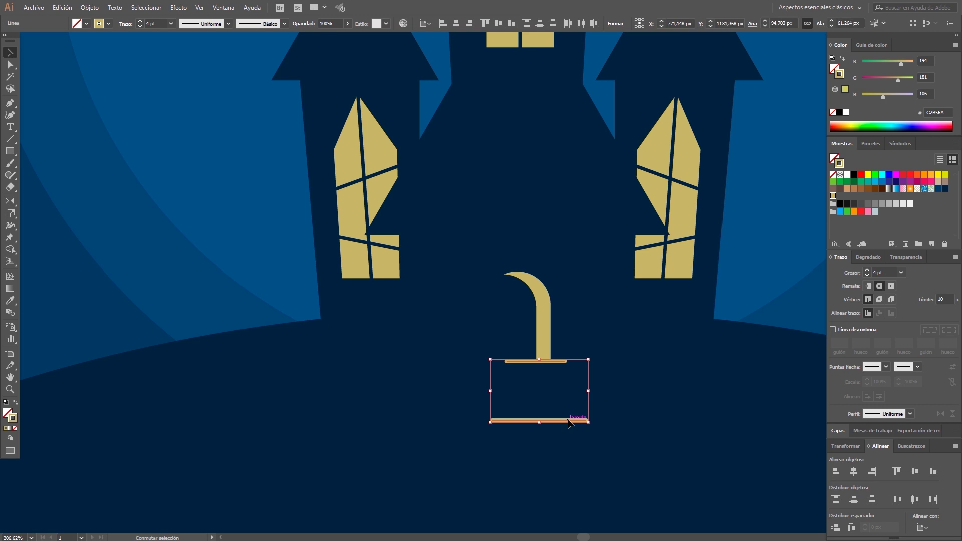
Set Blend Options spacing to Specified Steps with 3 steps.
{"action": "left_click", "coordinate": [90, 7]}
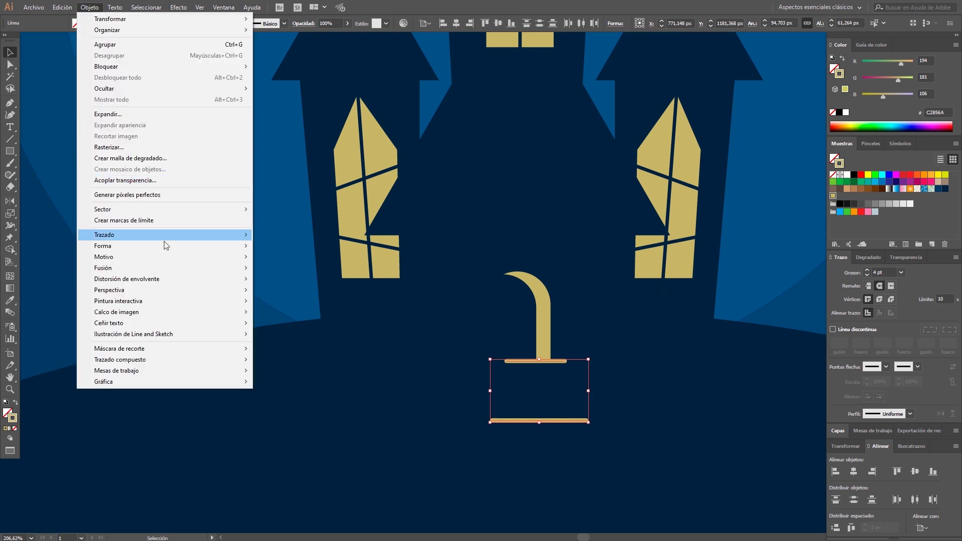
{"action": "mouse_move", "coordinate": [104, 267]}
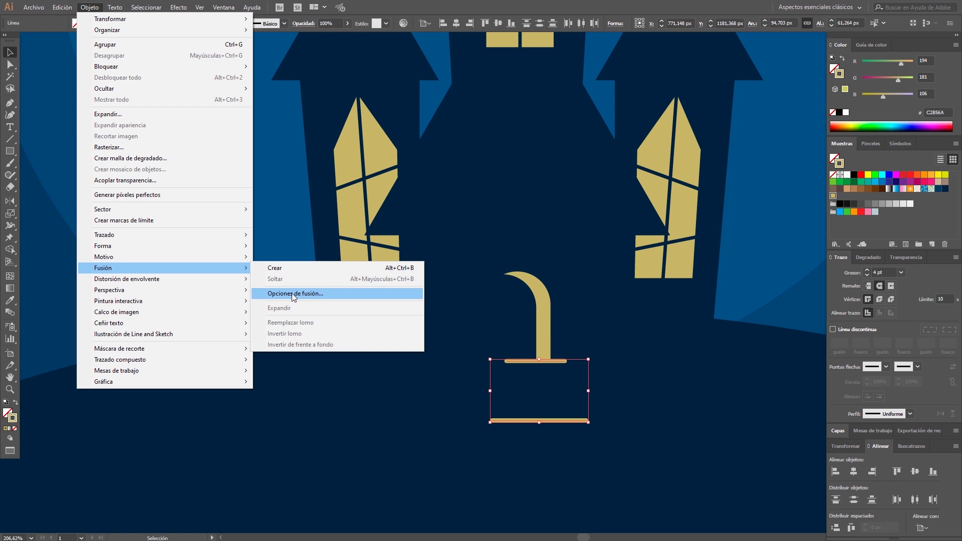
{"action": "left_click", "coordinate": [292, 294]}
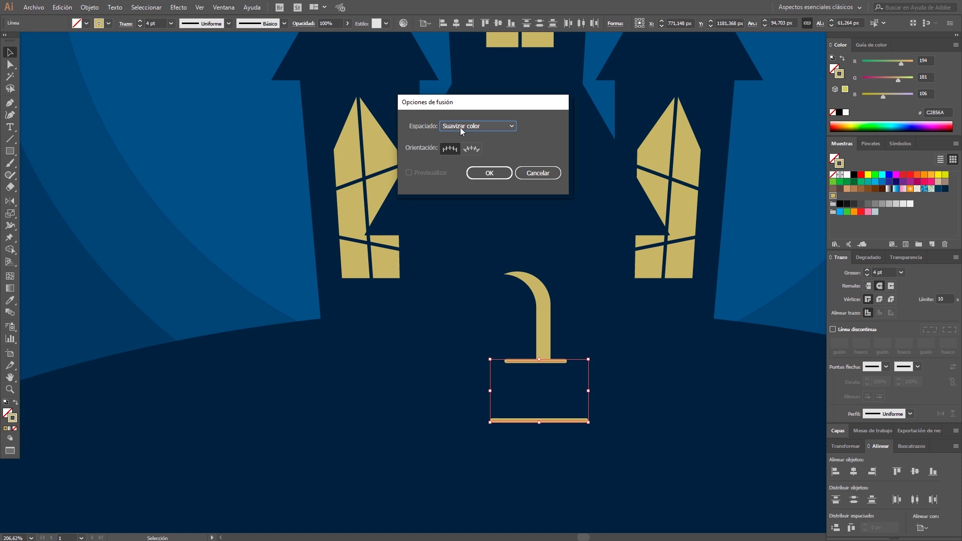
{"action": "left_click", "coordinate": [474, 125]}
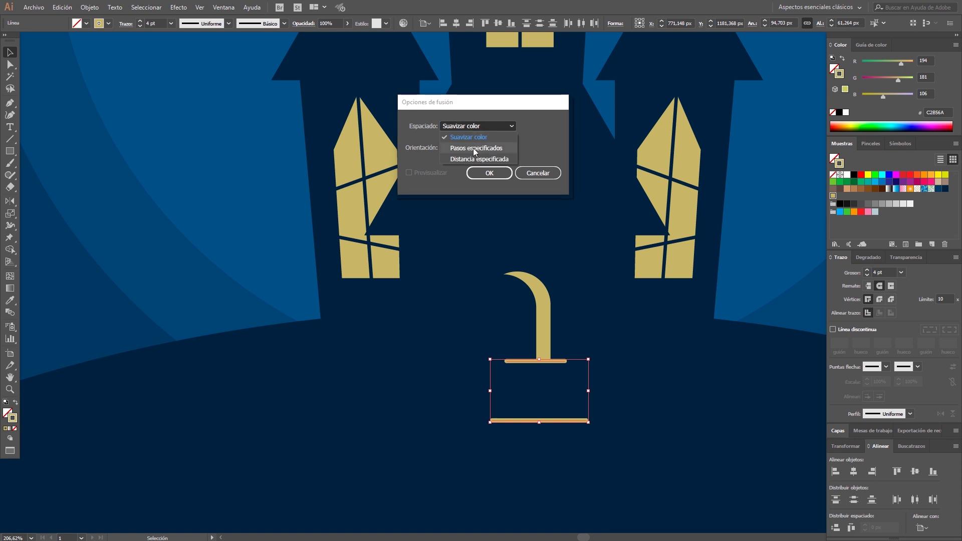
{"action": "left_click", "coordinate": [473, 148]}
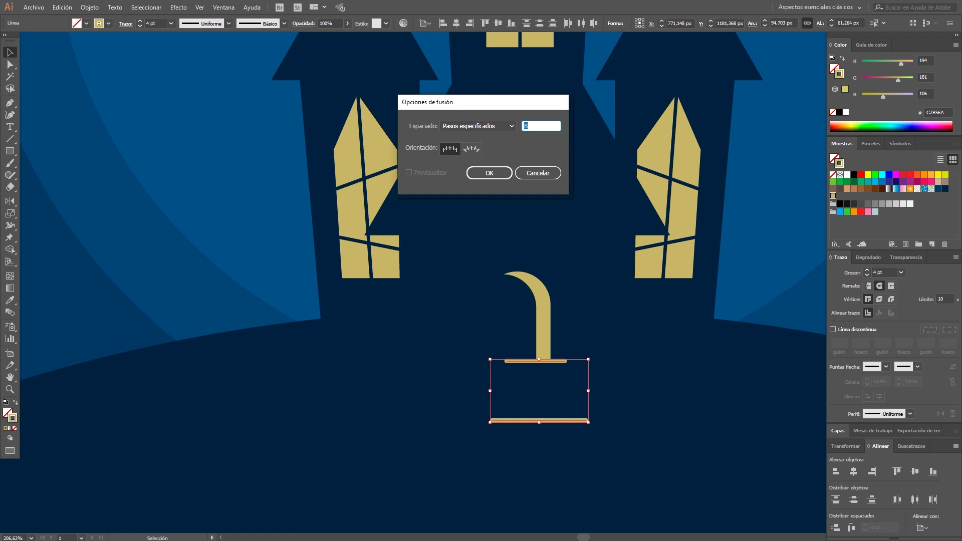
{"action": "left_click", "coordinate": [490, 174]}
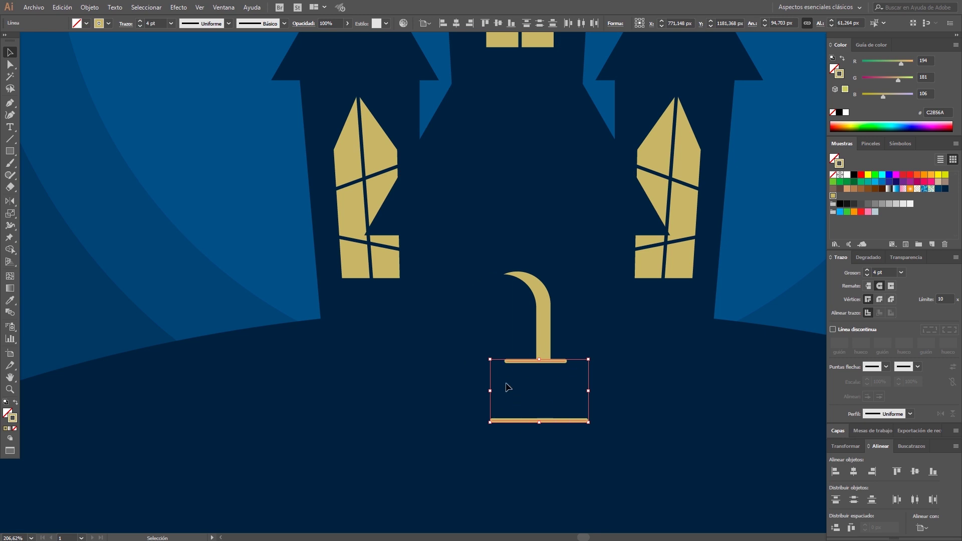
Make the blend between the two tan lines, producing five stair steps beneath the door.
{"action": "left_click", "coordinate": [90, 7]}
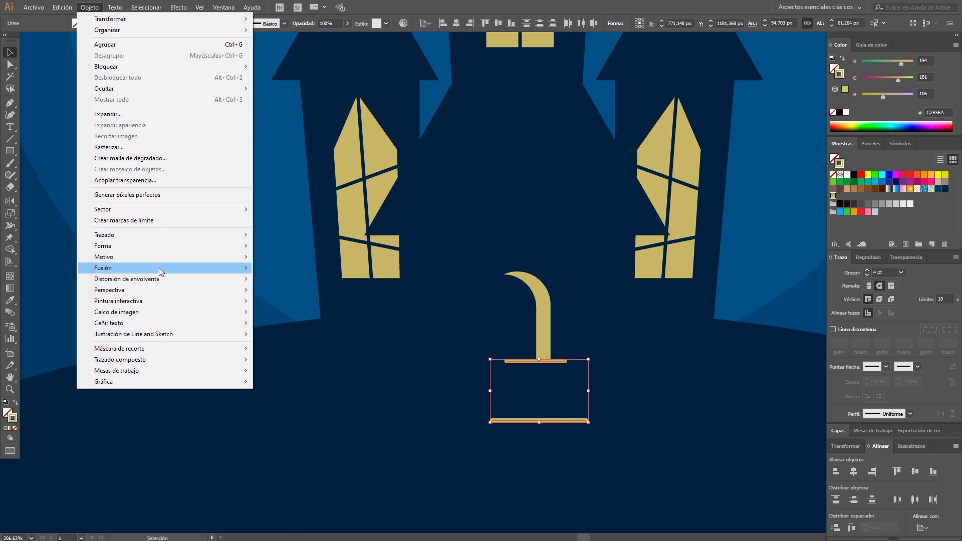
{"action": "mouse_move", "coordinate": [103, 267]}
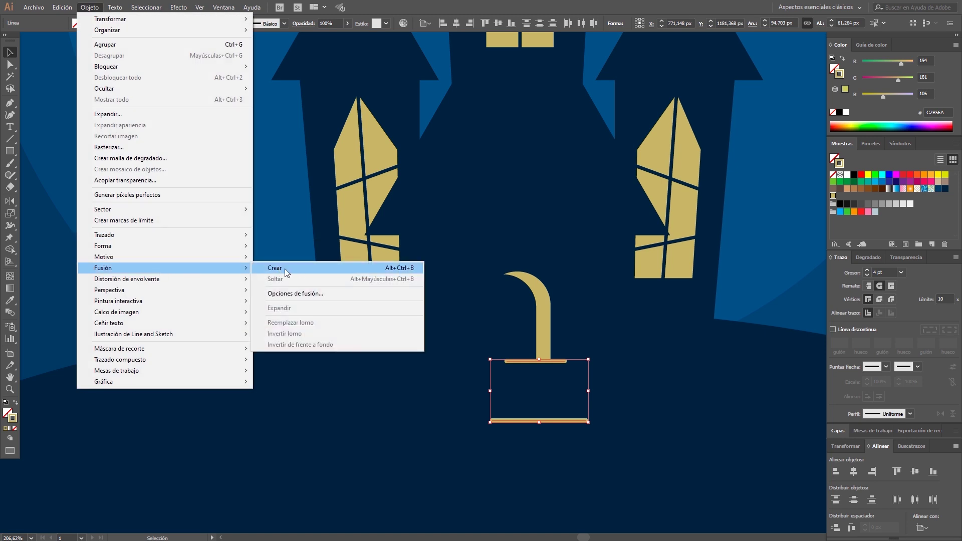
{"action": "left_click", "coordinate": [285, 269]}
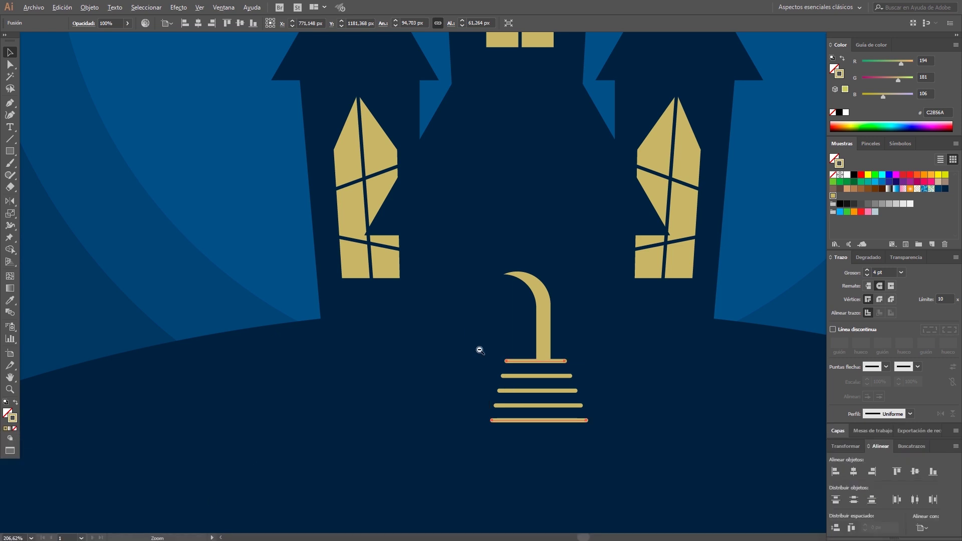
{"action": "left_click", "coordinate": [478, 345], "text": "ctrl+alt"}
{"action": "left_click", "coordinate": [457, 380], "text": "ctrl+alt"}
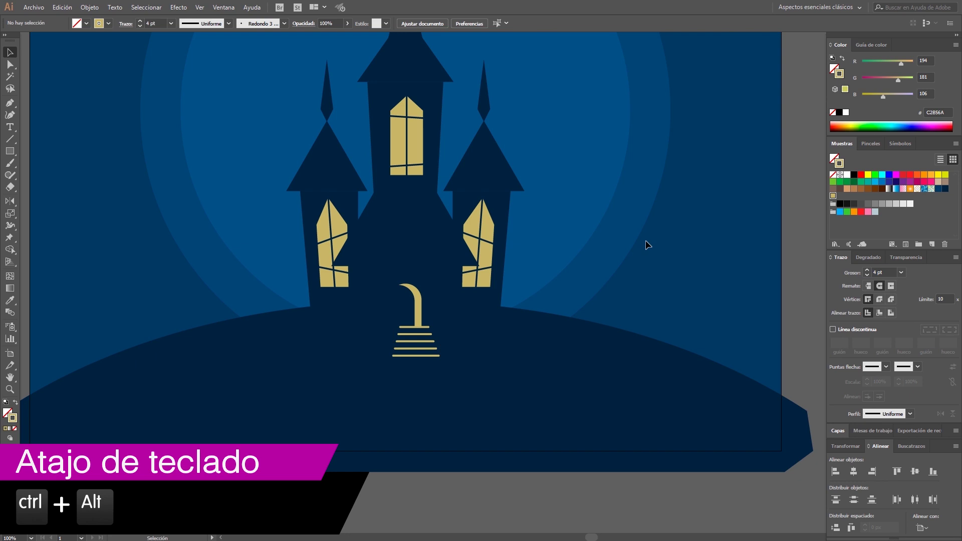
{"action": "left_click", "coordinate": [511, 269], "text": "ctrl+alt"}
{"action": "left_click_drag", "start_coordinate": [511, 269], "coordinate": [501, 309]}
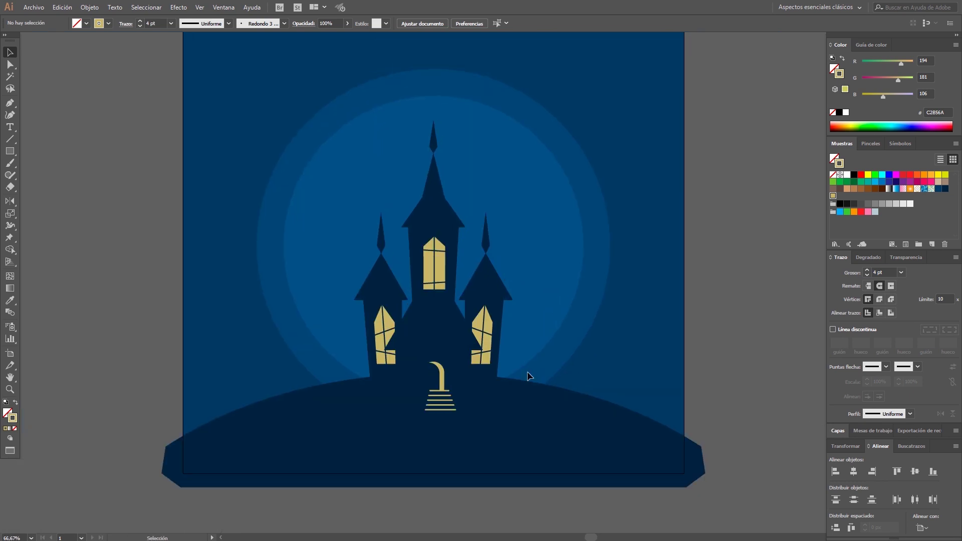
Lock Capa 2, unlock Capa 1, and select the dark hill shape.
{"action": "left_click", "coordinate": [842, 435]}
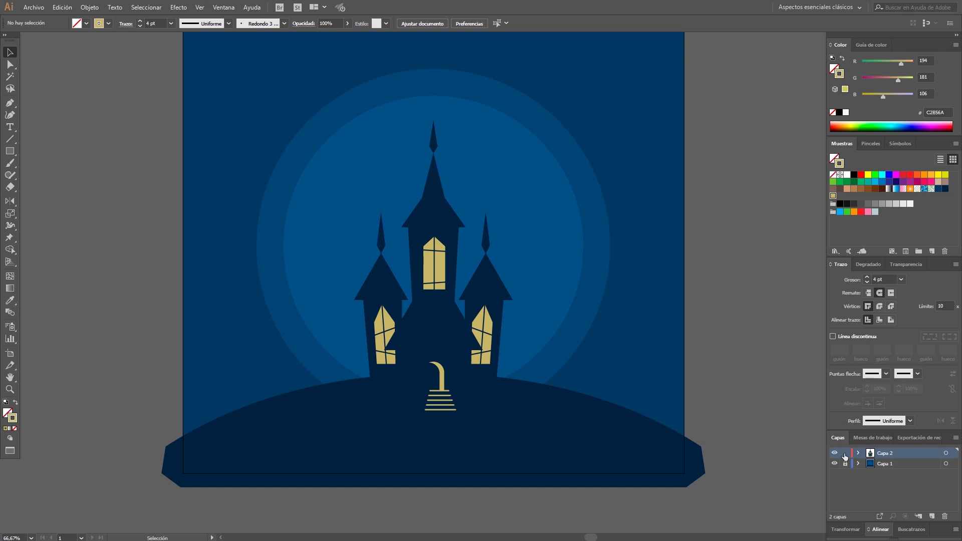
{"action": "left_click", "coordinate": [845, 453]}
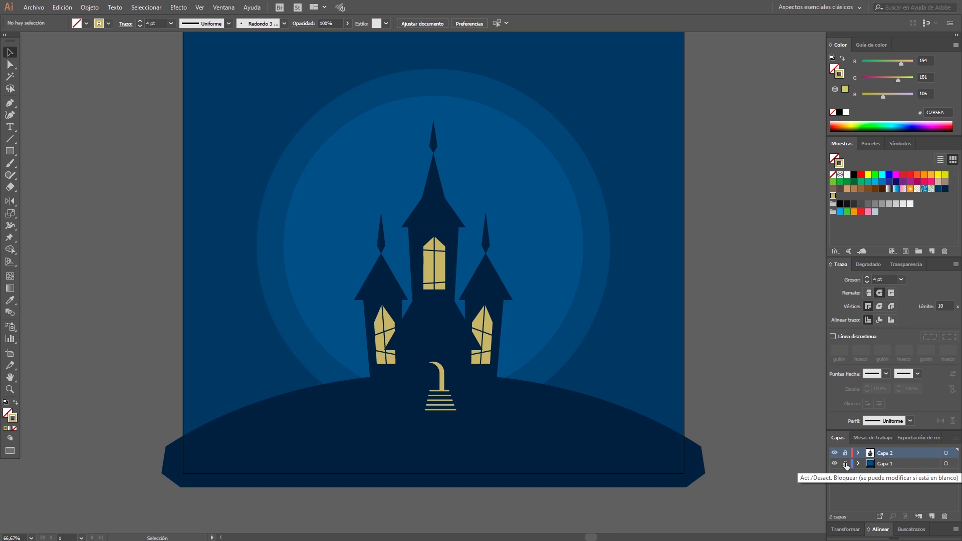
{"action": "left_click", "coordinate": [846, 463]}
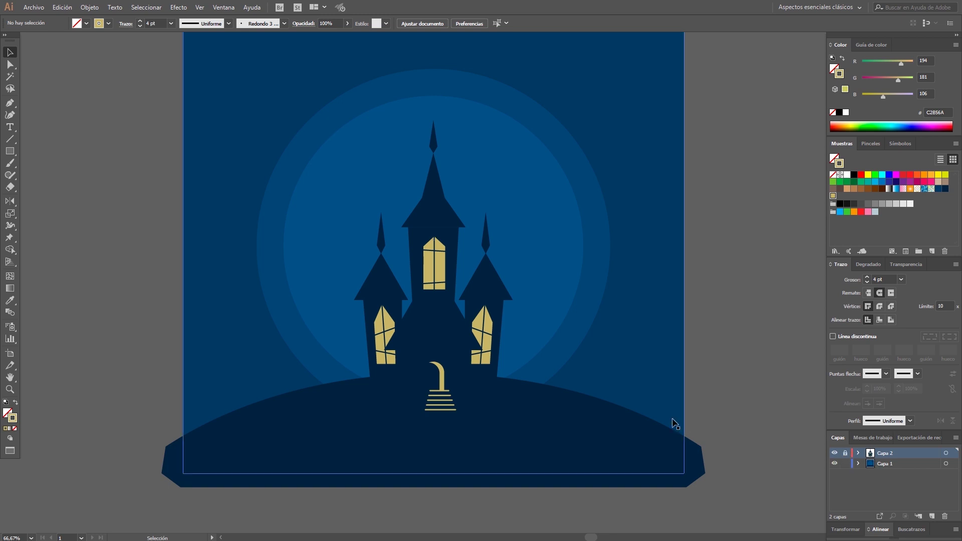
{"action": "left_click", "coordinate": [632, 441]}
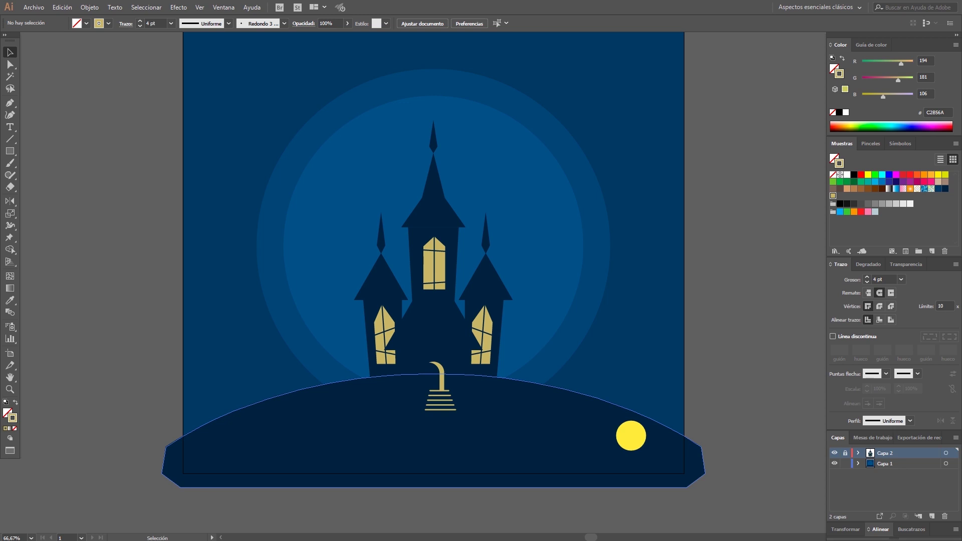
{"action": "left_click", "coordinate": [90, 11]}
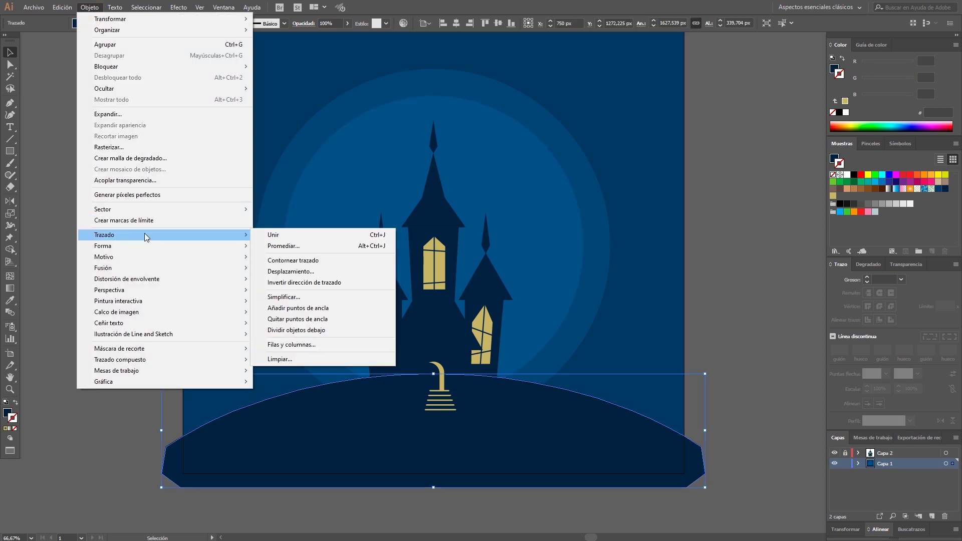
{"action": "mouse_move", "coordinate": [104, 234]}
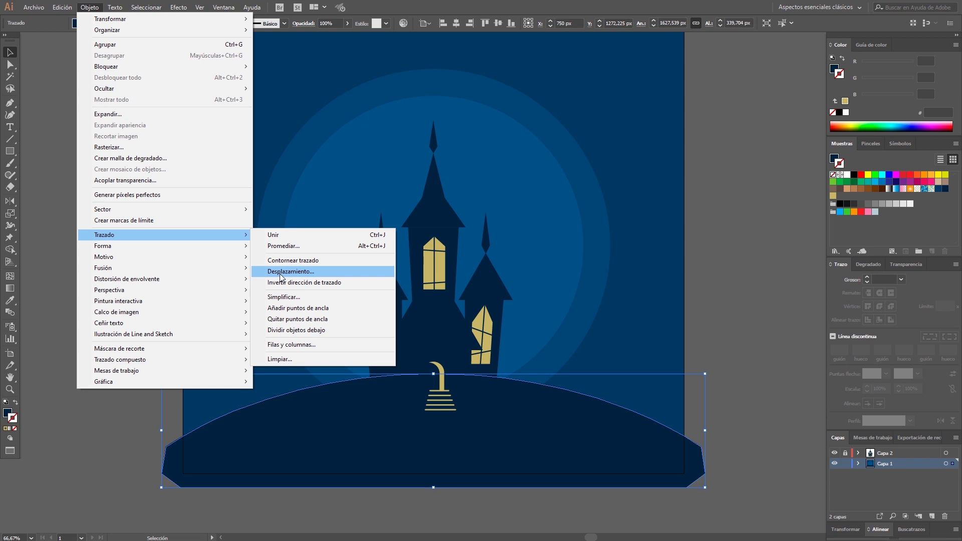
Offset the hill path outward by 25 px twice and select both offset copies.
{"action": "left_click", "coordinate": [280, 272]}
{"action": "type", "text": "25"}
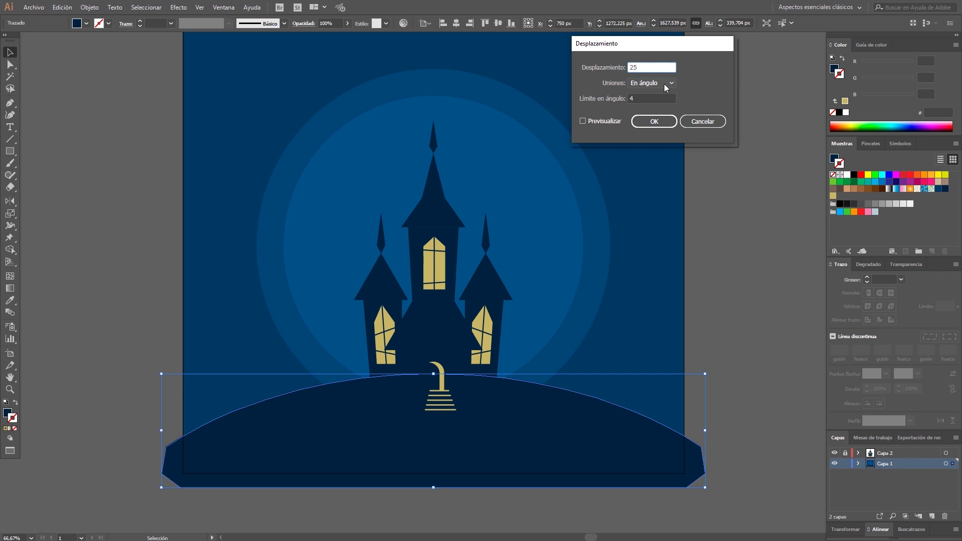
{"action": "left_click", "coordinate": [654, 122]}
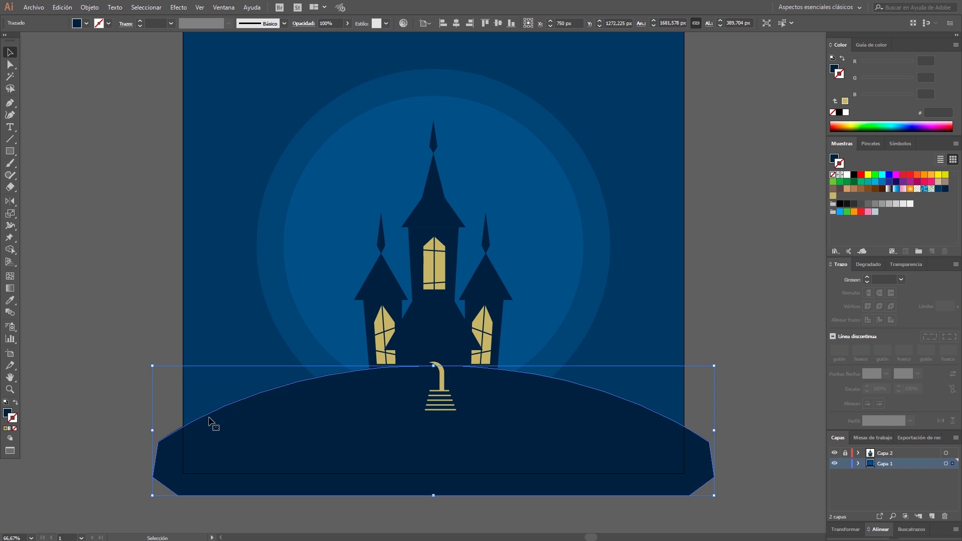
{"action": "left_click", "coordinate": [89, 7]}
{"action": "mouse_move", "coordinate": [120, 234]}
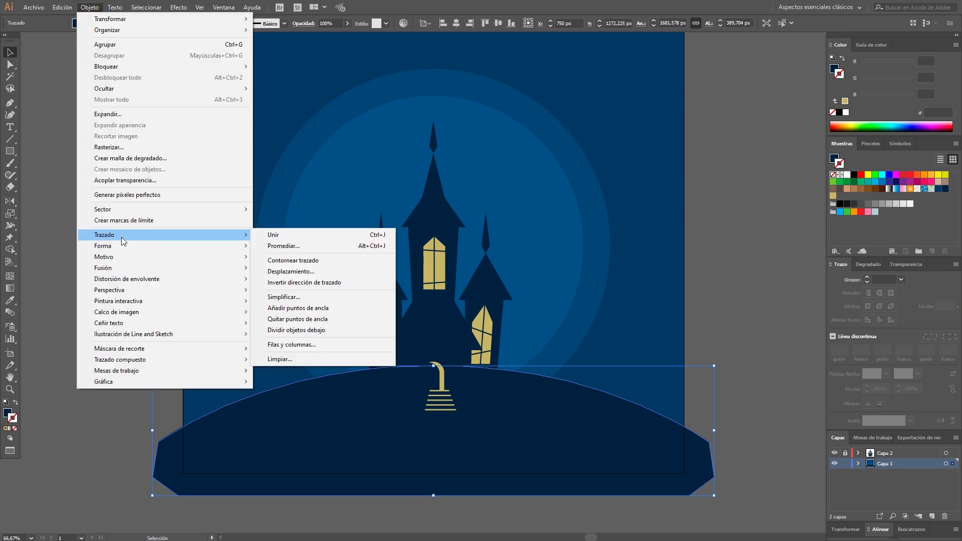
{"action": "left_click", "coordinate": [305, 270]}
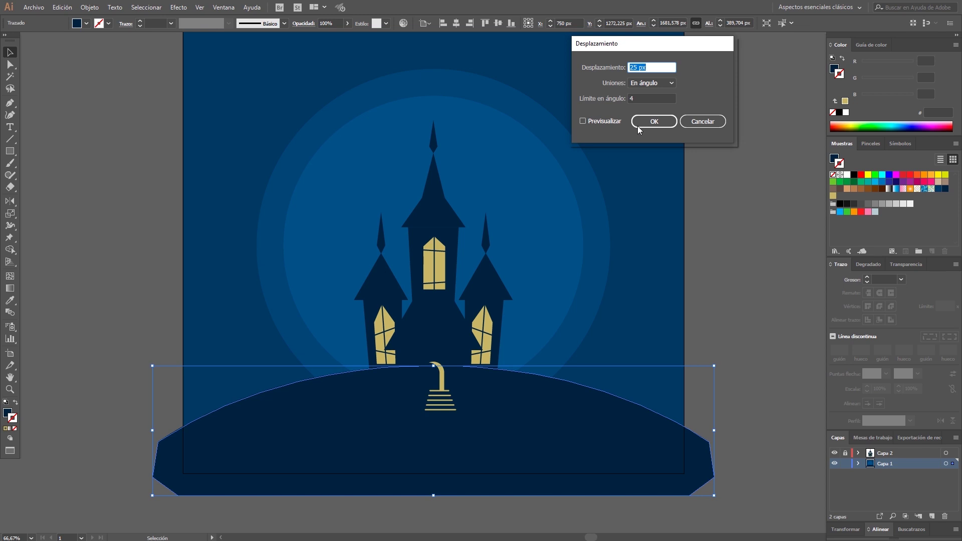
{"action": "left_click", "coordinate": [655, 122]}
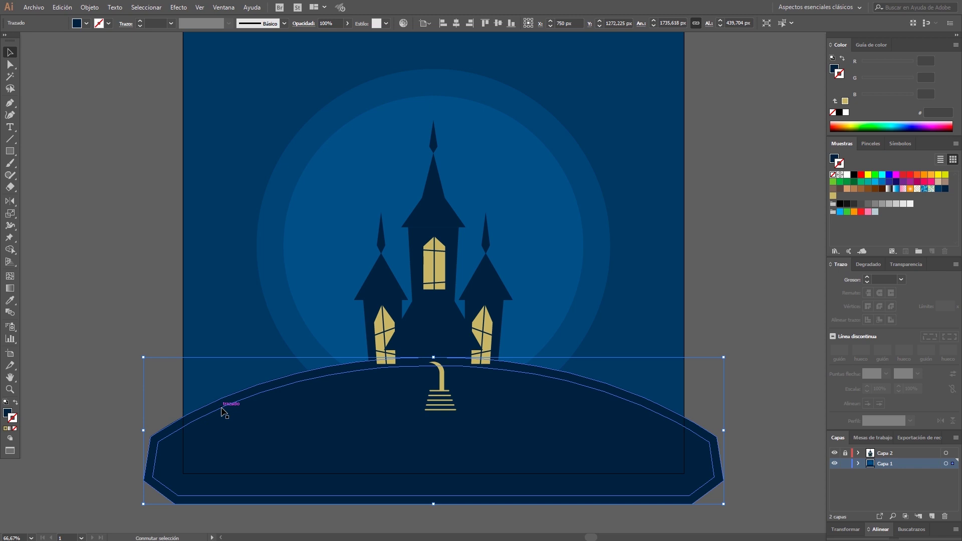
{"action": "left_click", "coordinate": [221, 408], "text": "shift"}
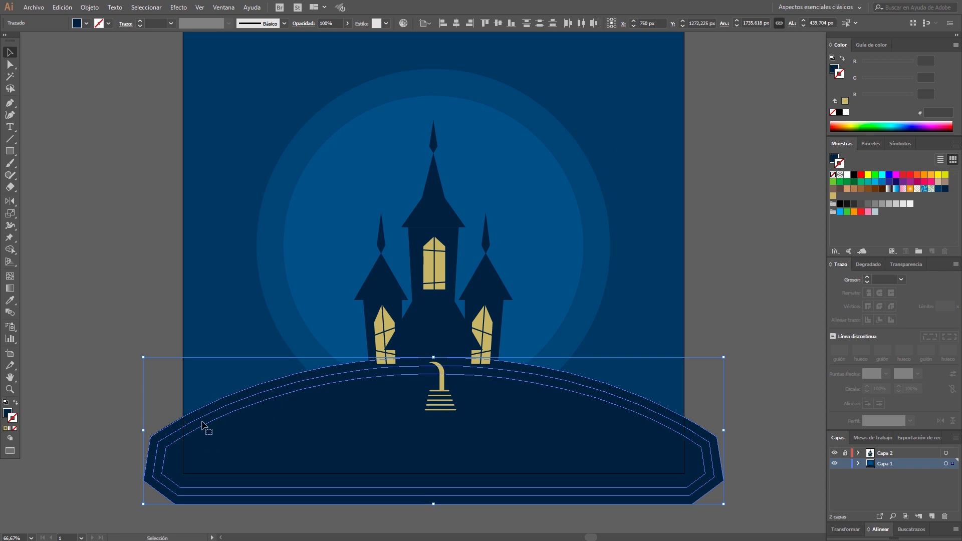
Swap the offset paths to no fill with a dark blue 6 pt stroke.
{"action": "left_click", "coordinate": [16, 403]}
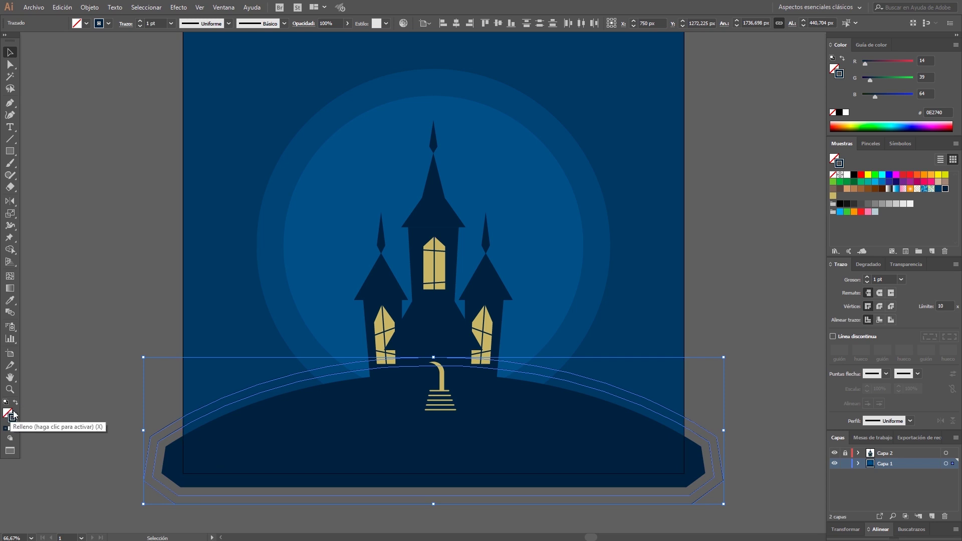
{"action": "left_click", "coordinate": [142, 366]}
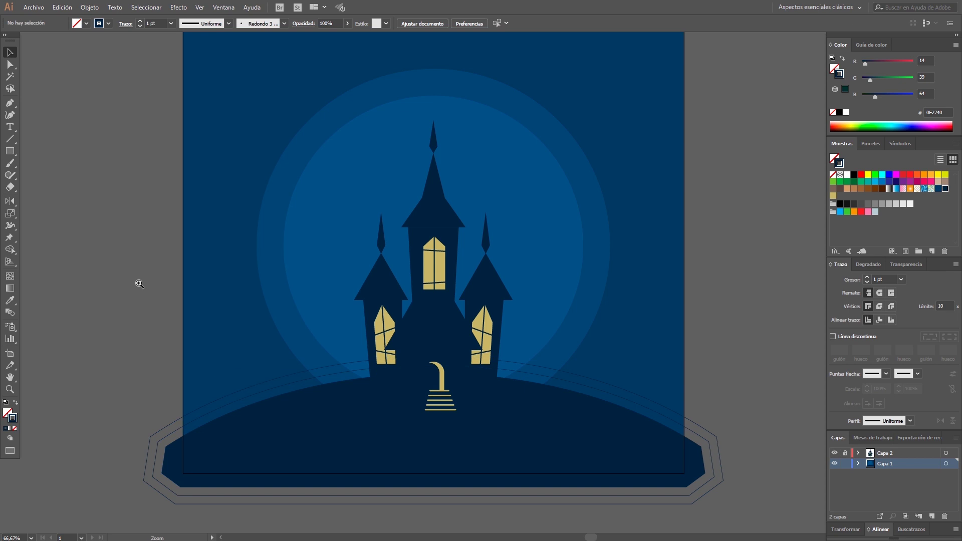
{"action": "left_click_drag", "start_coordinate": [128, 283], "coordinate": [767, 503]}
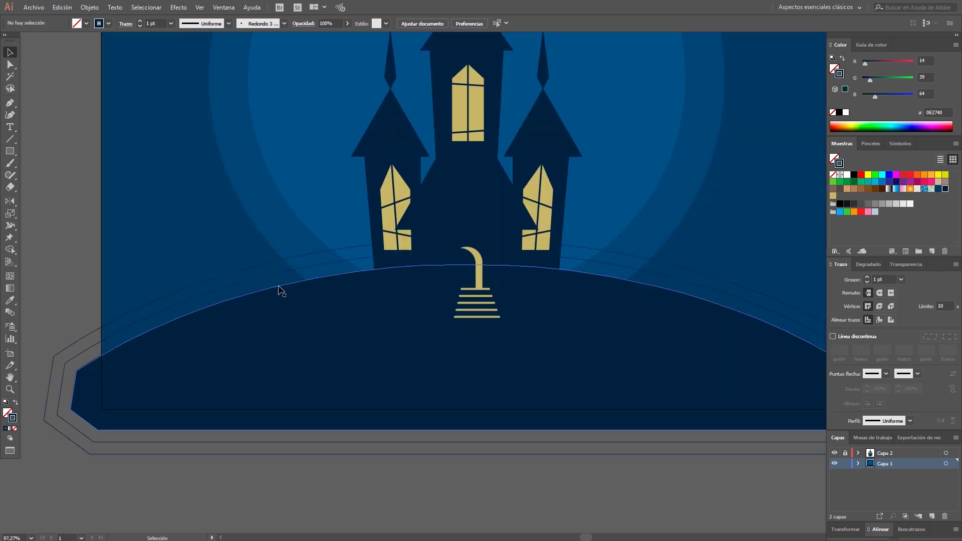
{"action": "left_click", "coordinate": [262, 267]}
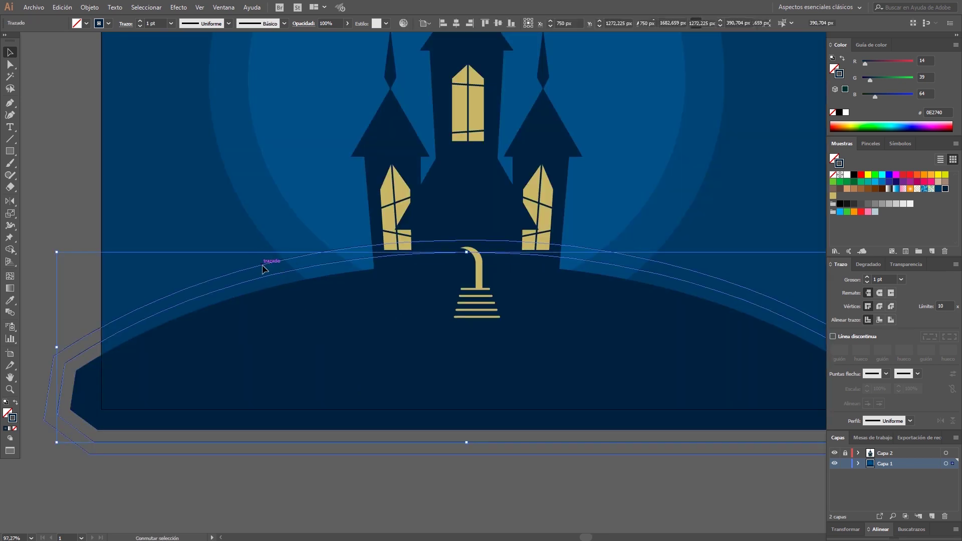
{"action": "left_click", "coordinate": [263, 267], "text": "shift"}
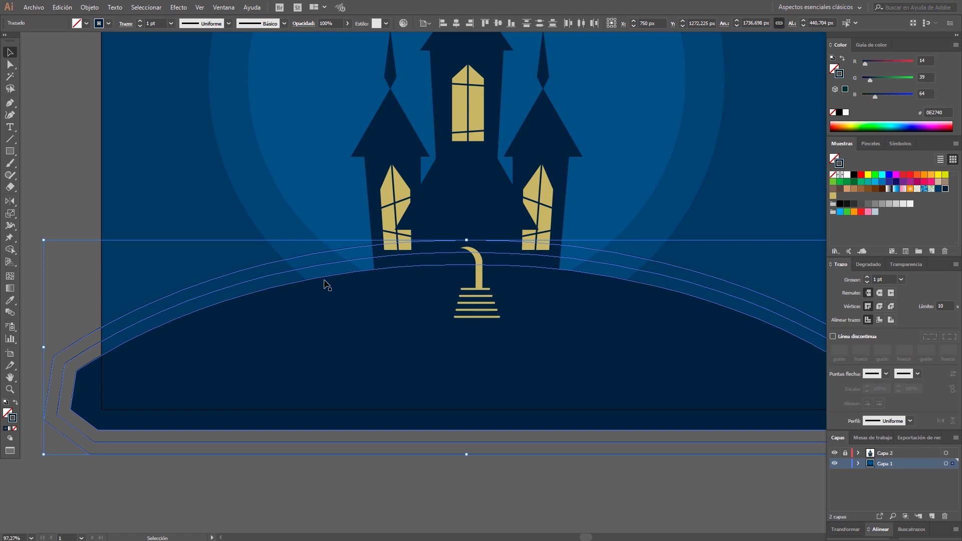
{"action": "left_click", "coordinate": [901, 280]}
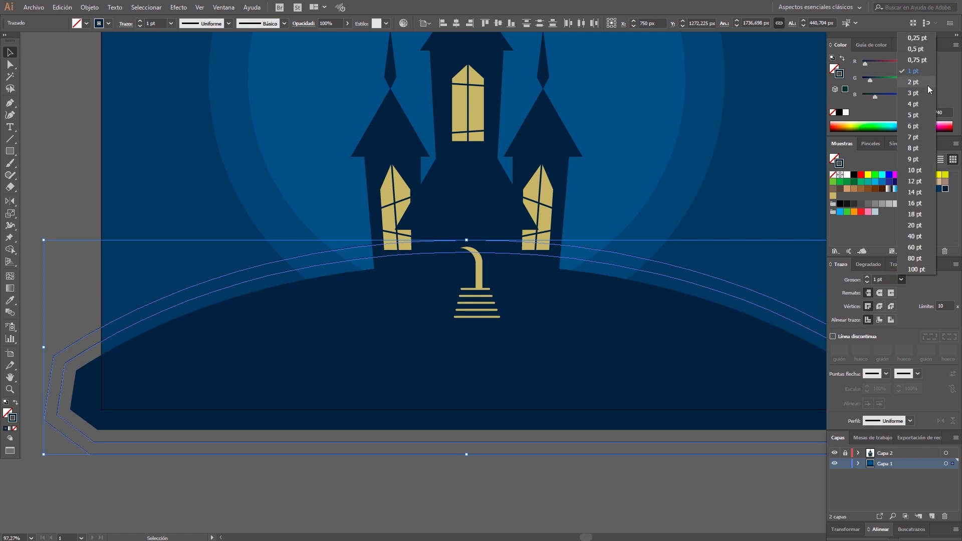
{"action": "left_click", "coordinate": [919, 124]}
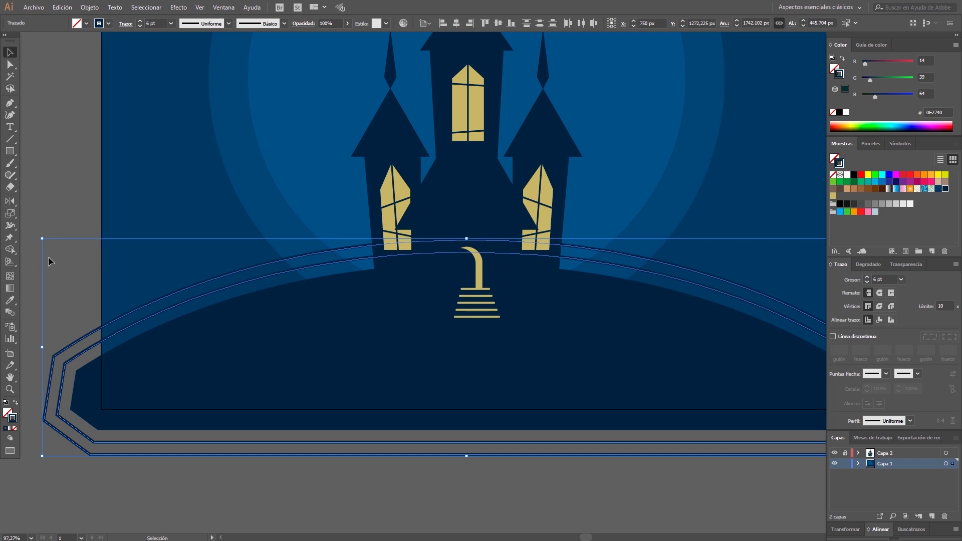
{"action": "key", "text": "c"}
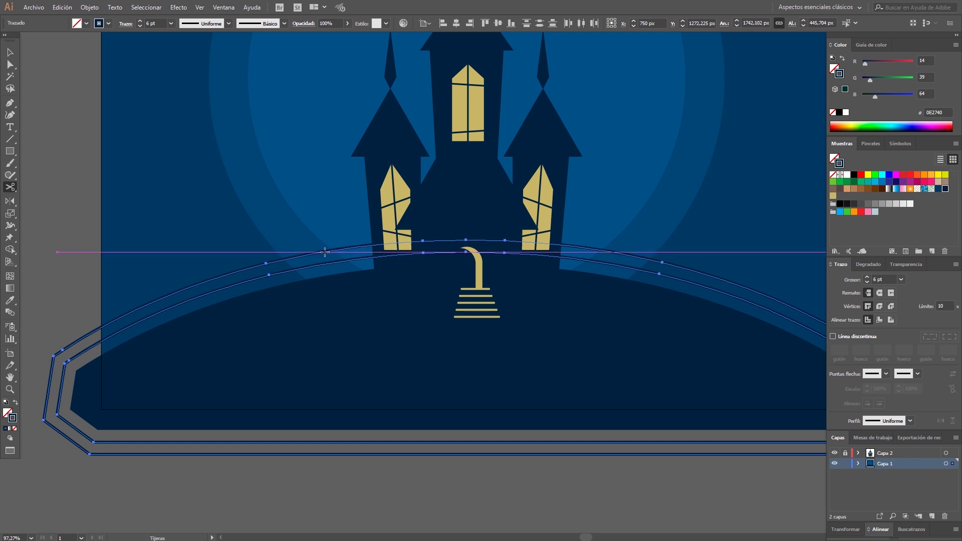
Cut both outline arcs at points left and right of the castle.
{"action": "left_click", "coordinate": [323, 251]}
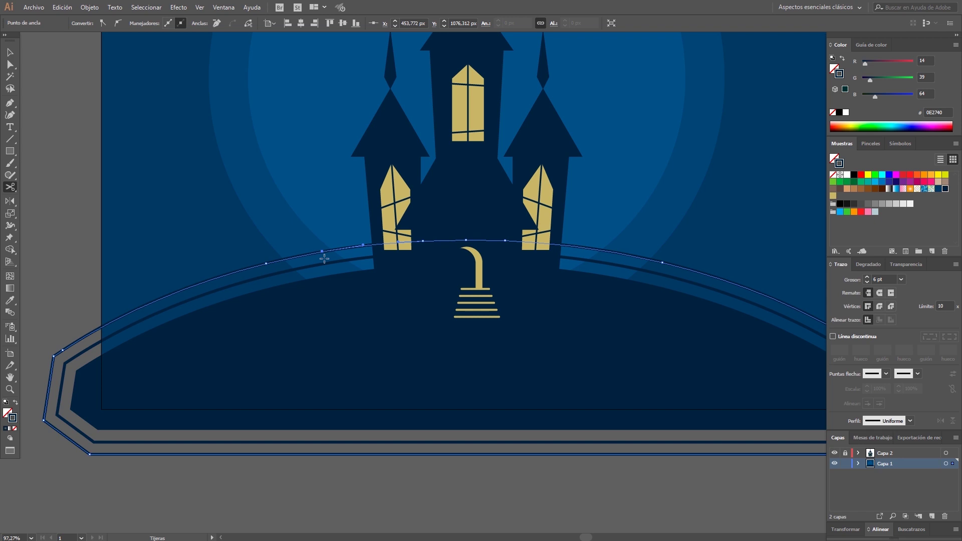
{"action": "left_click", "coordinate": [252, 280]}
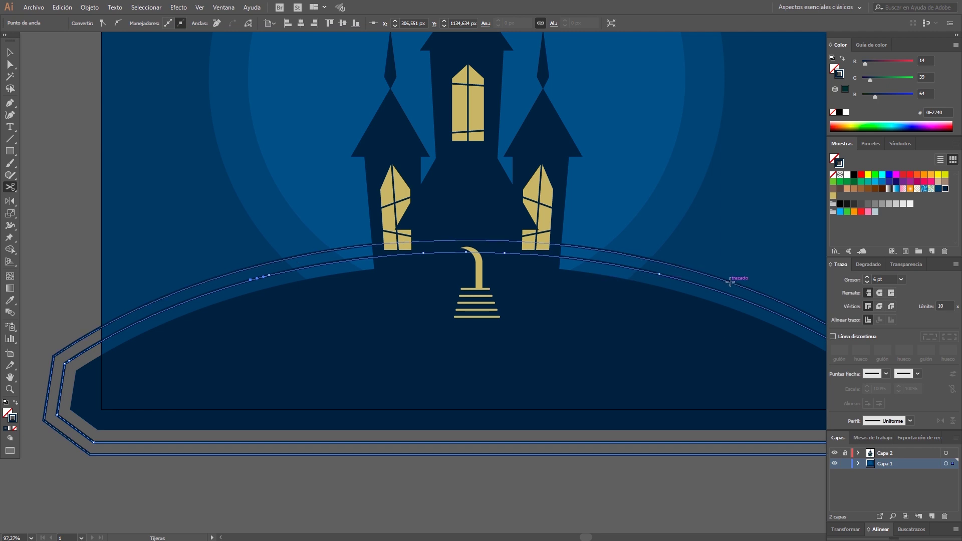
{"action": "left_click", "coordinate": [696, 271]}
{"action": "left_click", "coordinate": [604, 262]}
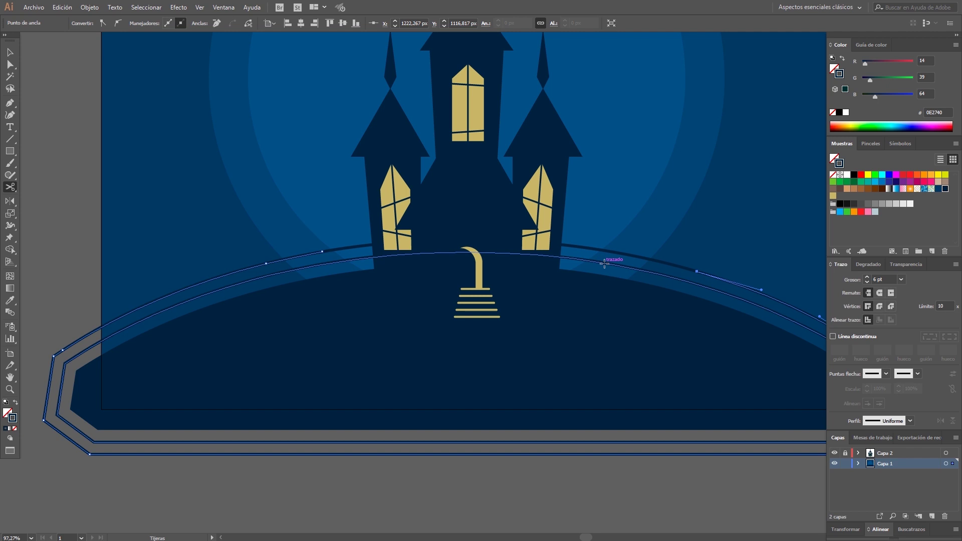
Delete the middle arc section behind the castle.
{"action": "key", "text": "v"}
{"action": "left_click", "coordinate": [686, 277]}
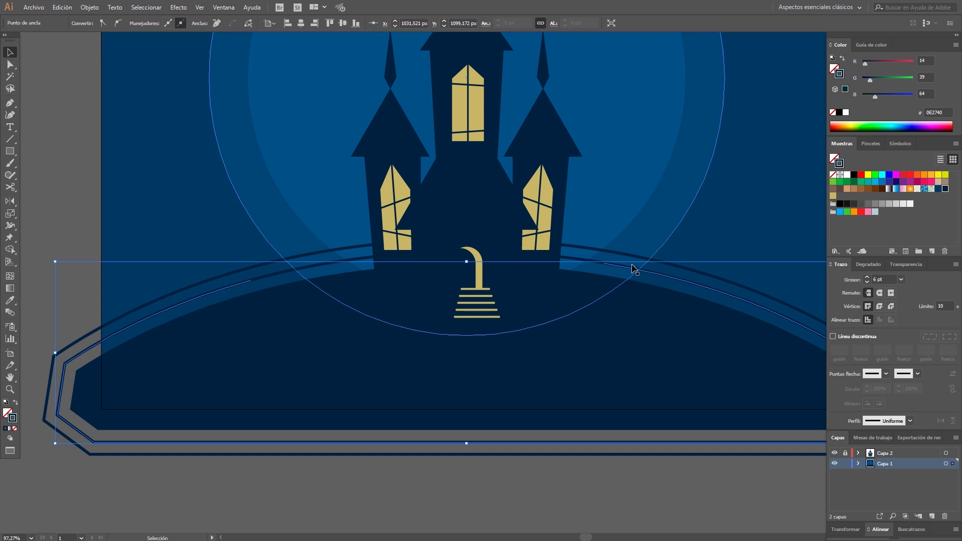
{"action": "left_click", "coordinate": [653, 279]}
{"action": "key", "text": "Delete"}
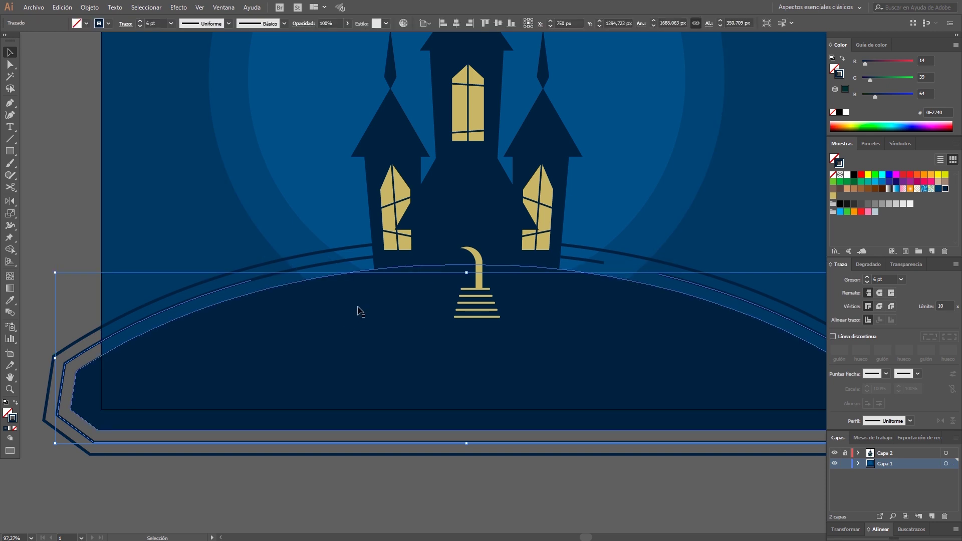
{"action": "key", "text": "ctrl+shift+a"}
Remove the leftover outline along the hill's side and zoom in on the castle base.
{"action": "left_click", "coordinate": [182, 290]}
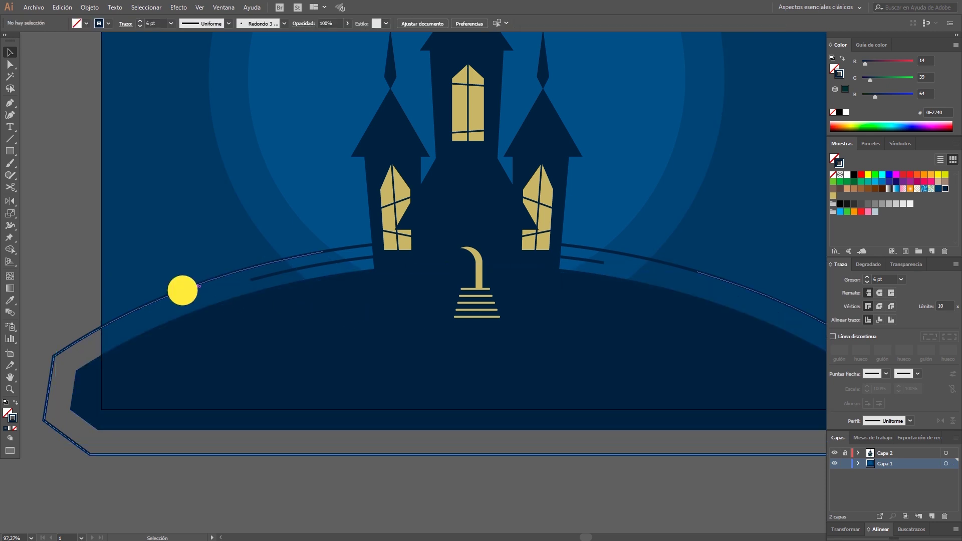
{"action": "key", "text": "ctrl+shift+a"}
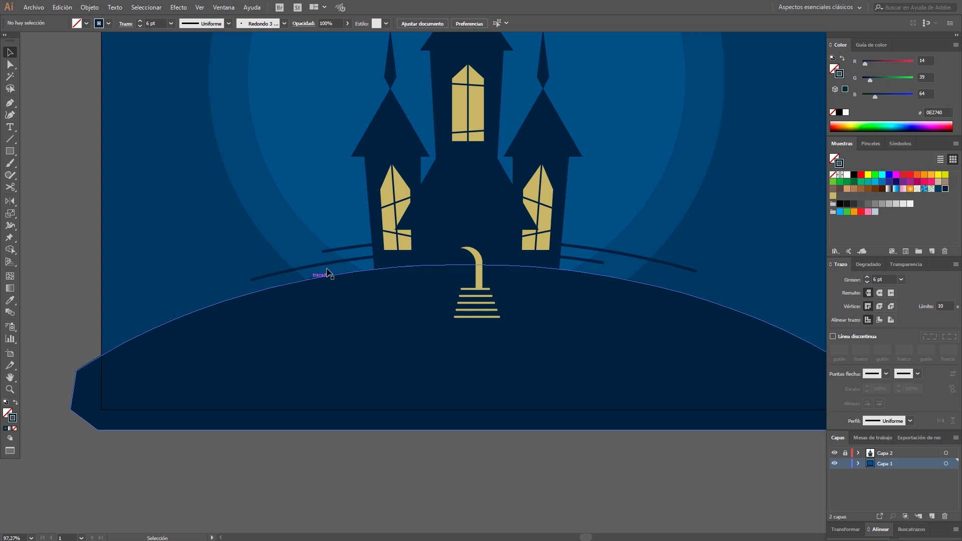
{"action": "left_click_drag", "start_coordinate": [315, 196], "coordinate": [295, 243]}
{"action": "left_click_drag", "start_coordinate": [152, 175], "coordinate": [718, 379]}
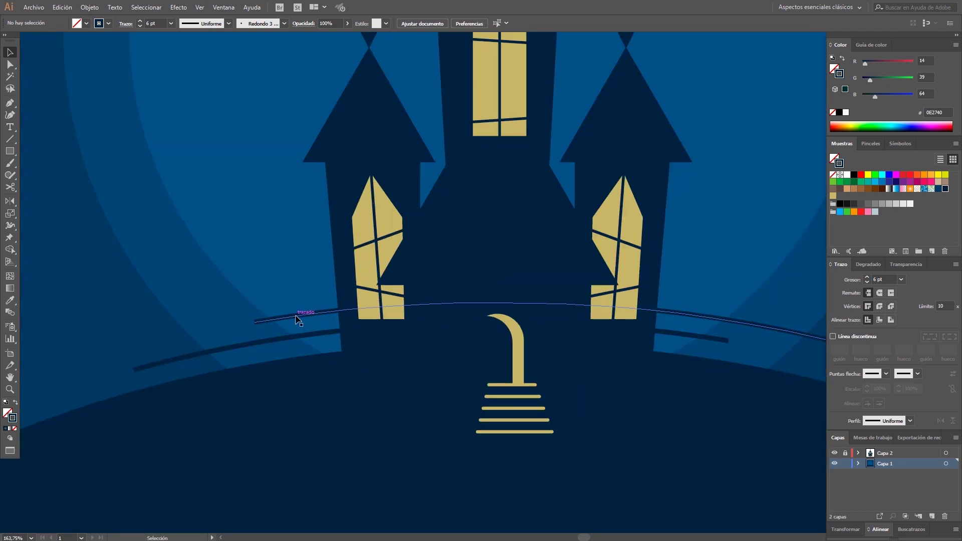
Nudge both rail arcs up two steps, then the upper rail two steps more.
{"action": "left_click", "coordinate": [296, 317]}
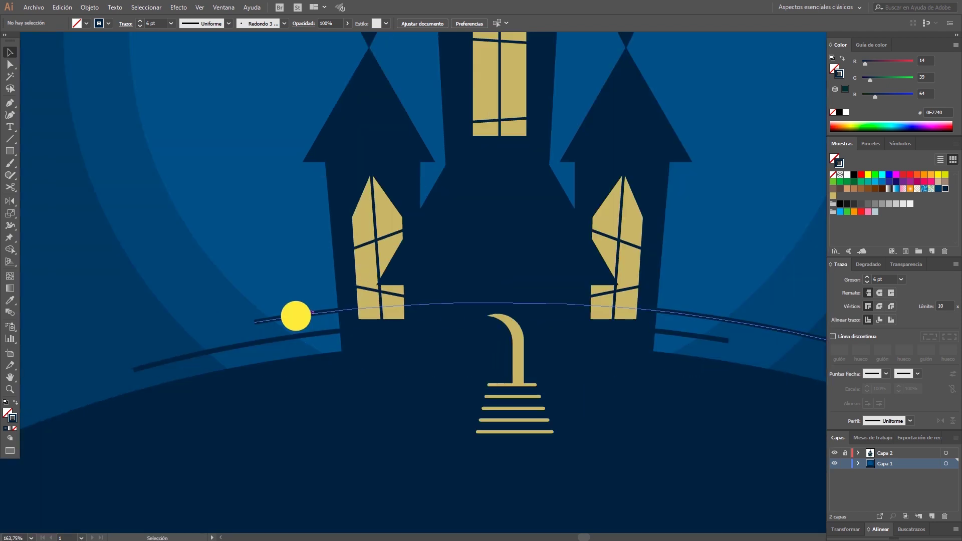
{"action": "left_click", "coordinate": [323, 333], "text": "shift"}
{"action": "key", "text": "Up"}
{"action": "key", "text": "Up"}
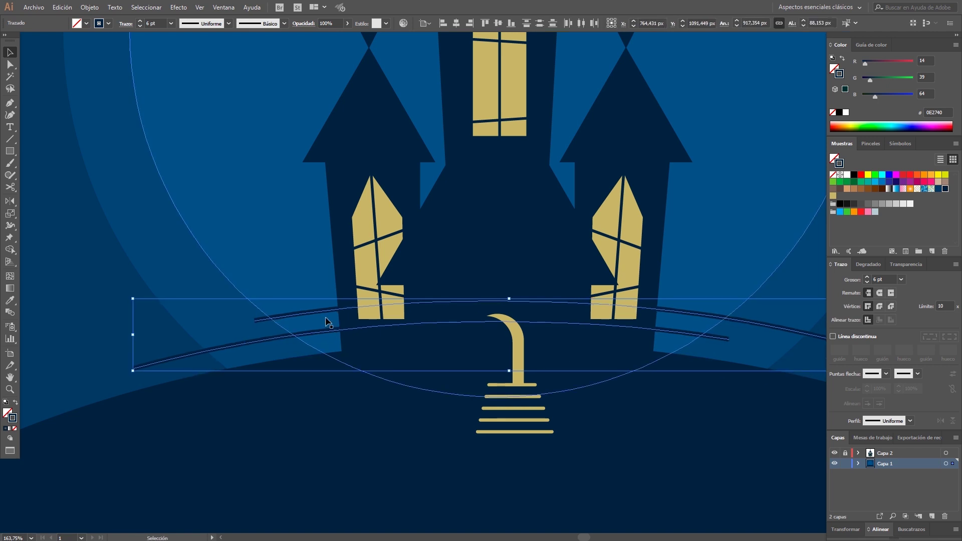
{"action": "key", "text": "Up"}
{"action": "key", "text": "Up"}
{"action": "left_click", "coordinate": [283, 301]}
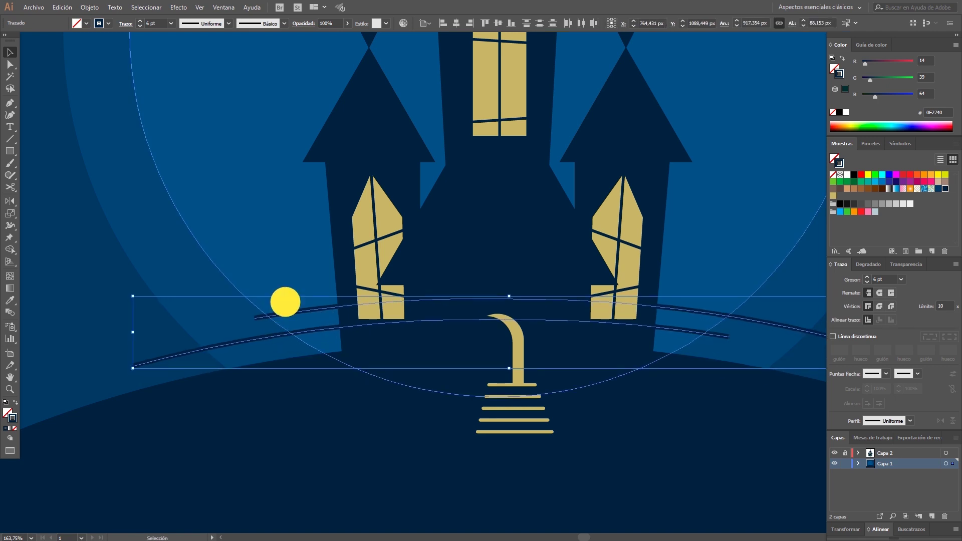
{"action": "left_click", "coordinate": [309, 312]}
{"action": "key", "text": "Up"}
{"action": "key", "text": "Up"}
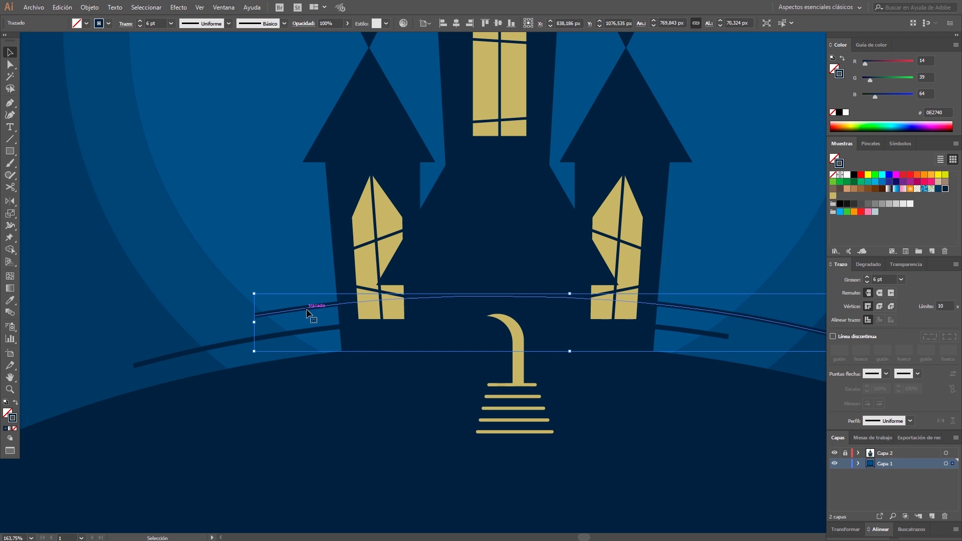
{"action": "key", "text": "Up"}
{"action": "key", "text": "Up"}
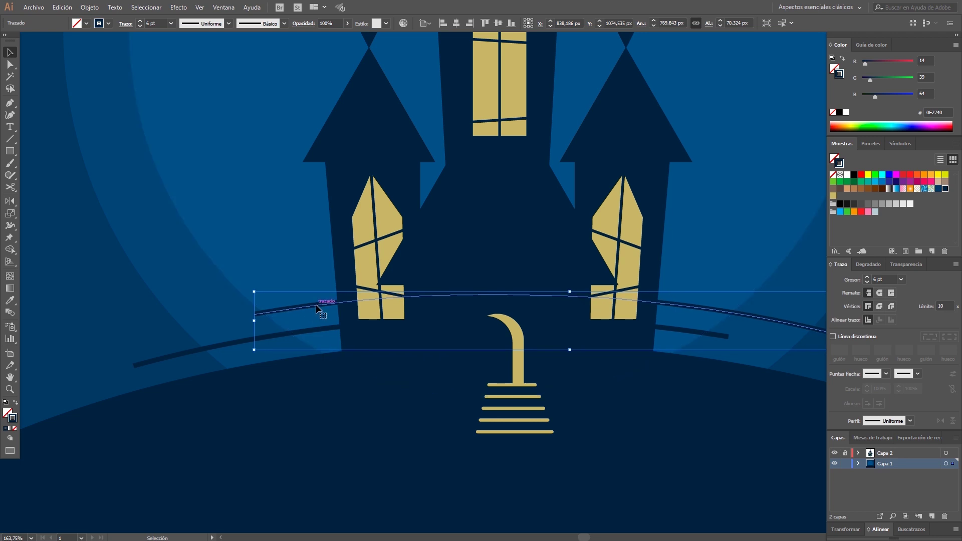
{"action": "left_click", "coordinate": [10, 140]}
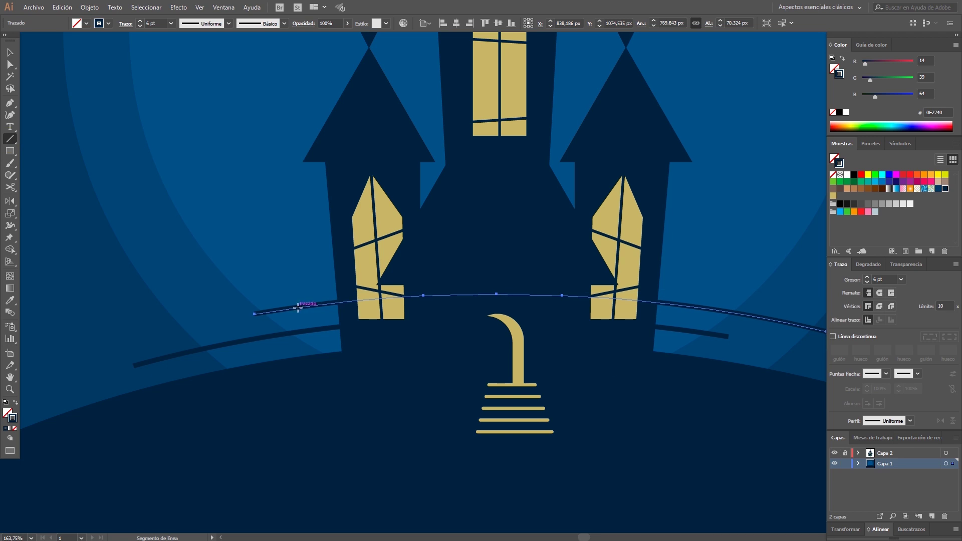
Draw short vertical posts across the left and right rails beside the castle.
{"action": "left_click_drag", "start_coordinate": [299, 308], "coordinate": [306, 358]}
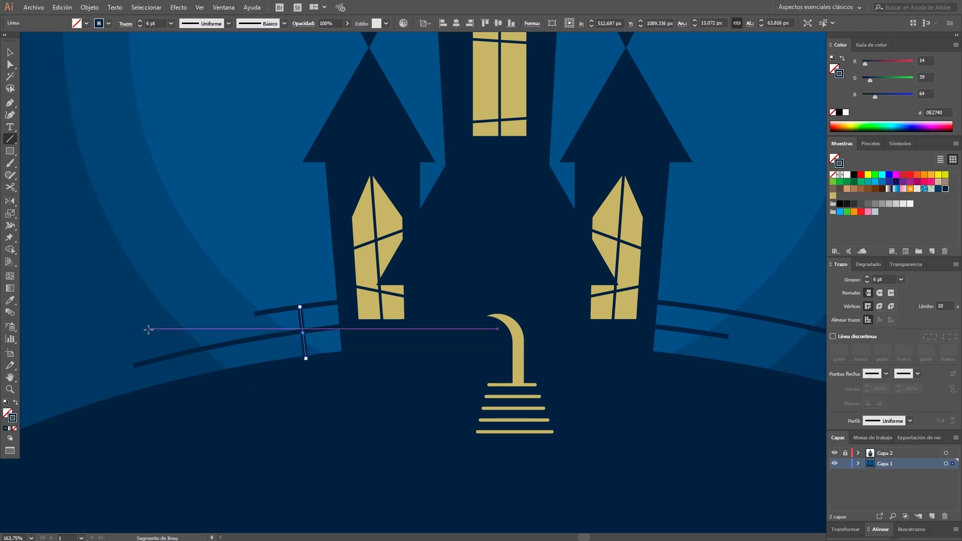
{"action": "left_click_drag", "start_coordinate": [148, 332], "coordinate": [162, 396]}
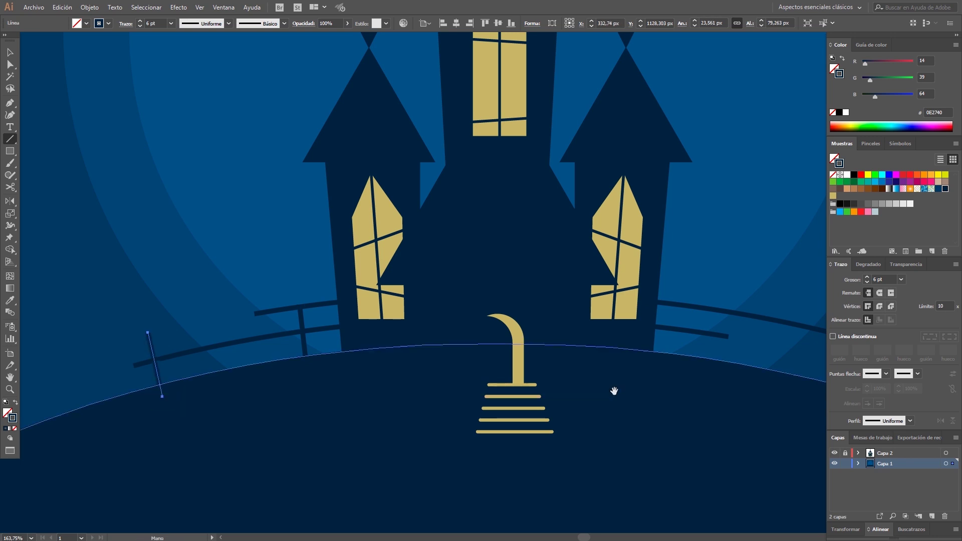
{"action": "left_click_drag", "start_coordinate": [614, 390], "coordinate": [381, 407]}
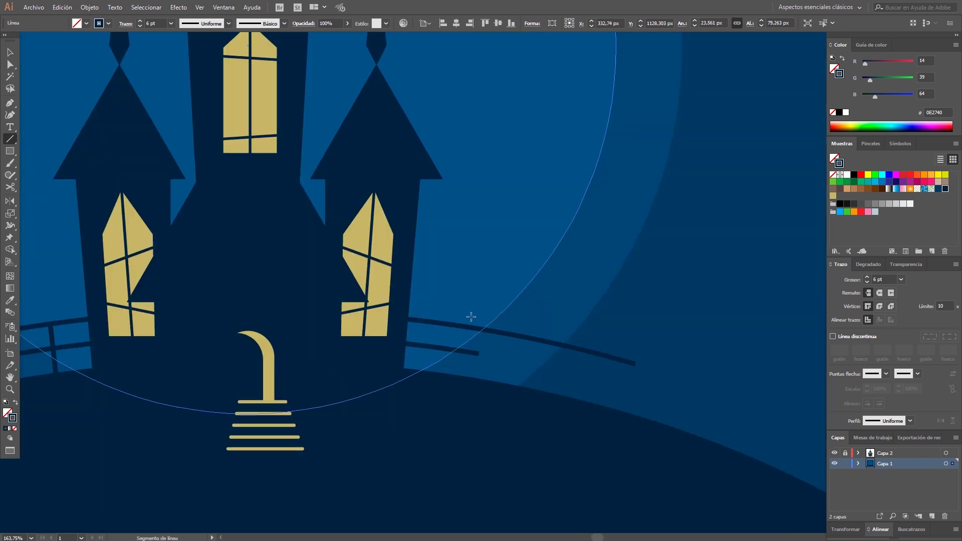
{"action": "left_click_drag", "start_coordinate": [459, 313], "coordinate": [447, 388]}
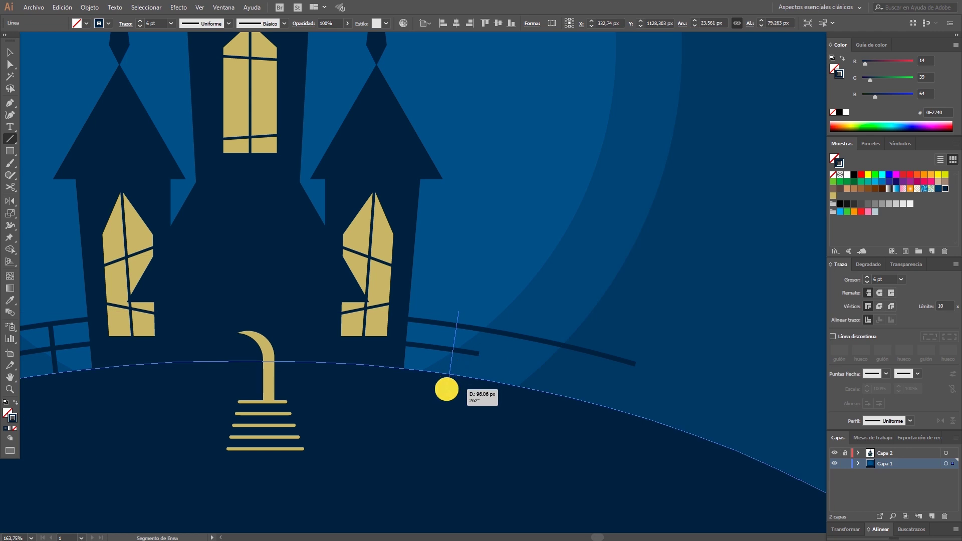
{"action": "left_click_drag", "start_coordinate": [447, 389], "coordinate": [447, 389]}
{"action": "left_click", "coordinate": [392, 313], "text": "ctrl+alt"}
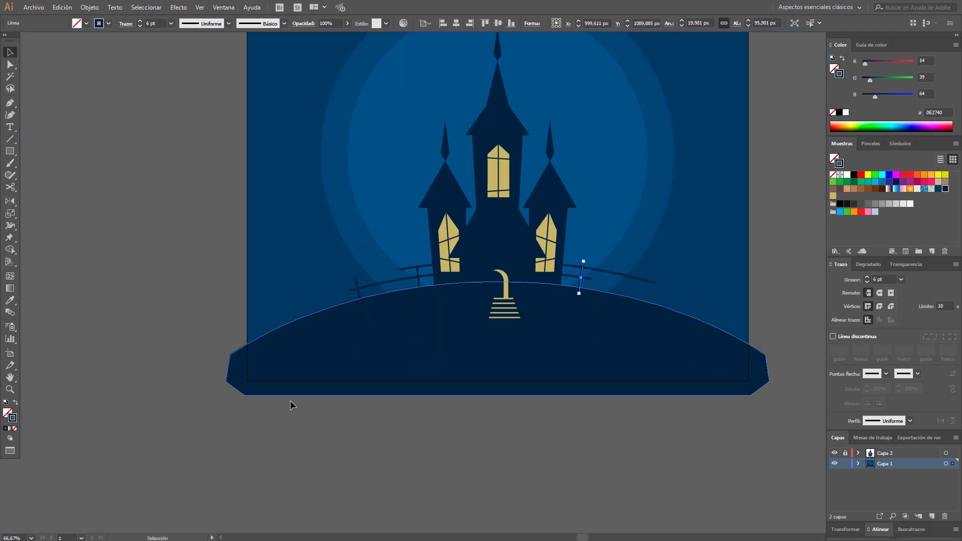
{"action": "left_click", "coordinate": [559, 323]}
{"action": "left_click_drag", "start_coordinate": [559, 322], "coordinate": [460, 383]}
Zoom in on the left fence and draw a trial fence post, then delete it.
{"action": "left_click_drag", "start_coordinate": [208, 258], "coordinate": [483, 376]}
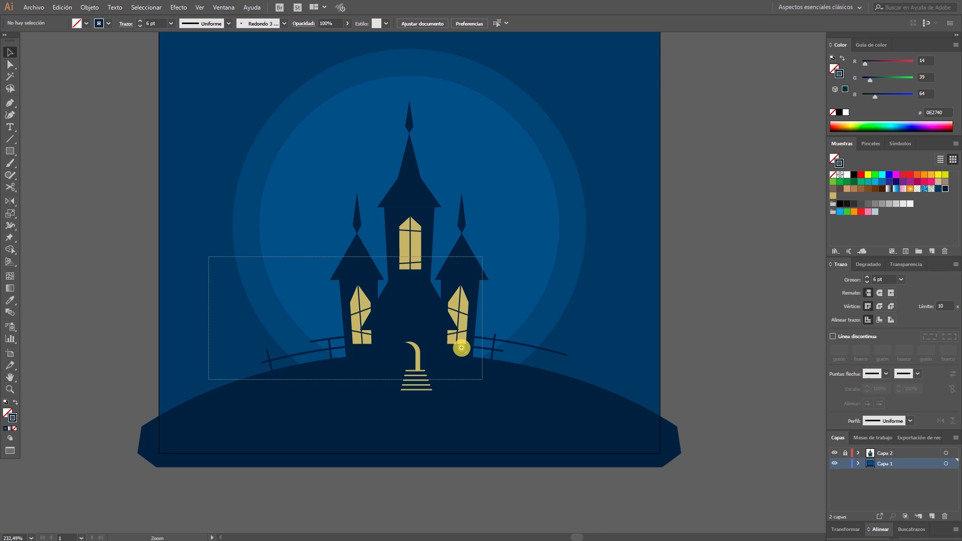
{"action": "left_click", "coordinate": [10, 139]}
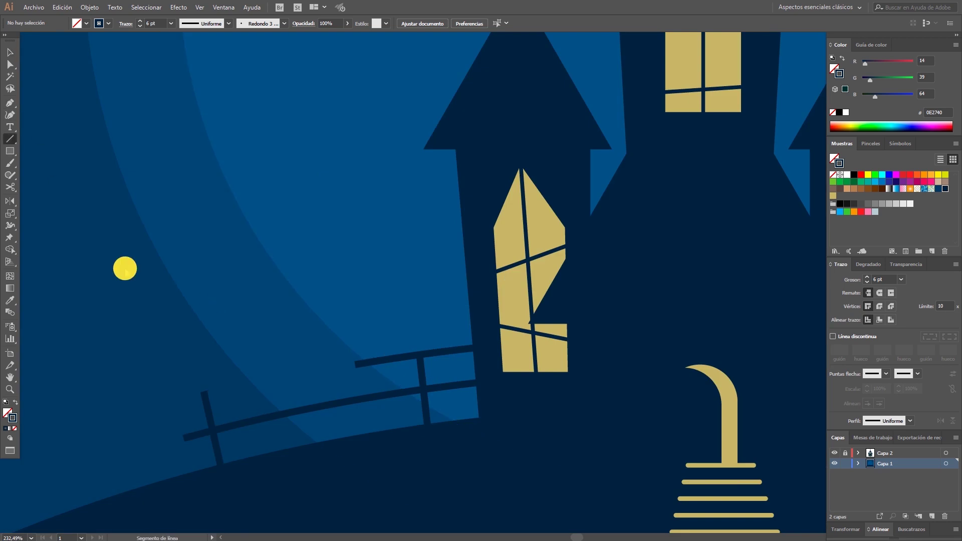
{"action": "left_click_drag", "start_coordinate": [308, 380], "coordinate": [322, 449]}
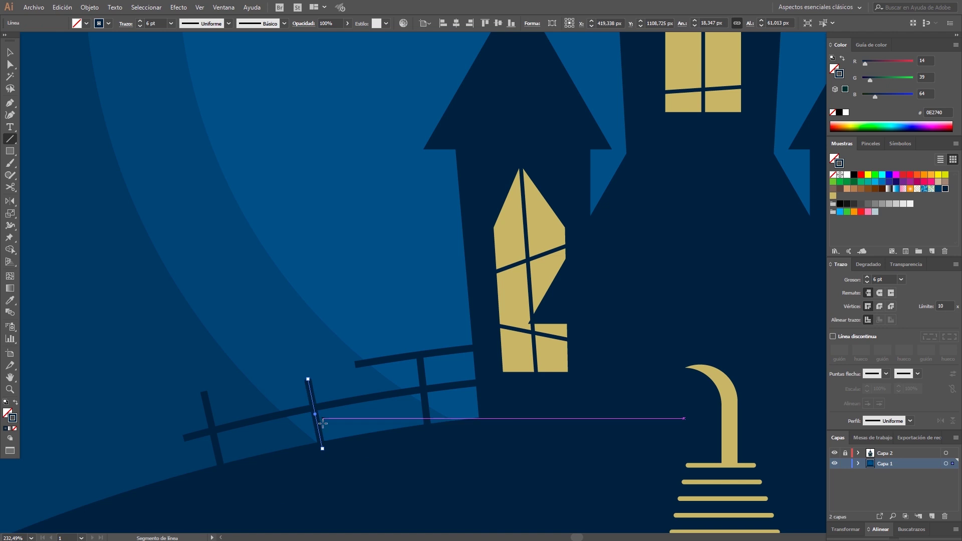
{"action": "key", "text": "a"}
{"action": "key", "text": "Delete"}
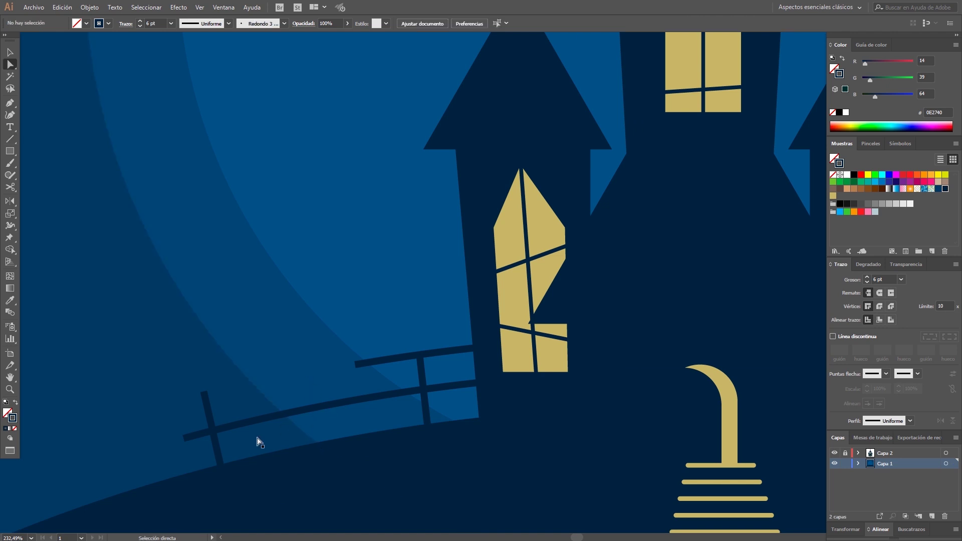
Alt-drag a copy of a fence post farther along the left fence.
{"action": "key", "text": "v"}
{"action": "left_click_drag", "start_coordinate": [218, 447], "coordinate": [326, 420]}
{"action": "scroll", "coordinate": [376, 337], "scroll_direction": "down", "scroll_amount": 3}
{"action": "scroll", "coordinate": [376, 337], "scroll_direction": "down", "scroll_amount": 2}
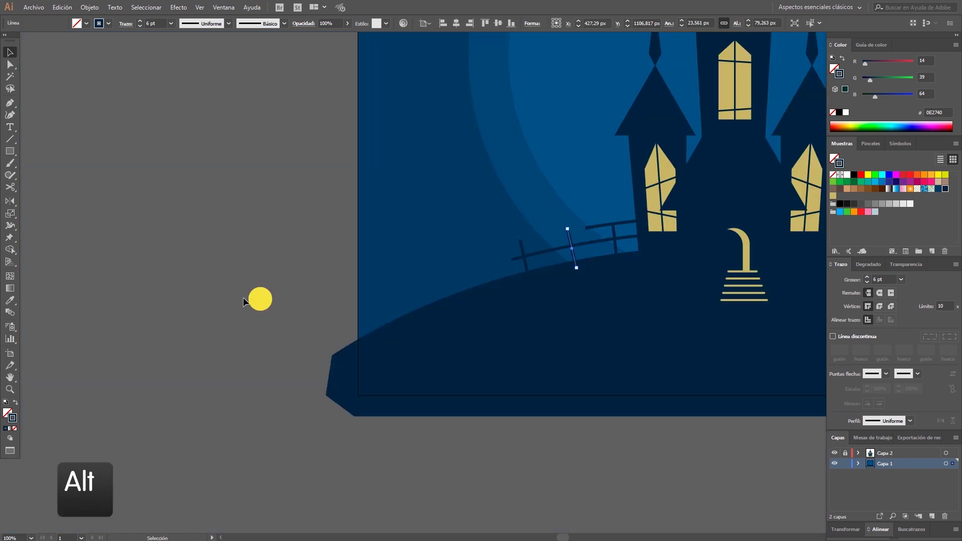
{"action": "left_click", "coordinate": [244, 301]}
{"action": "scroll", "coordinate": [549, 337], "scroll_direction": "up", "scroll_amount": 3}
{"action": "scroll", "coordinate": [549, 337], "scroll_direction": "right", "scroll_amount": 5}
{"action": "scroll", "coordinate": [477, 393], "scroll_direction": "right", "scroll_amount": 2}
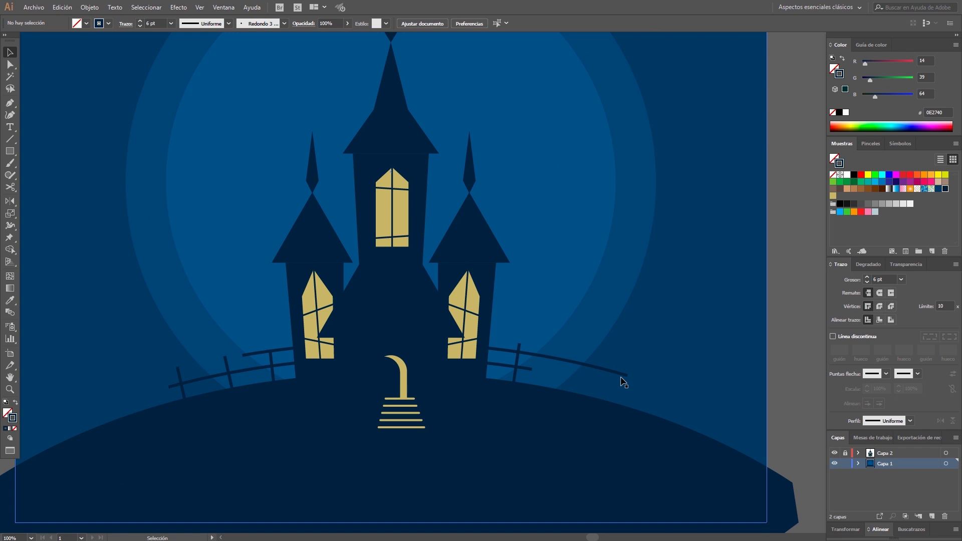
Cut the right fence rail near its end with Scissors and delete the overhanging piece.
{"action": "key", "text": "c"}
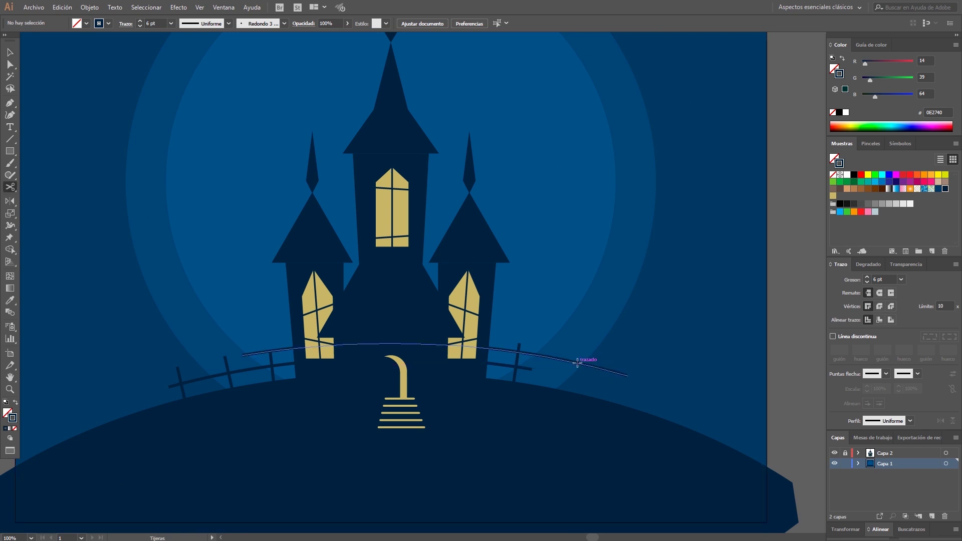
{"action": "left_click", "coordinate": [577, 362]}
{"action": "left_click", "coordinate": [605, 368]}
{"action": "key", "text": "a"}
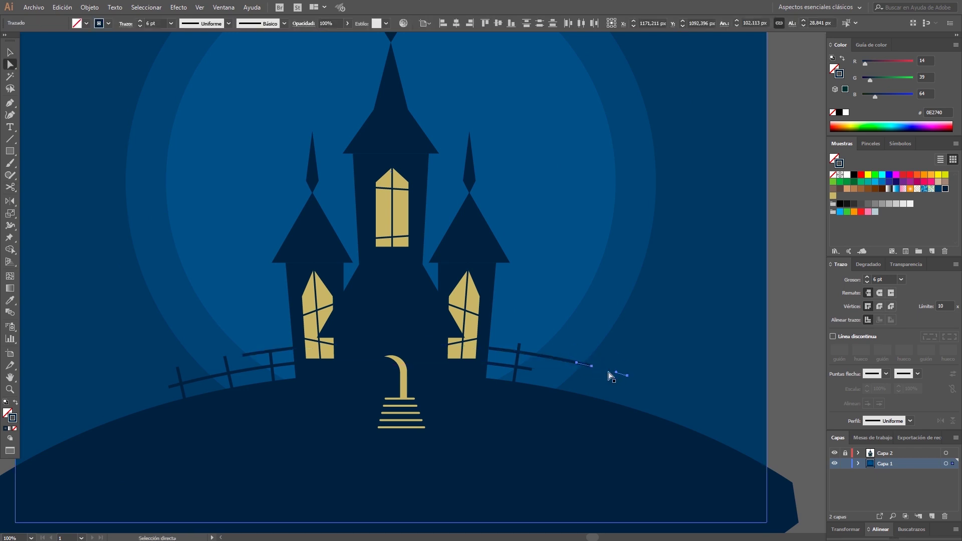
{"action": "key", "text": "Delete"}
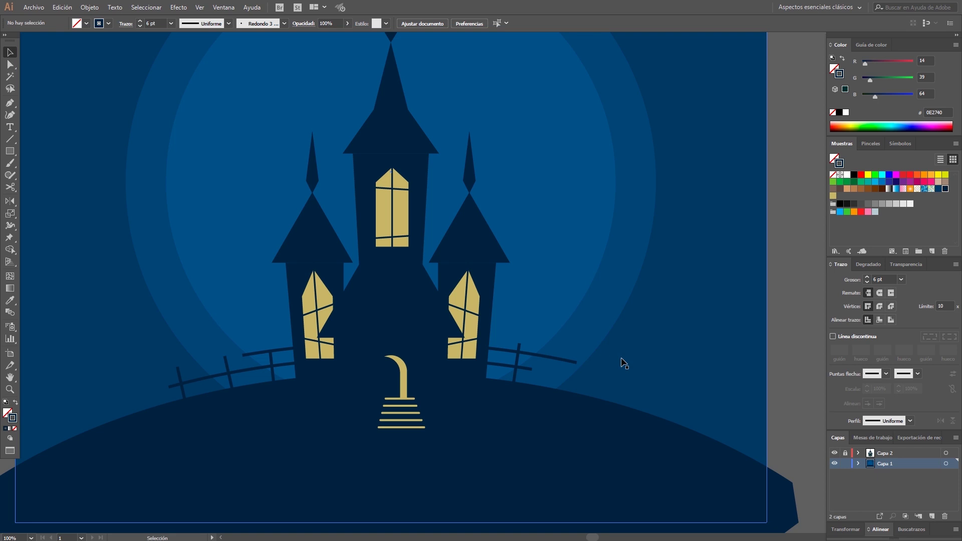
{"action": "key", "text": "v"}
{"action": "key", "text": "ctrl+alt+space"}
Draw a vertical line in the empty space left of the artboard.
{"action": "left_click", "coordinate": [437, 325]}
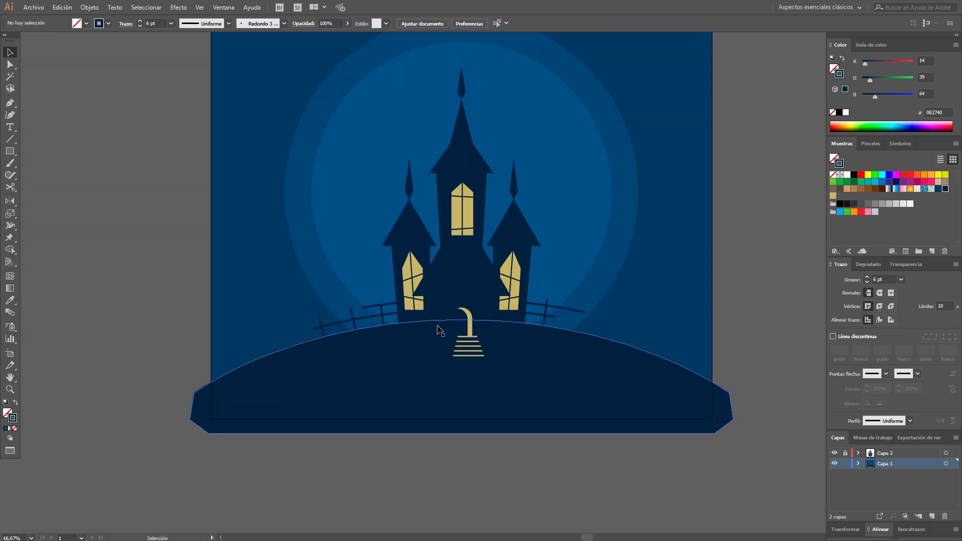
{"action": "left_click_drag", "start_coordinate": [458, 338], "coordinate": [391, 371]}
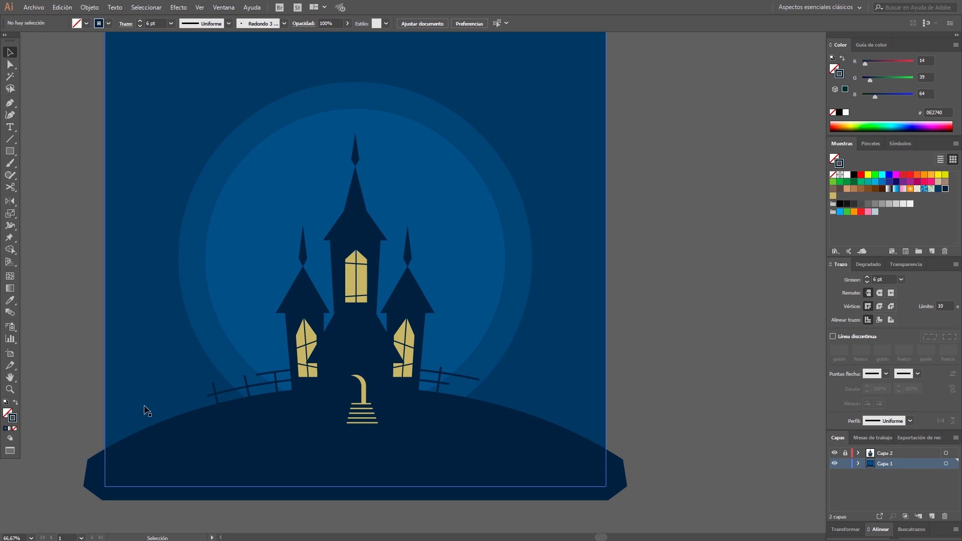
{"action": "left_click", "coordinate": [9, 139]}
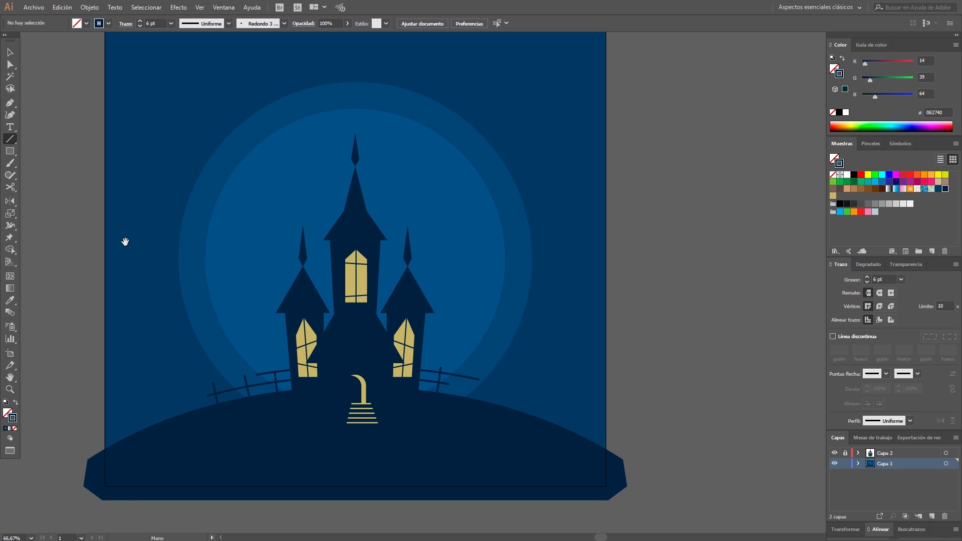
{"action": "left_click_drag", "start_coordinate": [124, 241], "coordinate": [159, 241]}
{"action": "left_click_drag", "start_coordinate": [102, 348], "coordinate": [101, 397]}
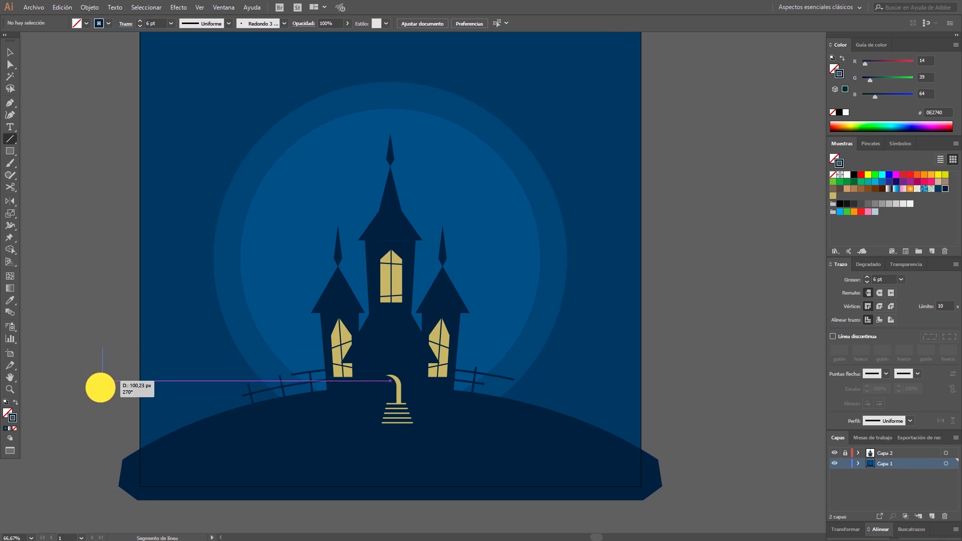
{"action": "left_click_drag", "start_coordinate": [52, 294], "coordinate": [251, 442]}
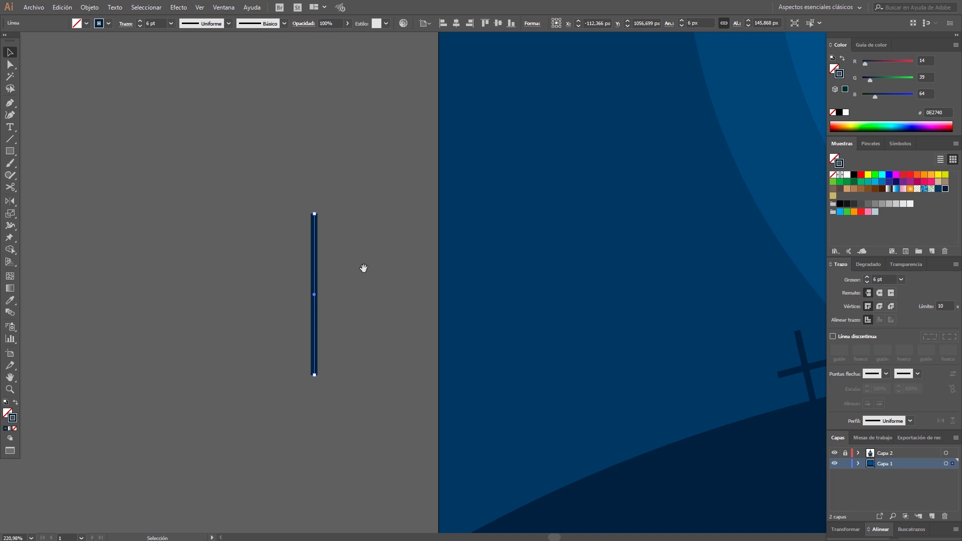
Rotate-copy the vertical line 90° and move the horizontal copy up as a crossbar.
{"action": "left_click_drag", "start_coordinate": [364, 268], "coordinate": [309, 287]}
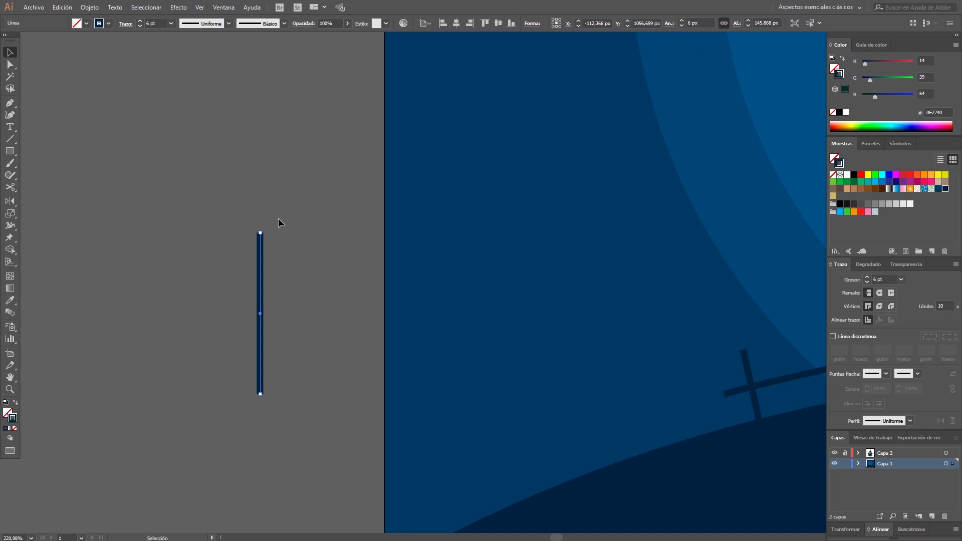
{"action": "left_click_drag", "start_coordinate": [228, 202], "coordinate": [288, 261]}
{"action": "key", "text": "r"}
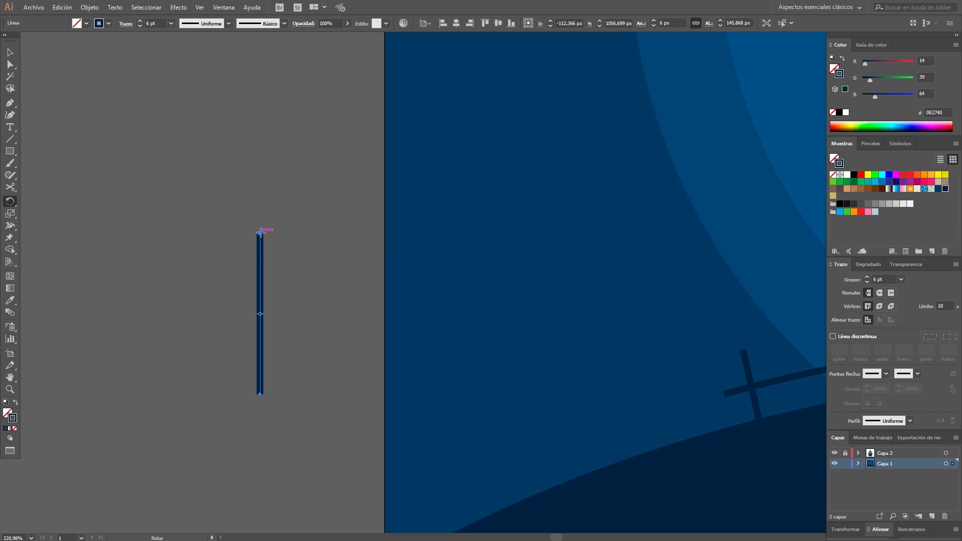
{"action": "left_click_drag", "start_coordinate": [261, 233], "coordinate": [314, 313]}
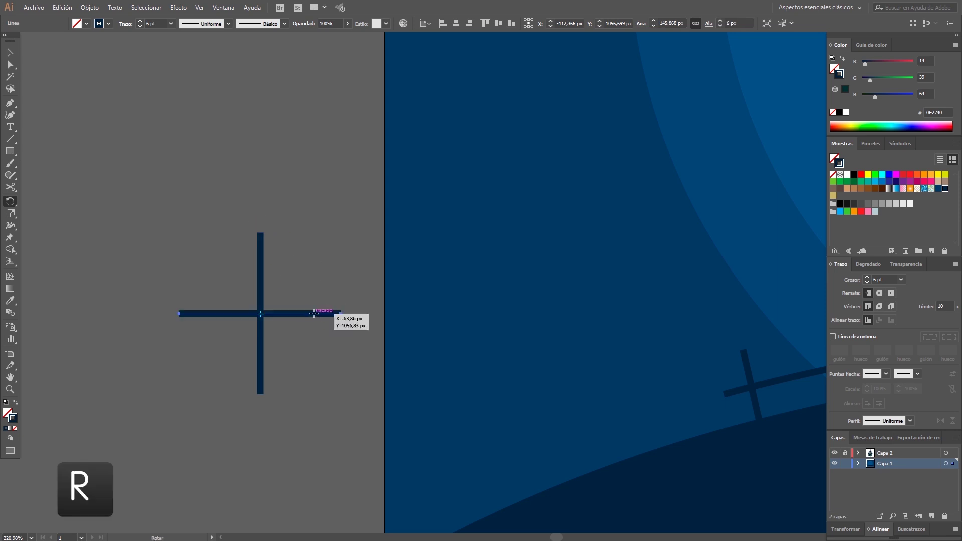
{"action": "key", "text": "v"}
{"action": "mouse_move", "coordinate": [281, 315]}
{"action": "left_mouse_down"}
{"action": "mouse_move", "coordinate": [301, 248]}
{"action": "mouse_move", "coordinate": [258, 251]}
{"action": "left_mouse_up"}
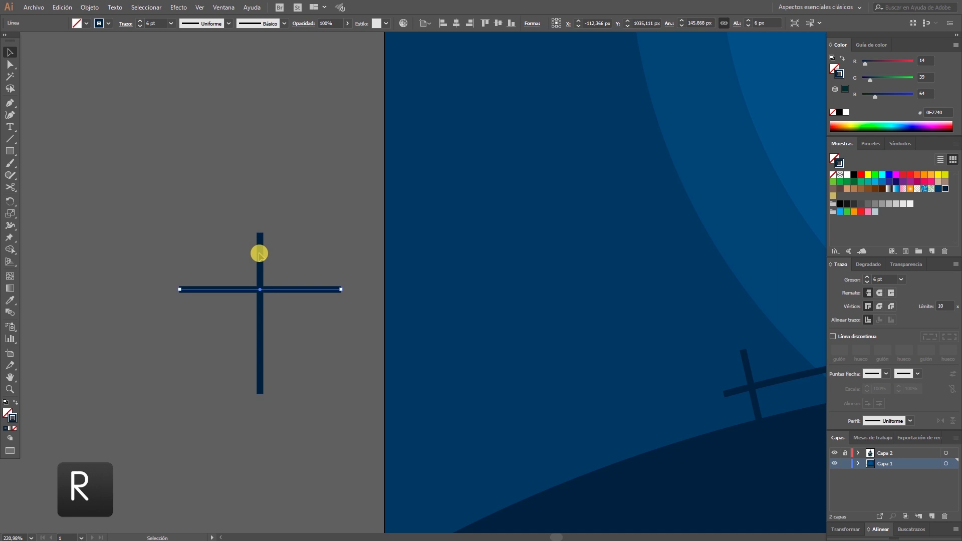
Shorten the crossbar's right end and horizontally centre it on the upright.
{"action": "left_click_drag", "start_coordinate": [198, 234], "coordinate": [283, 349]}
{"action": "left_click", "coordinate": [305, 289]}
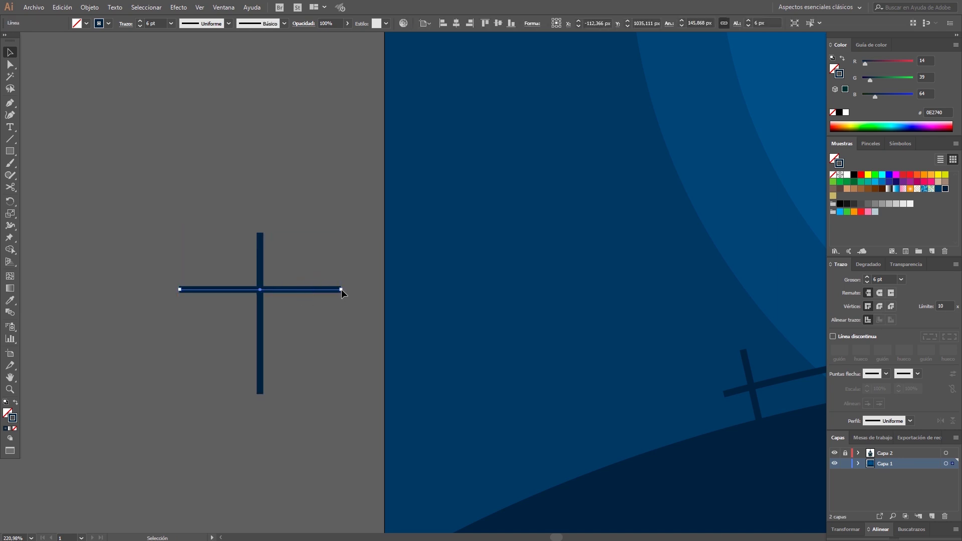
{"action": "key", "text": "a"}
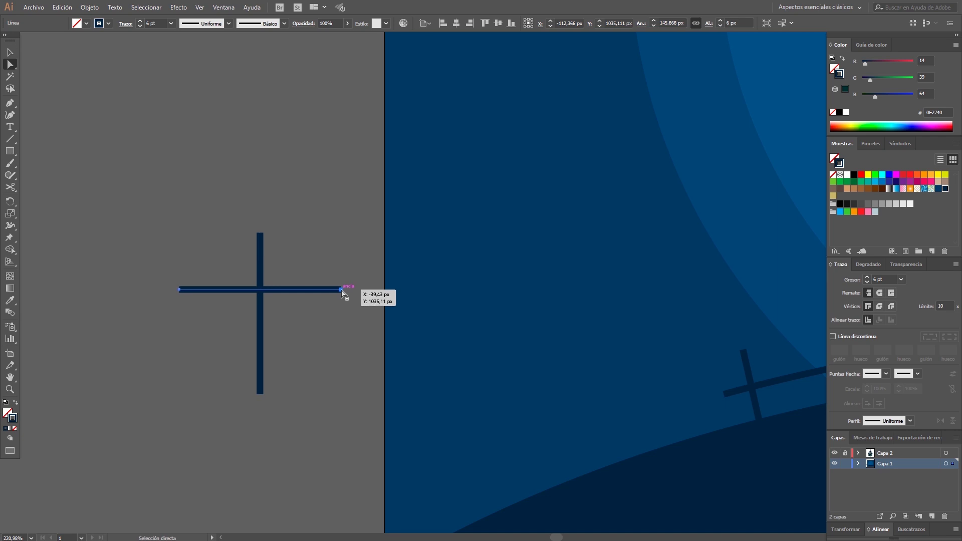
{"action": "left_click_drag", "start_coordinate": [341, 290], "coordinate": [291, 290]}
{"action": "key", "text": "v"}
{"action": "left_click_drag", "start_coordinate": [200, 251], "coordinate": [286, 342]}
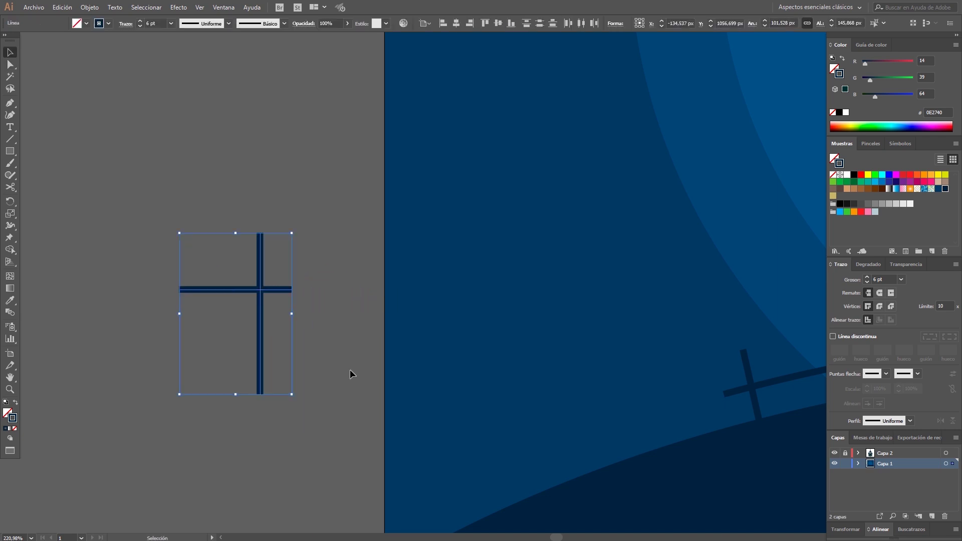
{"action": "left_click", "coordinate": [875, 526]}
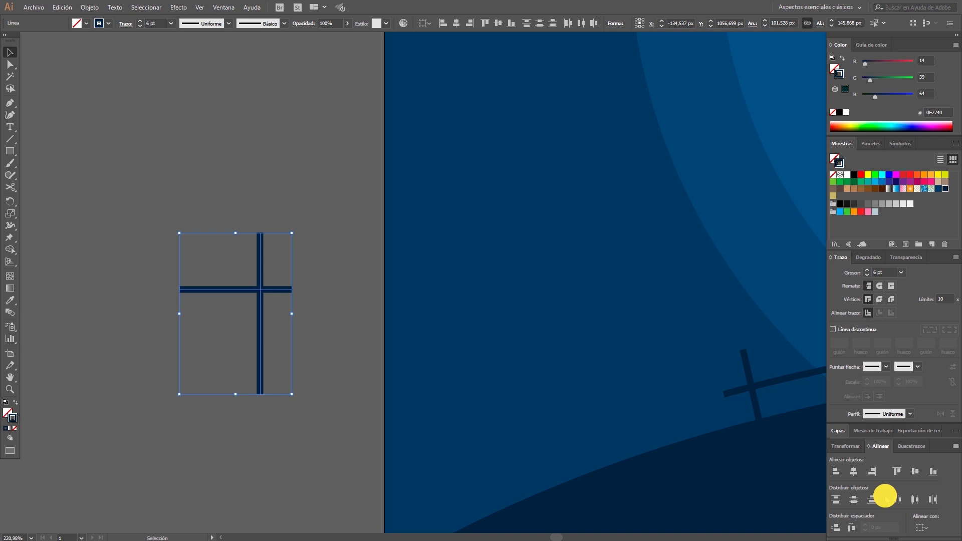
{"action": "left_click", "coordinate": [853, 472]}
{"action": "left_click", "coordinate": [316, 292]}
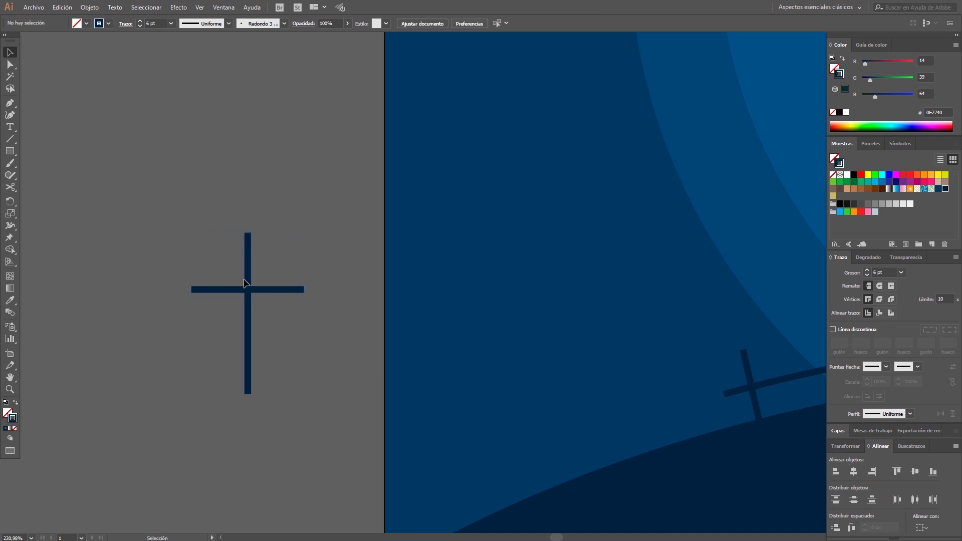
Alt-drag a copy of the cross to the left and give it a 14 pt stroke.
{"action": "left_click", "coordinate": [275, 331]}
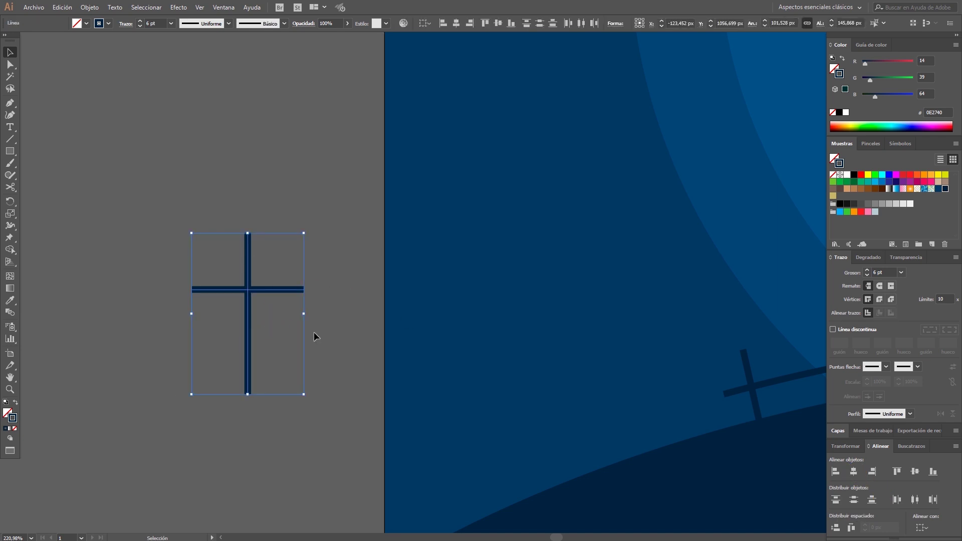
{"action": "left_click_drag", "start_coordinate": [248, 314], "coordinate": [106, 314]}
{"action": "scroll", "coordinate": [207, 340], "scroll_direction": "left", "scroll_amount": 3}
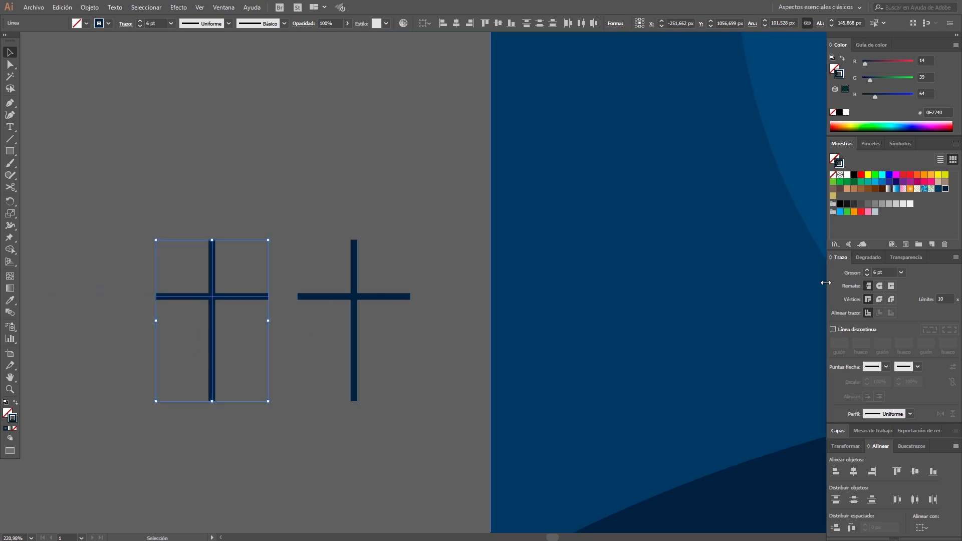
{"action": "left_click", "coordinate": [903, 273]}
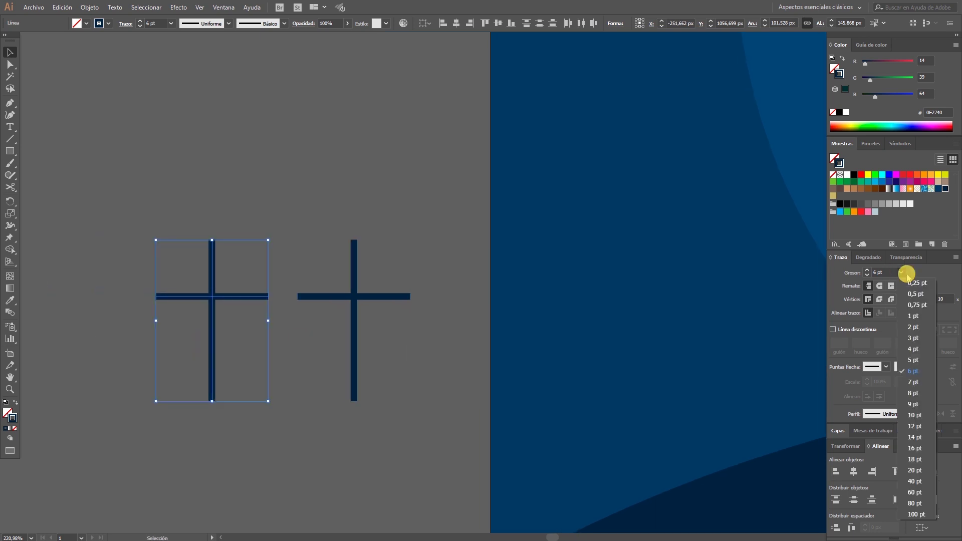
{"action": "left_click", "coordinate": [915, 437]}
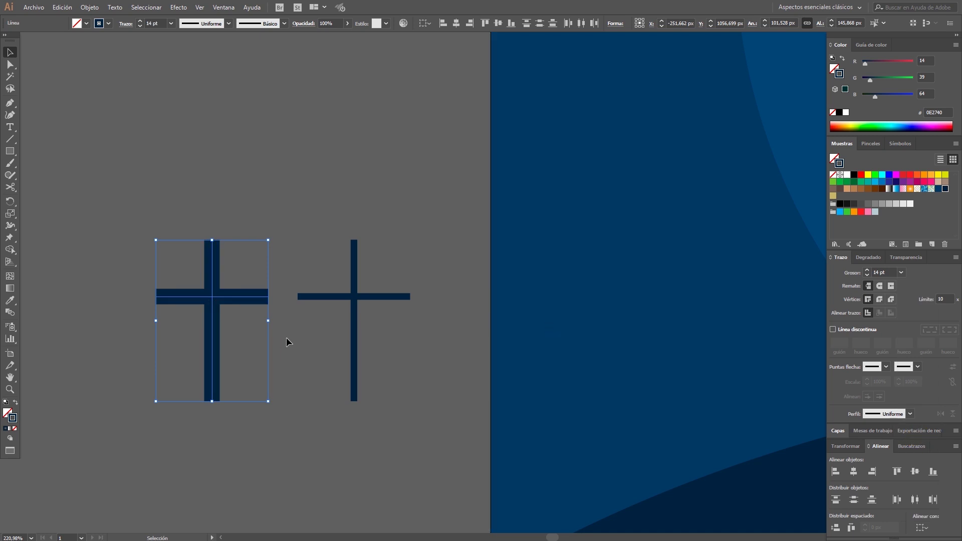
Give the right cross an 8 pt stroke with round caps.
{"action": "left_click_drag", "start_coordinate": [342, 279], "coordinate": [384, 336]}
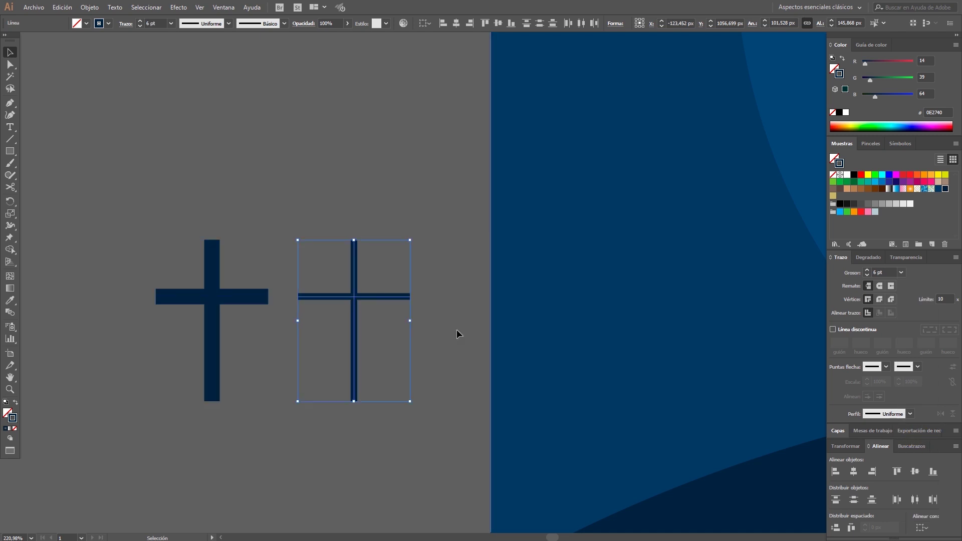
{"action": "left_click", "coordinate": [901, 272]}
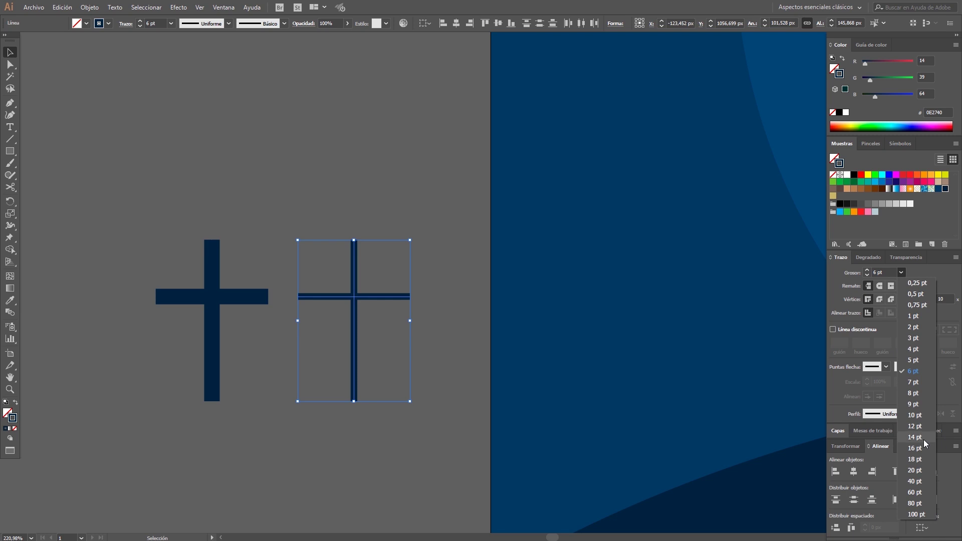
{"action": "left_click", "coordinate": [915, 394]}
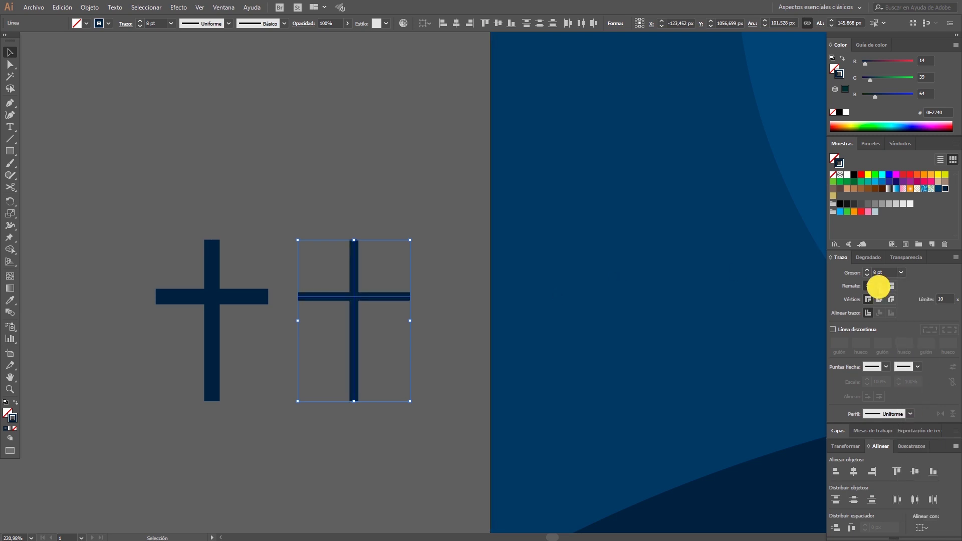
{"action": "left_click", "coordinate": [880, 286]}
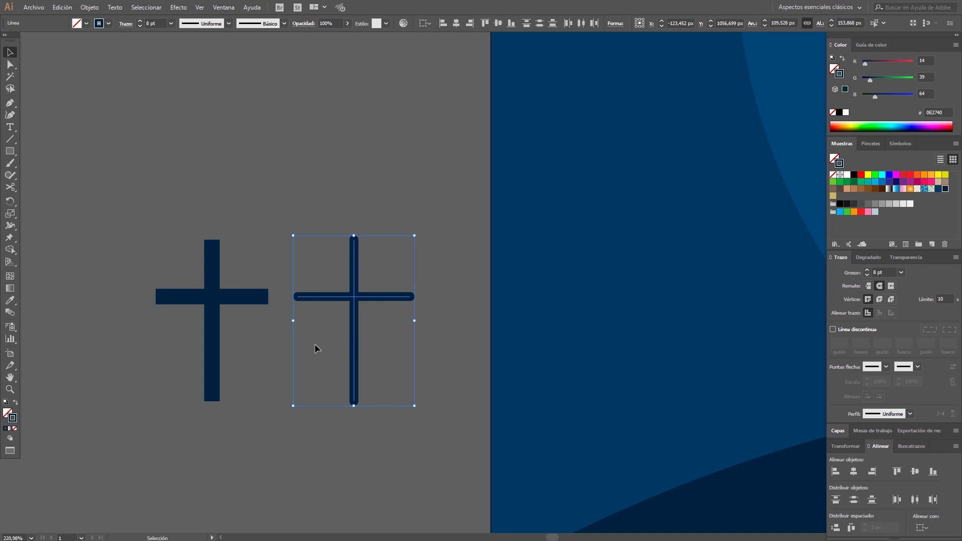
{"action": "left_click_drag", "start_coordinate": [315, 343], "coordinate": [272, 298]}
{"action": "left_click", "coordinate": [11, 150]}
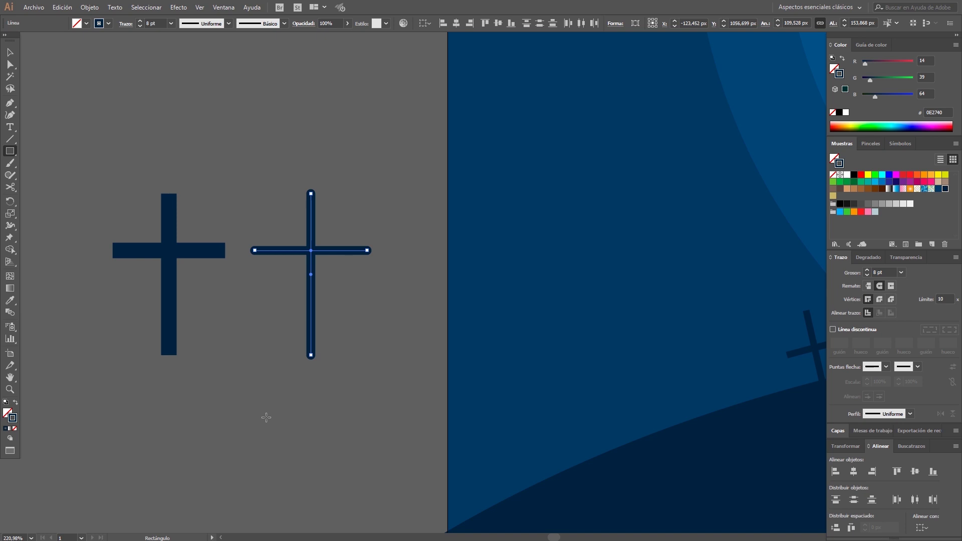
Draw a rectangle, round its top into an arch, and copy it to the far left.
{"action": "left_click_drag", "start_coordinate": [266, 422], "coordinate": [349, 314]}
{"action": "key", "text": "a"}
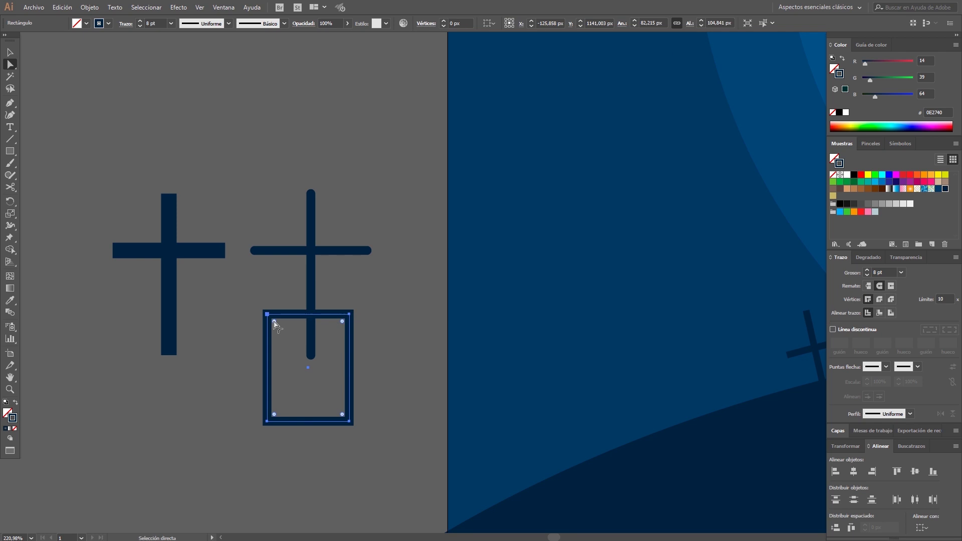
{"action": "left_click", "coordinate": [274, 321]}
{"action": "left_click_drag", "start_coordinate": [343, 324], "coordinate": [340, 379]}
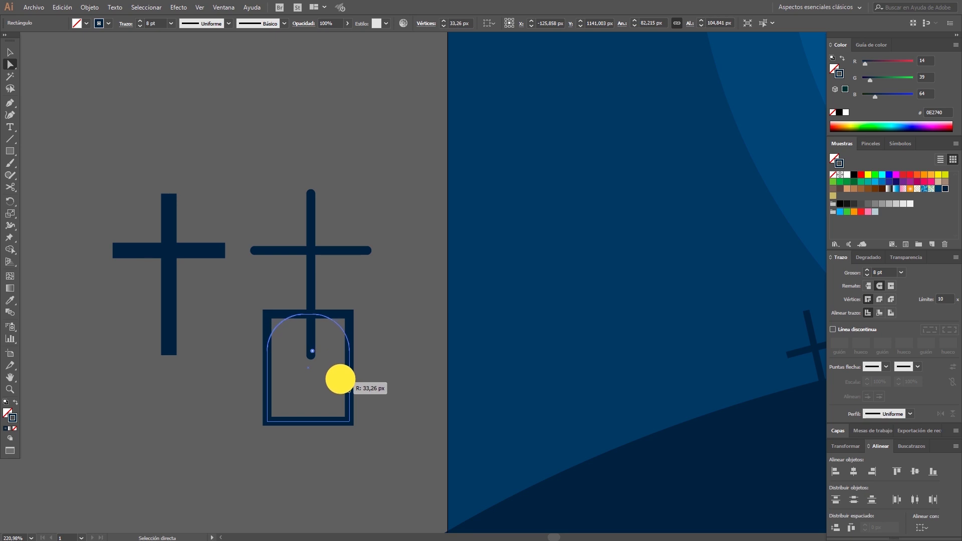
{"action": "key", "text": "v"}
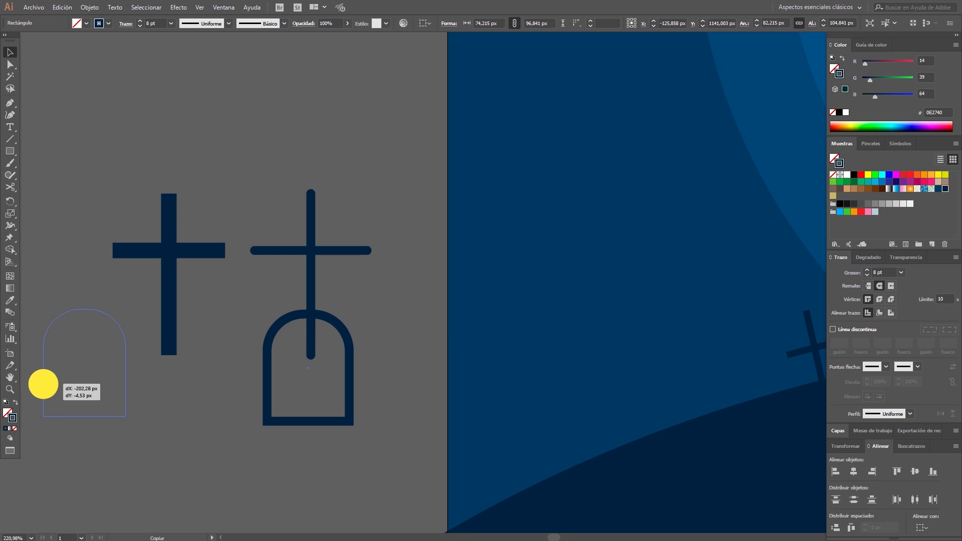
{"action": "left_click_drag", "start_coordinate": [269, 391], "coordinate": [44, 386]}
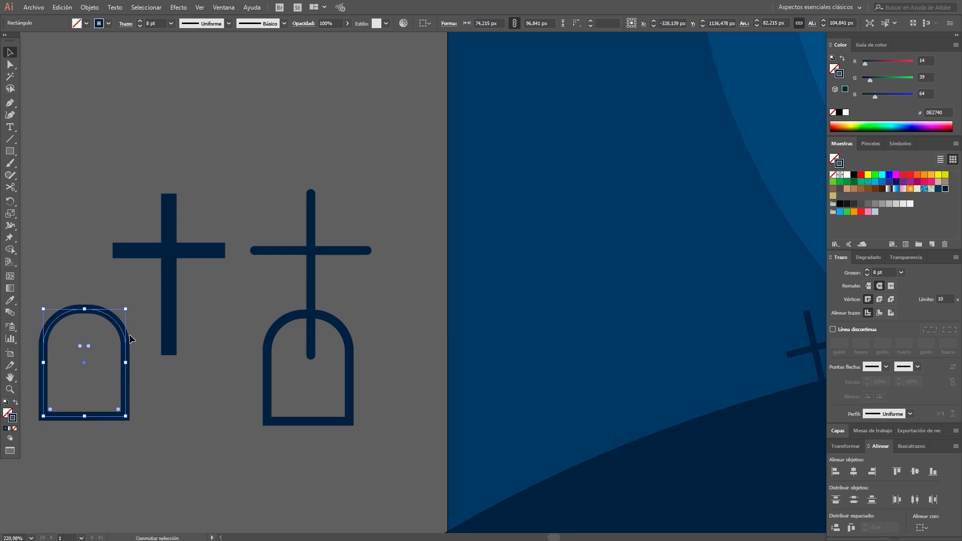
Fill both arches solid dark and centre the right arch under the thin cross.
{"action": "key", "text": "shift+x"}
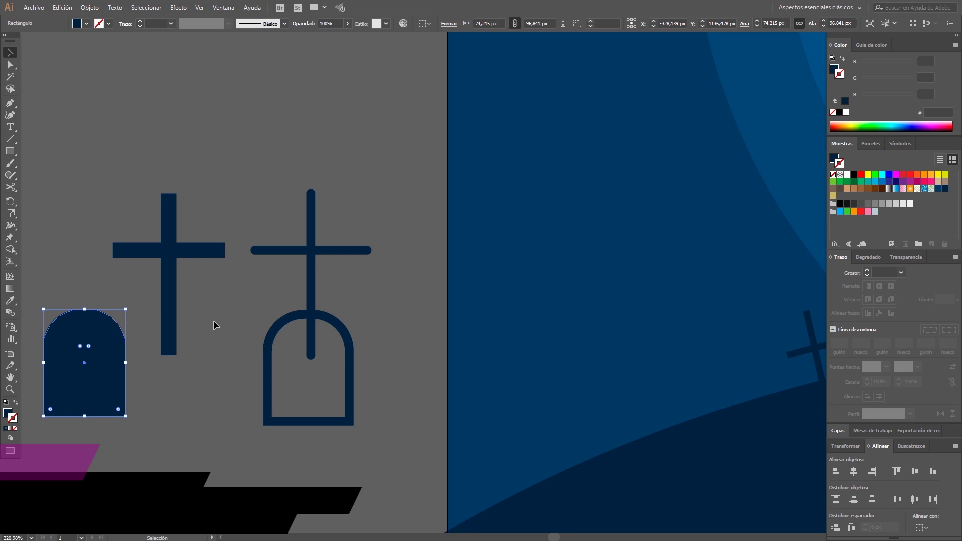
{"action": "key", "text": "shift+x"}
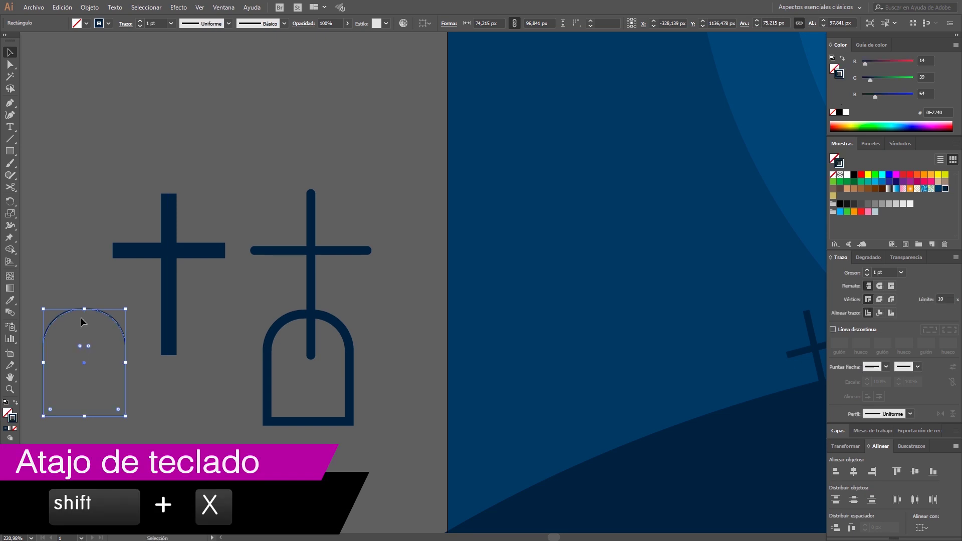
{"action": "key", "text": "shift+x"}
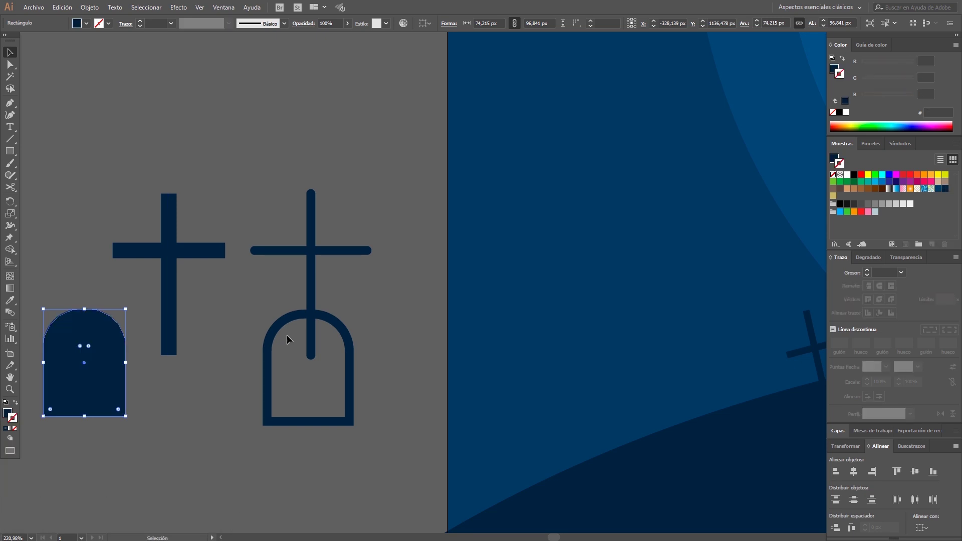
{"action": "left_click", "coordinate": [276, 337]}
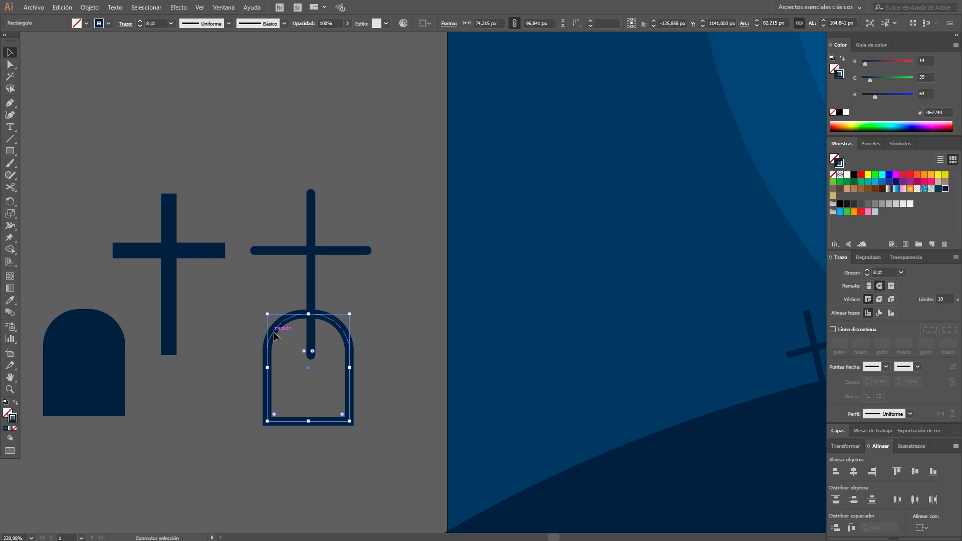
{"action": "key", "text": "shift+x"}
{"action": "left_click_drag", "start_coordinate": [341, 346], "coordinate": [228, 404]}
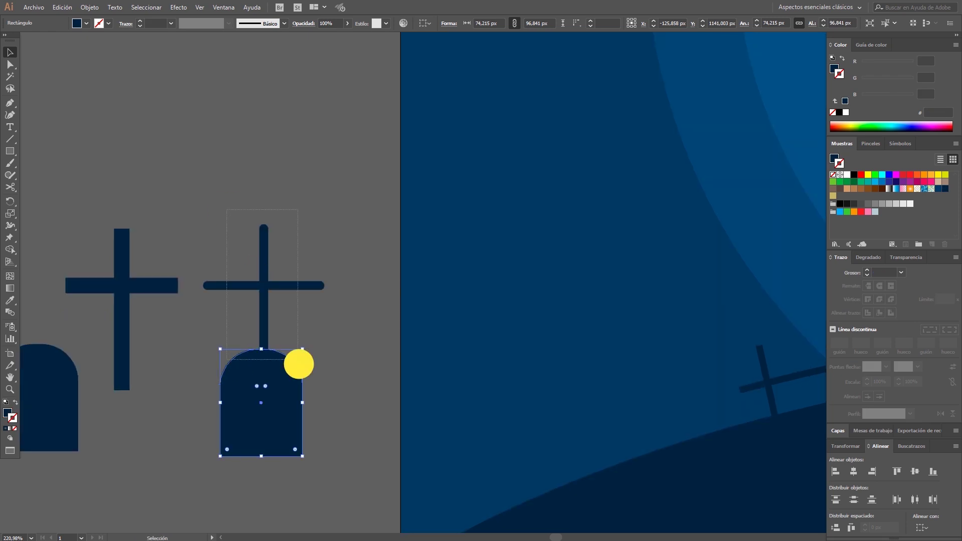
{"action": "left_click", "coordinate": [854, 471]}
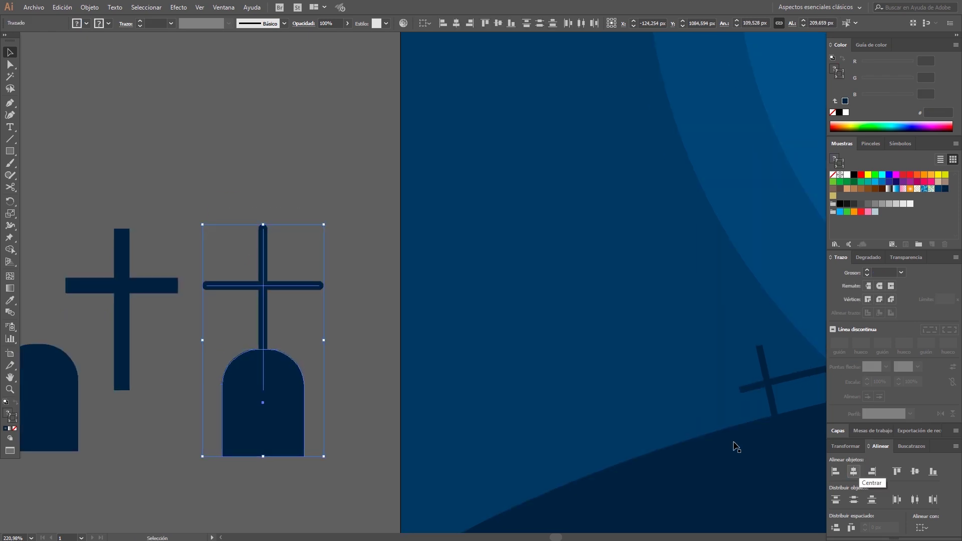
Move the thin cross up above its tombstone and enlarge the thick cross from its centre.
{"action": "left_click", "coordinate": [356, 353]}
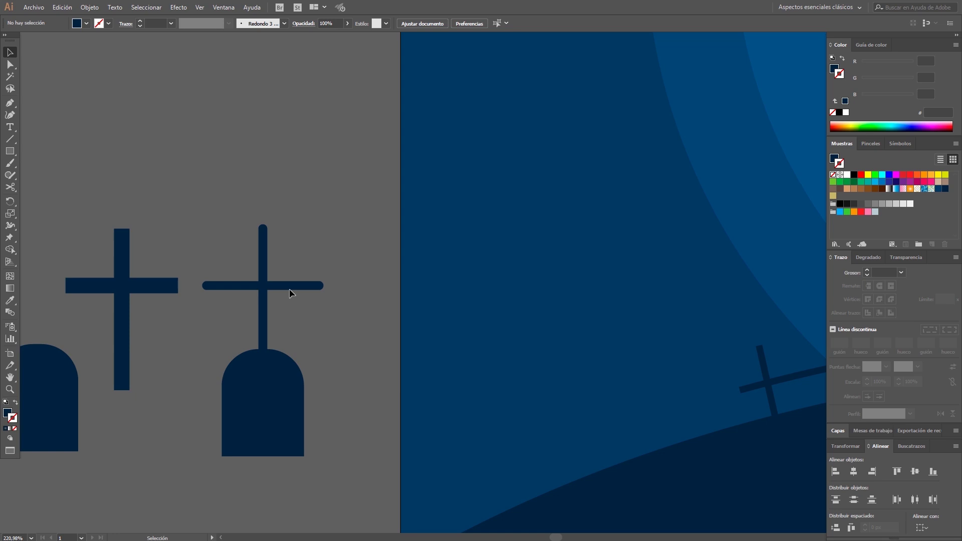
{"action": "left_click", "coordinate": [286, 291]}
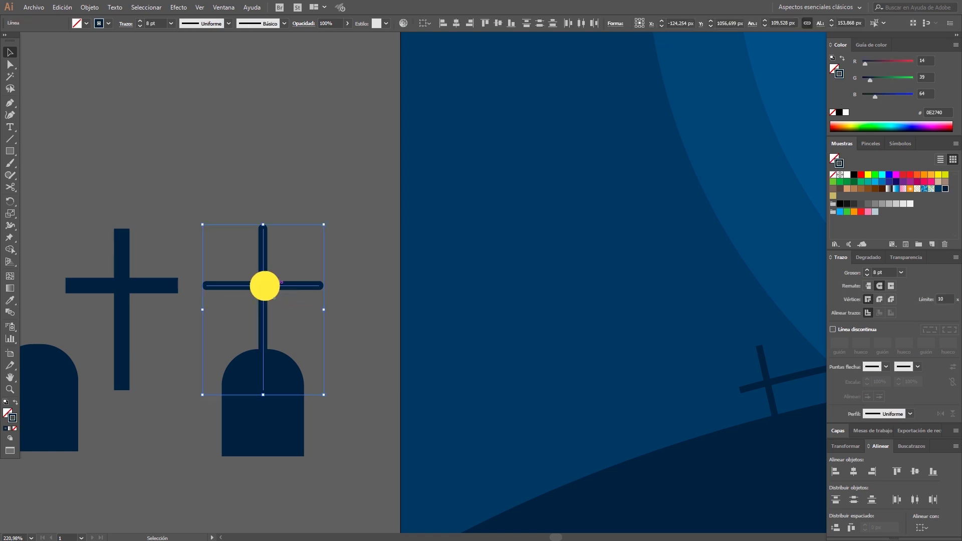
{"action": "left_click_drag", "start_coordinate": [265, 286], "coordinate": [264, 261]}
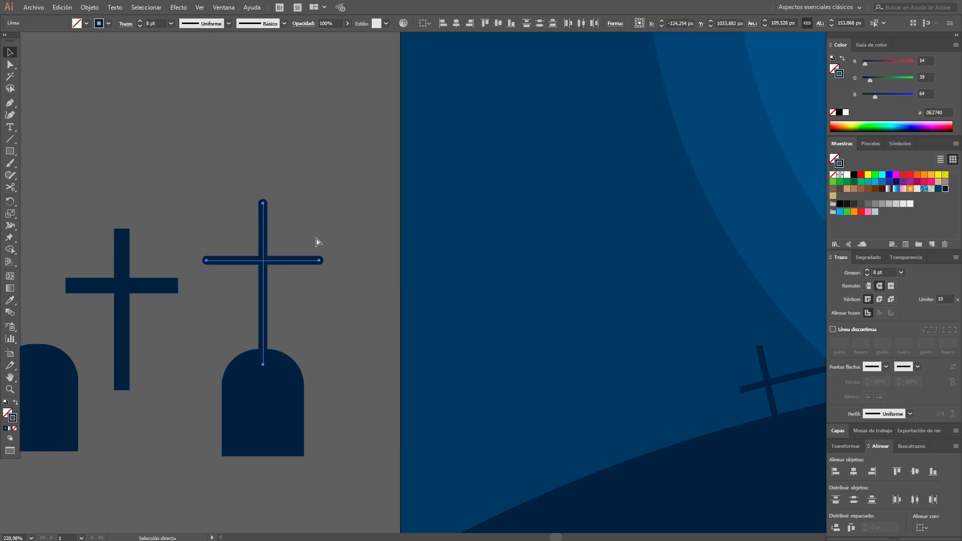
{"action": "key", "text": "v"}
{"action": "left_click_drag", "start_coordinate": [73, 236], "coordinate": [154, 308]}
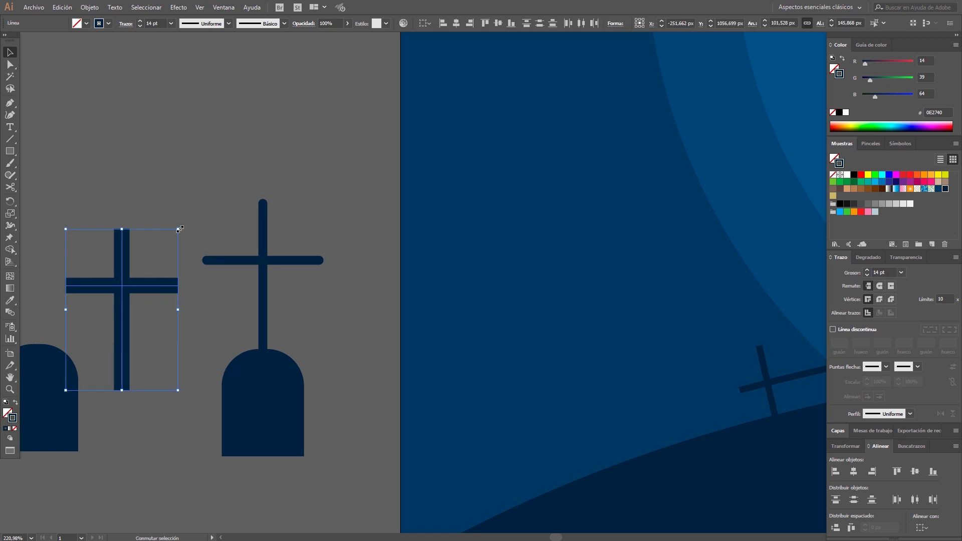
{"action": "left_click_drag", "start_coordinate": [180, 229], "coordinate": [216, 177]}
{"action": "left_click_drag", "start_coordinate": [214, 181], "coordinate": [215, 182]}
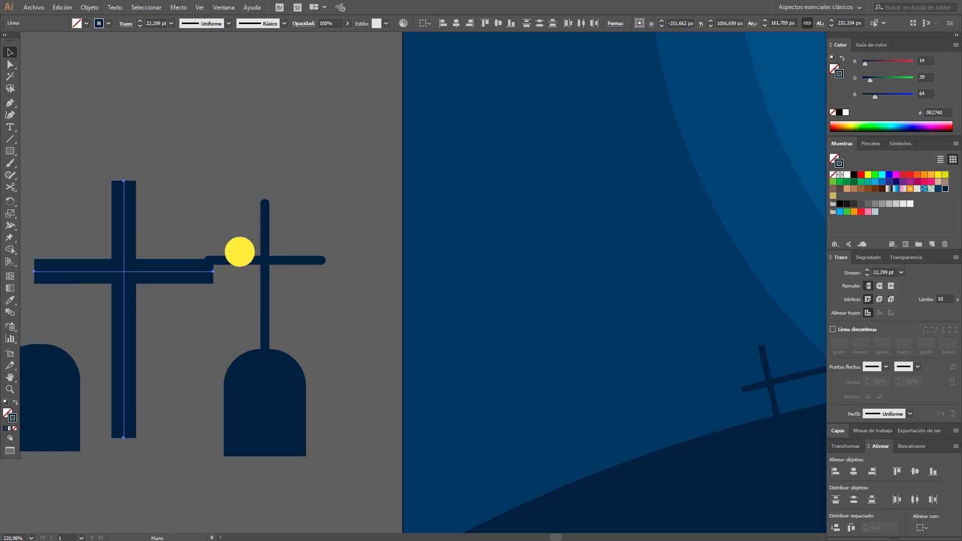
Group the thin cross with its tombstone, then scale all grave pieces down together.
{"action": "scroll", "coordinate": [340, 337], "scroll_direction": "left", "scroll_amount": 5}
{"action": "key", "text": "ctrl+minus"}
{"action": "left_click", "coordinate": [261, 386]}
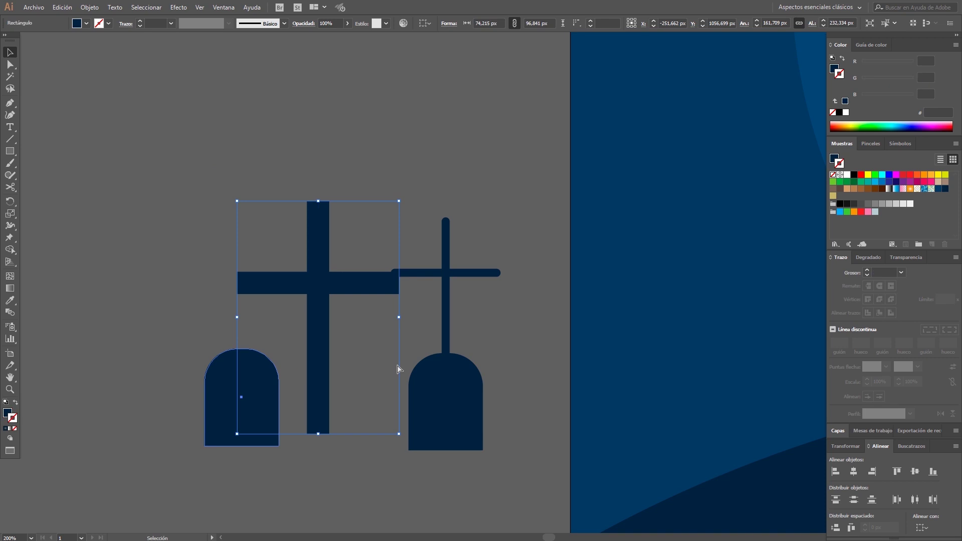
{"action": "key", "text": "ctrl+minus"}
{"action": "key", "text": "ctrl+minus"}
{"action": "mouse_move", "coordinate": [518, 380]}
{"action": "left_mouse_down"}
{"action": "mouse_move", "coordinate": [341, 350]}
{"action": "mouse_move", "coordinate": [292, 432]}
{"action": "left_mouse_up"}
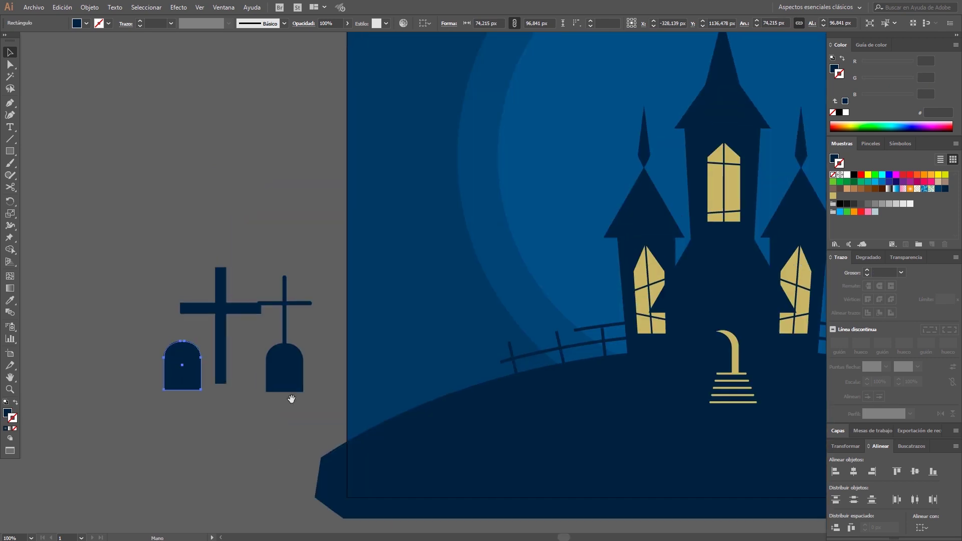
{"action": "left_click", "coordinate": [282, 367]}
{"action": "left_click", "coordinate": [284, 301], "text": "shift"}
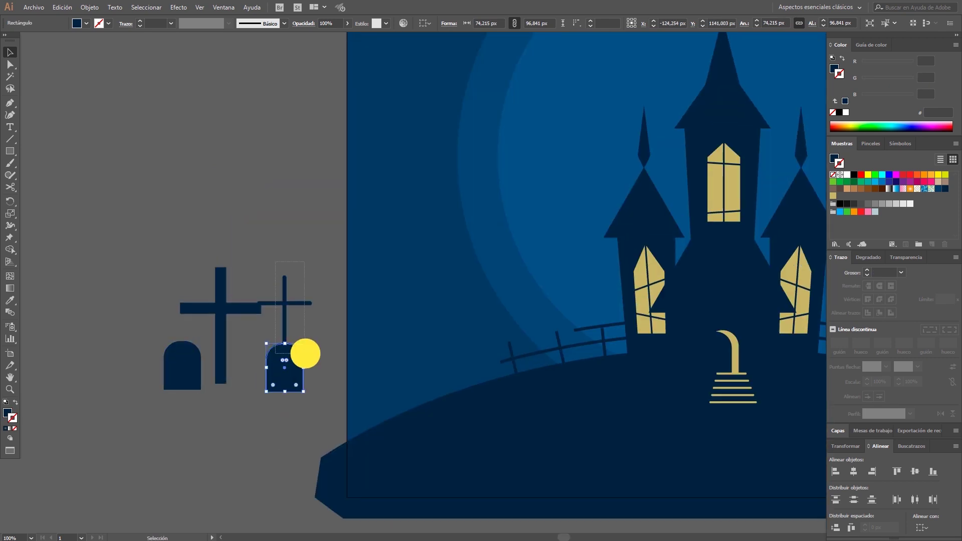
{"action": "key", "text": "ctrl+g"}
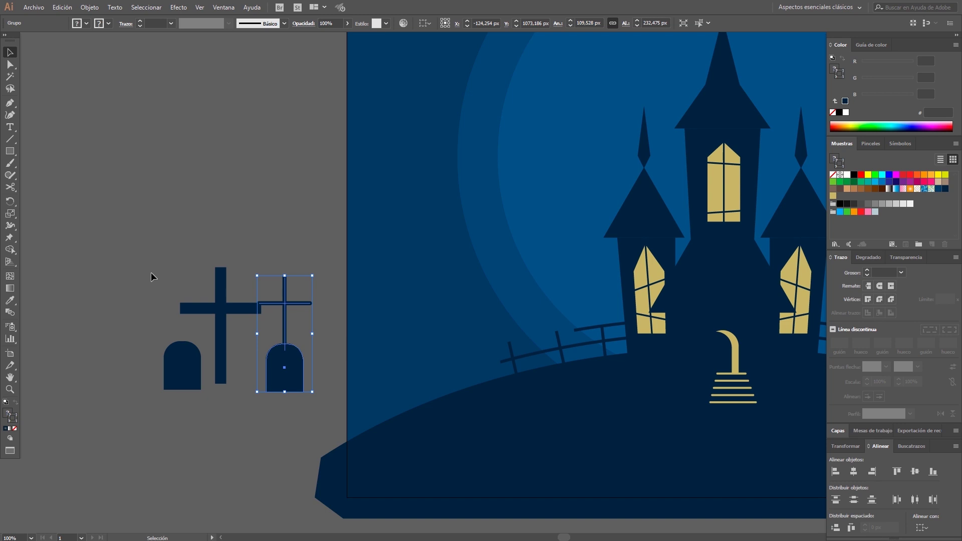
{"action": "left_click_drag", "start_coordinate": [153, 276], "coordinate": [315, 407]}
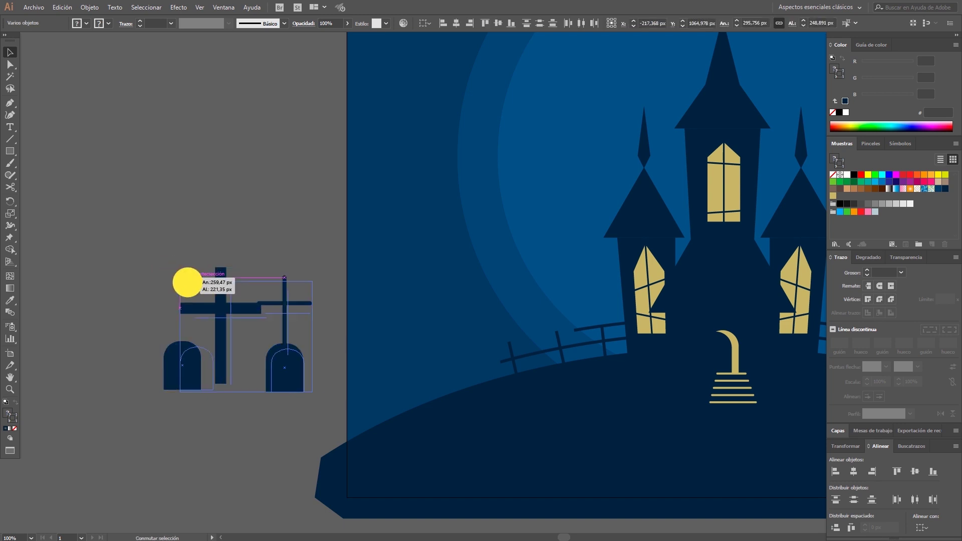
{"action": "left_click_drag", "start_coordinate": [164, 267], "coordinate": [214, 311]}
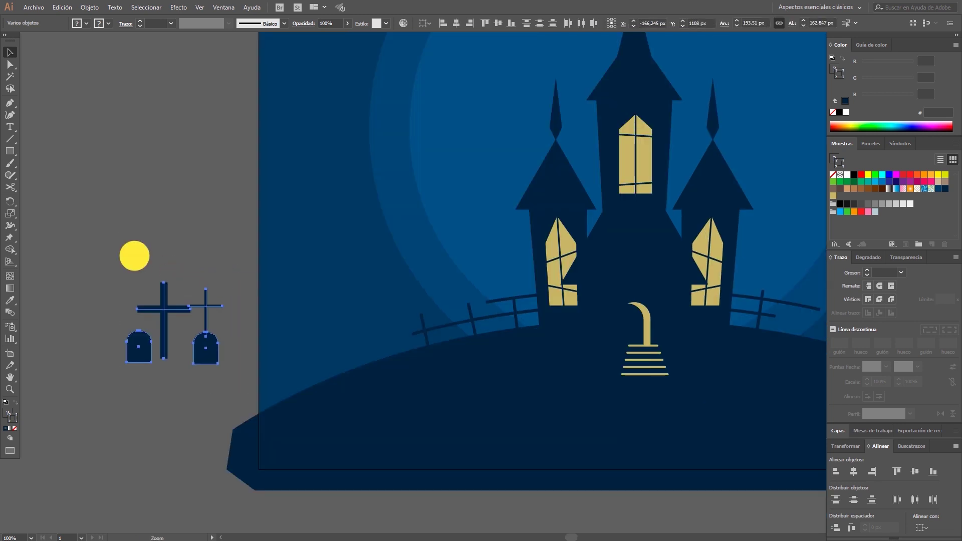
Move the left tombstone onto the hill and tilt it to lean on the slope.
{"action": "left_click_drag", "start_coordinate": [258, 225], "coordinate": [507, 457]}
{"action": "mouse_move", "coordinate": [135, 328]}
{"action": "left_mouse_down"}
{"action": "mouse_move", "coordinate": [123, 311]}
{"action": "mouse_move", "coordinate": [443, 403]}
{"action": "left_mouse_up"}
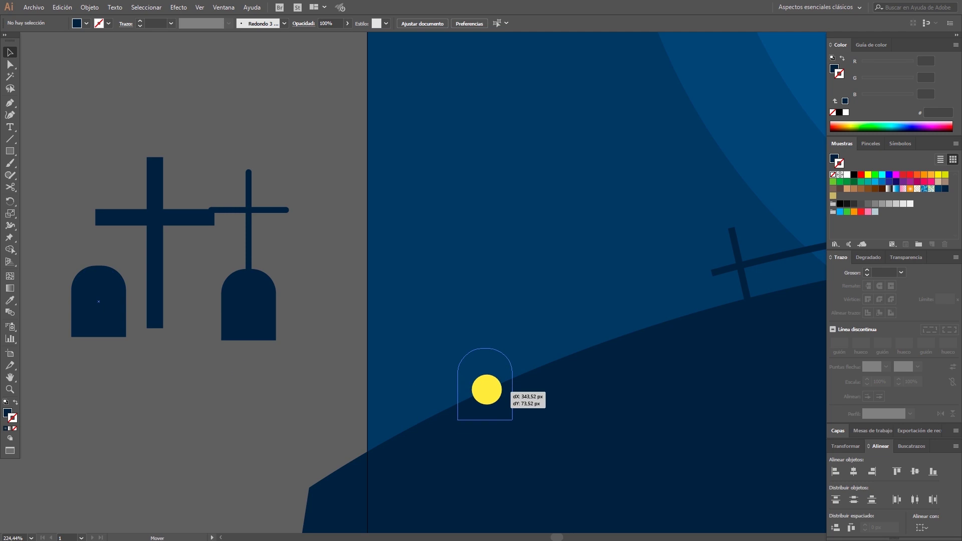
{"action": "key", "text": "r"}
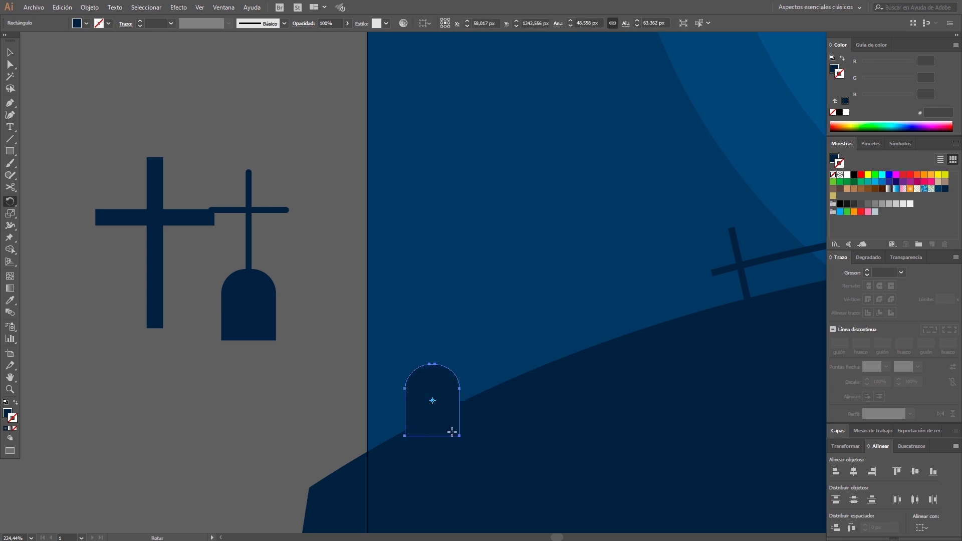
{"action": "left_click_drag", "start_coordinate": [459, 433], "coordinate": [457, 410]}
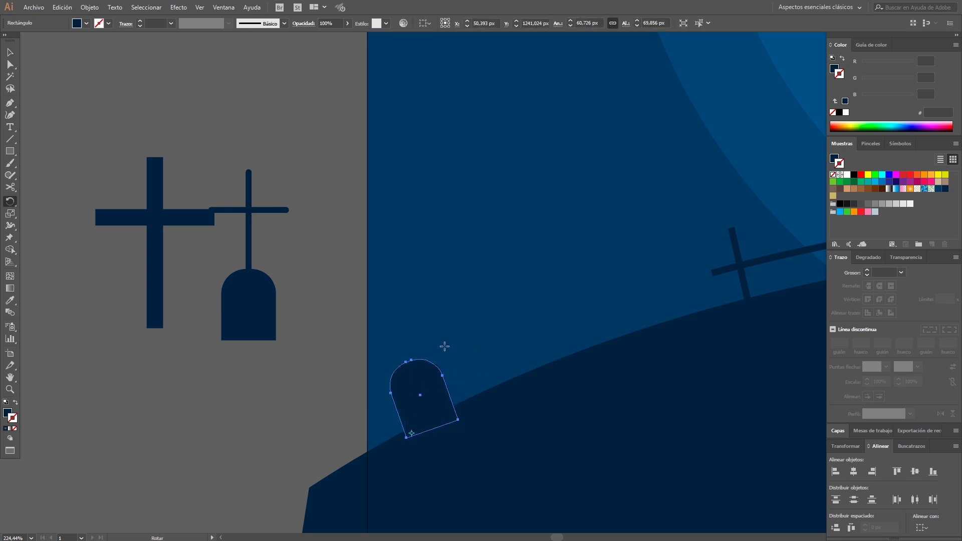
{"action": "key", "text": "v"}
Group the thick cross's two bars, then move it onto the hill, shrunk and tilted.
{"action": "mouse_move", "coordinate": [44, 272]}
{"action": "left_mouse_down"}
{"action": "mouse_move", "coordinate": [313, 308]}
{"action": "mouse_move", "coordinate": [45, 273]}
{"action": "left_mouse_up"}
{"action": "scroll", "coordinate": [149, 235], "scroll_direction": "left", "scroll_amount": 5}
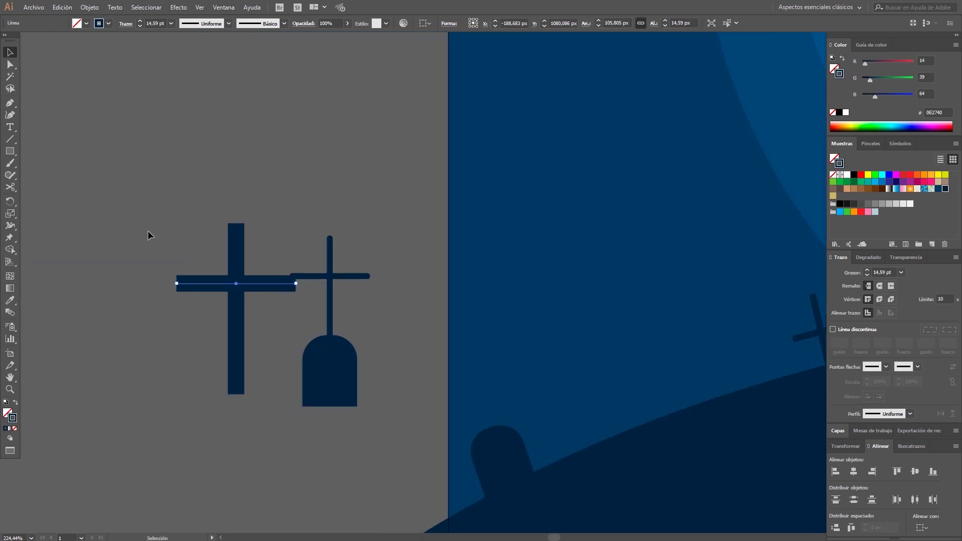
{"action": "left_click", "coordinate": [248, 338], "text": "shift"}
{"action": "key", "text": "ctrl+g"}
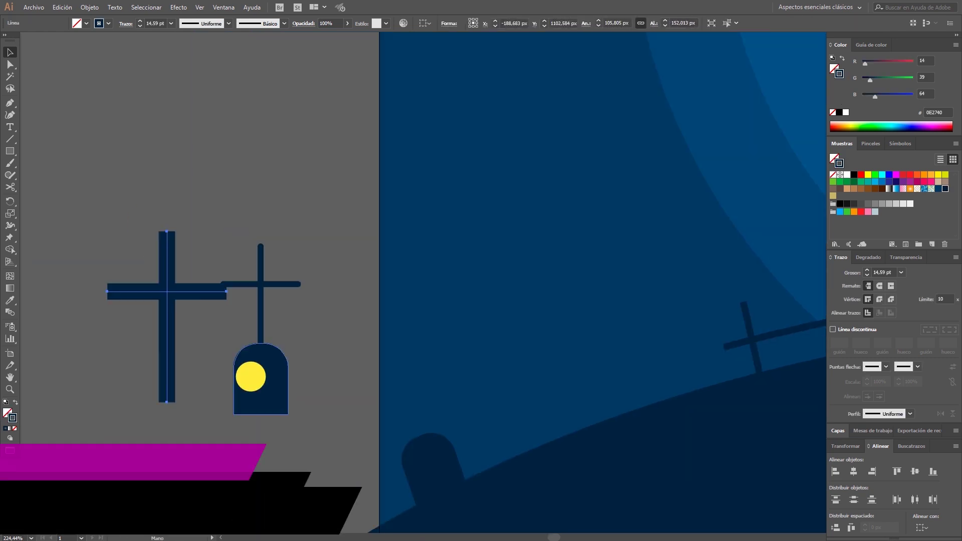
{"action": "scroll", "coordinate": [101, 292], "scroll_direction": "right", "scroll_amount": 5}
{"action": "left_click_drag", "start_coordinate": [106, 294], "coordinate": [450, 372]}
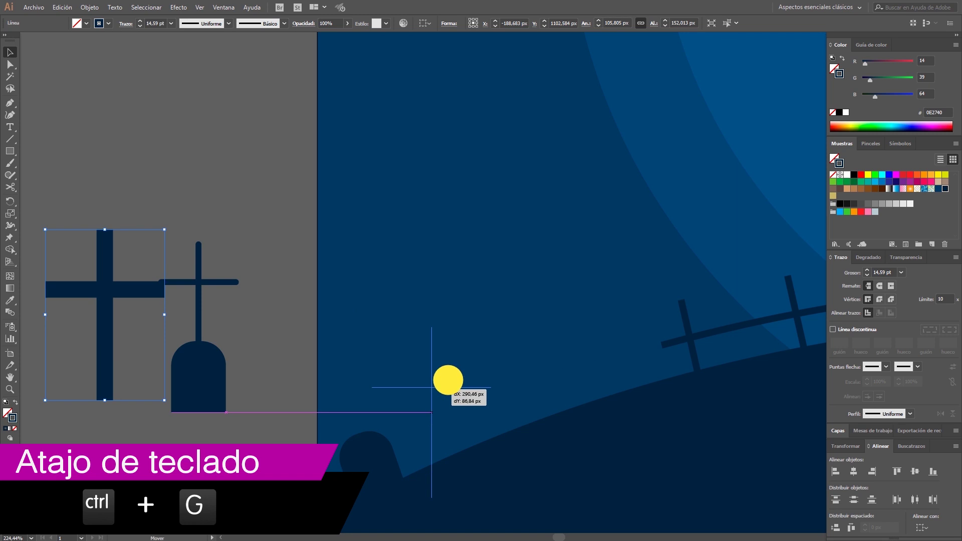
{"action": "mouse_move", "coordinate": [508, 307]}
{"action": "left_mouse_down"}
{"action": "mouse_move", "coordinate": [504, 321]}
{"action": "mouse_move", "coordinate": [486, 301]}
{"action": "left_mouse_up"}
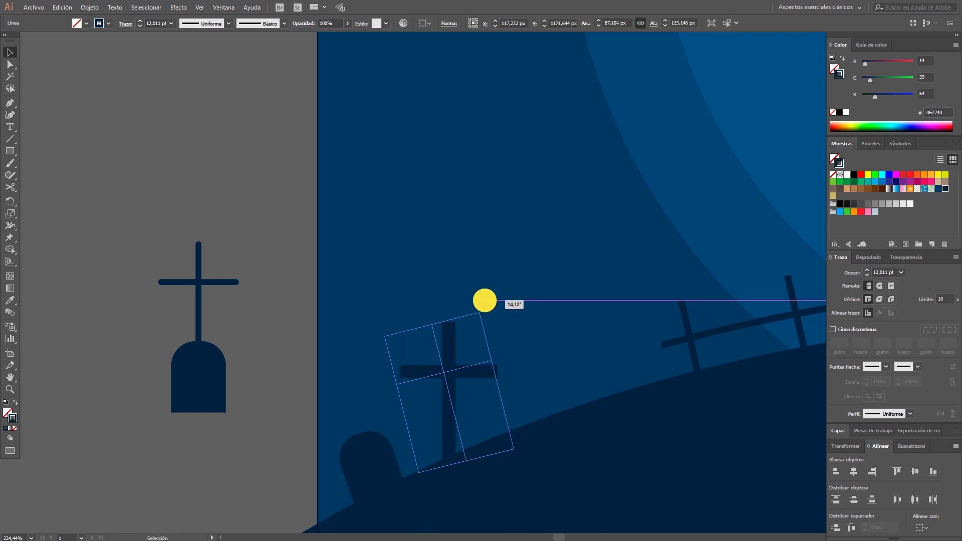
Move the cross-and-tombstone group onto the hill and shrink it.
{"action": "mouse_move", "coordinate": [200, 328]}
{"action": "left_mouse_down"}
{"action": "mouse_move", "coordinate": [232, 369]}
{"action": "mouse_move", "coordinate": [541, 420]}
{"action": "mouse_move", "coordinate": [584, 311]}
{"action": "left_mouse_up"}
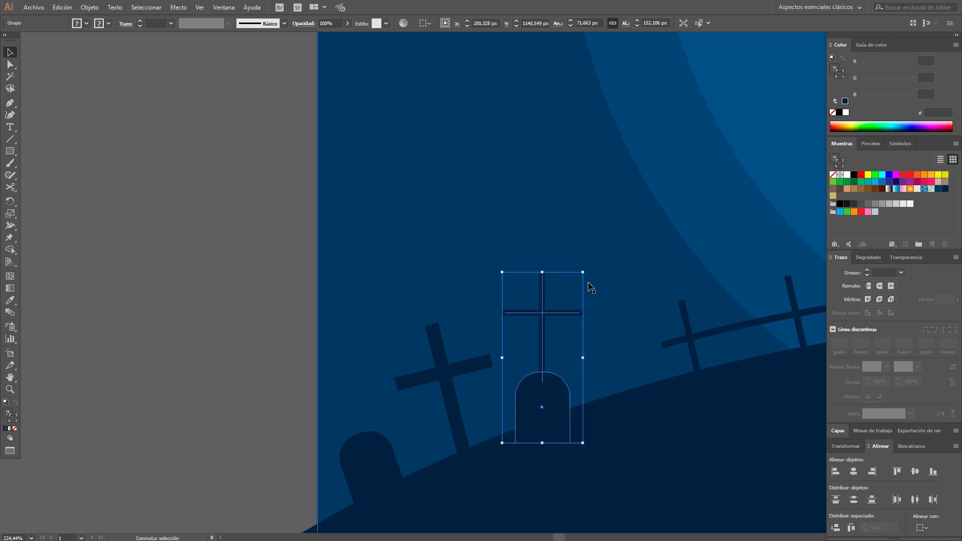
{"action": "left_click_drag", "start_coordinate": [583, 272], "coordinate": [553, 335]}
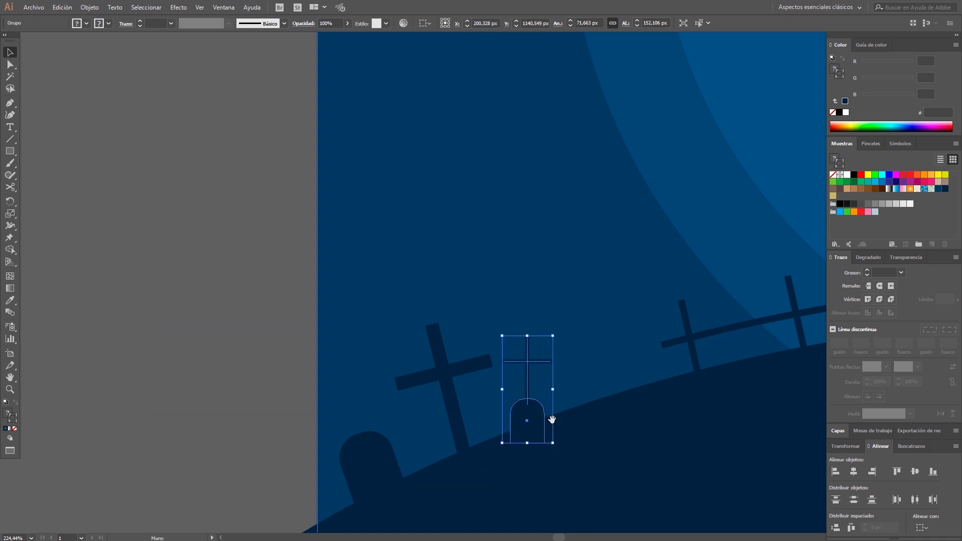
{"action": "mouse_move", "coordinate": [553, 419]}
{"action": "left_mouse_down"}
{"action": "mouse_move", "coordinate": [381, 373]}
{"action": "mouse_move", "coordinate": [370, 380]}
{"action": "left_mouse_up"}
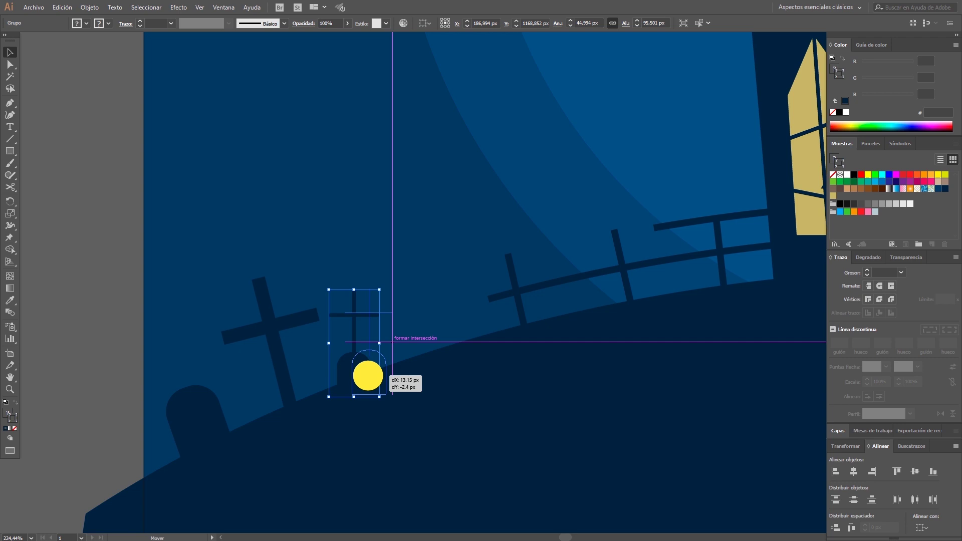
{"action": "left_click", "coordinate": [282, 366]}
{"action": "left_click", "coordinate": [308, 317], "text": "shift"}
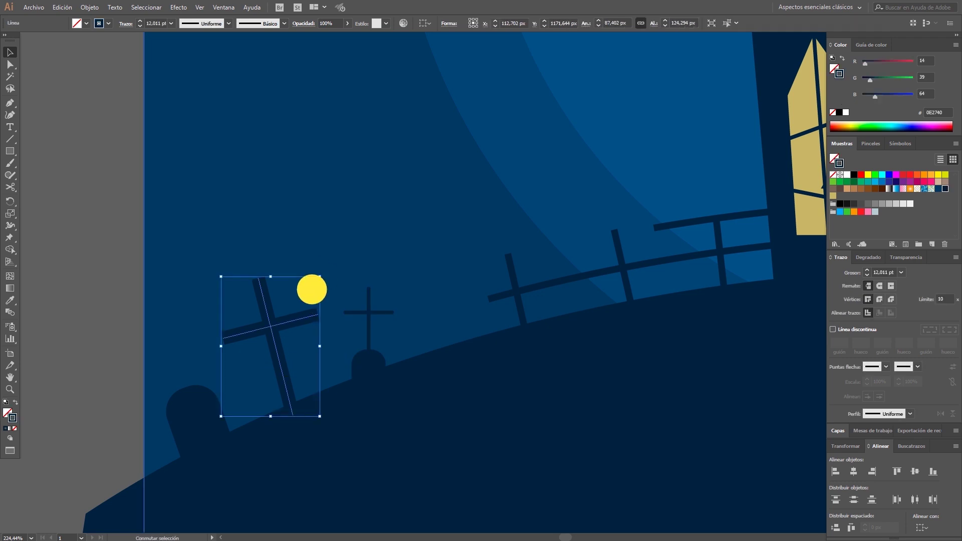
{"action": "left_click_drag", "start_coordinate": [311, 290], "coordinate": [281, 337]}
Shrink the tombstone and place the tombstone with cross lower on the slope.
{"action": "scroll", "coordinate": [266, 300], "scroll_direction": "down", "scroll_amount": 3}
{"action": "left_click", "coordinate": [185, 332]}
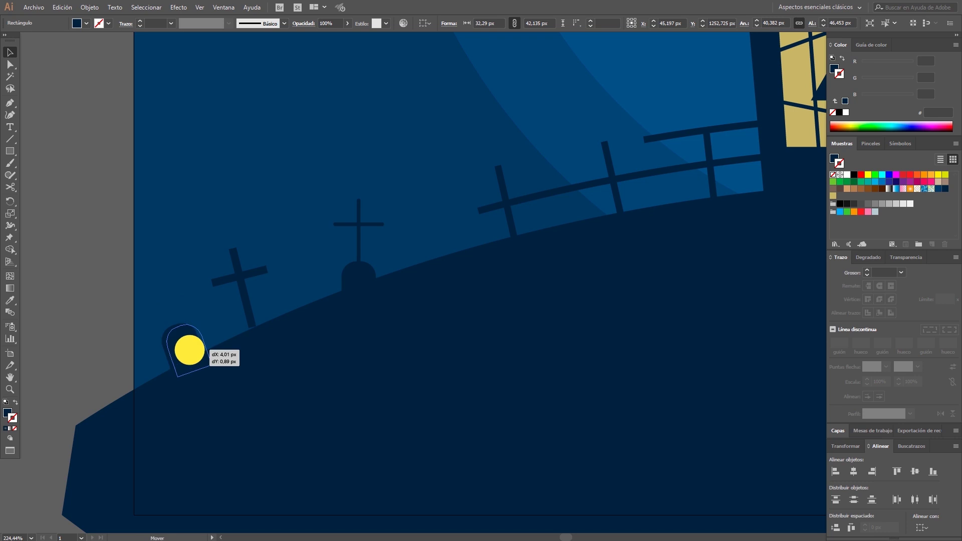
{"action": "left_click_drag", "start_coordinate": [202, 289], "coordinate": [196, 319]}
{"action": "left_click", "coordinate": [243, 308]}
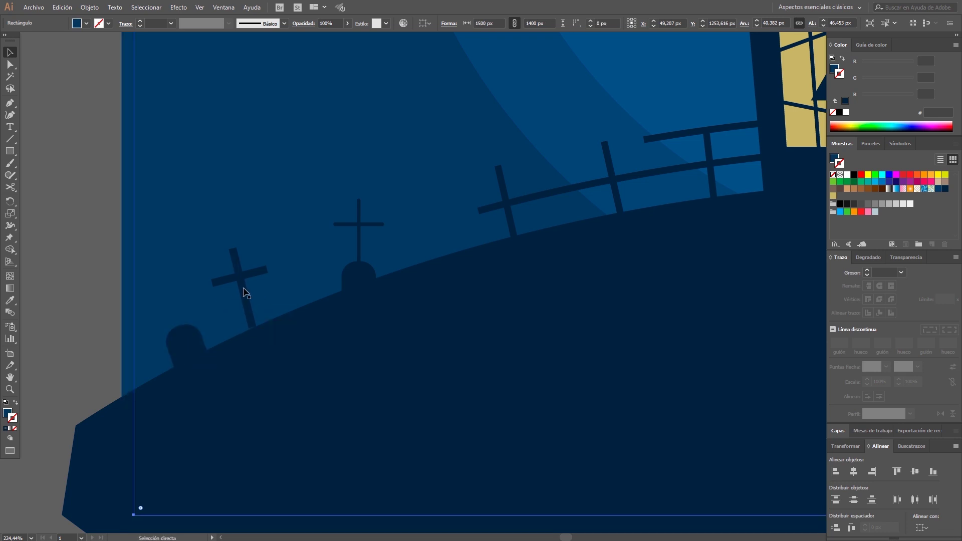
{"action": "left_click_drag", "start_coordinate": [245, 302], "coordinate": [239, 315]}
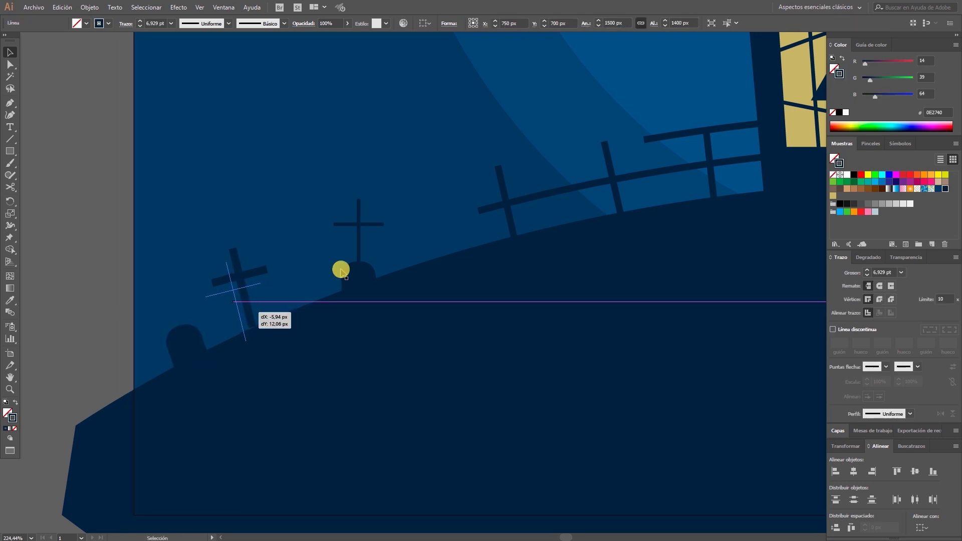
{"action": "left_click_drag", "start_coordinate": [346, 270], "coordinate": [285, 288]}
{"action": "left_click", "coordinate": [110, 305]}
{"action": "left_click_drag", "start_coordinate": [353, 312], "coordinate": [282, 361]}
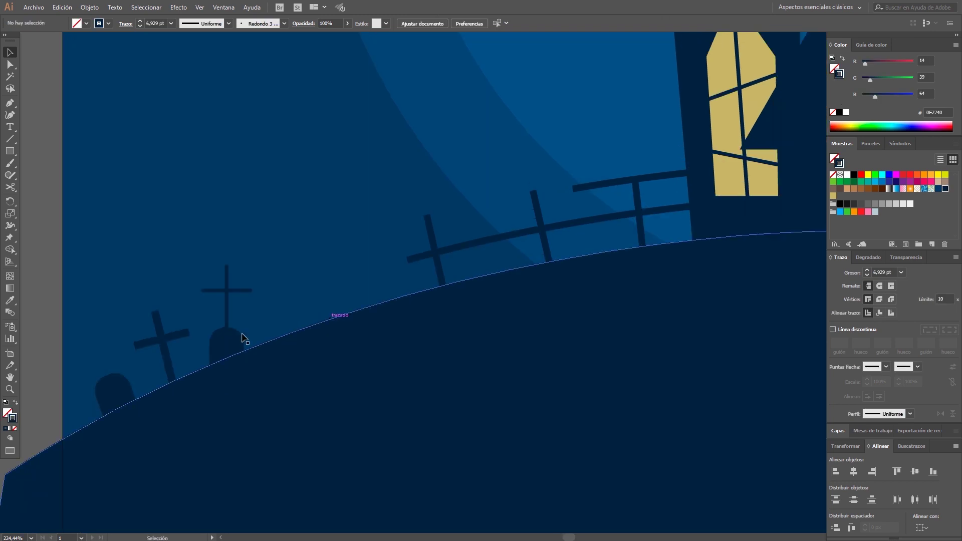
Set the tilted cross's stroke weight to 12 pt.
{"action": "left_click", "coordinate": [166, 351]}
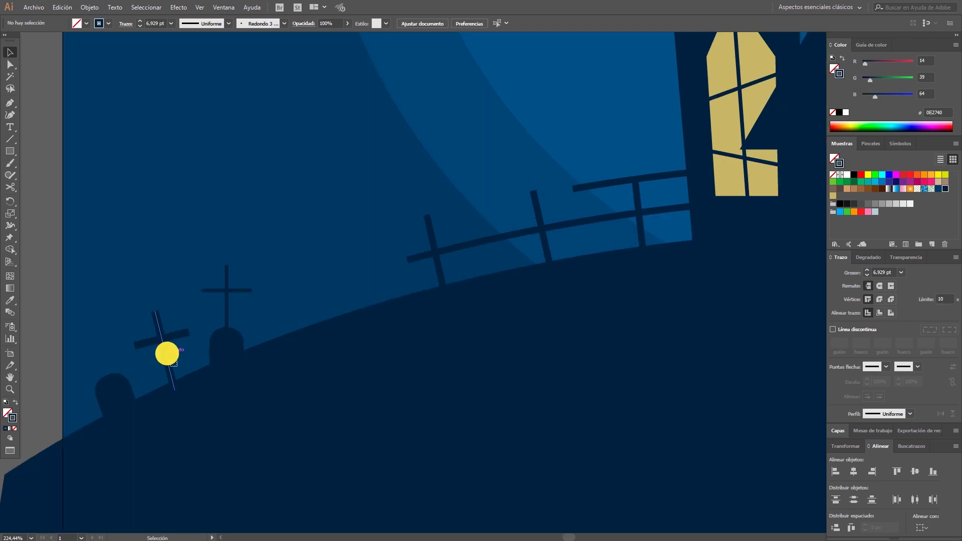
{"action": "left_click", "coordinate": [901, 273]}
{"action": "left_click", "coordinate": [918, 449]}
{"action": "type", "text": "16"}
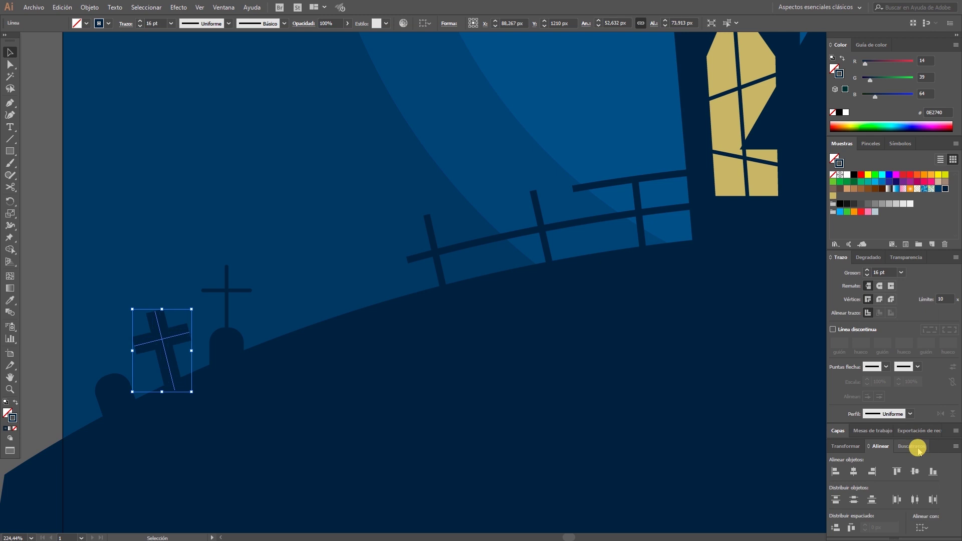
{"action": "left_click", "coordinate": [901, 272]}
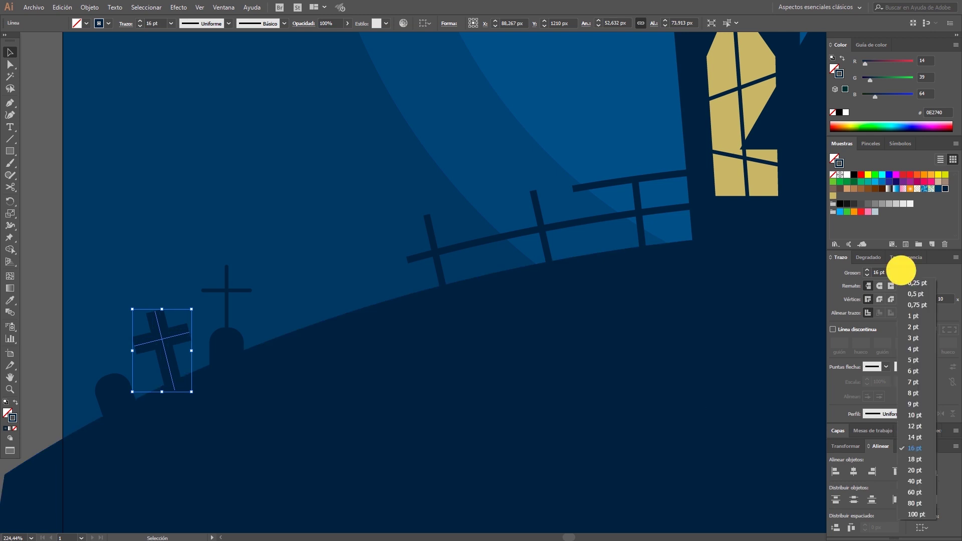
{"action": "left_click", "coordinate": [922, 426]}
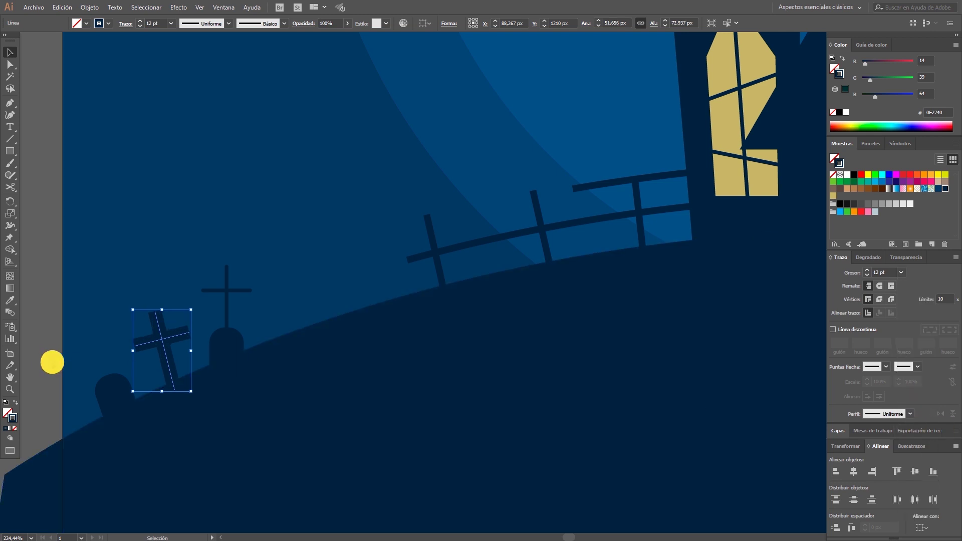
{"action": "left_click", "coordinate": [52, 361]}
Set the upright cross's stroke weight to 8 pt, then zoom out over the hill.
{"action": "left_click", "coordinate": [225, 288]}
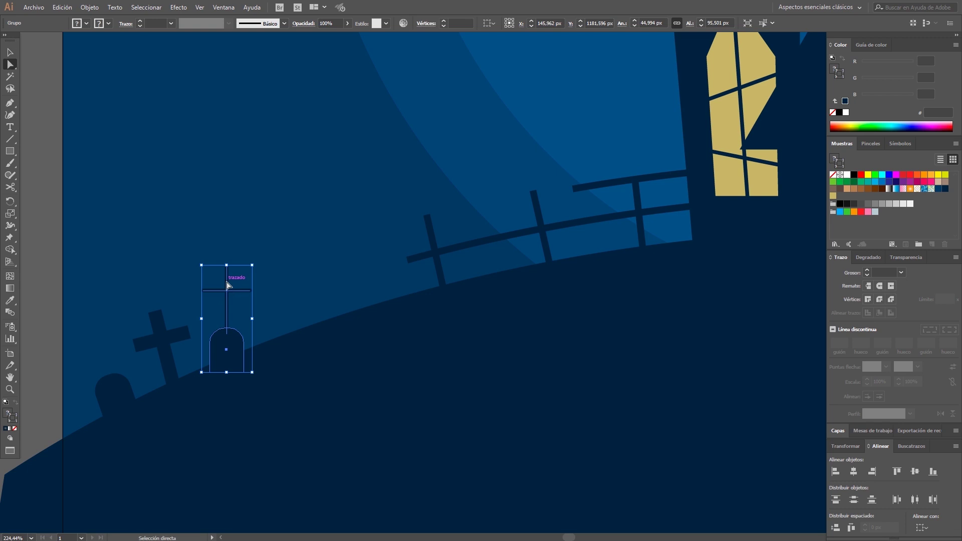
{"action": "left_click", "coordinate": [227, 289], "text": "ctrl"}
{"action": "left_click", "coordinate": [226, 276], "text": "shift"}
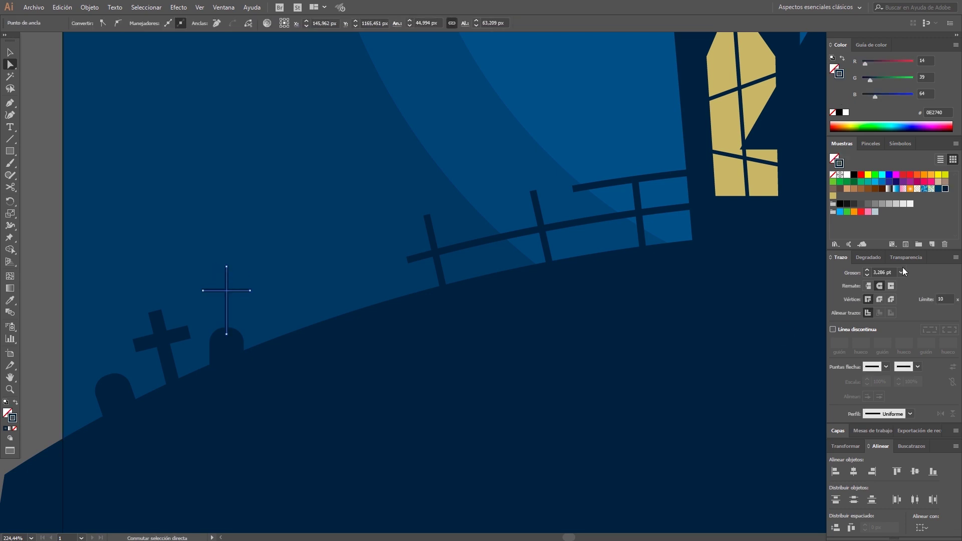
{"action": "left_click", "coordinate": [901, 272]}
{"action": "left_click", "coordinate": [917, 392]}
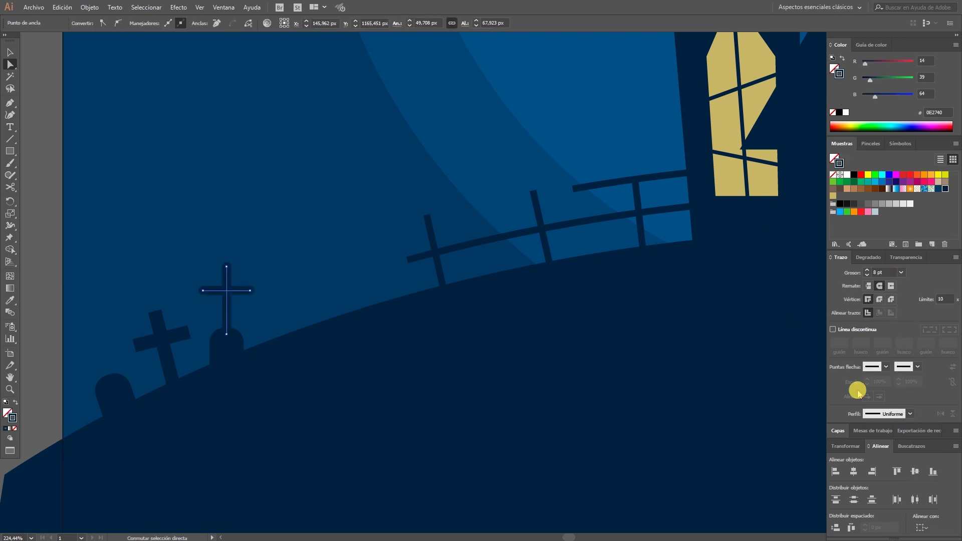
{"action": "left_click", "coordinate": [71, 299]}
{"action": "key", "text": "ctrl+space"}
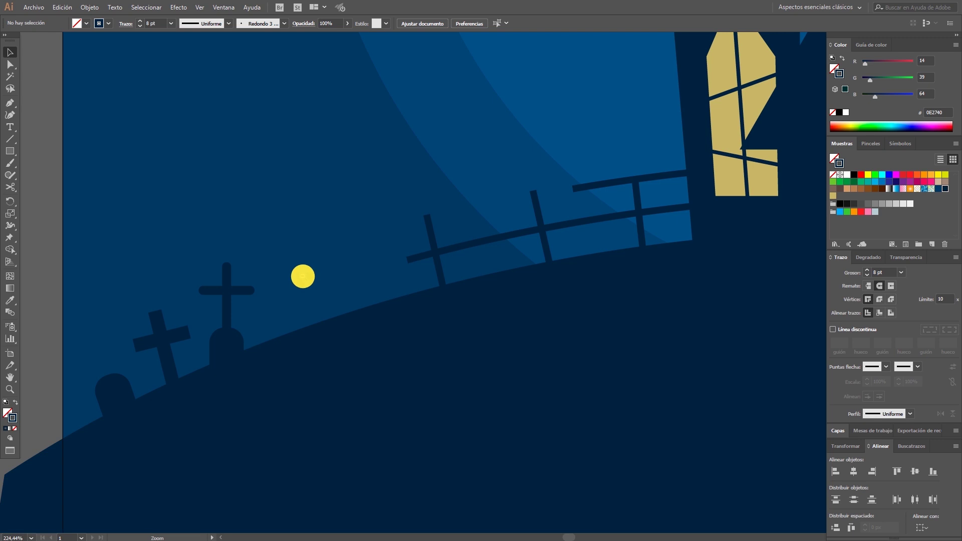
{"action": "left_click", "coordinate": [316, 289], "text": "ctrl+alt"}
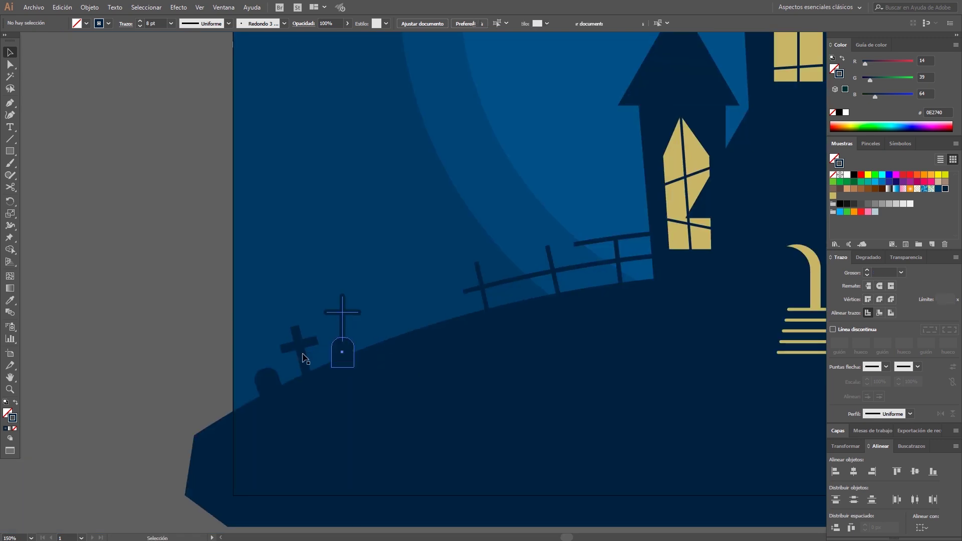
{"action": "left_click", "coordinate": [293, 369]}
Alt-drag a copy of the grave cluster onto the right slope of the hill.
{"action": "left_click", "coordinate": [270, 377], "text": "shift"}
{"action": "key", "text": "ctrl+minus"}
{"action": "key", "text": "ctrl+minus"}
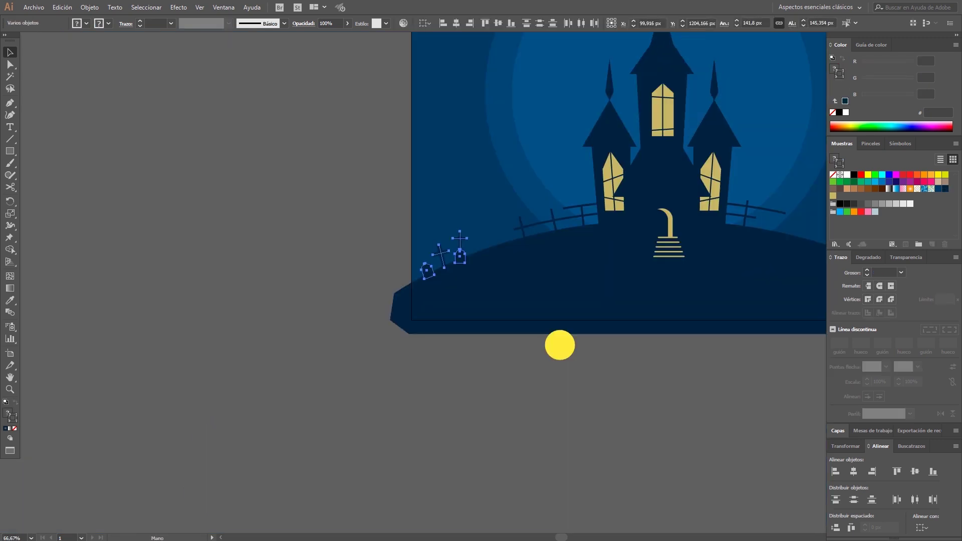
{"action": "left_click_drag", "start_coordinate": [559, 344], "coordinate": [295, 404]}
{"action": "left_click_drag", "start_coordinate": [192, 361], "coordinate": [614, 361]}
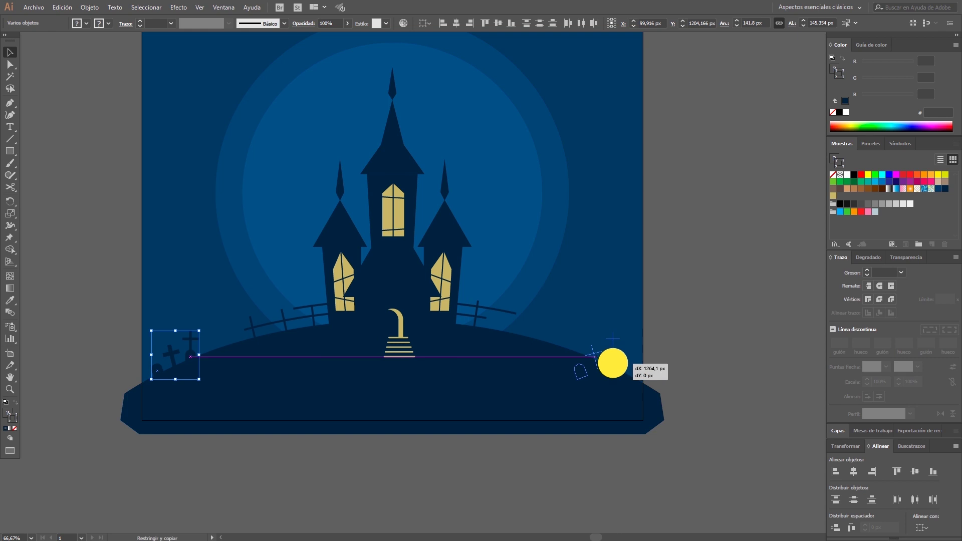
{"action": "left_click_drag", "start_coordinate": [439, 260], "coordinate": [699, 404]}
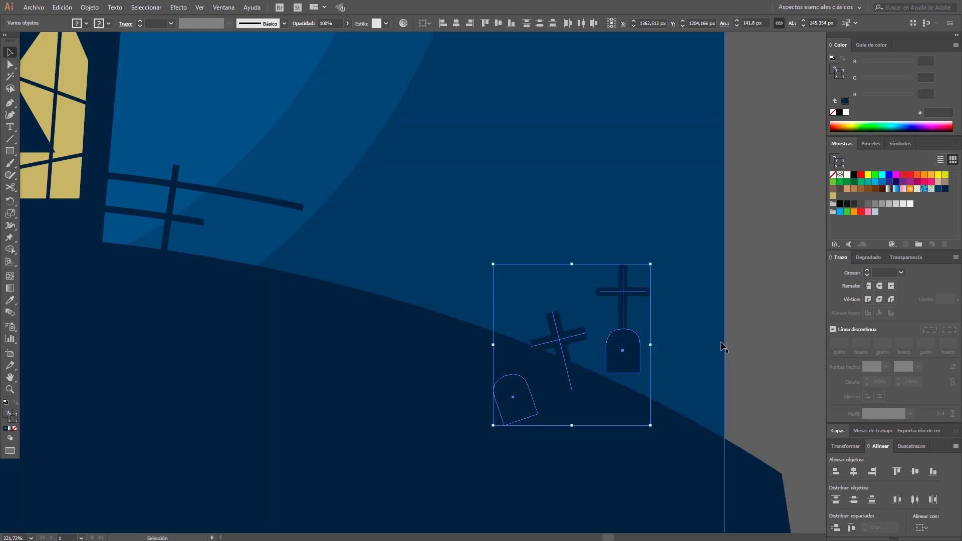
{"action": "left_click", "coordinate": [688, 337]}
Move the copied cross and small tombstone onto the slope, tilting the tombstone the other way.
{"action": "left_click_drag", "start_coordinate": [527, 393], "coordinate": [539, 423]}
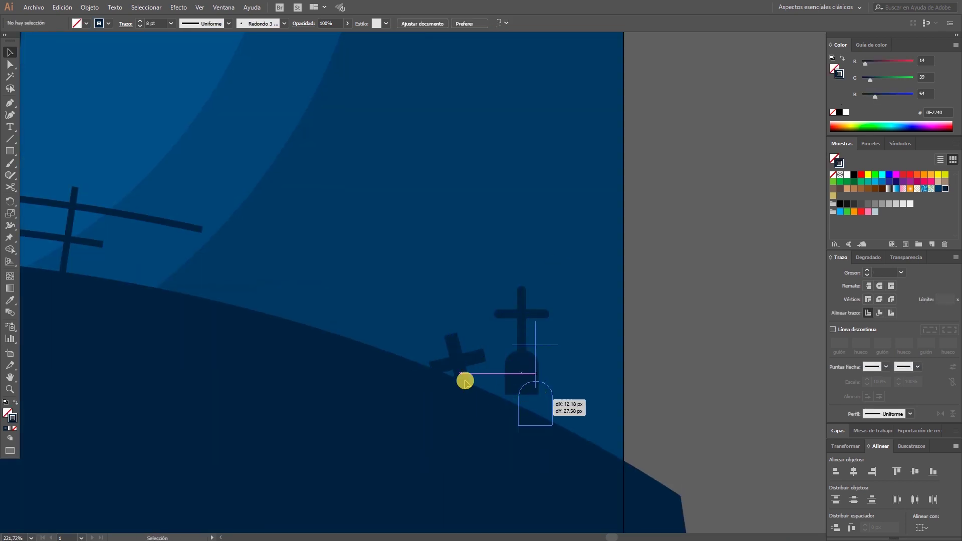
{"action": "mouse_move", "coordinate": [457, 357]}
{"action": "left_mouse_down"}
{"action": "mouse_move", "coordinate": [452, 332]}
{"action": "mouse_move", "coordinate": [447, 343]}
{"action": "left_mouse_up"}
{"action": "key", "text": "ctrl+y"}
{"action": "left_click_drag", "start_coordinate": [396, 426], "coordinate": [341, 322]}
{"action": "key", "text": "ctrl+y"}
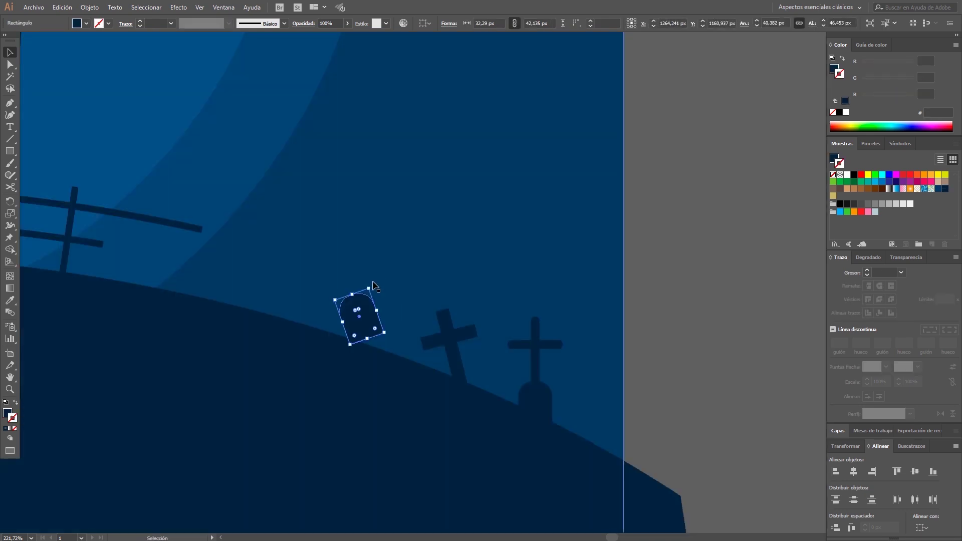
{"action": "mouse_move", "coordinate": [372, 283]}
{"action": "left_mouse_down"}
{"action": "mouse_move", "coordinate": [389, 300]}
{"action": "mouse_move", "coordinate": [366, 327]}
{"action": "mouse_move", "coordinate": [286, 305]}
{"action": "mouse_move", "coordinate": [302, 271]}
{"action": "mouse_move", "coordinate": [295, 295]}
{"action": "left_mouse_up"}
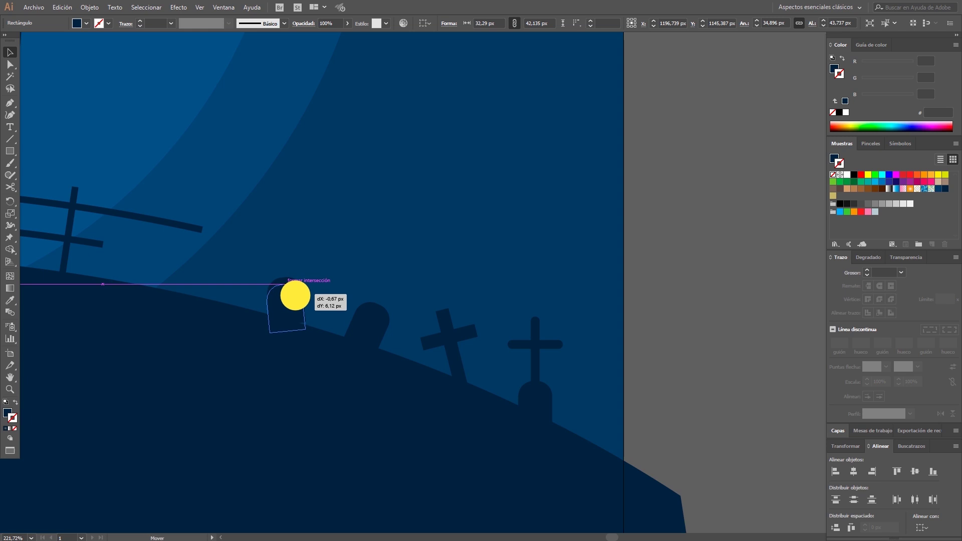
Straighten the copied cross, resize the small tombstone, and place a cross between the tombstones.
{"action": "left_click", "coordinate": [459, 326]}
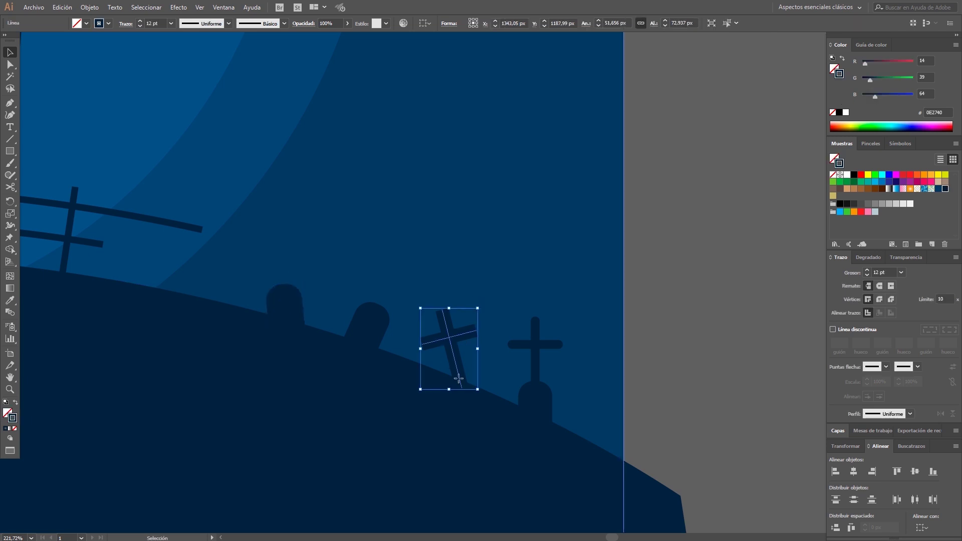
{"action": "left_click_drag", "start_coordinate": [459, 379], "coordinate": [458, 391]}
{"action": "left_click_drag", "start_coordinate": [457, 318], "coordinate": [469, 317]}
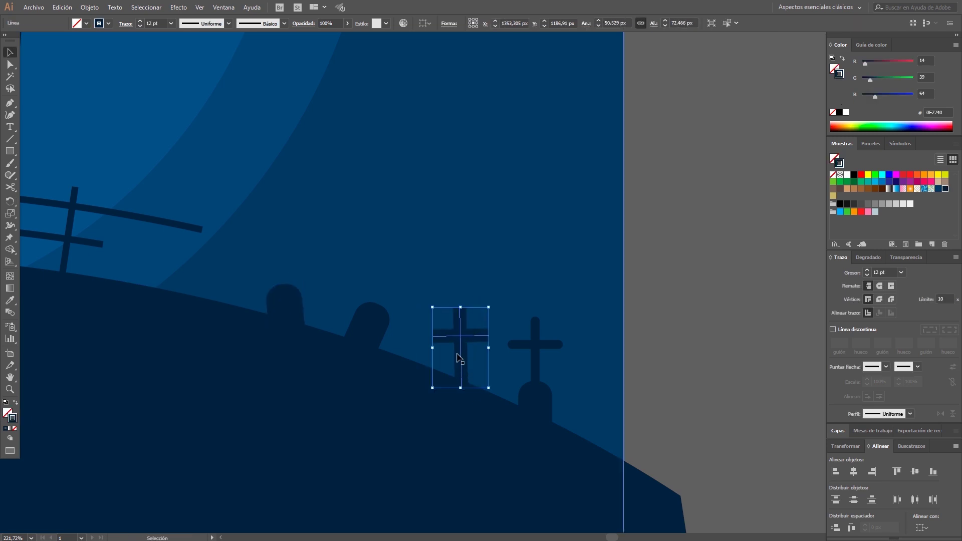
{"action": "left_click", "coordinate": [281, 305]}
{"action": "left_click_drag", "start_coordinate": [301, 284], "coordinate": [304, 311]}
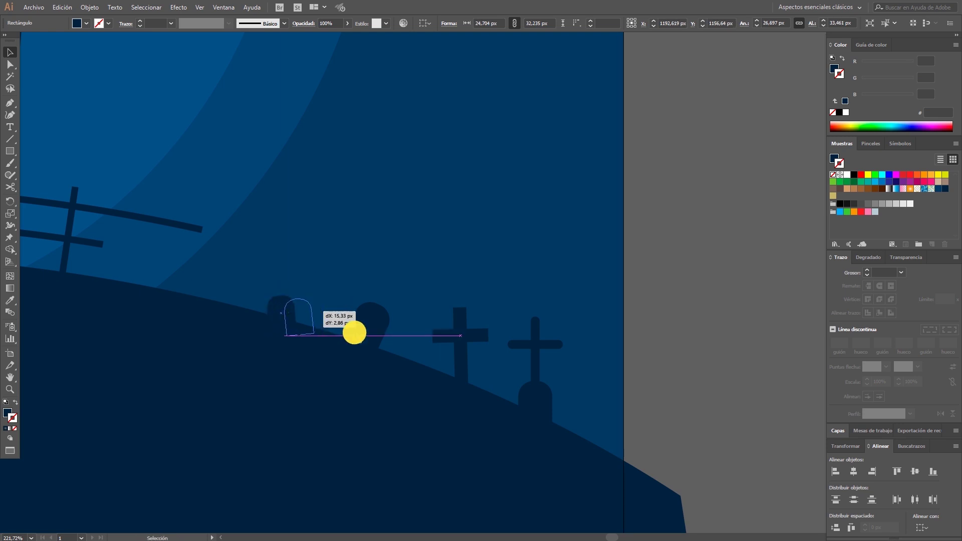
{"action": "mouse_move", "coordinate": [458, 344]}
{"action": "left_mouse_down"}
{"action": "mouse_move", "coordinate": [264, 280]}
{"action": "mouse_move", "coordinate": [332, 278]}
{"action": "left_mouse_up"}
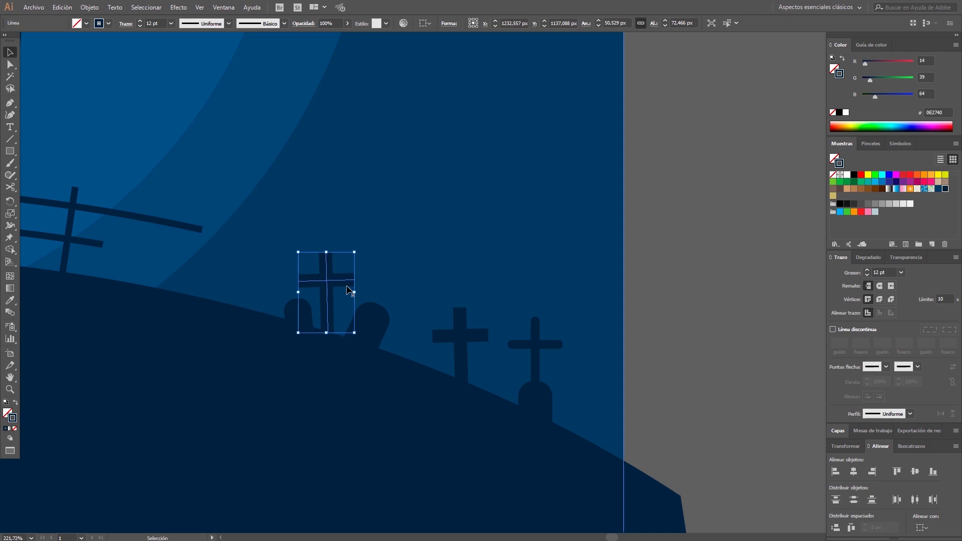
Tilt the new cross slightly about its base and zoom back out to the castle.
{"action": "key", "text": "r"}
{"action": "left_click", "coordinate": [328, 333]}
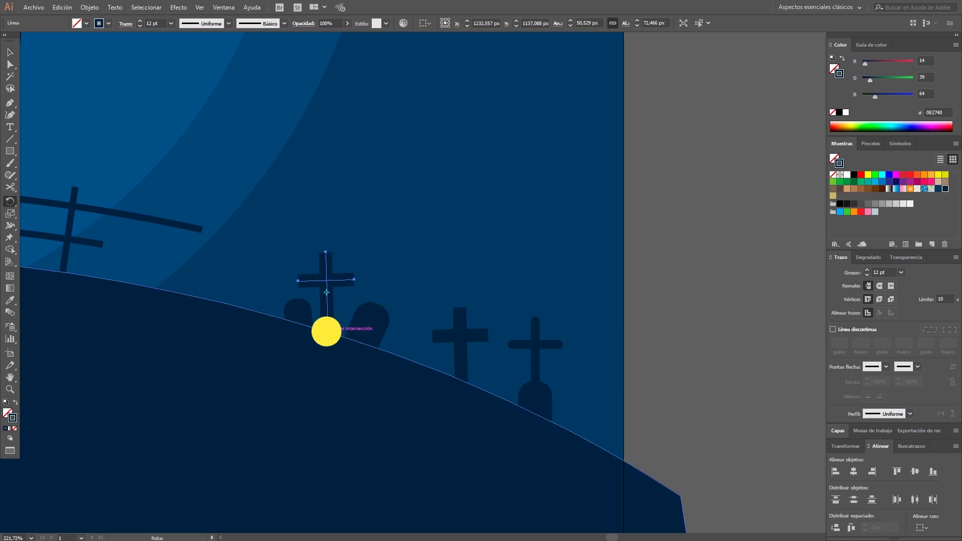
{"action": "left_click_drag", "start_coordinate": [324, 255], "coordinate": [344, 266]}
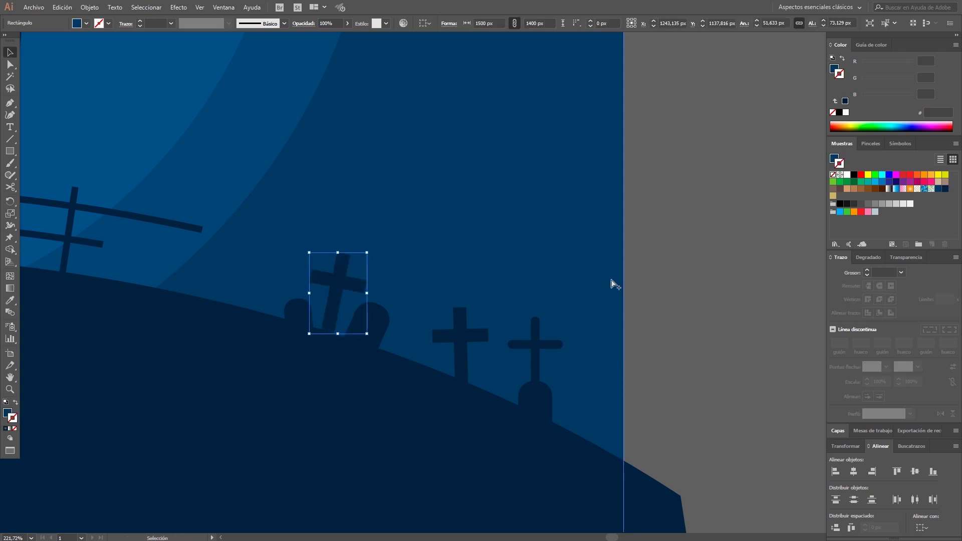
{"action": "left_click", "coordinate": [353, 297]}
{"action": "left_click", "coordinate": [356, 304], "text": "ctrl+alt"}
{"action": "left_click", "coordinate": [466, 372], "text": "ctrl+alt"}
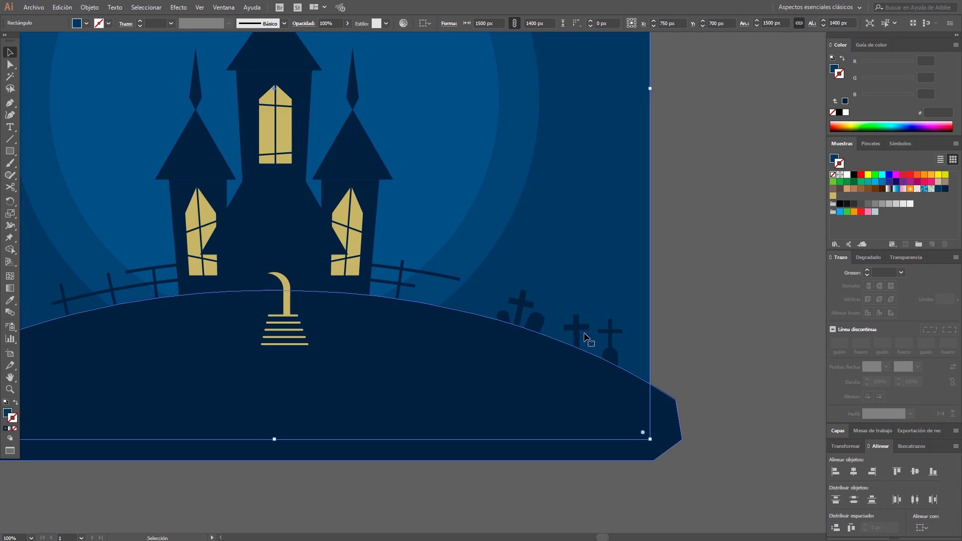
Move the right-side grave cross up between its tombstones.
{"action": "left_click", "coordinate": [576, 329]}
{"action": "left_click_drag", "start_coordinate": [543, 324], "coordinate": [530, 306]}
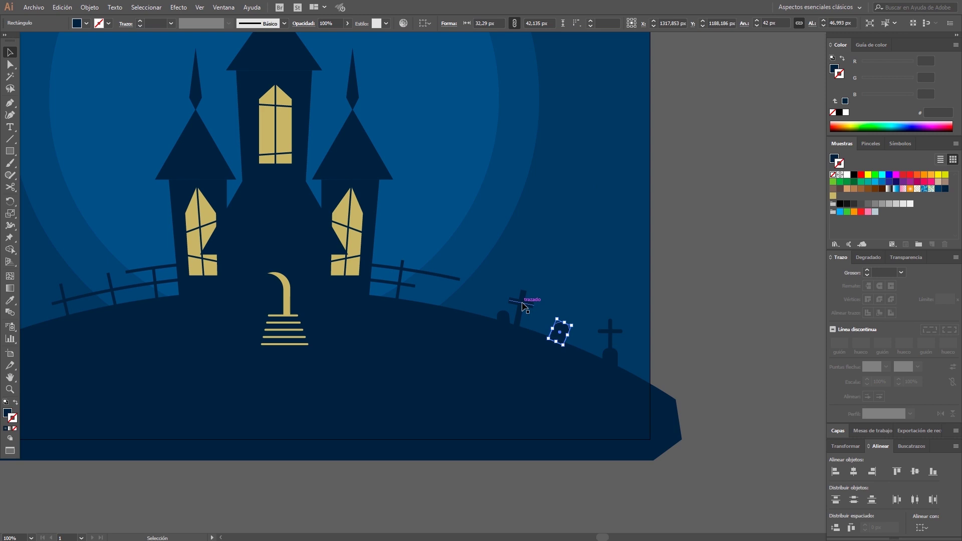
{"action": "left_click", "coordinate": [687, 300]}
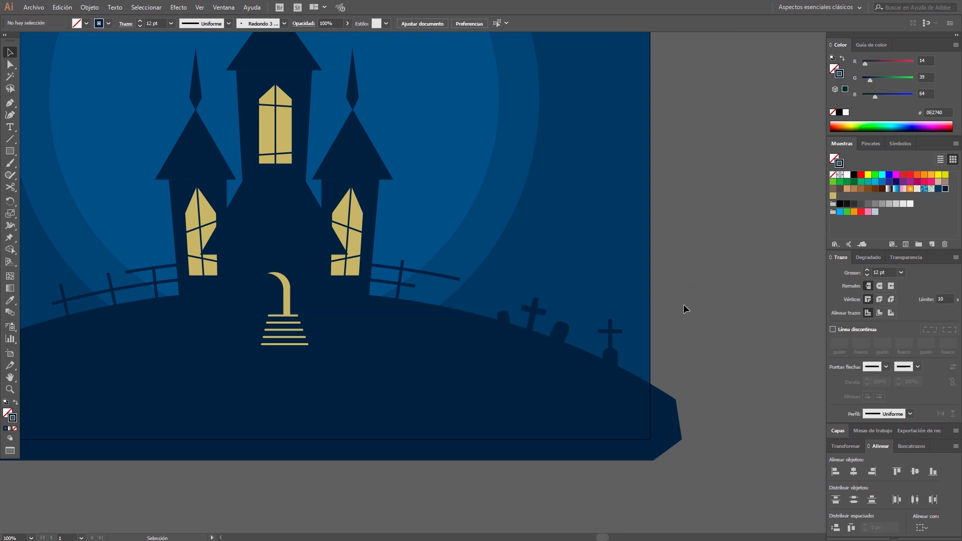
{"action": "left_click_drag", "start_coordinate": [379, 311], "coordinate": [531, 386]}
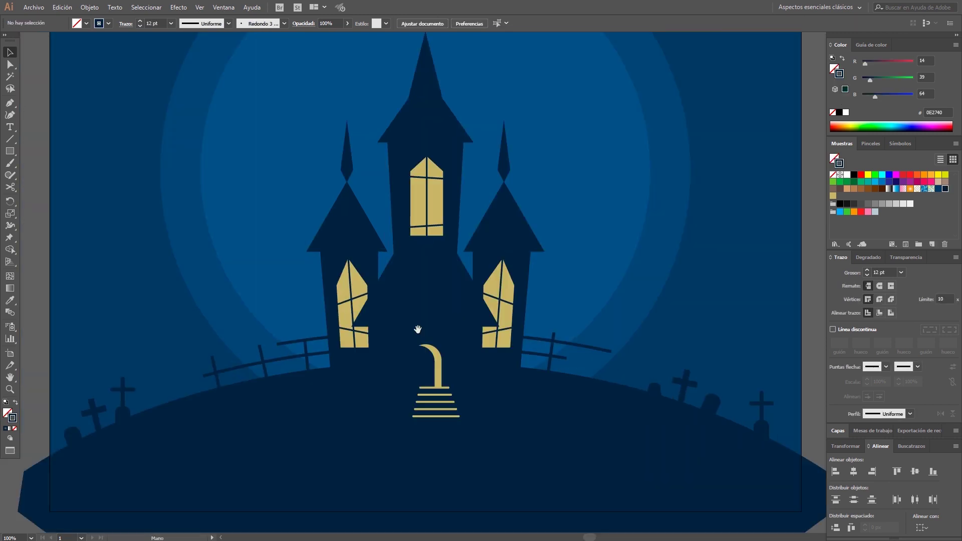
Nudge the left grave cross into place and zoom out to show the whole artboard.
{"action": "key", "text": "ctrl+v"}
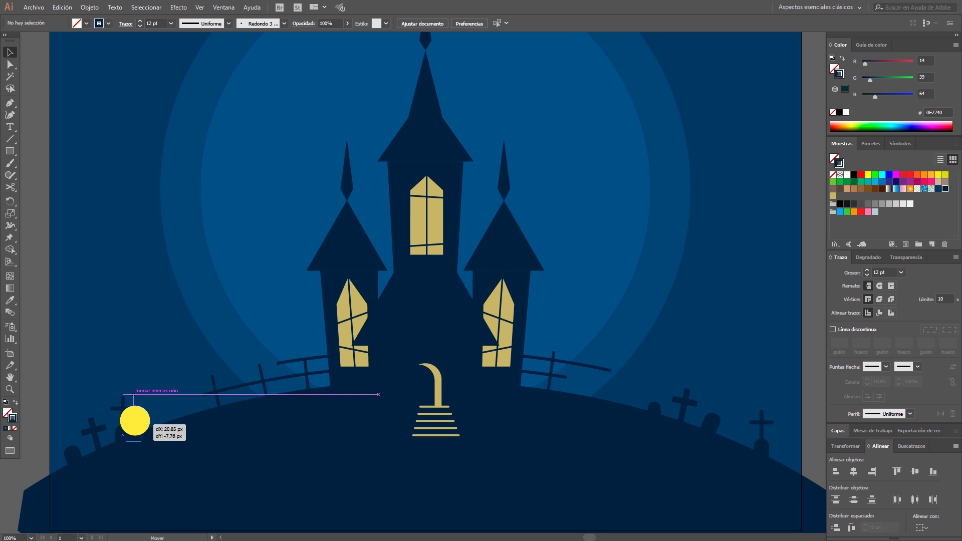
{"action": "mouse_move", "coordinate": [118, 435]}
{"action": "left_mouse_down"}
{"action": "mouse_move", "coordinate": [135, 426]}
{"action": "mouse_move", "coordinate": [109, 438]}
{"action": "left_mouse_up"}
{"action": "left_click", "coordinate": [223, 427]}
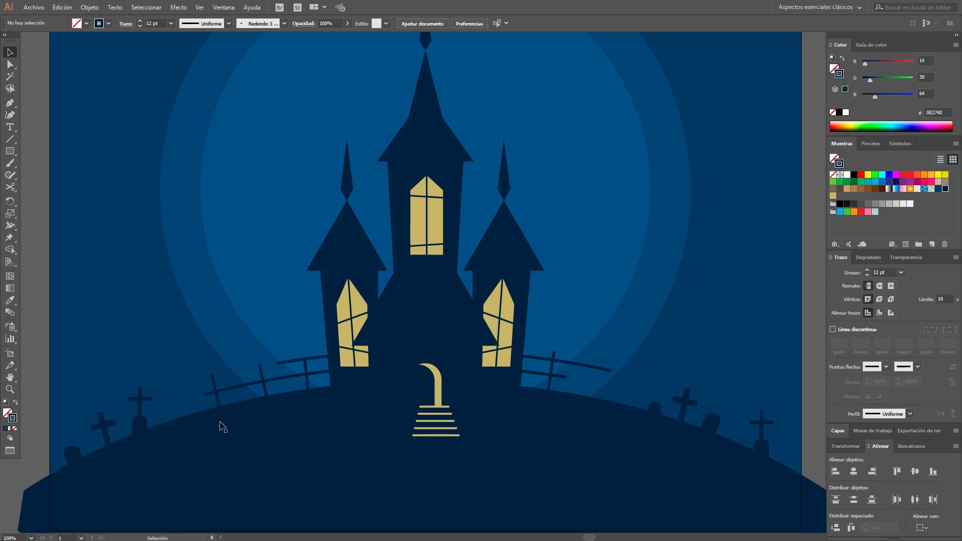
{"action": "key", "text": "ctrl+minus"}
{"action": "left_click_drag", "start_coordinate": [516, 286], "coordinate": [491, 400]}
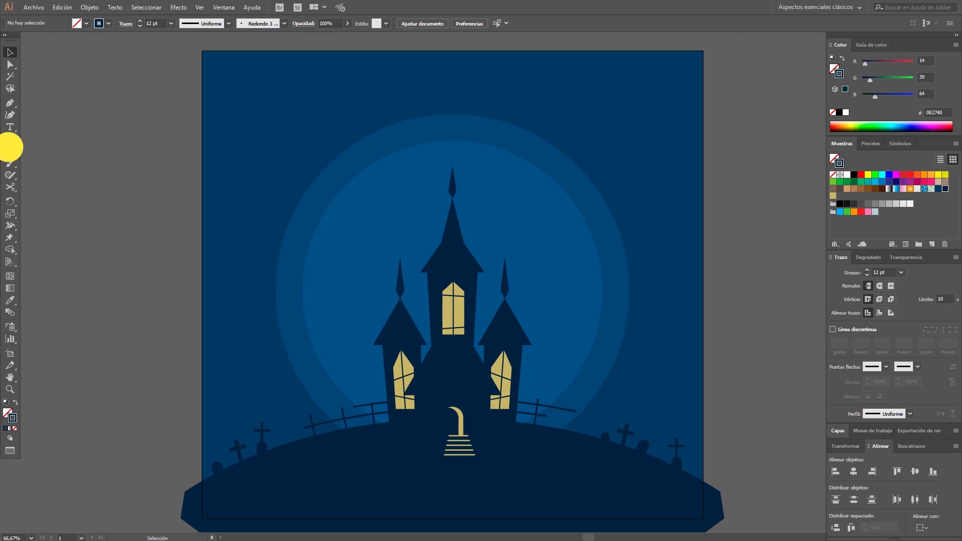
Create an ellipse from the Ellipse dialog and discard the wrongly proportioned tall result.
{"action": "left_click", "coordinate": [10, 150]}
{"action": "left_click", "coordinate": [62, 175]}
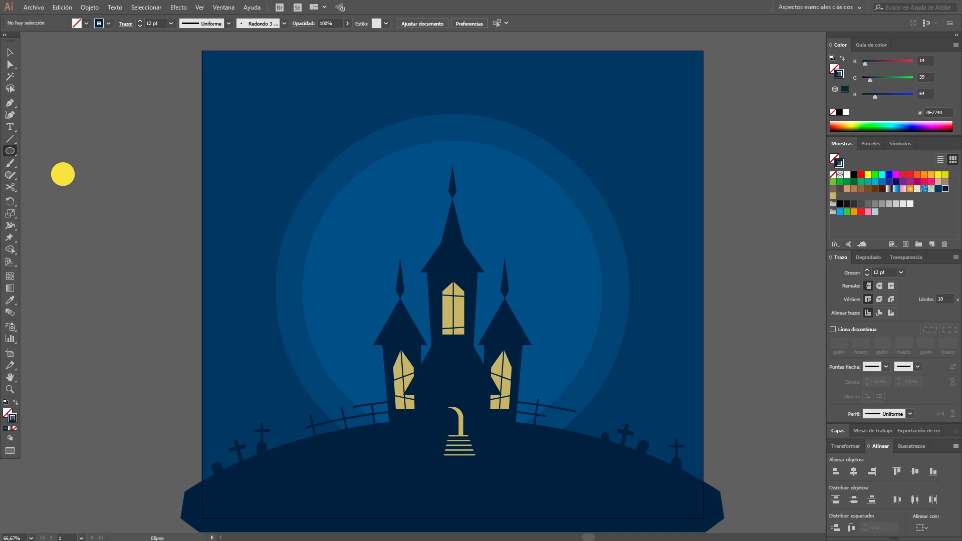
{"action": "left_click", "coordinate": [350, 201]}
{"action": "type", "text": "219"}
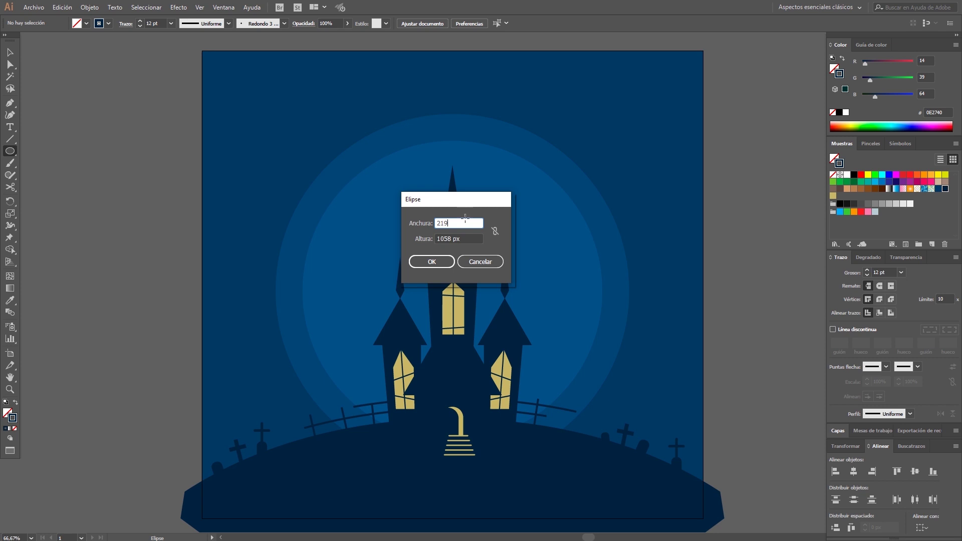
{"action": "key", "text": "Return"}
{"action": "key", "text": "ctrl+shift+a"}
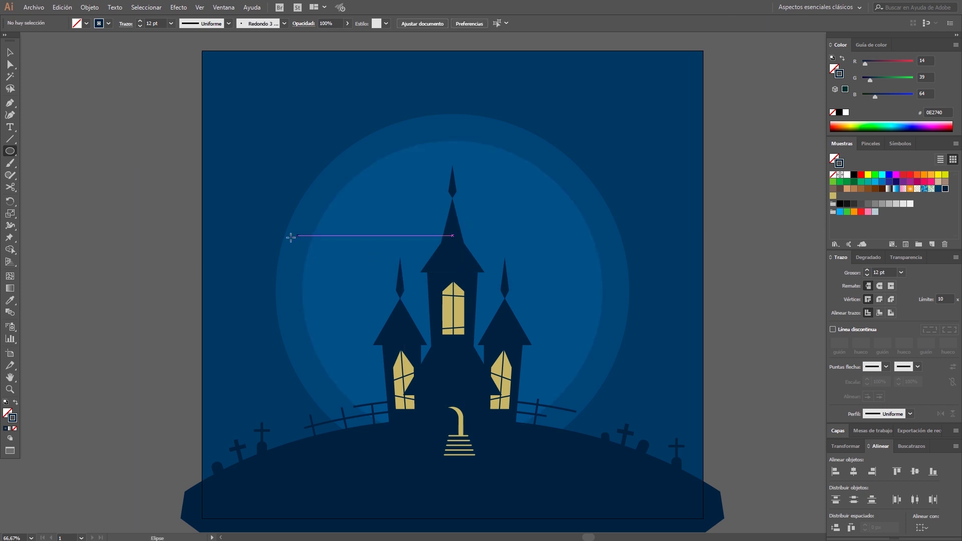
Create a 219 × 219 px circle through the Elipse dialog.
{"action": "left_click", "coordinate": [250, 210]}
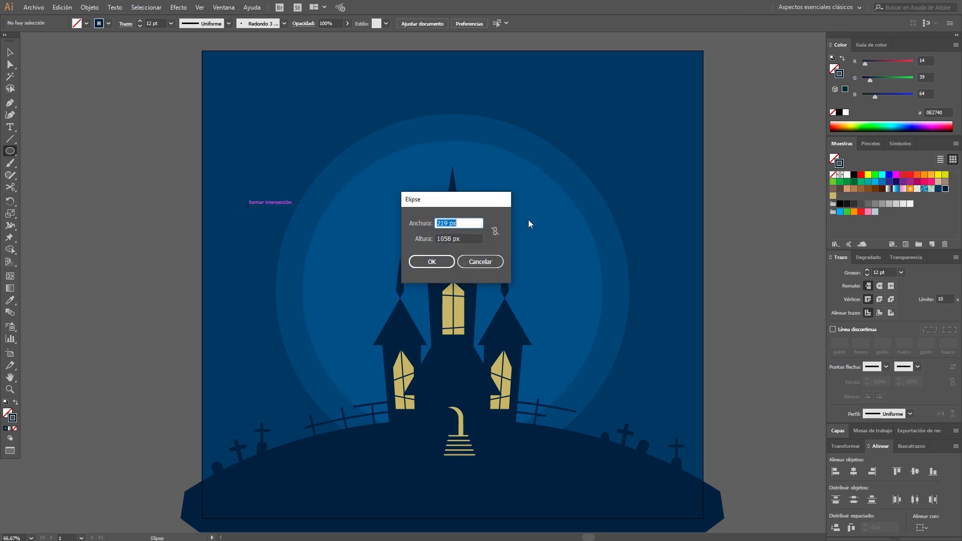
{"action": "left_click", "coordinate": [494, 231]}
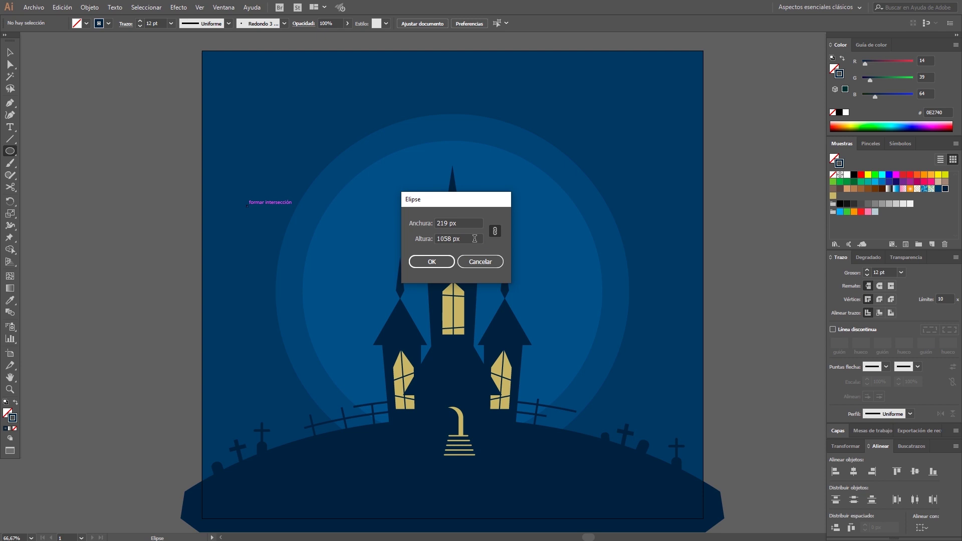
{"action": "left_click", "coordinate": [417, 240]}
{"action": "left_click", "coordinate": [495, 231]}
{"action": "left_click", "coordinate": [403, 233]}
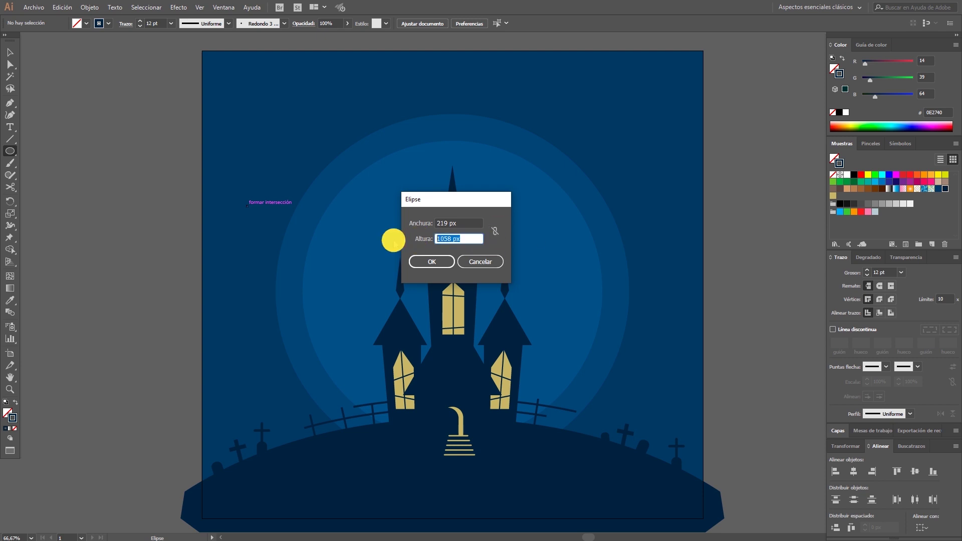
{"action": "type", "text": "219"}
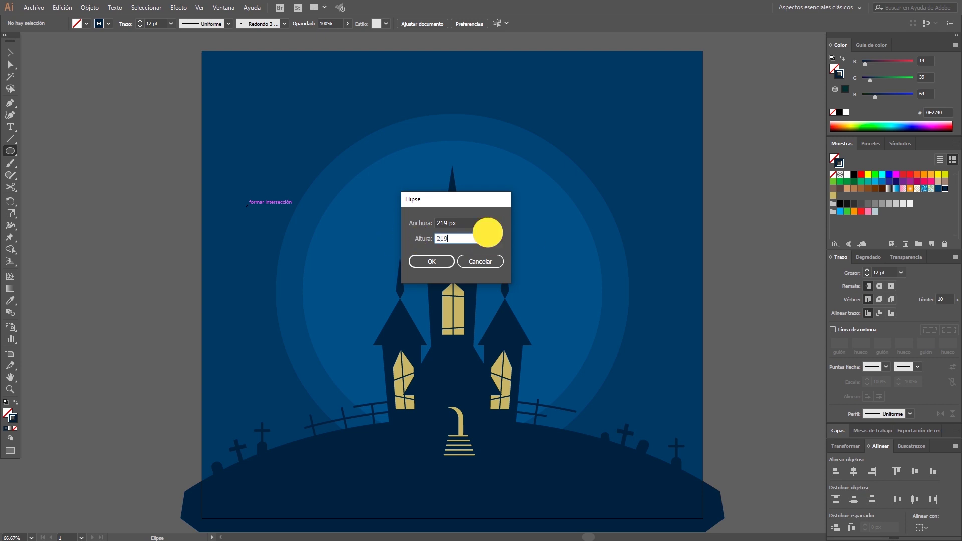
{"action": "left_click", "coordinate": [440, 263]}
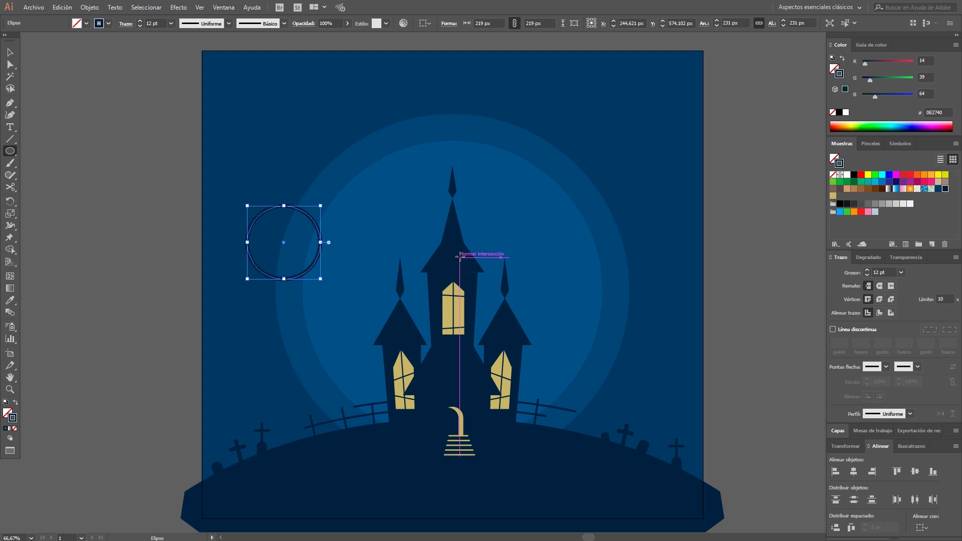
Zoom in on the new circle and select it.
{"action": "key", "text": "v"}
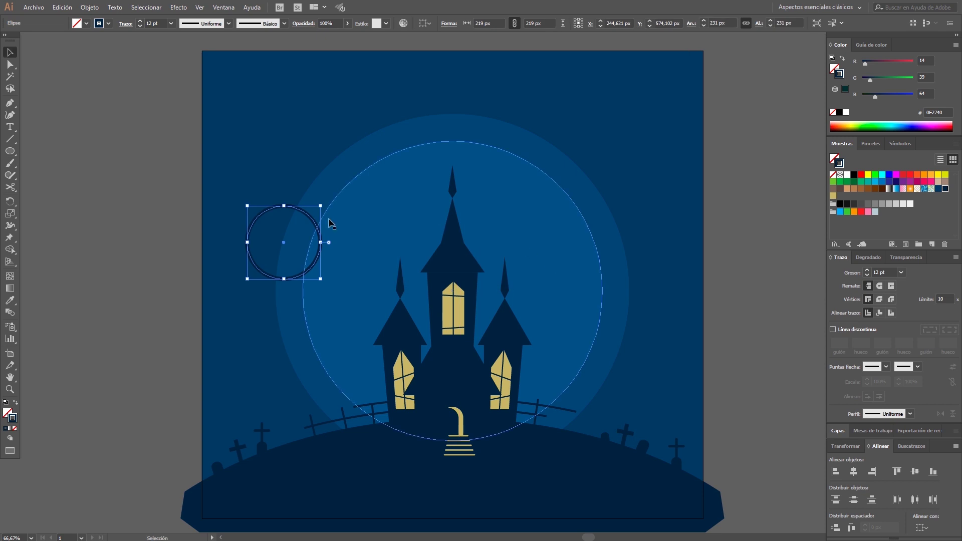
{"action": "left_click_drag", "start_coordinate": [200, 191], "coordinate": [468, 335]}
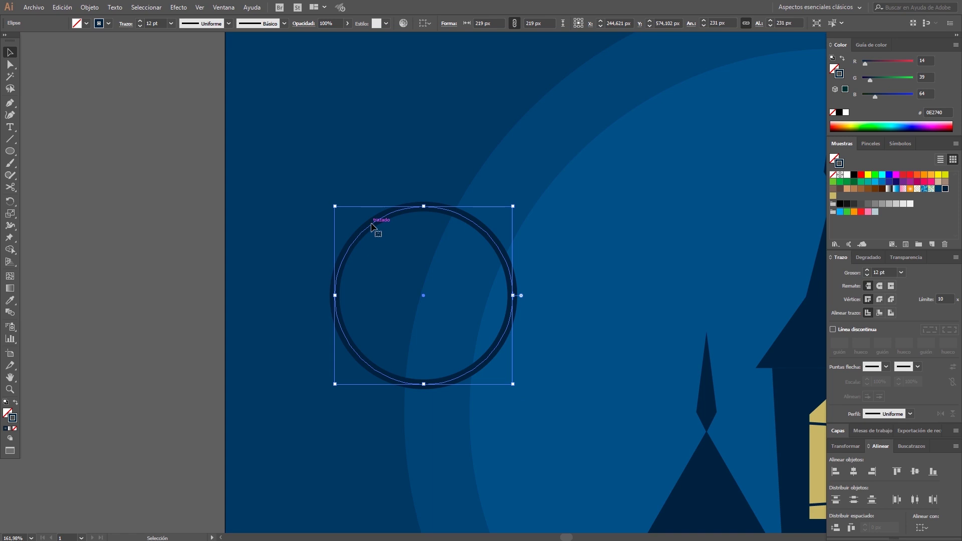
{"action": "left_click", "coordinate": [376, 229]}
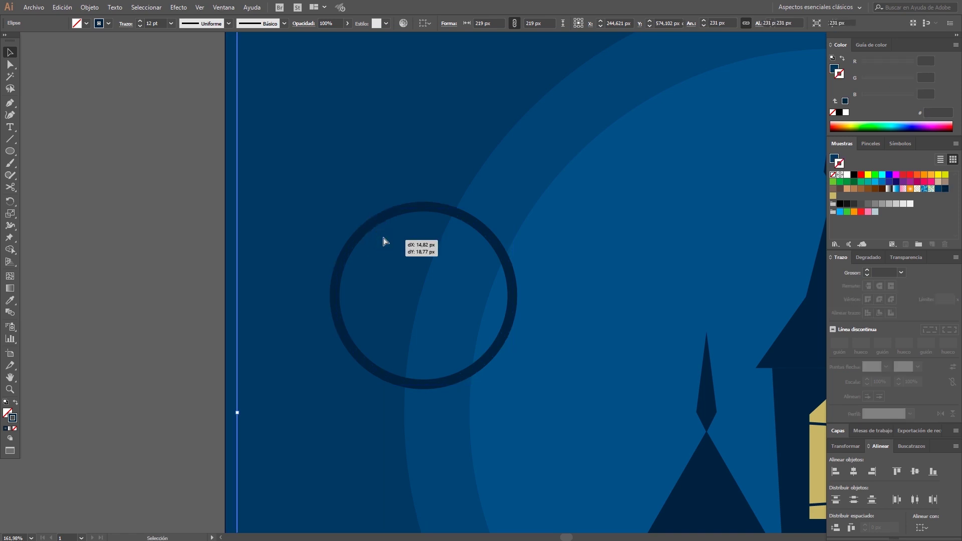
{"action": "left_click", "coordinate": [374, 224]}
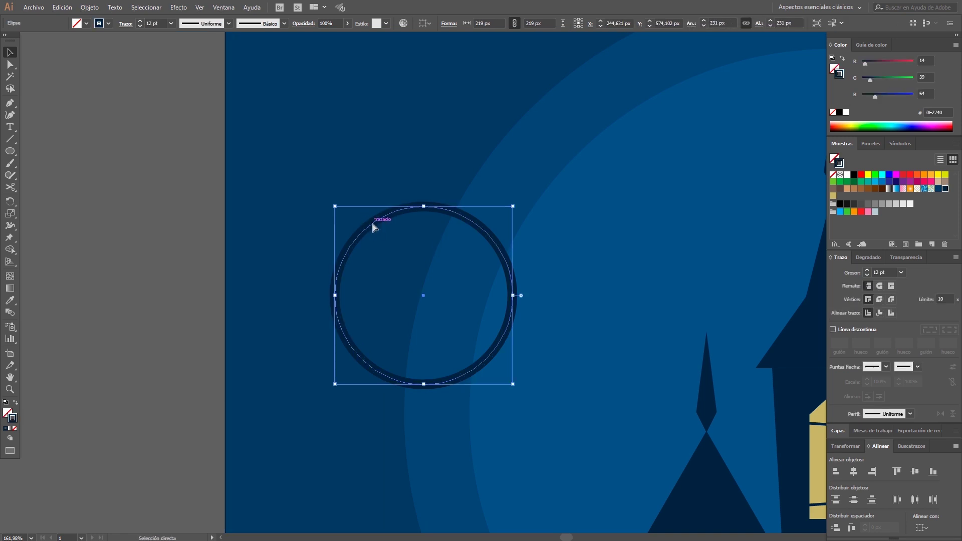
Cut the circle and paste it onto a new layer, Capa 3.
{"action": "key", "text": "a"}
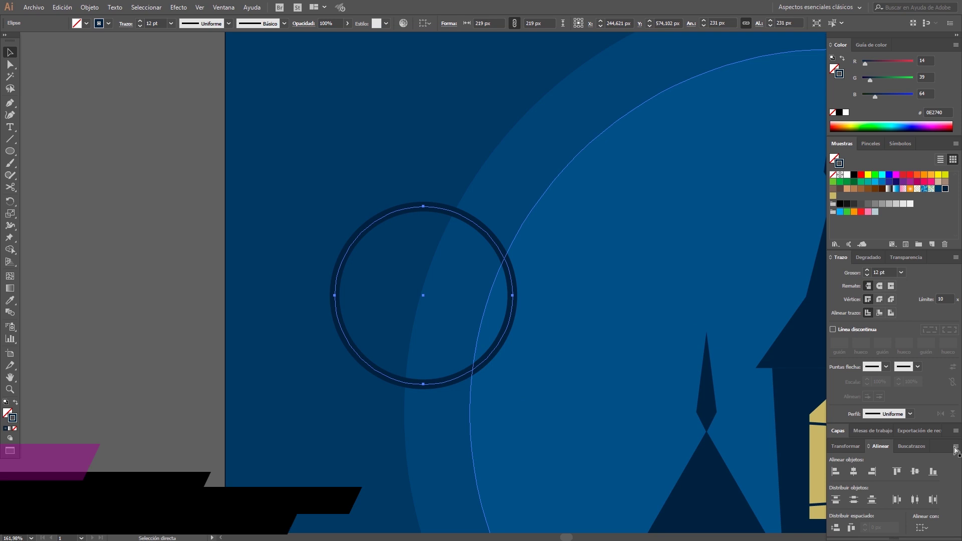
{"action": "key", "text": "ctrl+x"}
{"action": "left_click", "coordinate": [839, 431]}
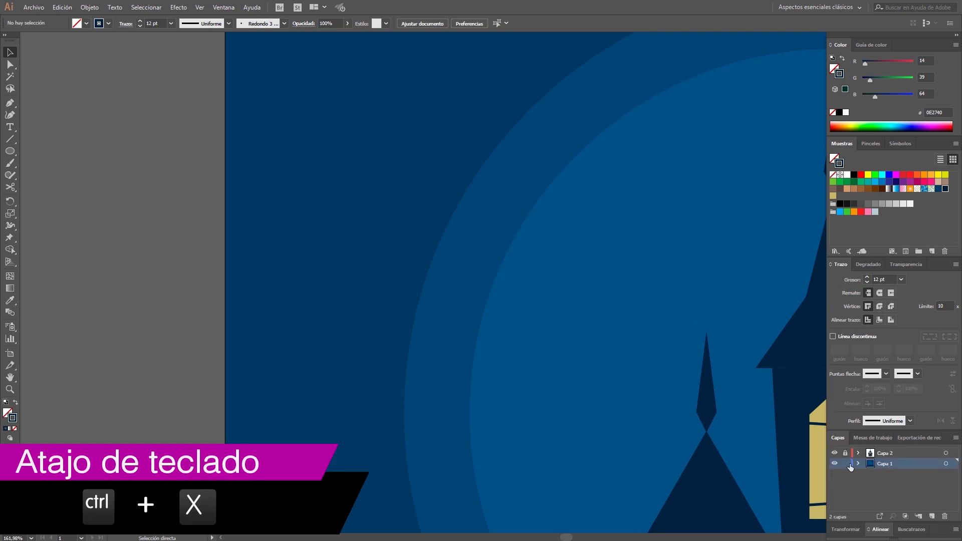
{"action": "left_click", "coordinate": [932, 516]}
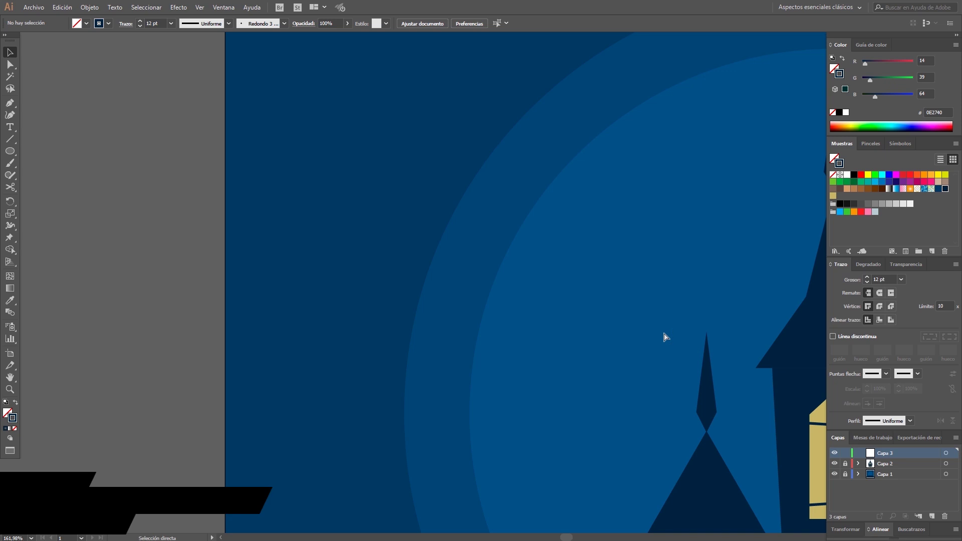
{"action": "key", "text": "ctrl+v"}
{"action": "left_click_drag", "start_coordinate": [497, 344], "coordinate": [415, 379]}
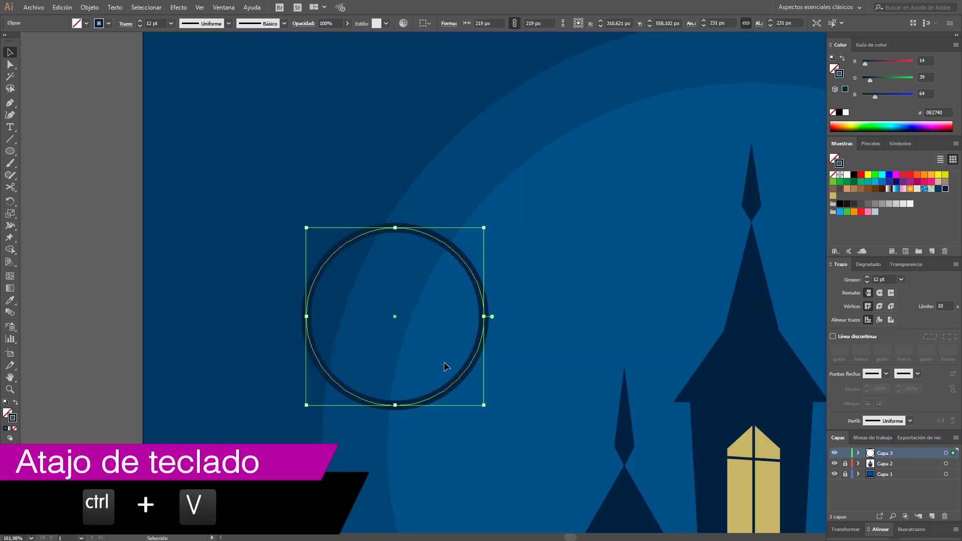
Make two offset ring copies stepping down-right, nudging the lowest one further.
{"action": "left_click_drag", "start_coordinate": [331, 258], "coordinate": [362, 285]}
{"action": "key", "text": "ctrl+d"}
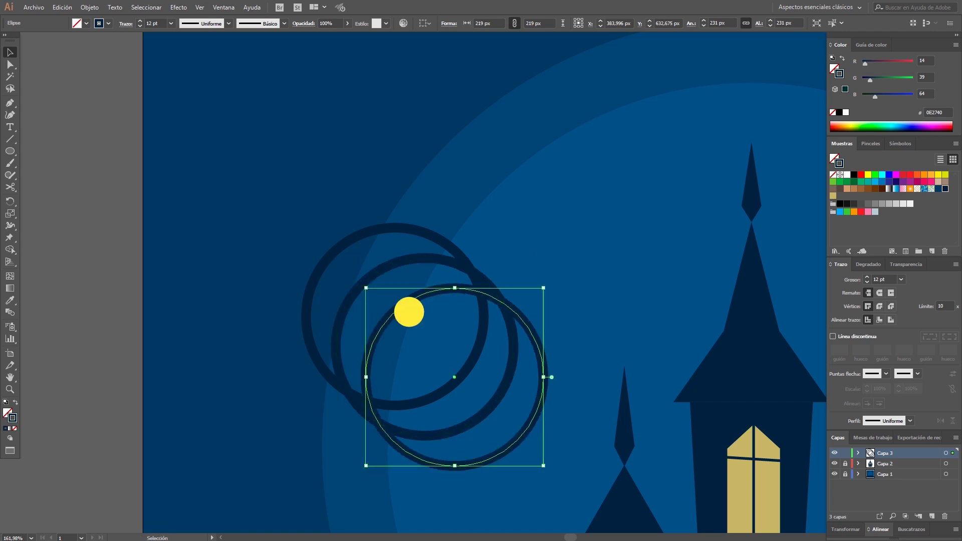
{"action": "left_click", "coordinate": [410, 310]}
{"action": "mouse_move", "coordinate": [410, 311]}
{"action": "left_mouse_down"}
{"action": "mouse_move", "coordinate": [418, 326]}
{"action": "mouse_move", "coordinate": [427, 311]}
{"action": "left_mouse_up"}
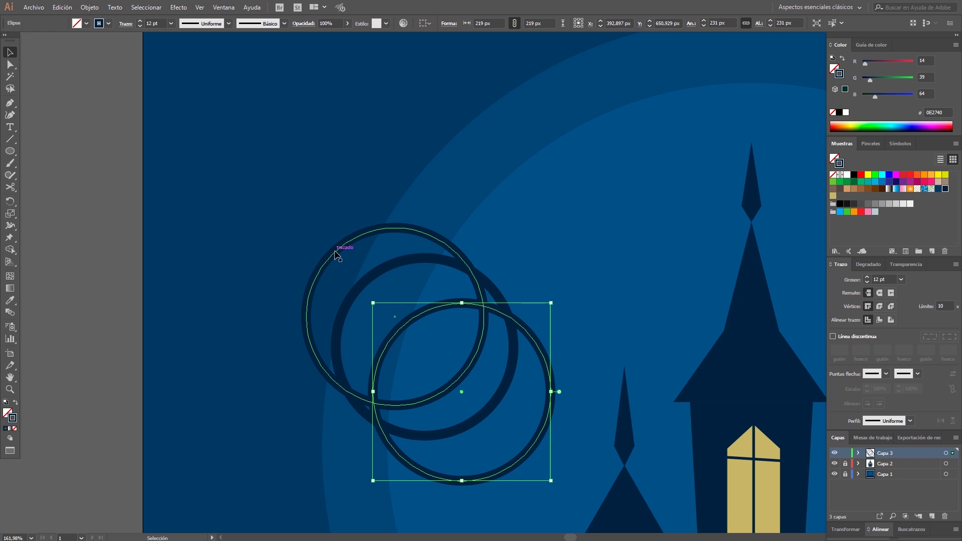
Select the top-left ring and add the middle ring to the selection.
{"action": "key", "text": "ctrl+shift+a"}
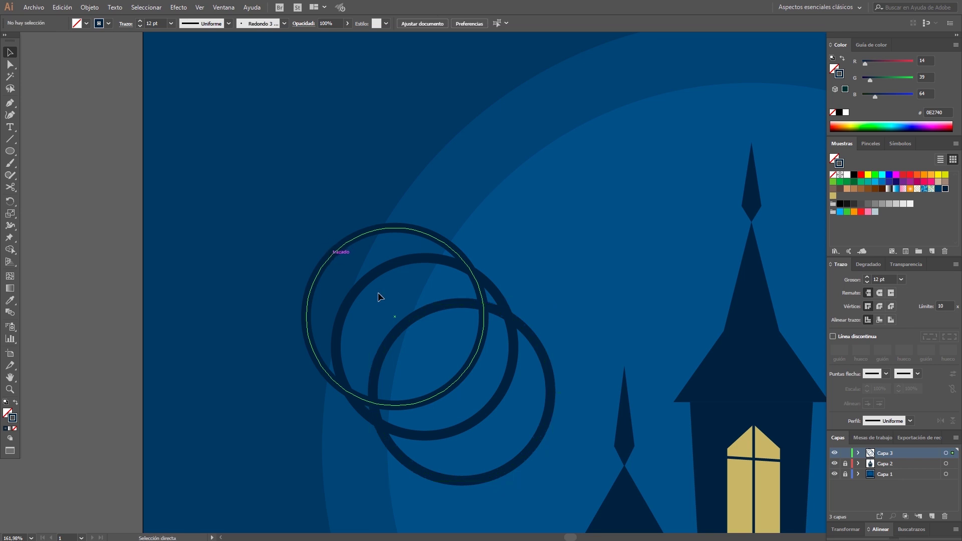
{"action": "left_click_drag", "start_coordinate": [379, 297], "coordinate": [325, 310]}
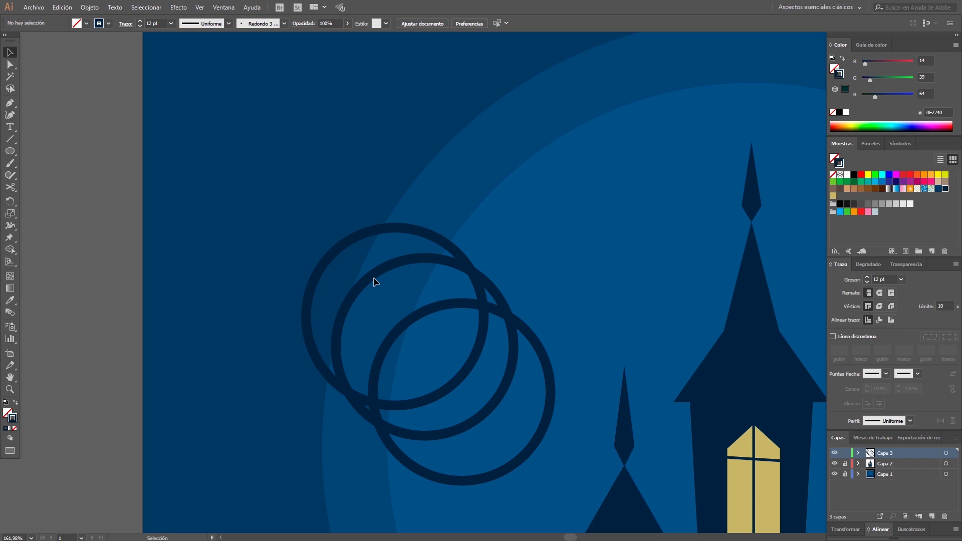
{"action": "left_click", "coordinate": [365, 235]}
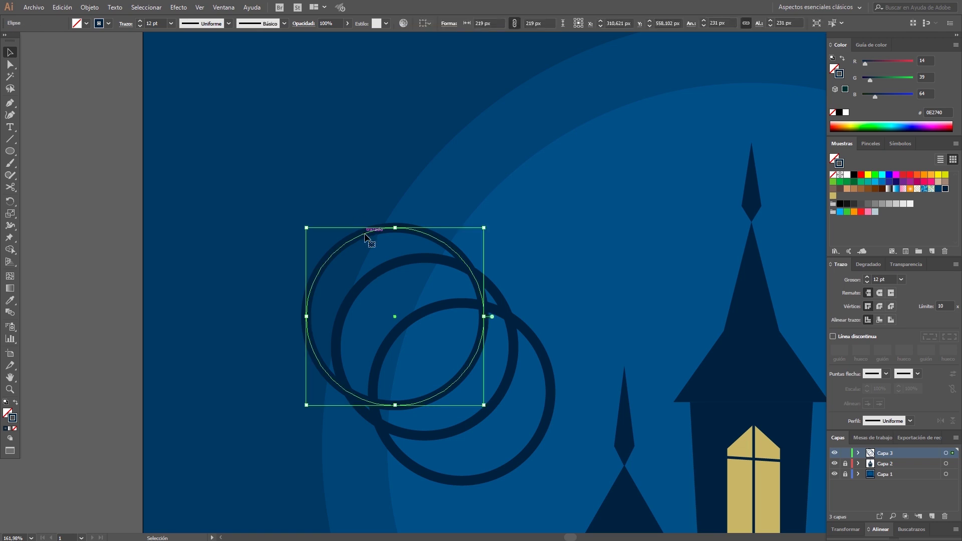
{"action": "key", "text": "a"}
{"action": "key", "text": "v"}
{"action": "key", "text": "a"}
{"action": "key", "text": "v"}
{"action": "left_click", "coordinate": [401, 260], "text": "shift"}
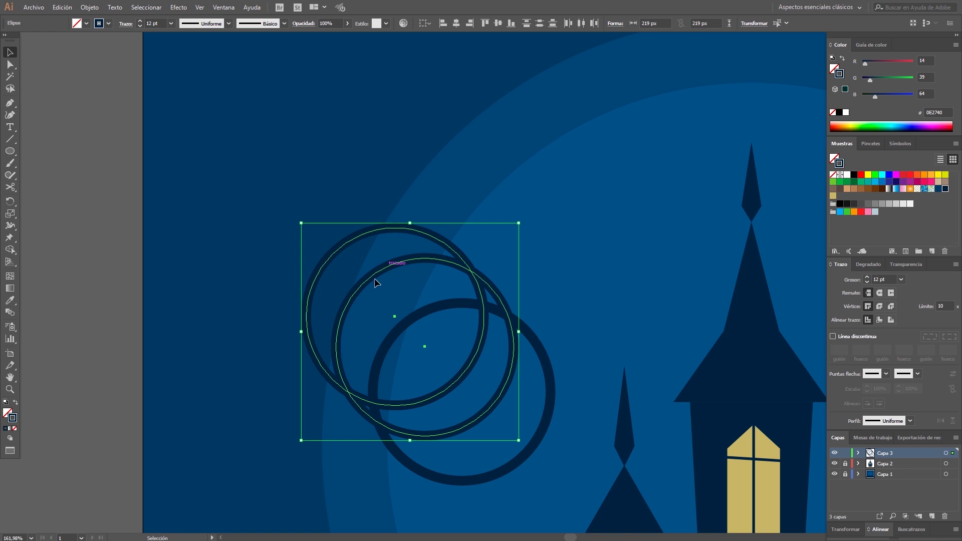
Intersect the two selected rings with Pathfinder to keep their overlap.
{"action": "left_click", "coordinate": [911, 530]}
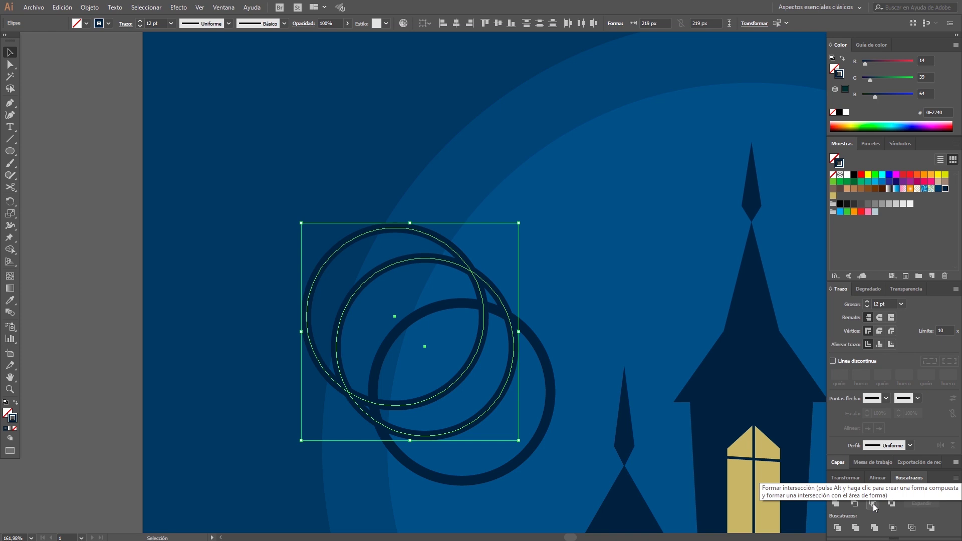
{"action": "left_click", "coordinate": [873, 504]}
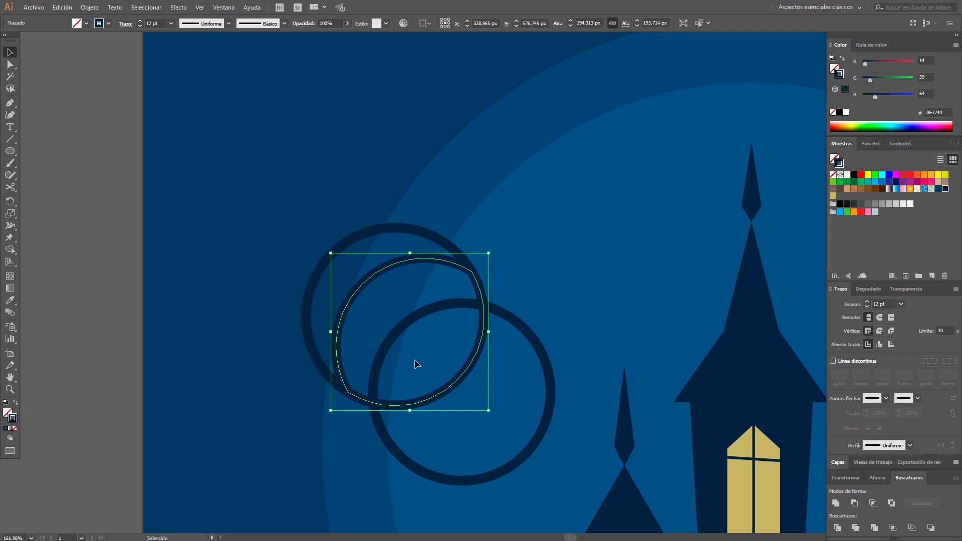
{"action": "key", "text": "a"}
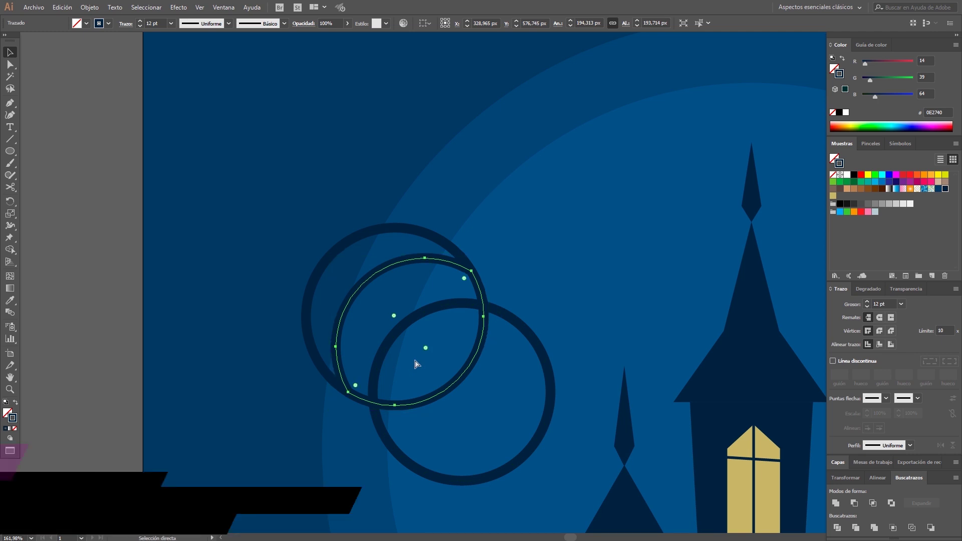
Paste the middle ring back in front and intersect it with the lower ring.
{"action": "key", "text": "ctrl+f"}
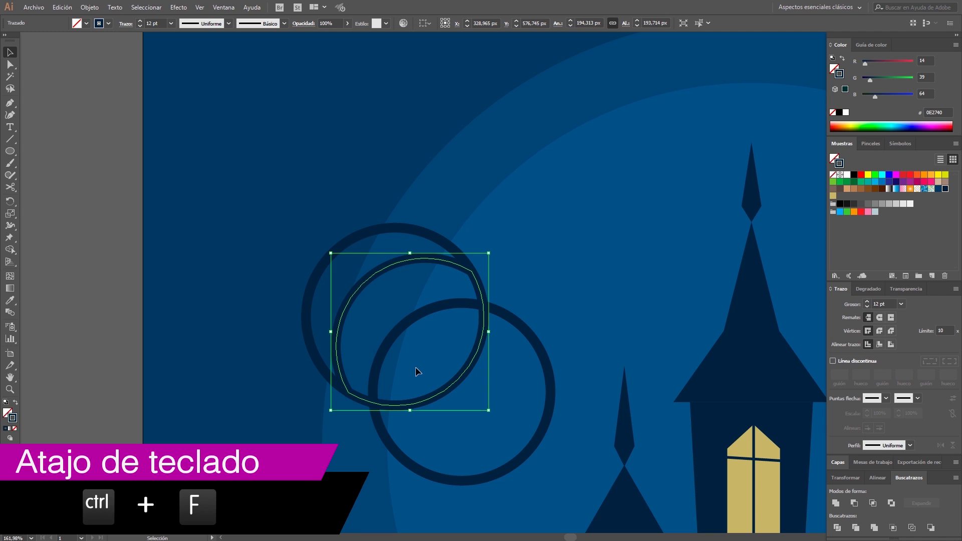
{"action": "left_click", "coordinate": [414, 325], "text": "shift"}
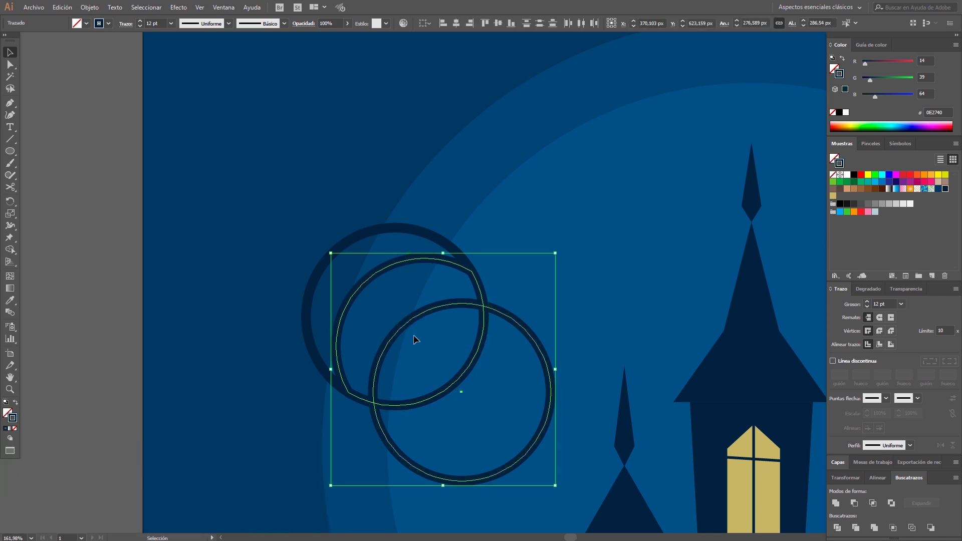
{"action": "left_click", "coordinate": [873, 505]}
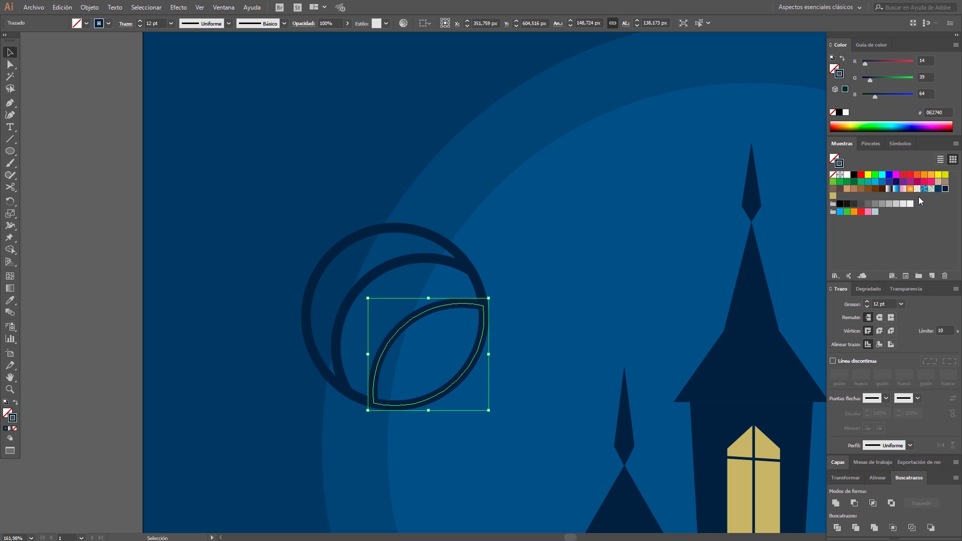
{"action": "left_click", "coordinate": [923, 62]}
Colour the lens shape pale yellow (R 245, G 234, B 171) and swap it to a fill.
{"action": "type", "text": "245"}
{"action": "key", "text": "Tab"}
{"action": "type", "text": "2"}
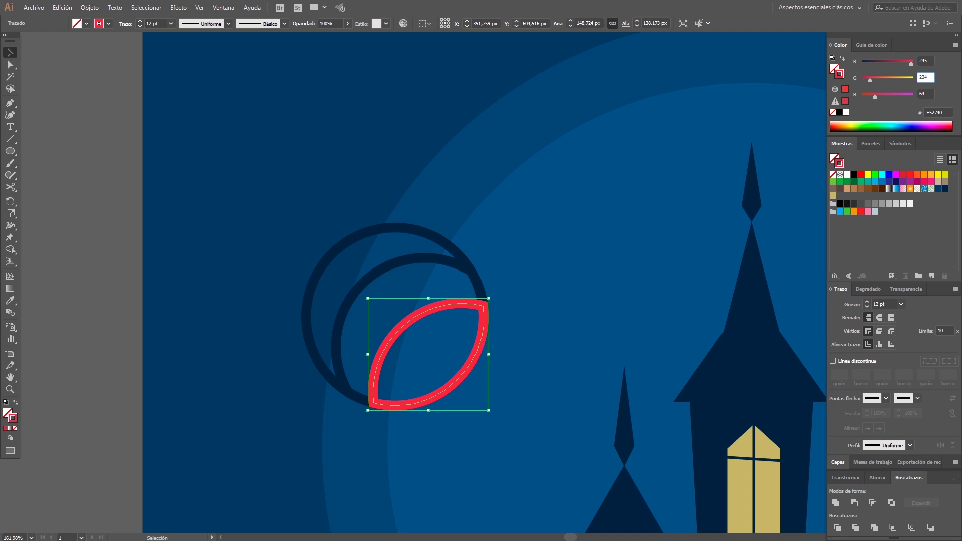
{"action": "key", "text": "Tab"}
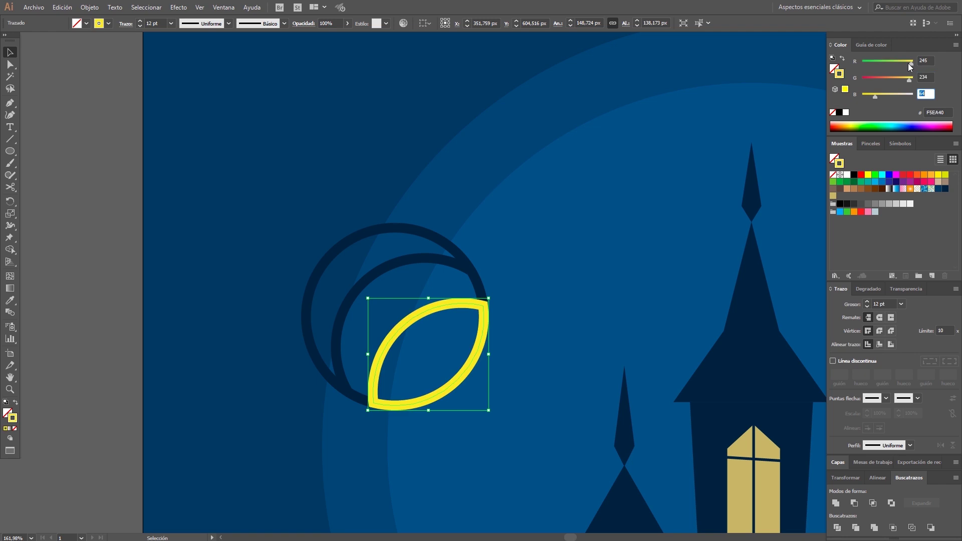
{"action": "type", "text": "171"}
{"action": "key", "text": "Return"}
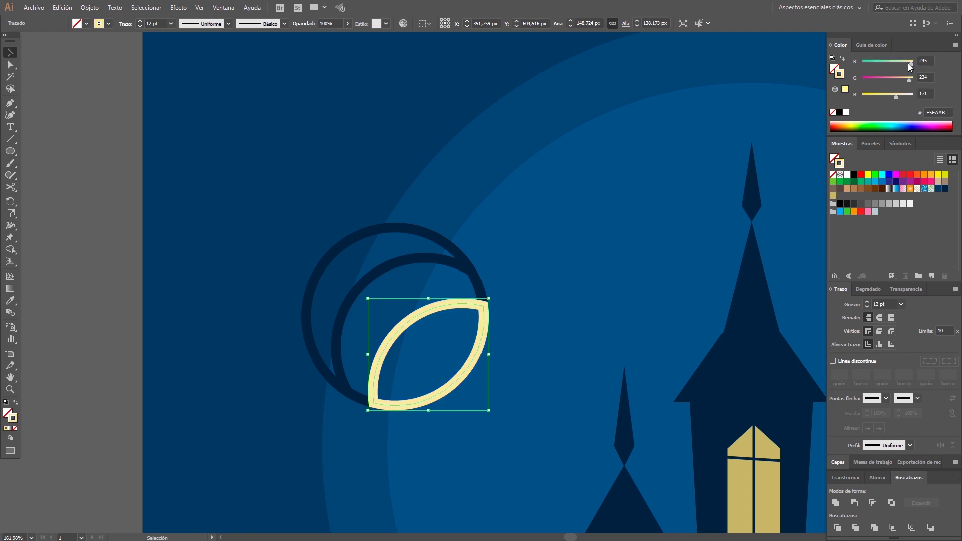
{"action": "key", "text": "shift+x"}
{"action": "left_click", "coordinate": [834, 67]}
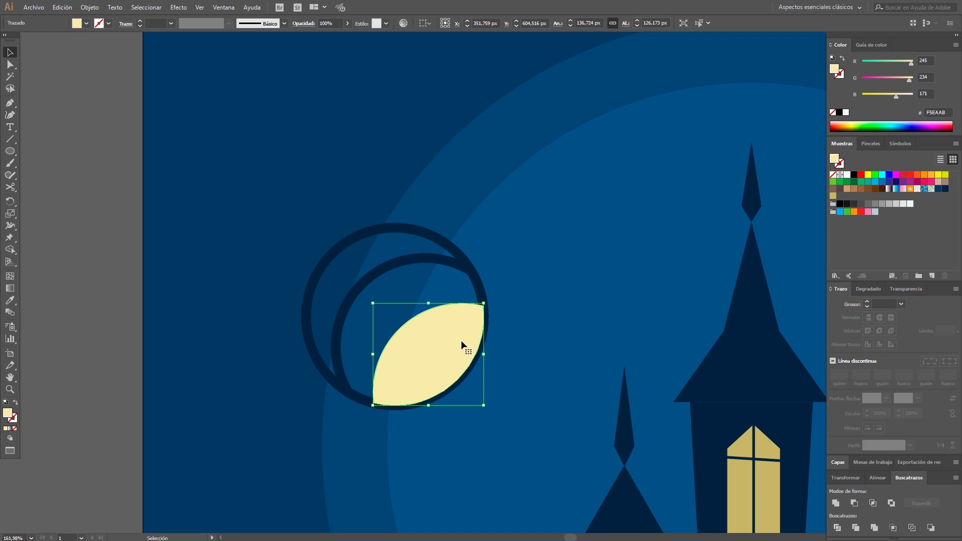
Remove the inner ring's outline and fill it pale yellow R 229, G 217, B 149.
{"action": "left_click", "coordinate": [372, 275]}
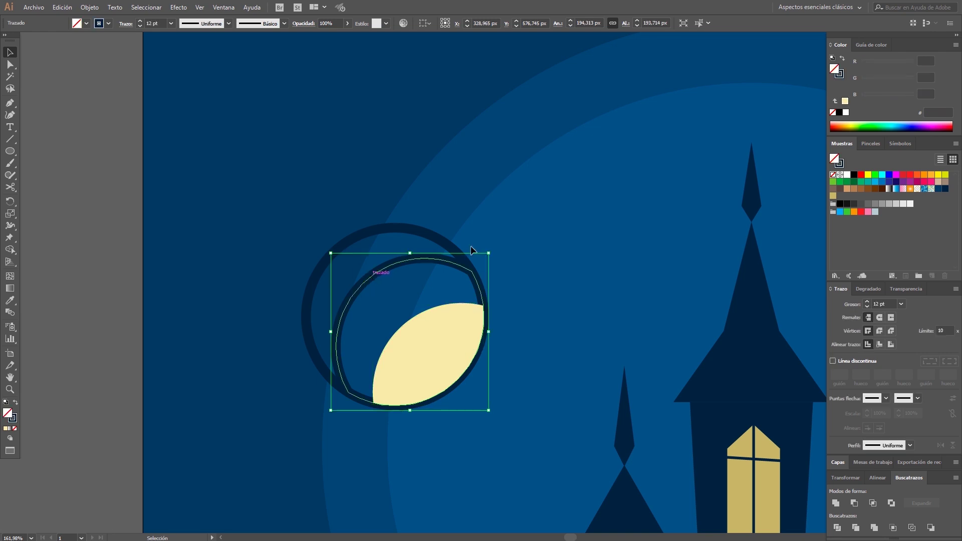
{"action": "left_click", "coordinate": [841, 76]}
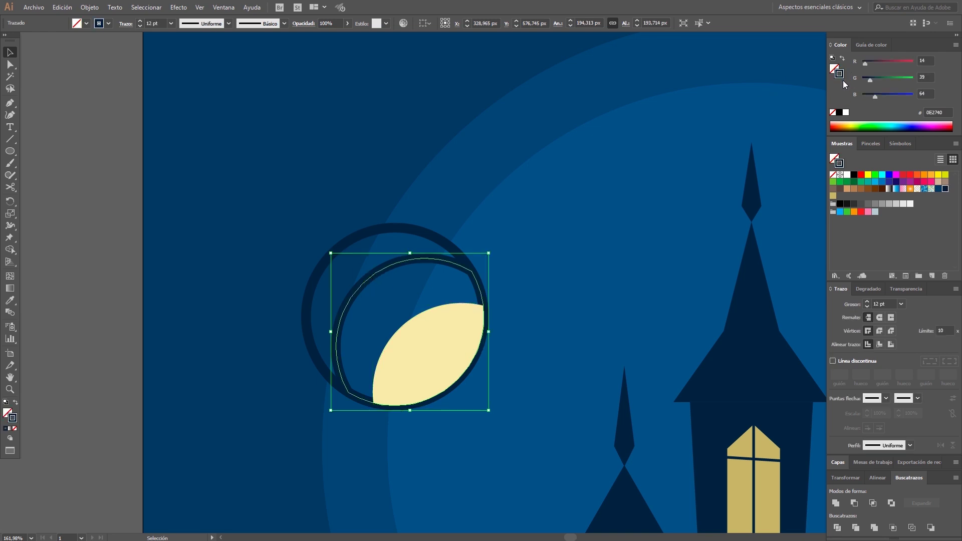
{"action": "left_click", "coordinate": [833, 112]}
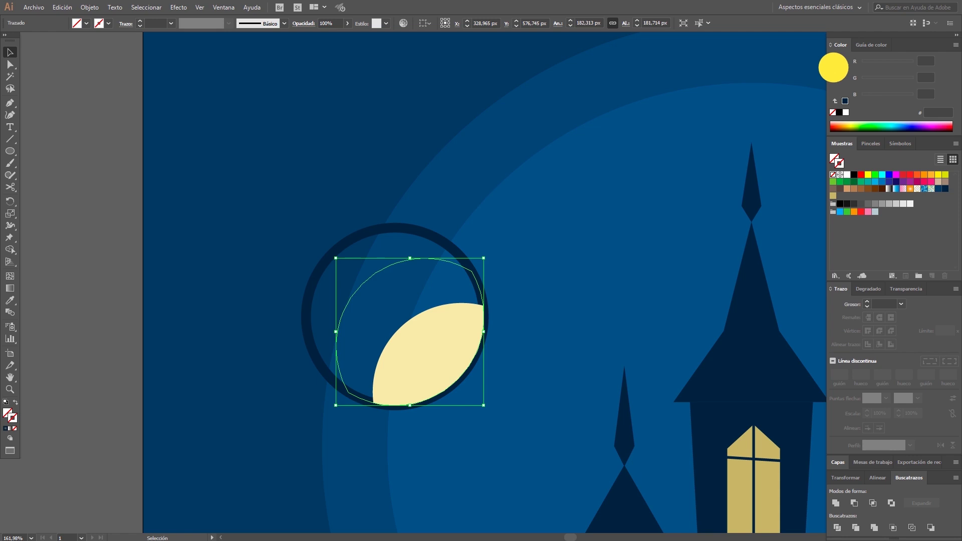
{"action": "left_click", "coordinate": [922, 62]}
{"action": "type", "text": "229"}
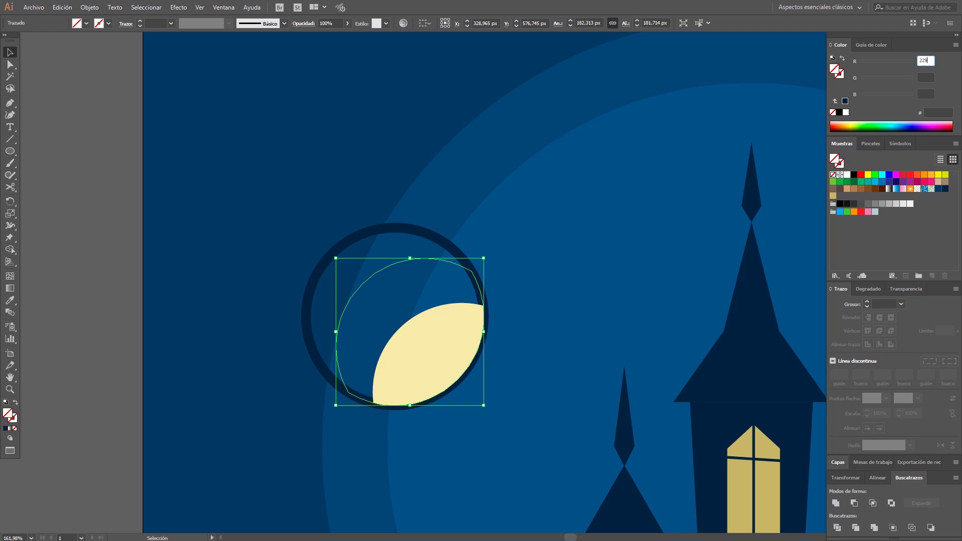
{"action": "key", "text": "Tab"}
{"action": "type", "text": "2"}
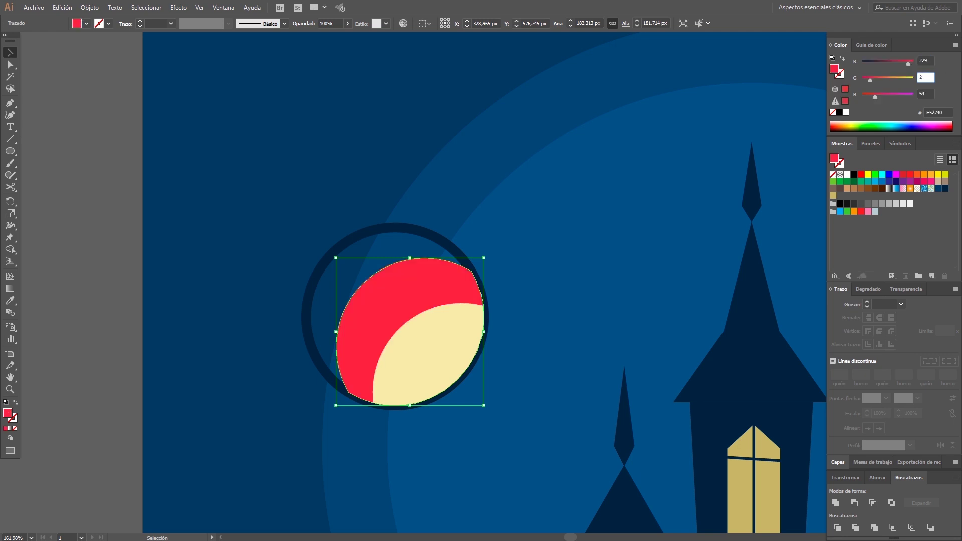
{"action": "key", "text": "Tab"}
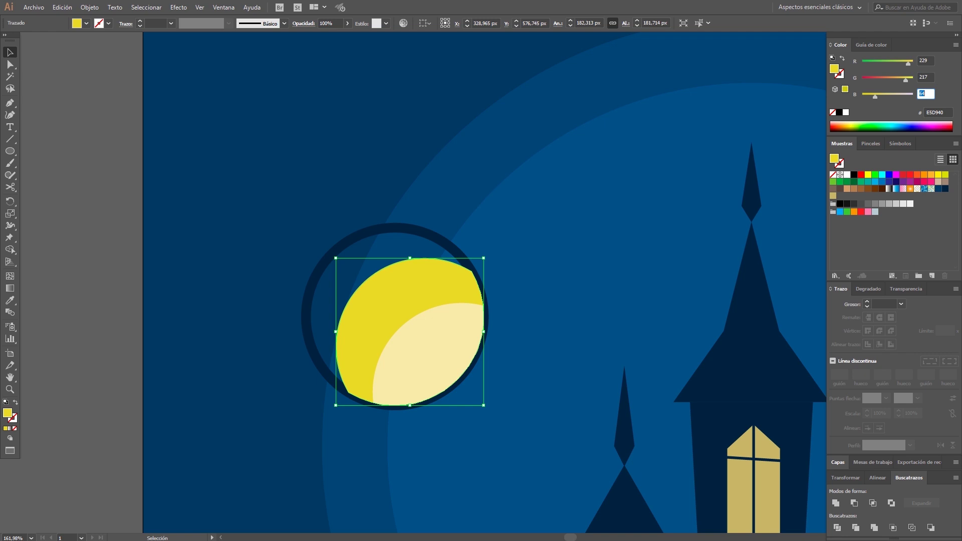
{"action": "type", "text": "149"}
{"action": "key", "text": "Return"}
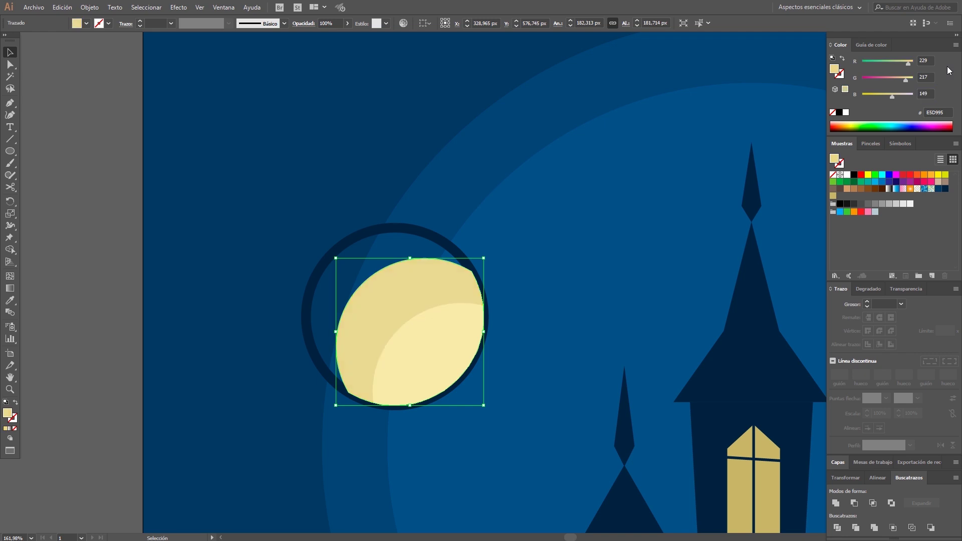
Remove the outer ring's outline and fill it muted gold R 214, G 201, B 126.
{"action": "key", "text": "a"}
{"action": "left_click", "coordinate": [355, 240]}
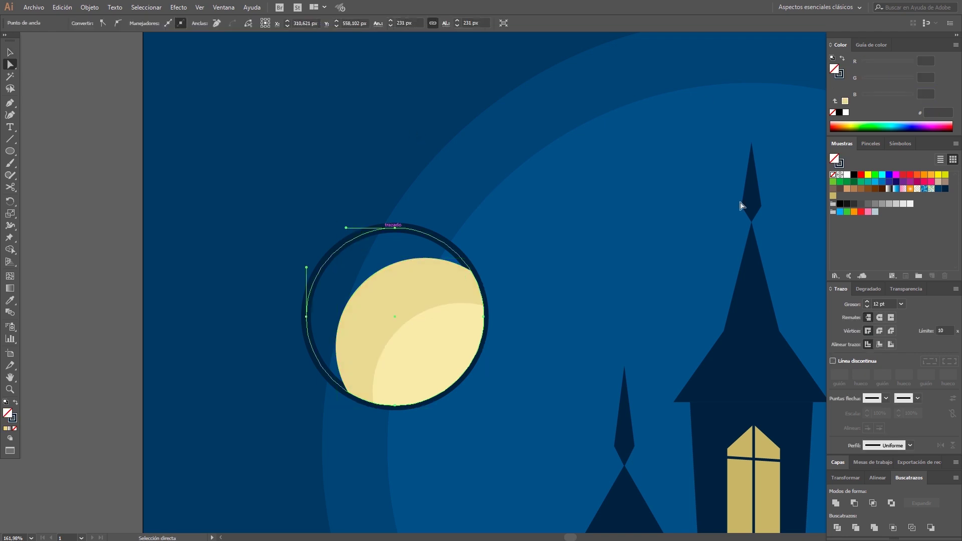
{"action": "left_click", "coordinate": [838, 73]}
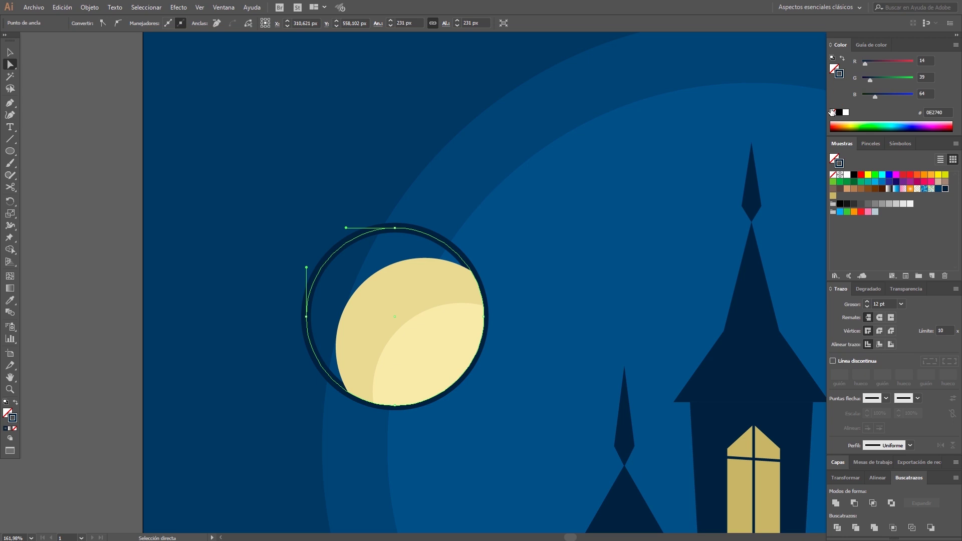
{"action": "left_click", "coordinate": [832, 112]}
{"action": "left_click", "coordinate": [925, 60]}
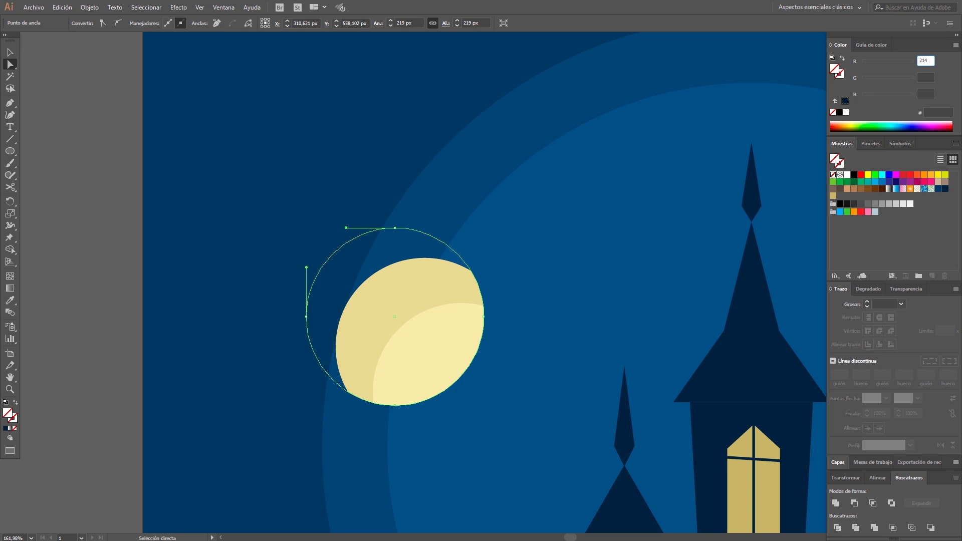
{"action": "key", "text": "Tab"}
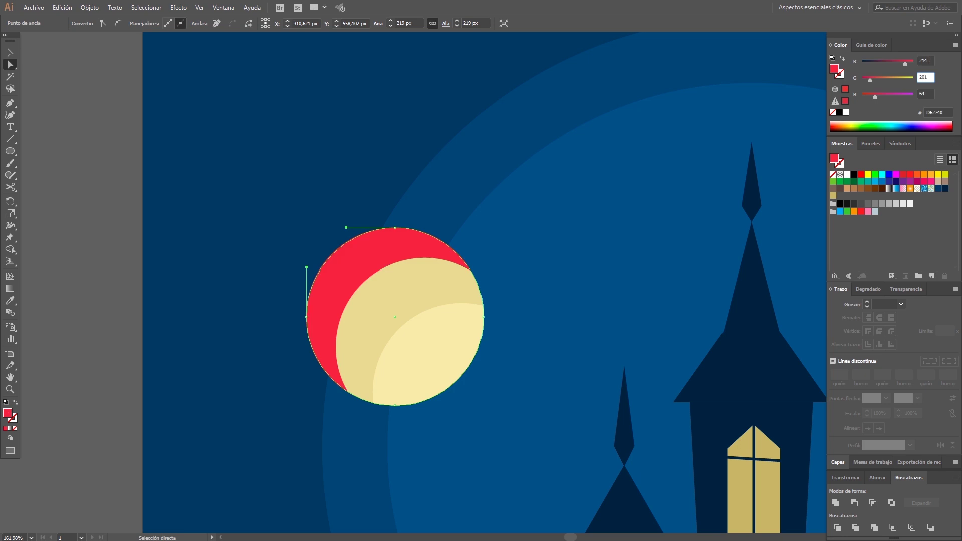
{"action": "key", "text": "Tab"}
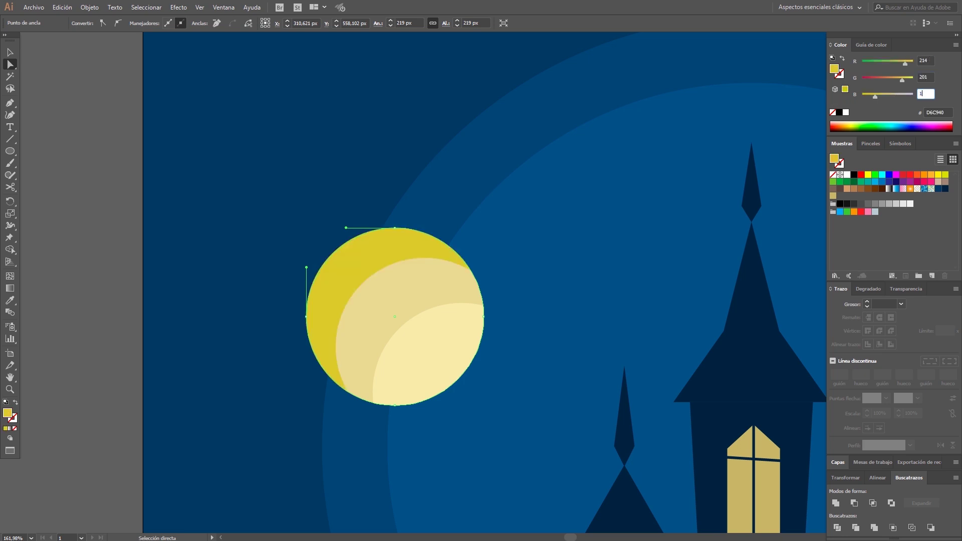
{"action": "key", "text": "Return"}
{"action": "key", "text": "v"}
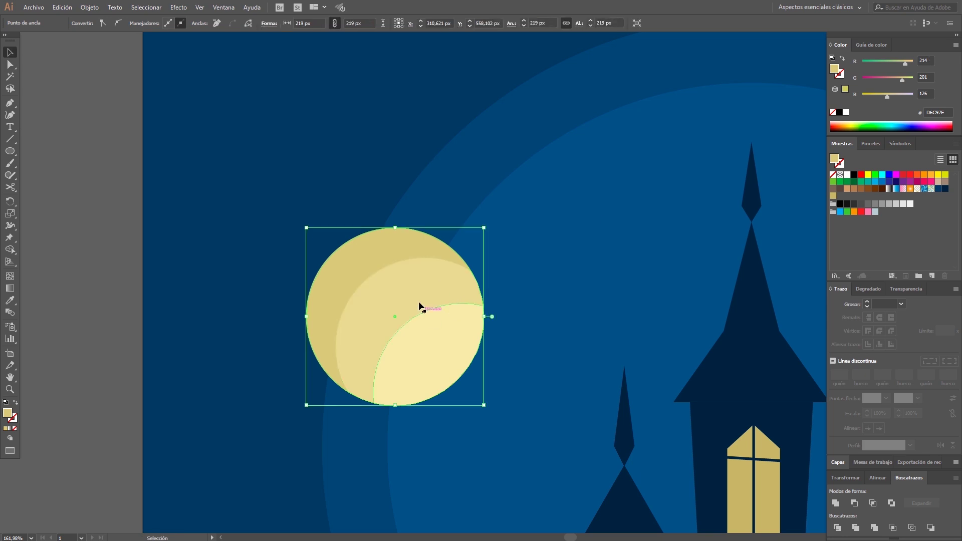
{"action": "left_click", "coordinate": [366, 269]}
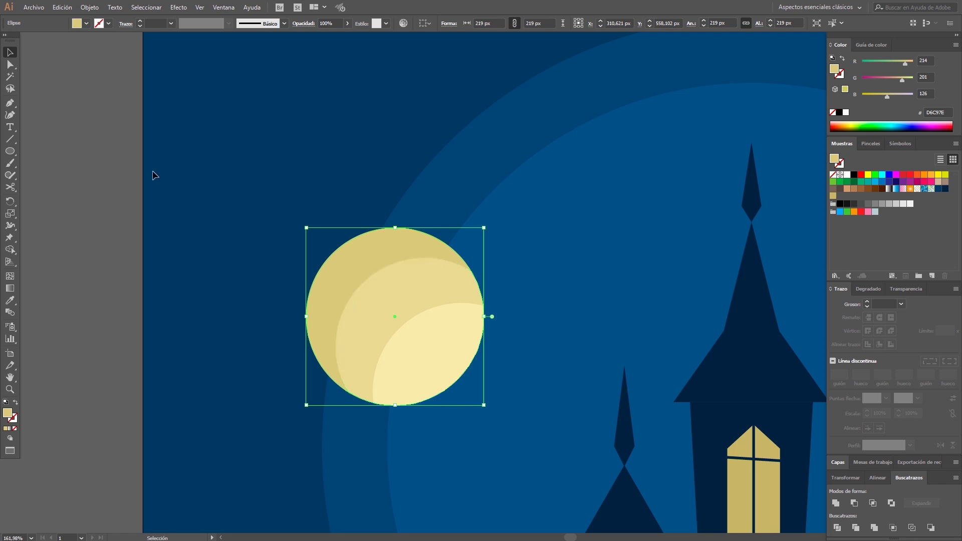
Draw a small crater circle at the moon's centre and widen it slightly.
{"action": "left_click", "coordinate": [10, 151]}
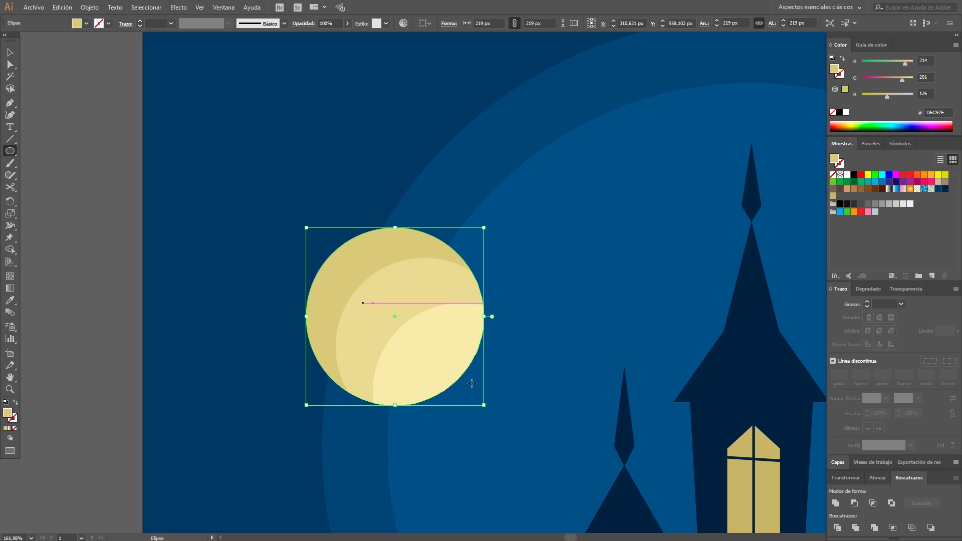
{"action": "mouse_move", "coordinate": [388, 306]}
{"action": "left_mouse_down"}
{"action": "mouse_move", "coordinate": [433, 353]}
{"action": "mouse_move", "coordinate": [426, 331]}
{"action": "left_mouse_up"}
{"action": "key", "text": "v"}
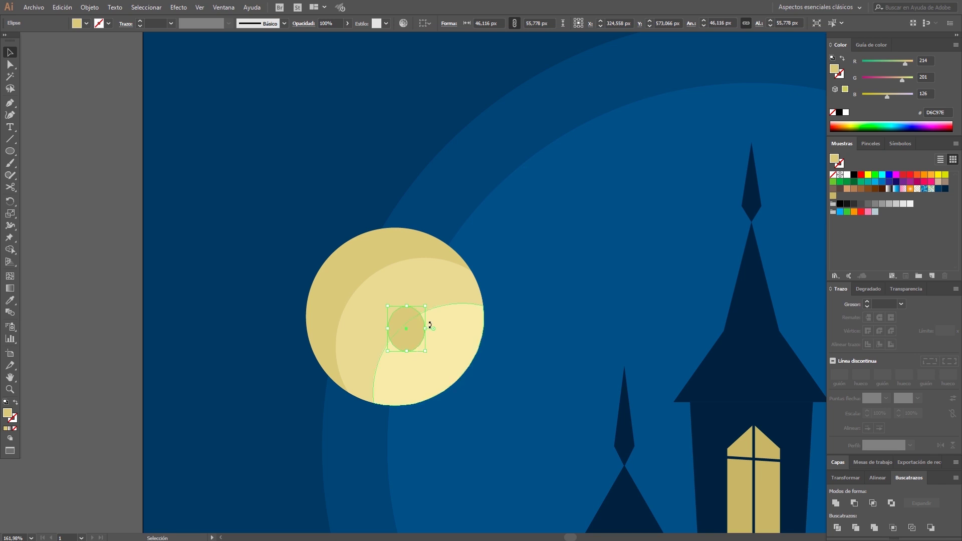
{"action": "left_click_drag", "start_coordinate": [389, 328], "coordinate": [383, 328]}
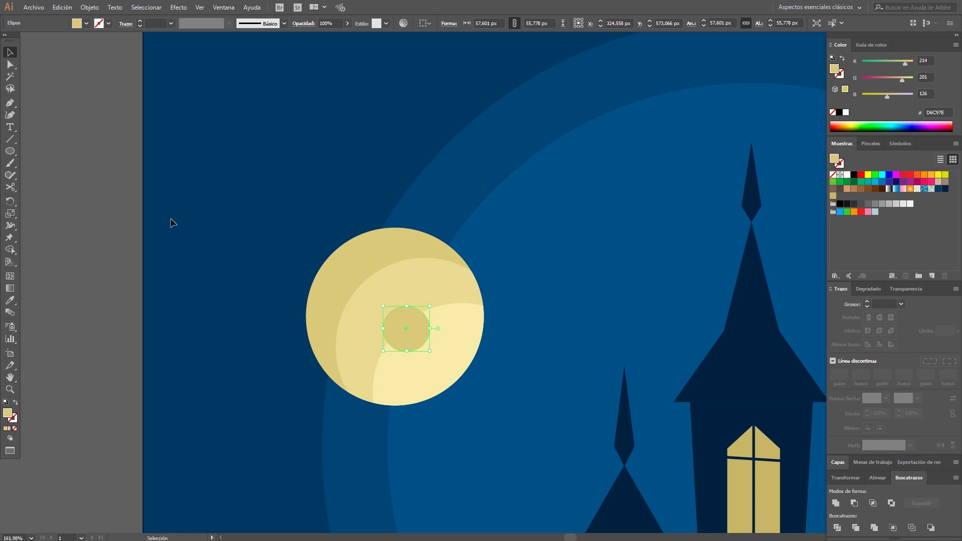
Draw two ovals near the moon's top and left side and fill them white.
{"action": "left_click", "coordinate": [10, 151]}
{"action": "left_click_drag", "start_coordinate": [393, 252], "coordinate": [436, 281]}
{"action": "left_click_drag", "start_coordinate": [322, 291], "coordinate": [347, 328]}
{"action": "key", "text": "v"}
{"action": "left_click", "coordinate": [410, 271], "text": "shift"}
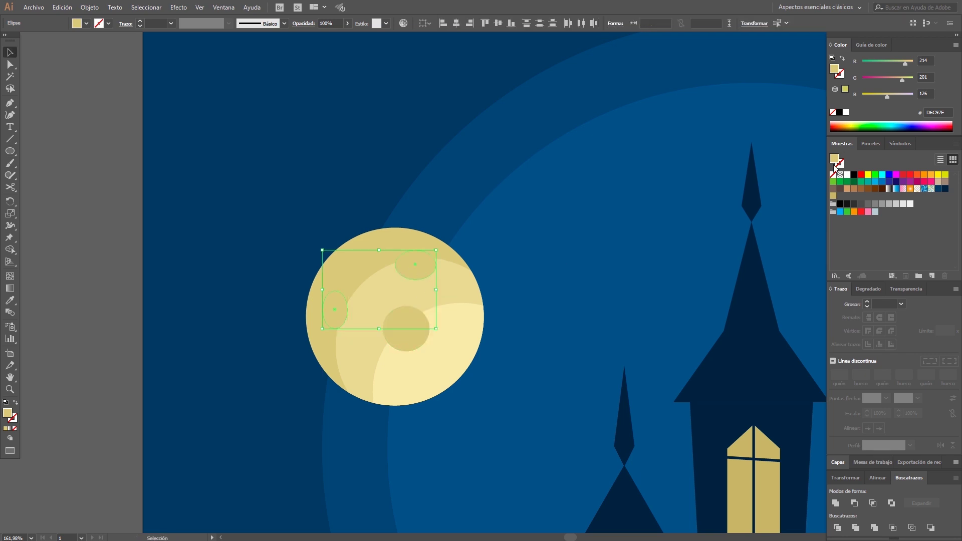
{"action": "left_click", "coordinate": [847, 174]}
Tilt the top white oval about 20 degrees and stretch the crater taller.
{"action": "left_click_drag", "start_coordinate": [193, 193], "coordinate": [636, 444]}
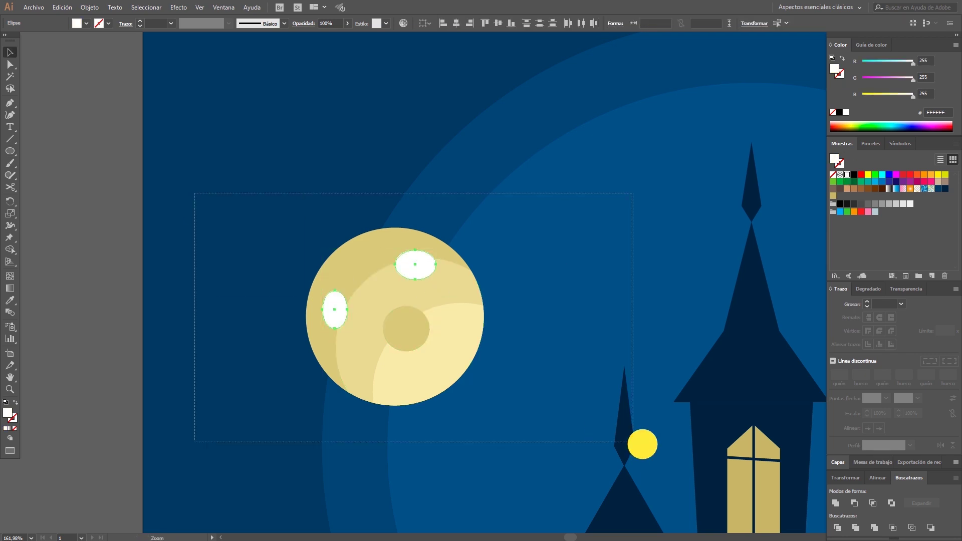
{"action": "key", "text": "a"}
{"action": "left_click", "coordinate": [464, 236]}
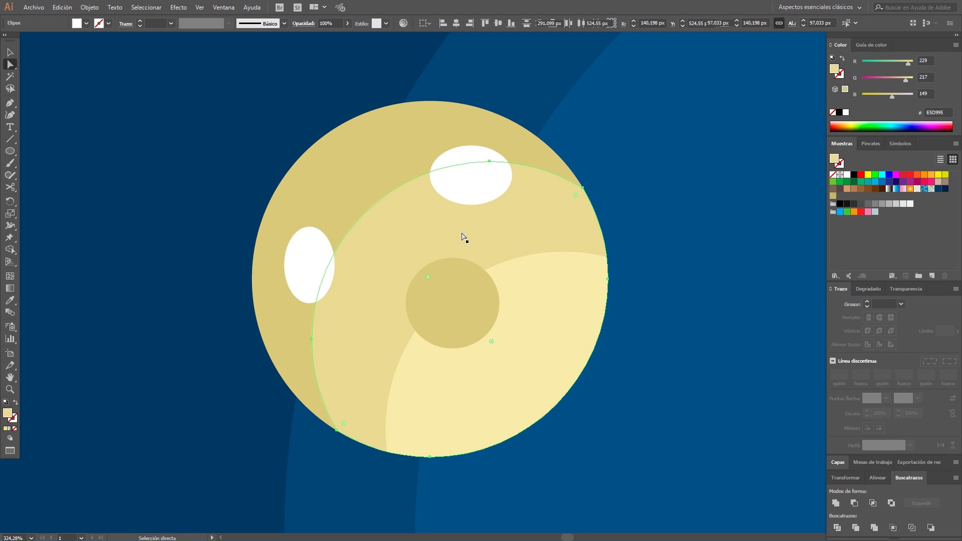
{"action": "left_click", "coordinate": [473, 159]}
{"action": "key", "text": "r"}
{"action": "left_click_drag", "start_coordinate": [512, 166], "coordinate": [505, 179]}
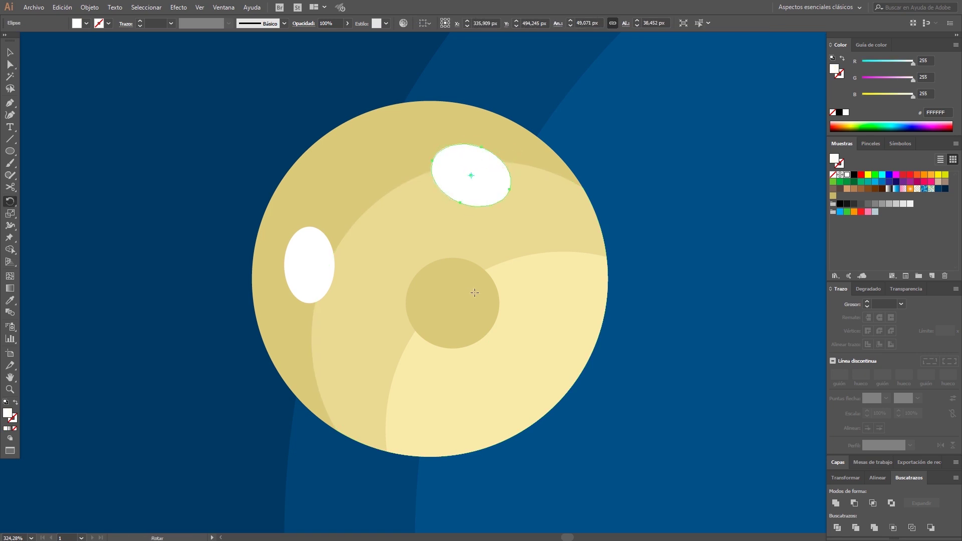
{"action": "key", "text": "v"}
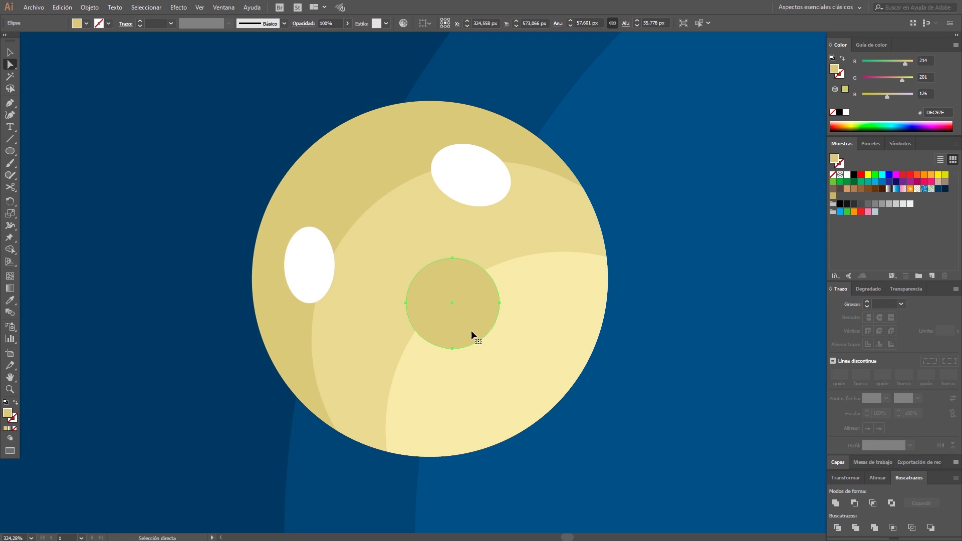
{"action": "left_click", "coordinate": [464, 341]}
{"action": "left_click_drag", "start_coordinate": [456, 349], "coordinate": [456, 361]}
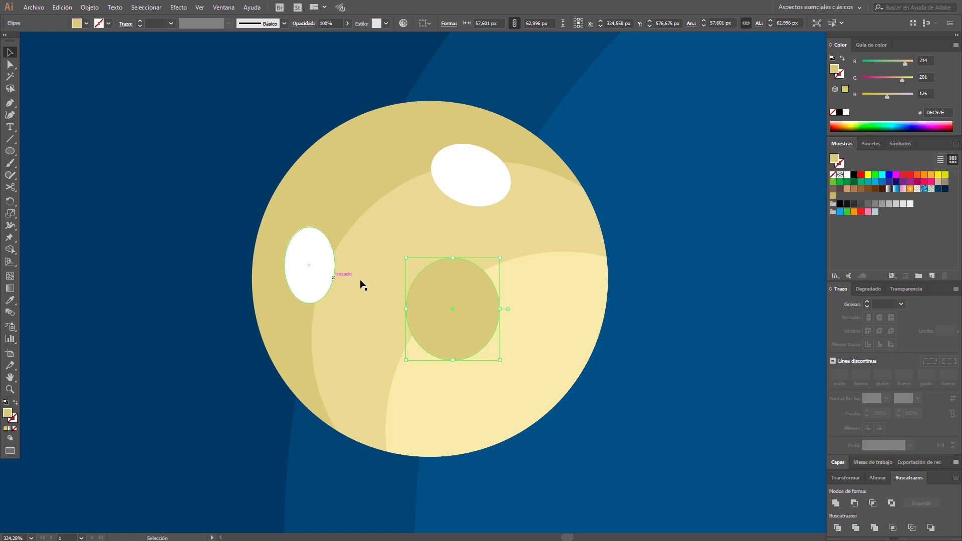
Colour the crater R 245, G 234, B 171 and nudge it slightly up and left.
{"action": "key", "text": "a"}
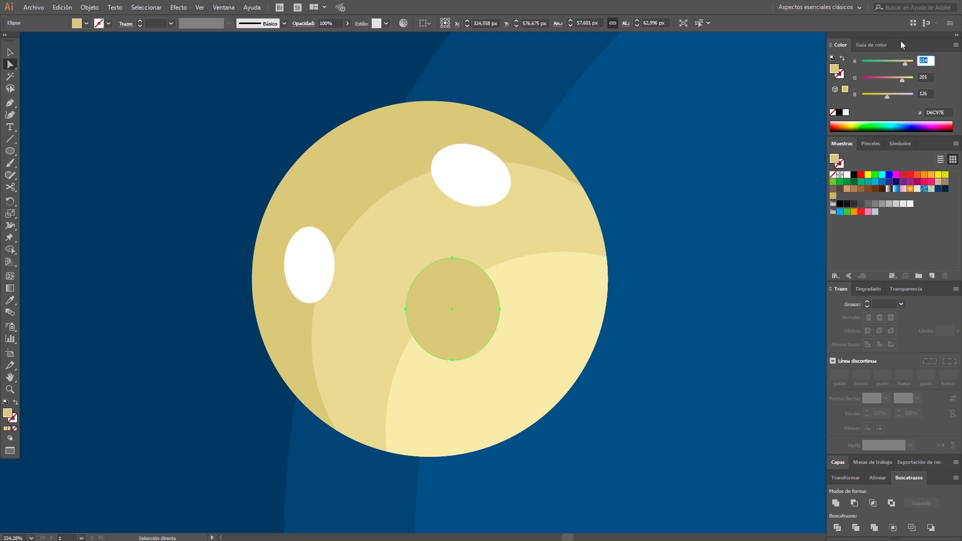
{"action": "type", "text": "245"}
{"action": "key", "text": "Tab"}
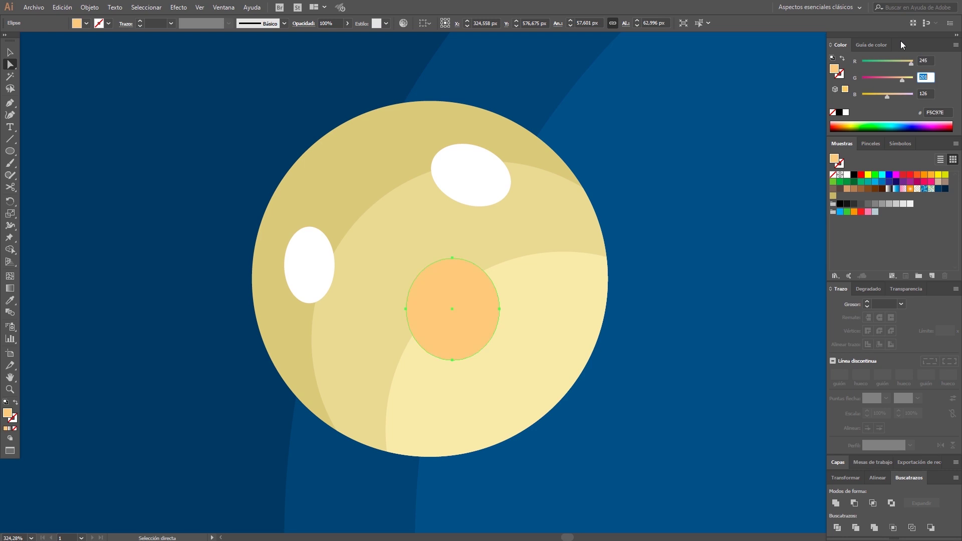
{"action": "type", "text": "234"}
{"action": "key", "text": "Tab"}
{"action": "type", "text": "1"}
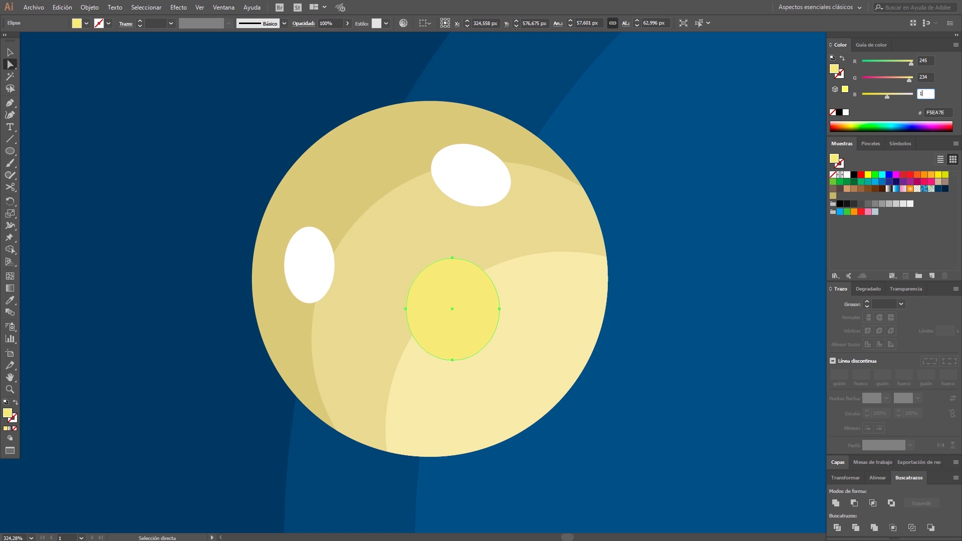
{"action": "type", "text": "71"}
{"action": "key", "text": "Return"}
{"action": "key", "text": "v"}
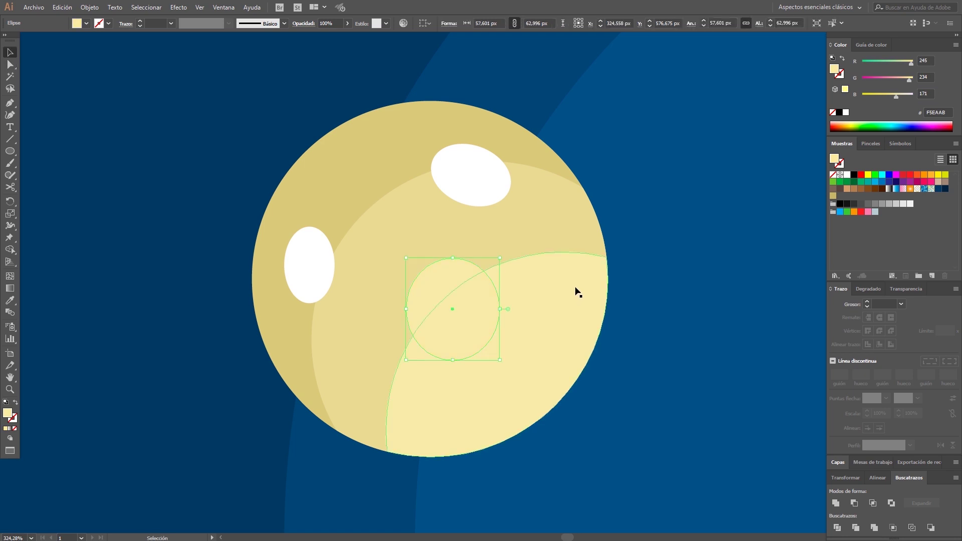
{"action": "left_click_drag", "start_coordinate": [462, 315], "coordinate": [449, 302]}
Try shrinking and shifting the lens highlight, then undo the change.
{"action": "left_click", "coordinate": [529, 305]}
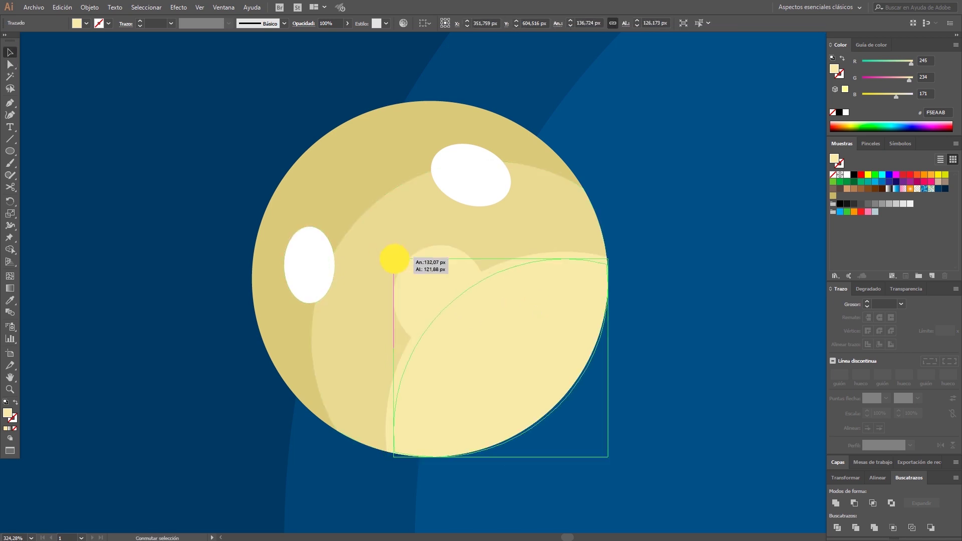
{"action": "key", "text": "a"}
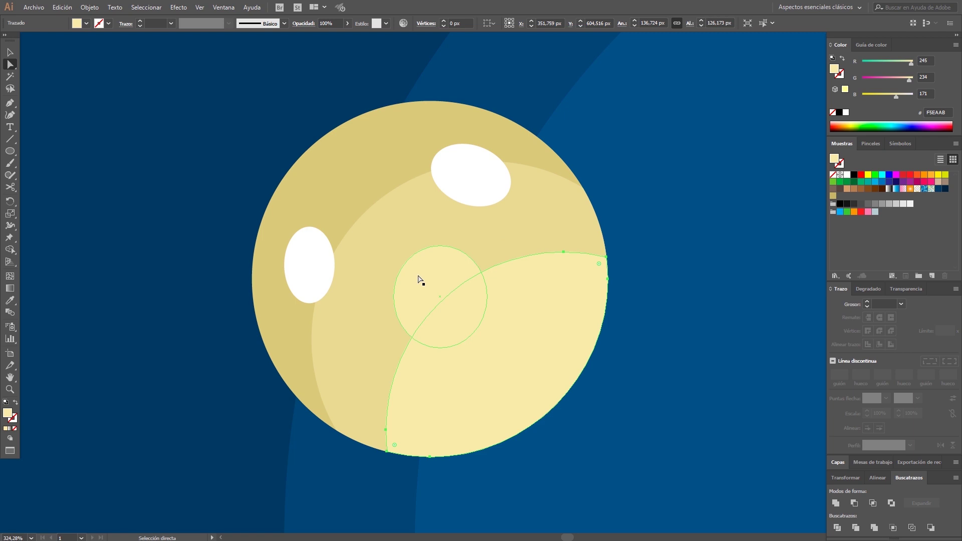
{"action": "key", "text": "v"}
{"action": "left_click_drag", "start_coordinate": [385, 252], "coordinate": [394, 260]}
{"action": "left_click_drag", "start_coordinate": [491, 341], "coordinate": [495, 351]}
{"action": "key", "text": "ctrl+z"}
{"action": "key", "text": "ctrl+z"}
Resize the lens and middle disc together, then enlarge the inner layer and settle it lower.
{"action": "left_click", "coordinate": [426, 204], "text": "shift"}
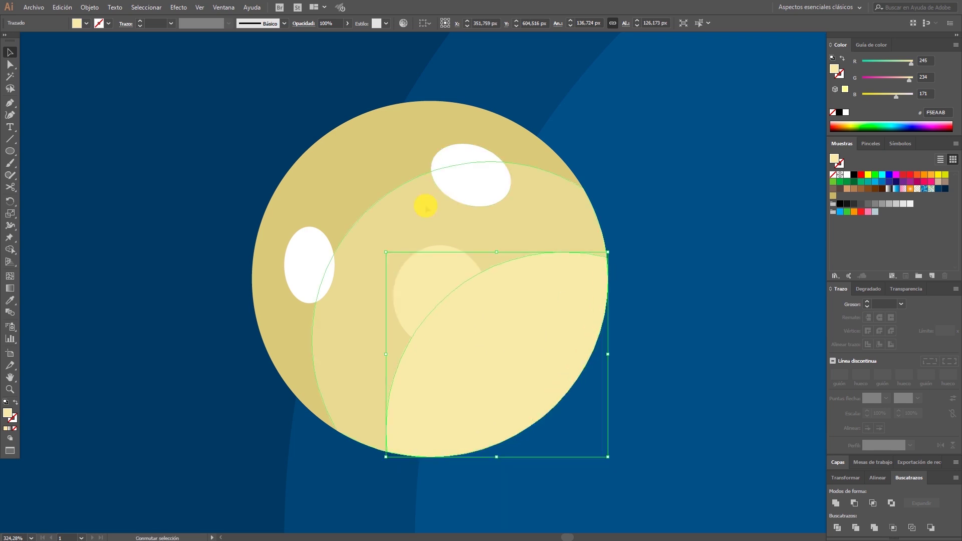
{"action": "left_click_drag", "start_coordinate": [312, 161], "coordinate": [327, 175]}
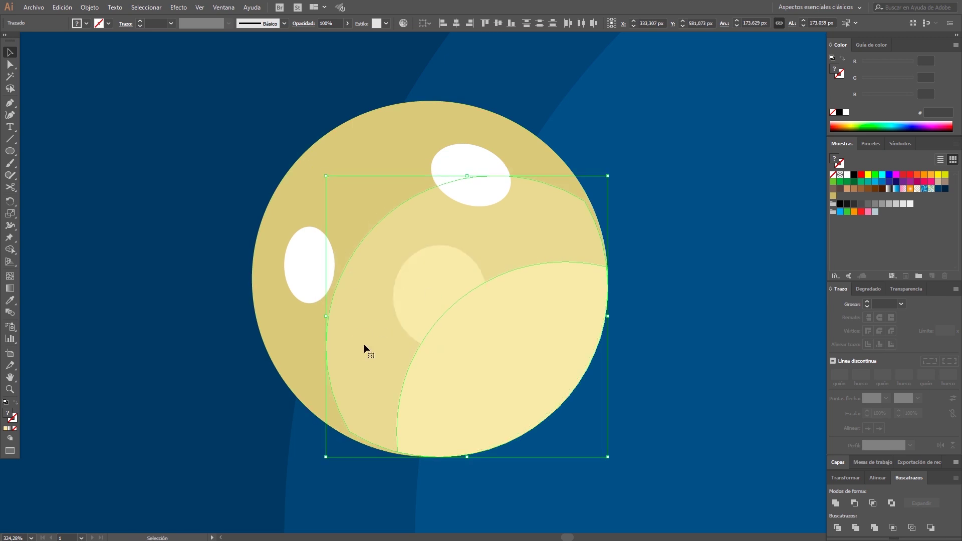
{"action": "left_click_drag", "start_coordinate": [364, 351], "coordinate": [364, 353]}
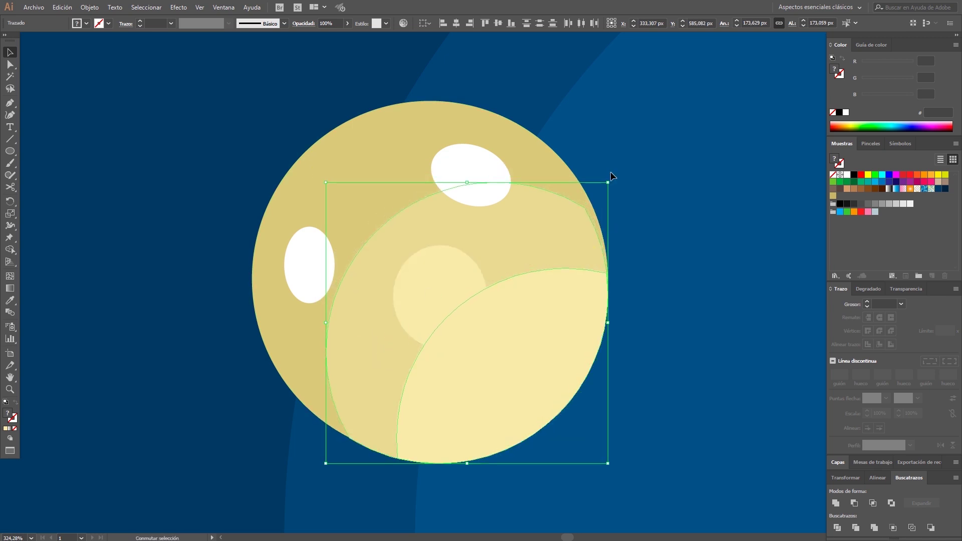
{"action": "left_click_drag", "start_coordinate": [609, 182], "coordinate": [620, 175], "text": "shift"}
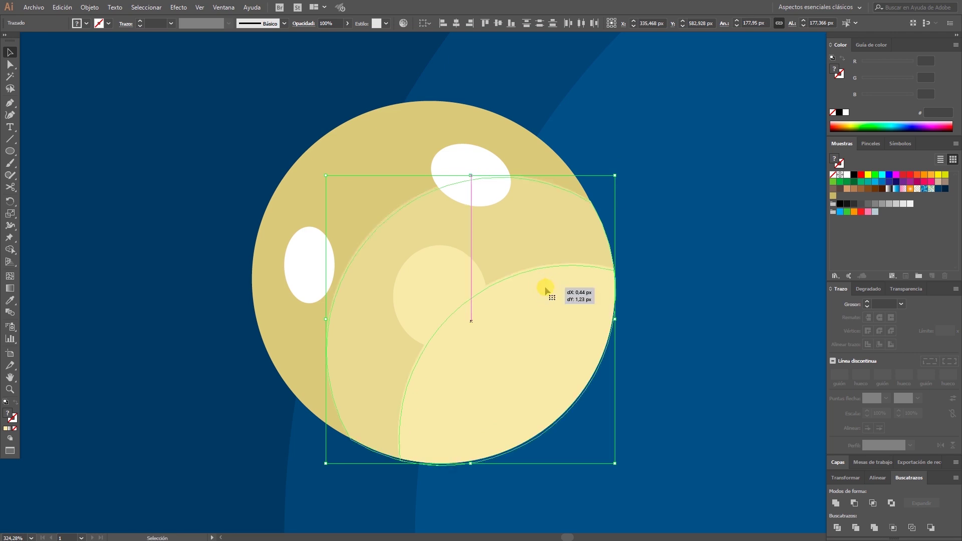
{"action": "left_click_drag", "start_coordinate": [545, 288], "coordinate": [545, 289]}
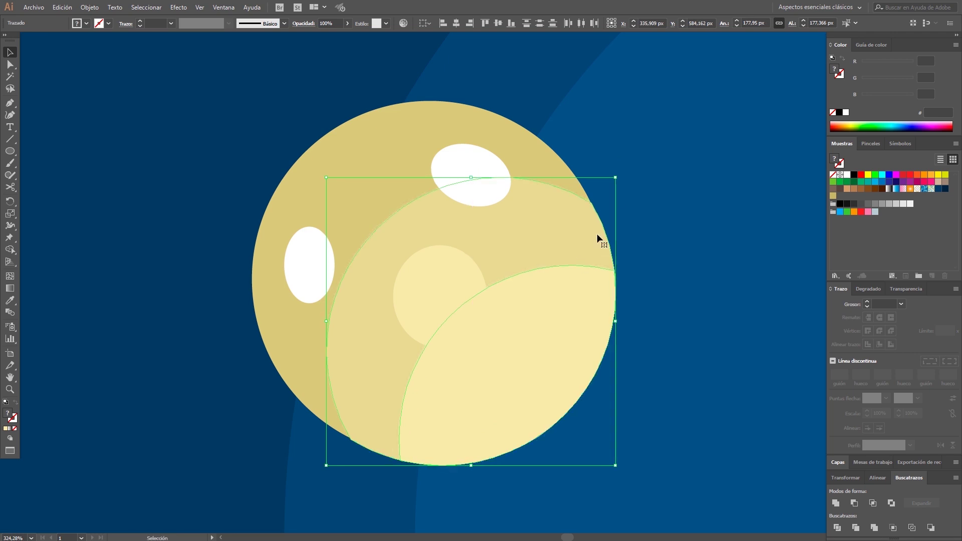
{"action": "left_click", "coordinate": [668, 235]}
Fill the white crater ellipses pale yellow E5D995 (229, 217, 149).
{"action": "key", "text": "a"}
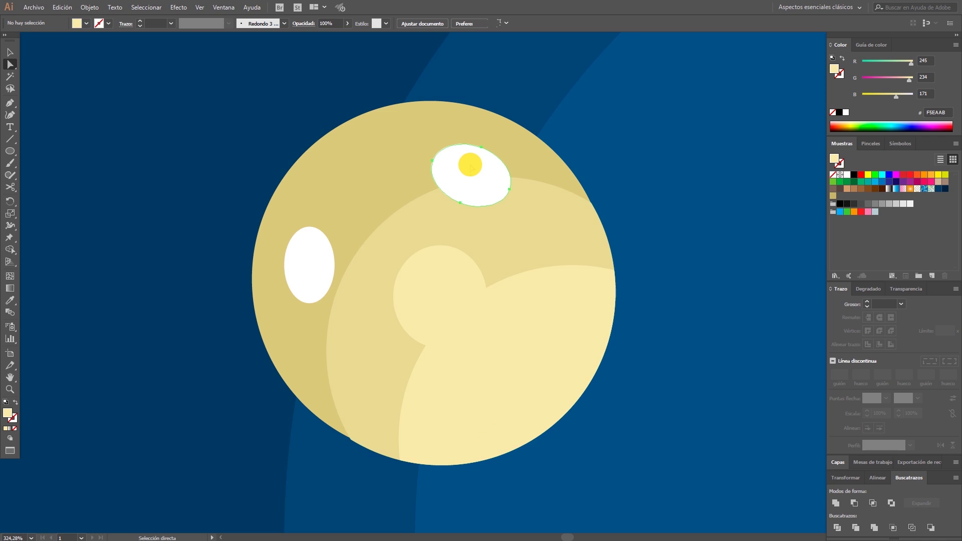
{"action": "left_click", "coordinate": [471, 168]}
{"action": "left_click", "coordinate": [310, 261], "text": "shift"}
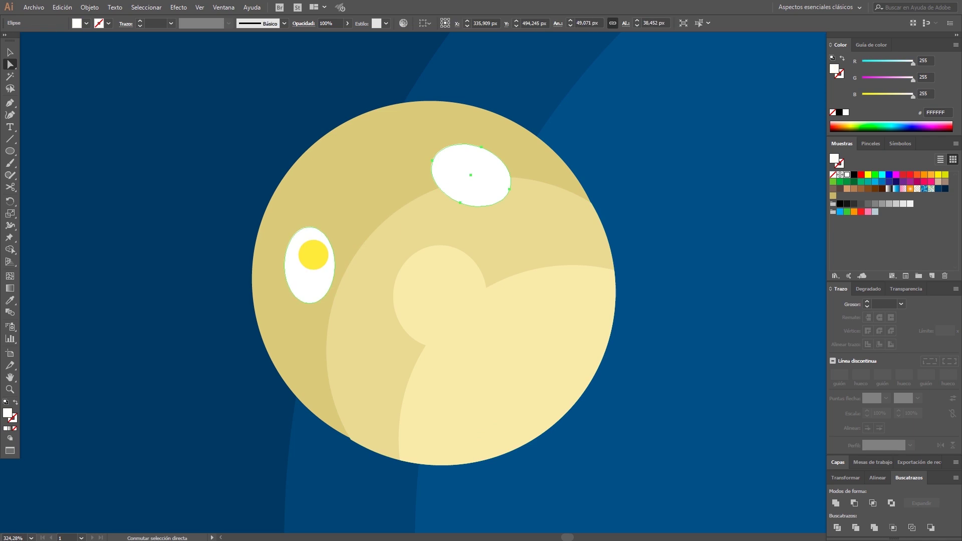
{"action": "left_click", "coordinate": [927, 61]}
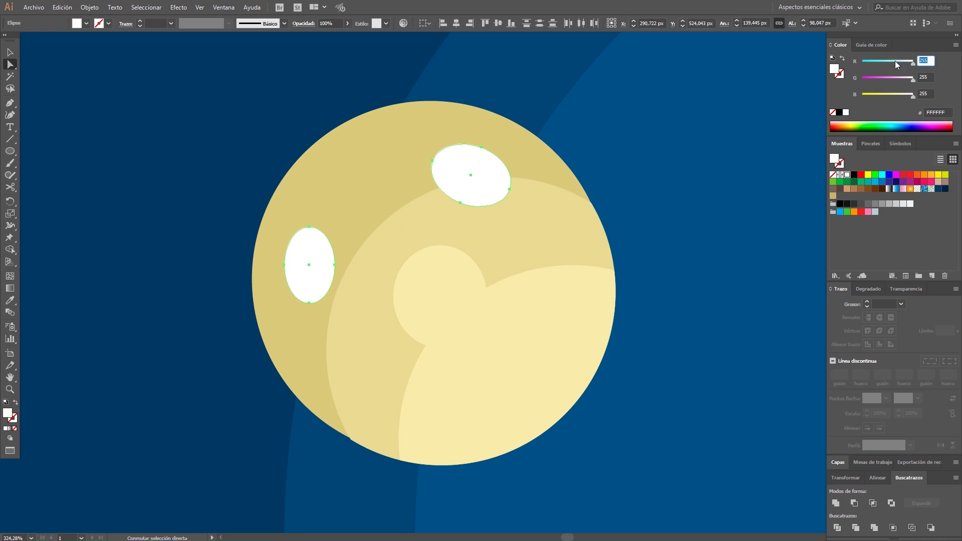
{"action": "key", "text": "Tab"}
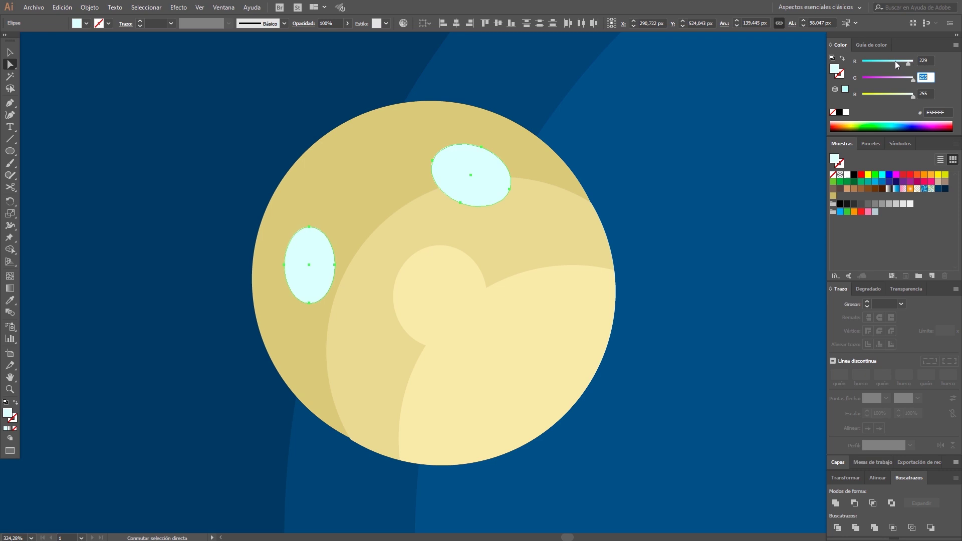
{"action": "type", "text": "217"}
{"action": "key", "text": "Tab"}
{"action": "type", "text": "149"}
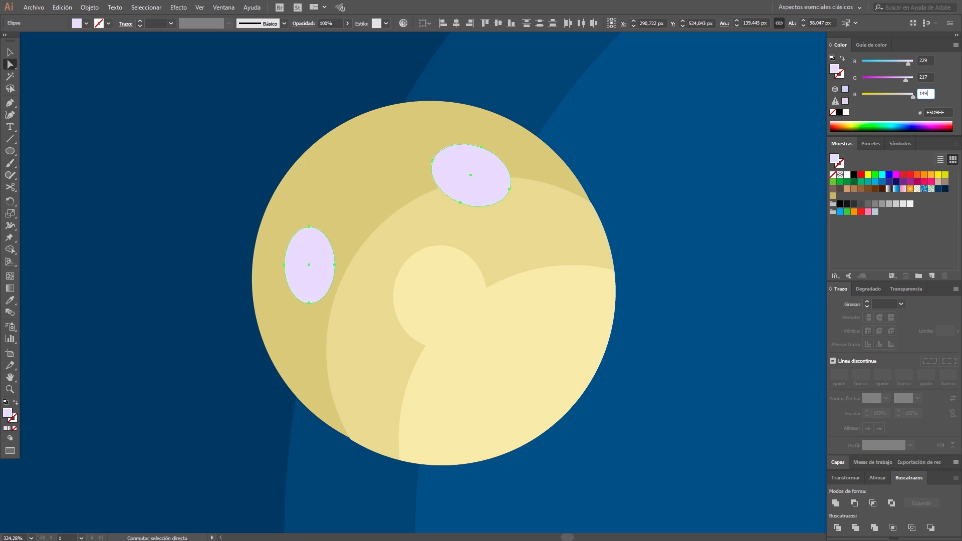
{"action": "key", "text": "Return"}
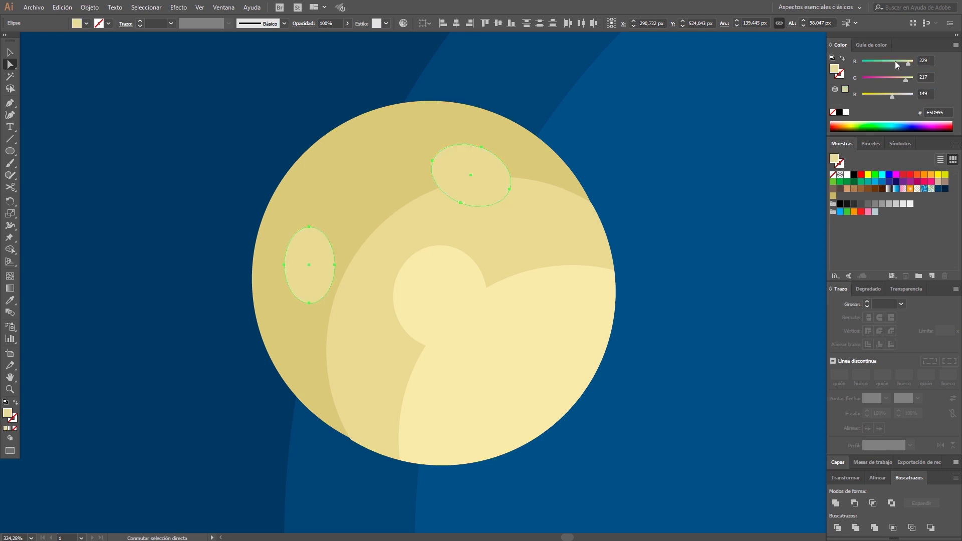
{"action": "left_click", "coordinate": [668, 225]}
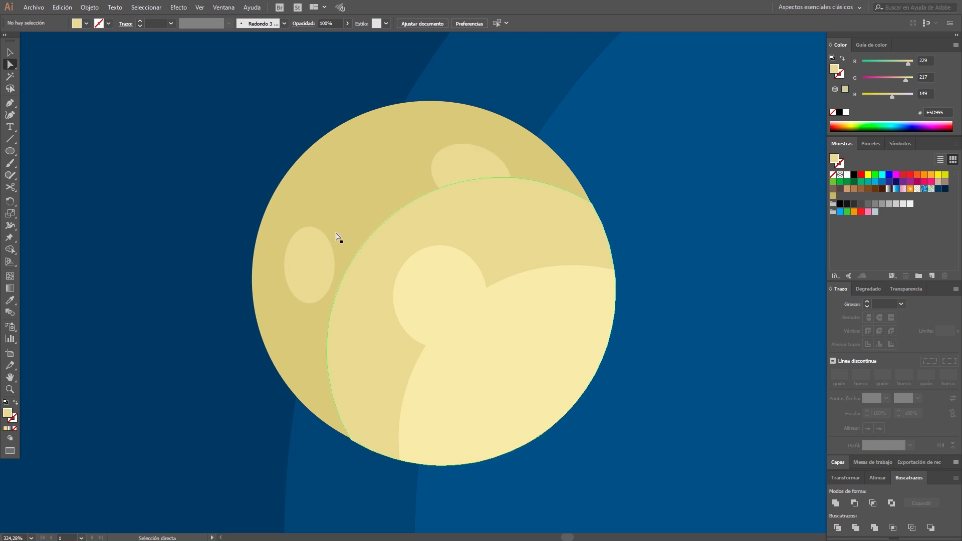
Group the three craters and copy the group.
{"action": "key", "text": "v"}
{"action": "left_click", "coordinate": [318, 282]}
{"action": "left_click", "coordinate": [436, 296], "text": "shift"}
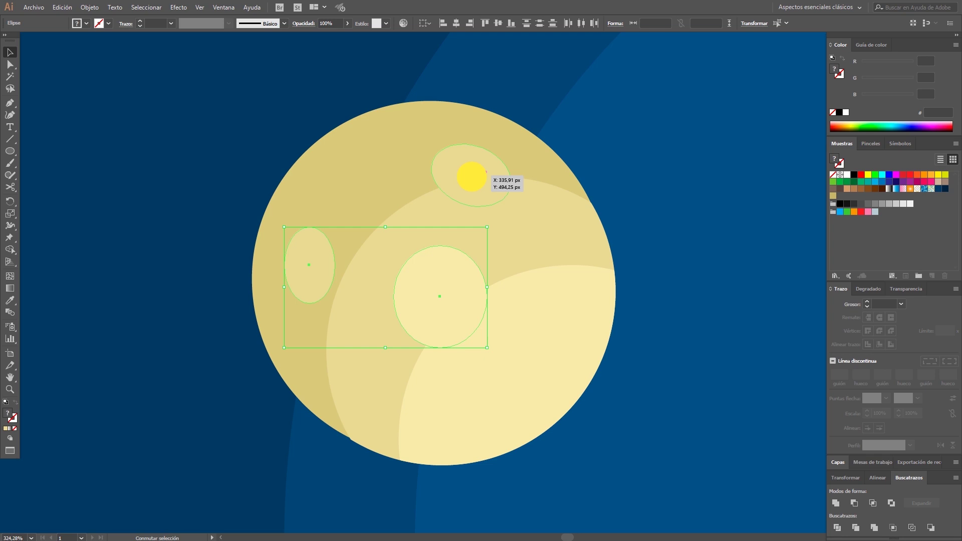
{"action": "left_click", "coordinate": [471, 173], "text": "shift"}
{"action": "key", "text": "ctrl+g"}
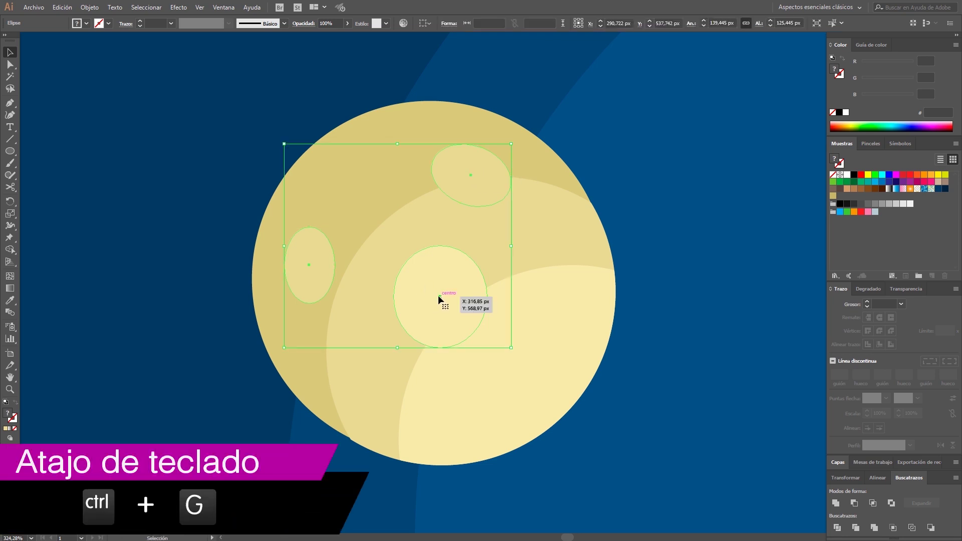
{"action": "key", "text": "a"}
{"action": "key", "text": "v"}
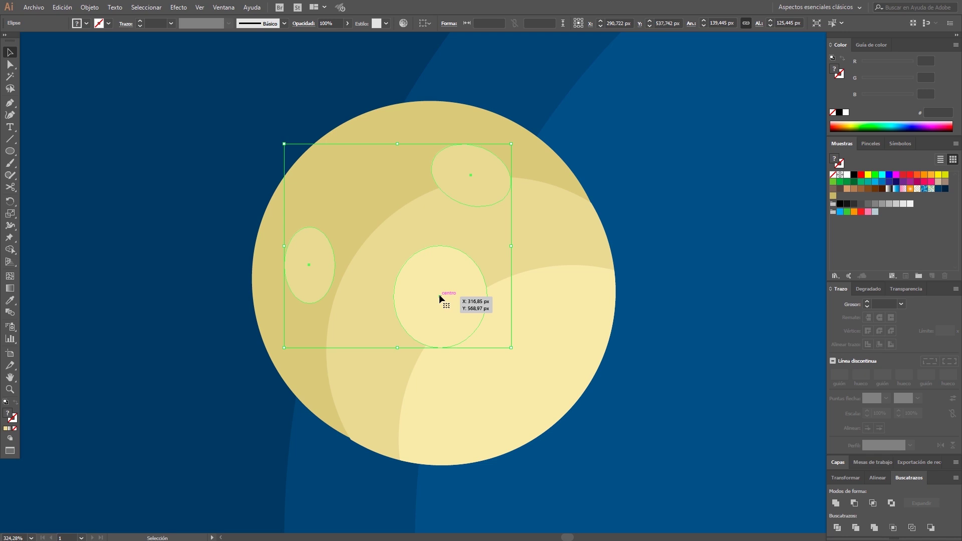
{"action": "key", "text": "ctrl+c"}
Nudge the craters down-right, recolour them BDAC51 as shadows, and paste the pale craters in front.
{"action": "left_click_drag", "start_coordinate": [439, 298], "coordinate": [443, 304]}
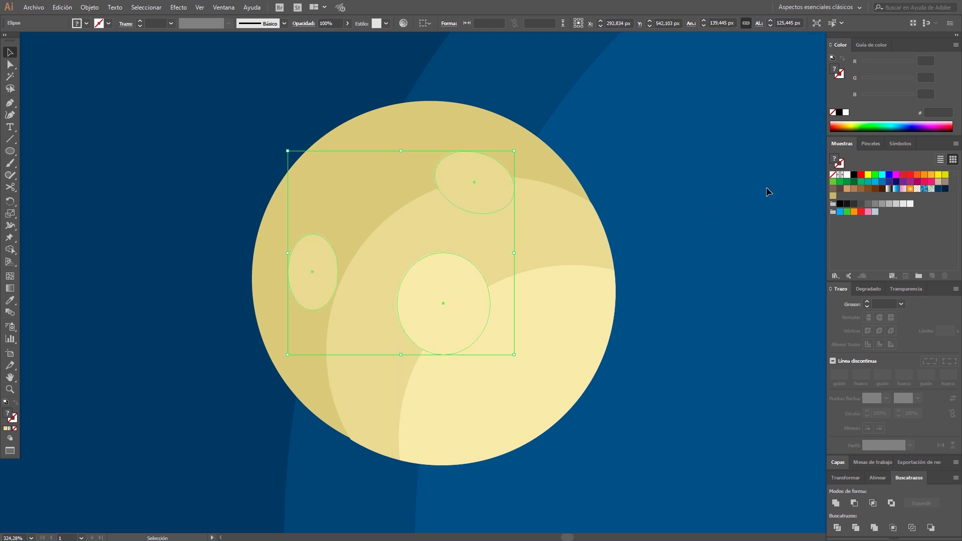
{"action": "left_click", "coordinate": [924, 60]}
{"action": "key", "text": "Tab"}
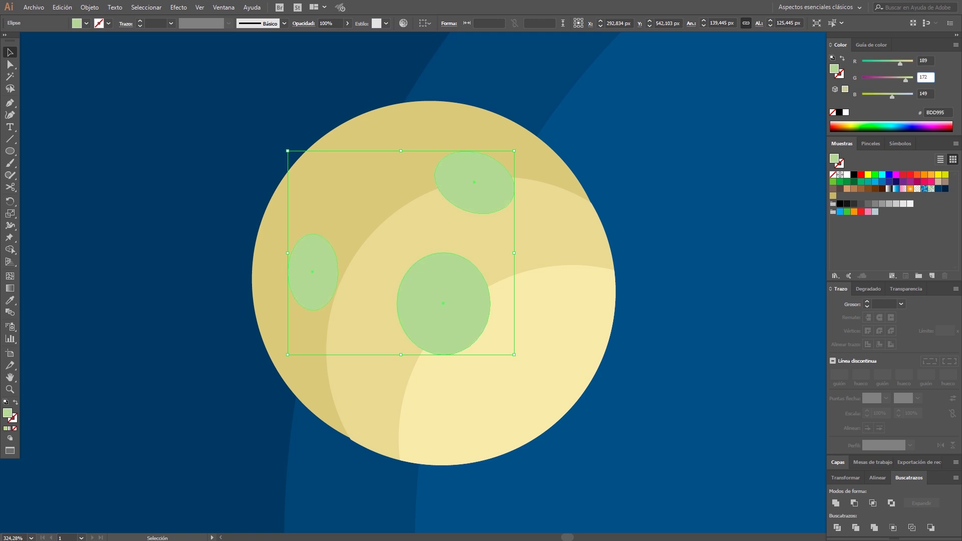
{"action": "key", "text": "Tab"}
{"action": "type", "text": "8"}
{"action": "key", "text": "Tab"}
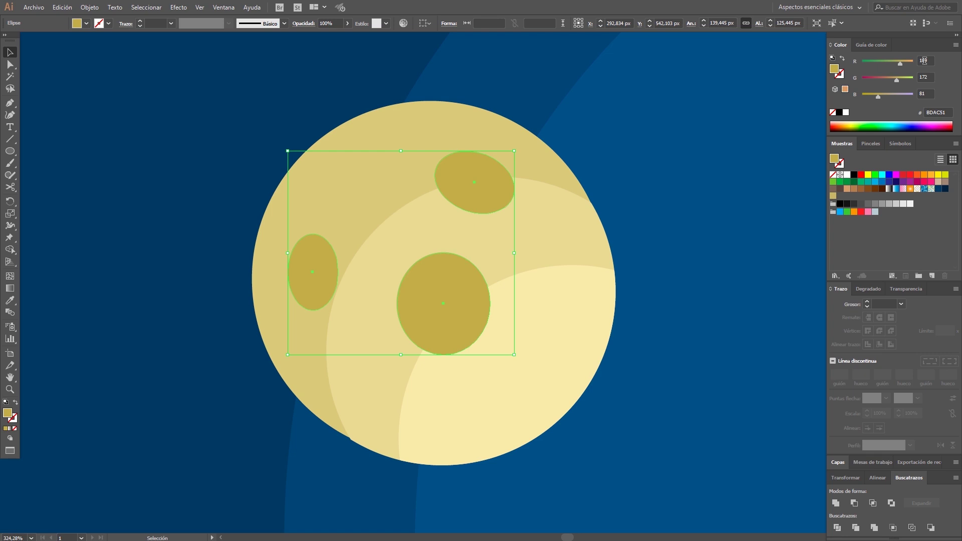
{"action": "key", "text": "a"}
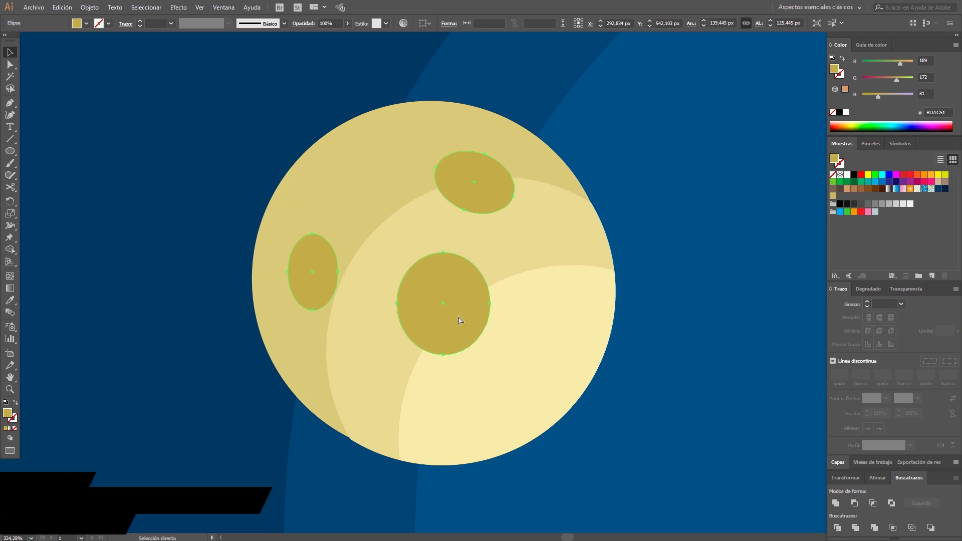
{"action": "key", "text": "v"}
{"action": "key", "text": "ctrl+f"}
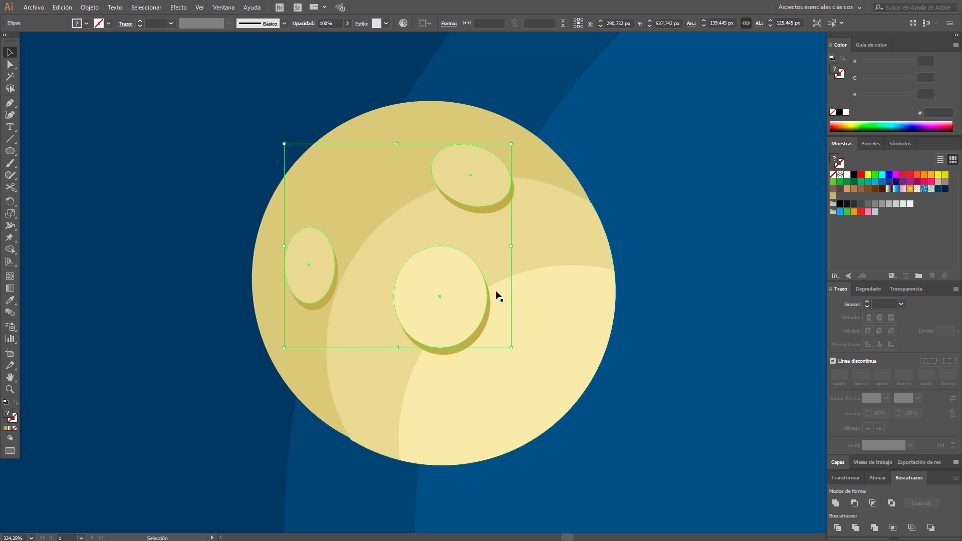
Intersect a front copy of the moon circle with the cream lens highlight to clip it to the moon's edge.
{"action": "right_click", "coordinate": [548, 258]}
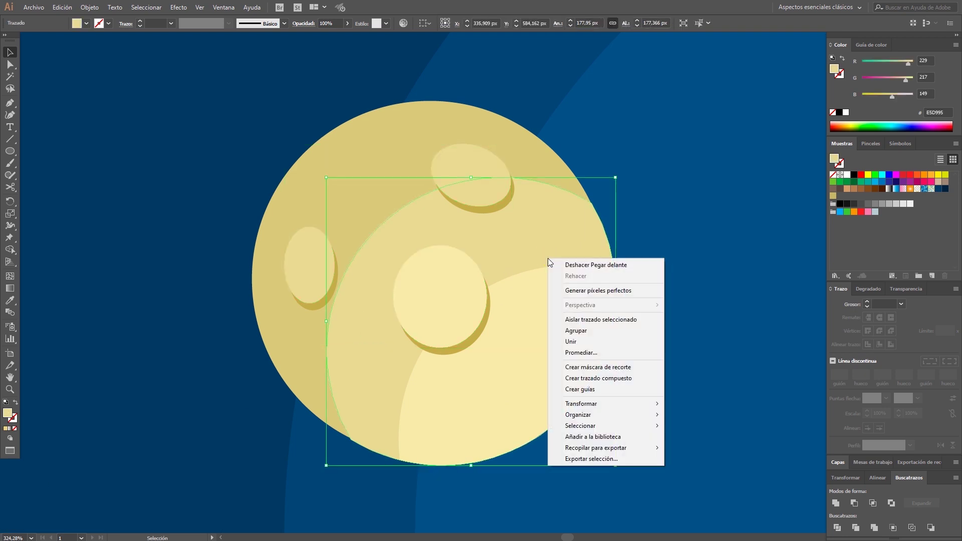
{"action": "left_click", "coordinate": [547, 161]}
{"action": "key", "text": "ctrl+shift+b"}
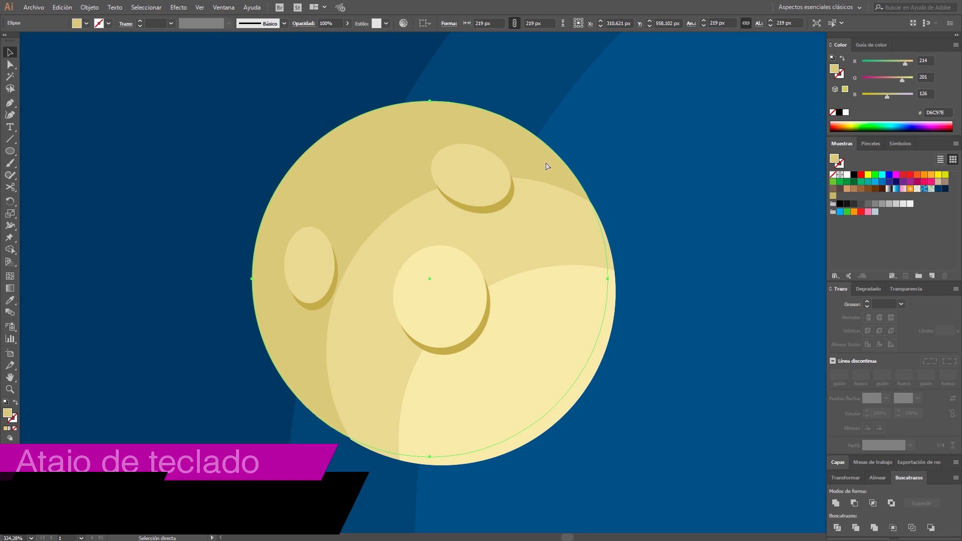
{"action": "key", "text": "ctrl+f"}
{"action": "left_click", "coordinate": [571, 220], "text": "shift"}
{"action": "left_click", "coordinate": [873, 503]}
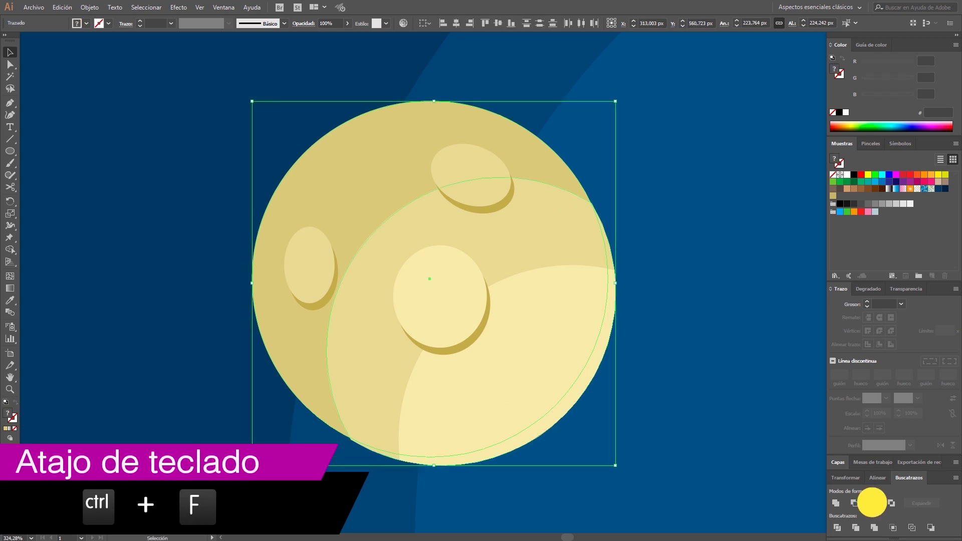
{"action": "key", "text": "ctrl+z"}
{"action": "key", "text": "ctrl+z"}
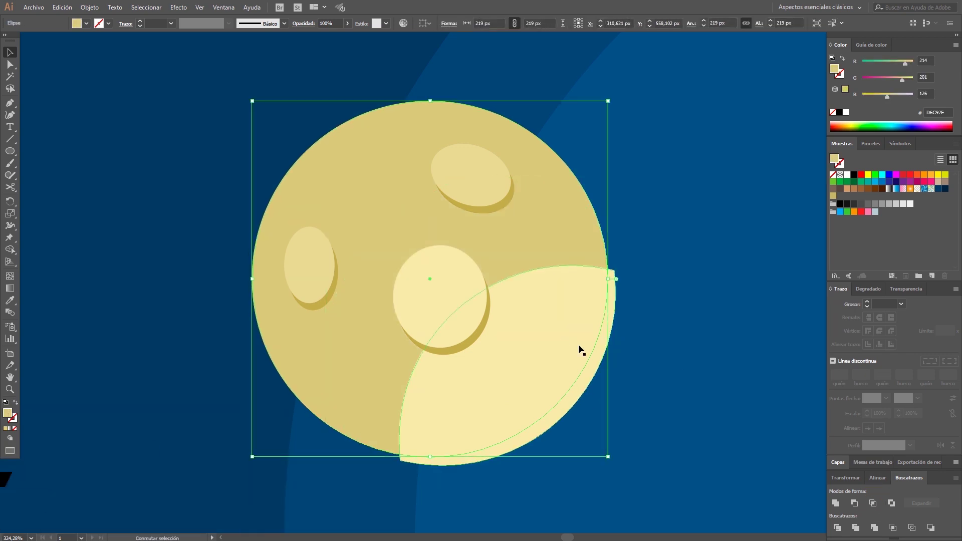
{"action": "left_click", "coordinate": [580, 343], "text": "shift"}
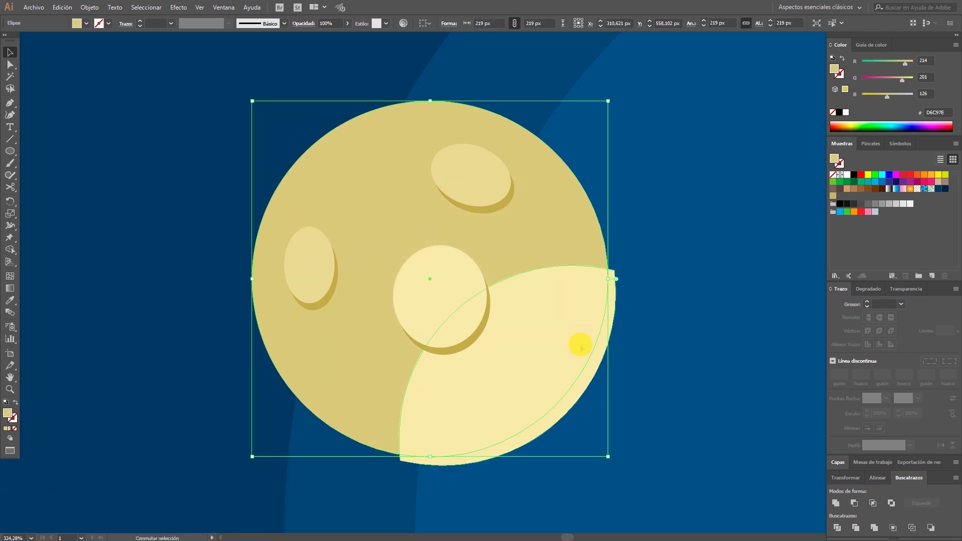
{"action": "left_click", "coordinate": [872, 506]}
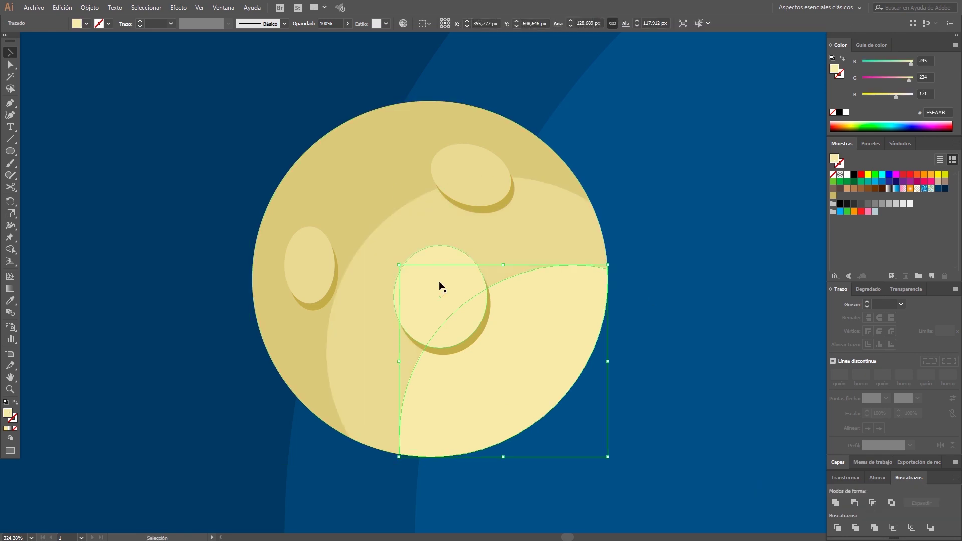
Select every part of the moon and group them.
{"action": "key", "text": "ctrl+minus"}
{"action": "key", "text": "ctrl+minus"}
{"action": "left_click_drag", "start_coordinate": [231, 168], "coordinate": [394, 331]}
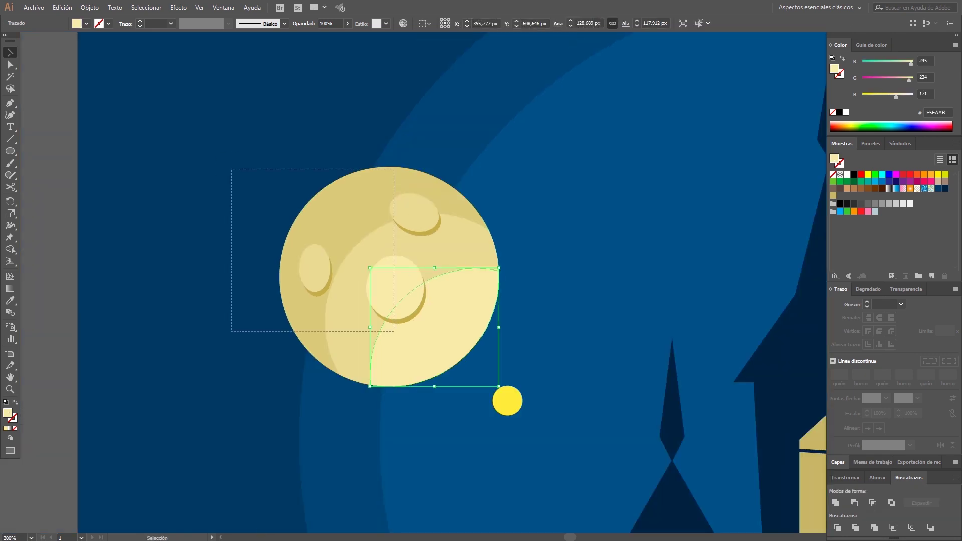
{"action": "left_click_drag", "start_coordinate": [507, 401], "coordinate": [554, 412]}
{"action": "key", "text": "ctrl+g"}
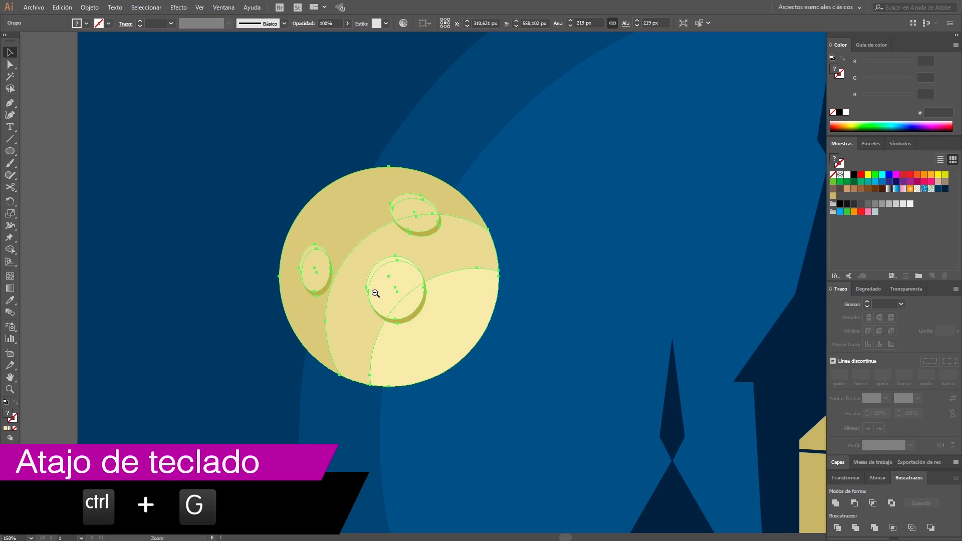
Enlarge the moon to about 275 px and place it in the upper-left sky above the castle's left tower.
{"action": "left_click", "coordinate": [376, 294], "text": "alt"}
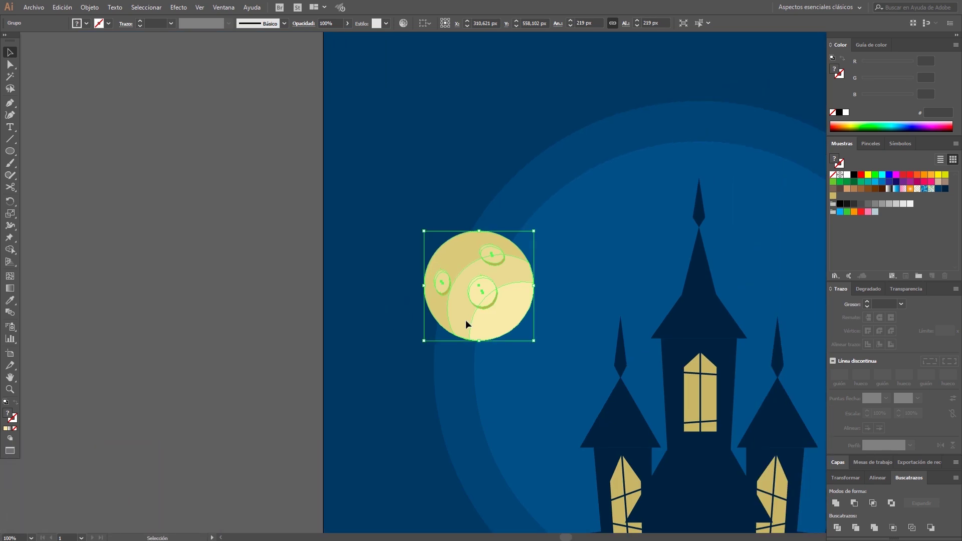
{"action": "left_click_drag", "start_coordinate": [535, 341], "coordinate": [547, 355]}
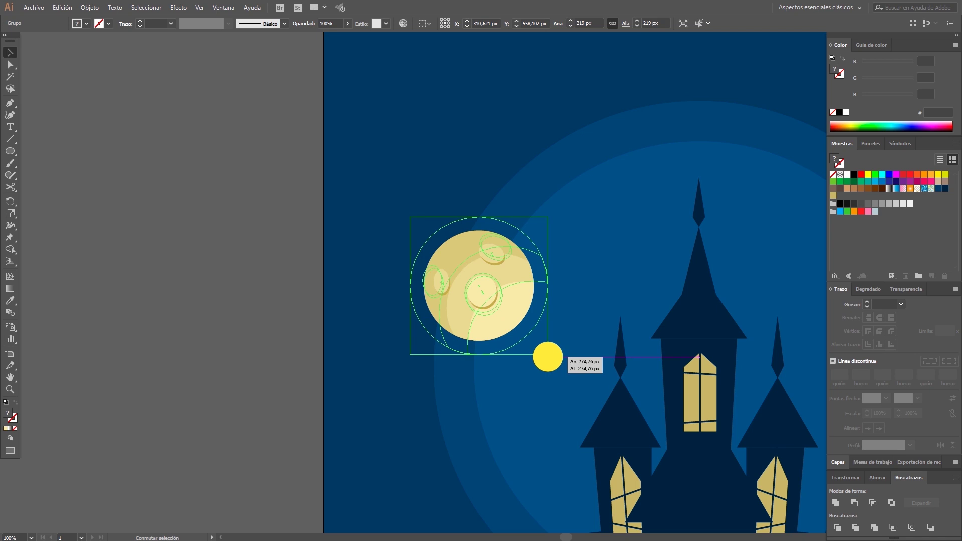
{"action": "left_click_drag", "start_coordinate": [489, 295], "coordinate": [565, 187]}
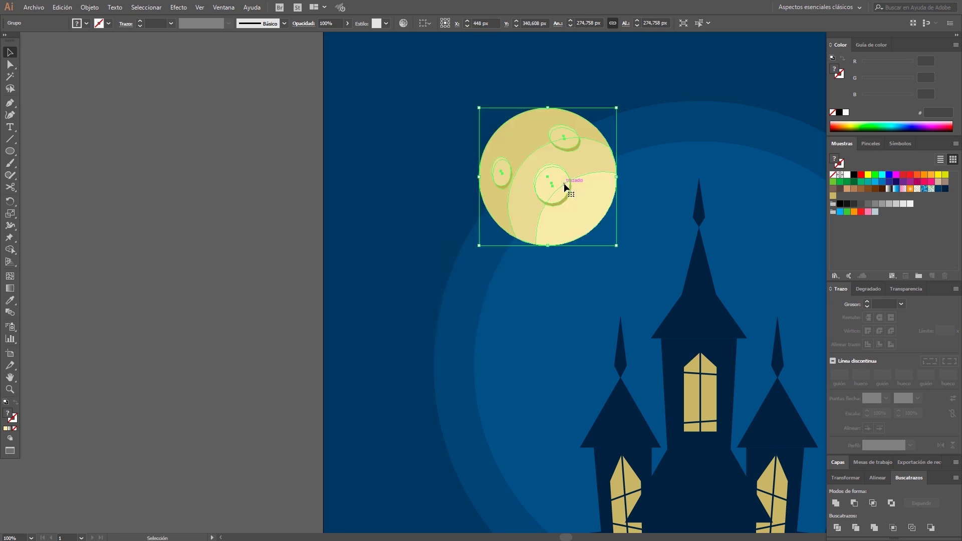
{"action": "scroll", "coordinate": [438, 245], "scroll_direction": "right", "scroll_amount": 5}
{"action": "scroll", "coordinate": [438, 245], "scroll_direction": "down", "scroll_amount": 2}
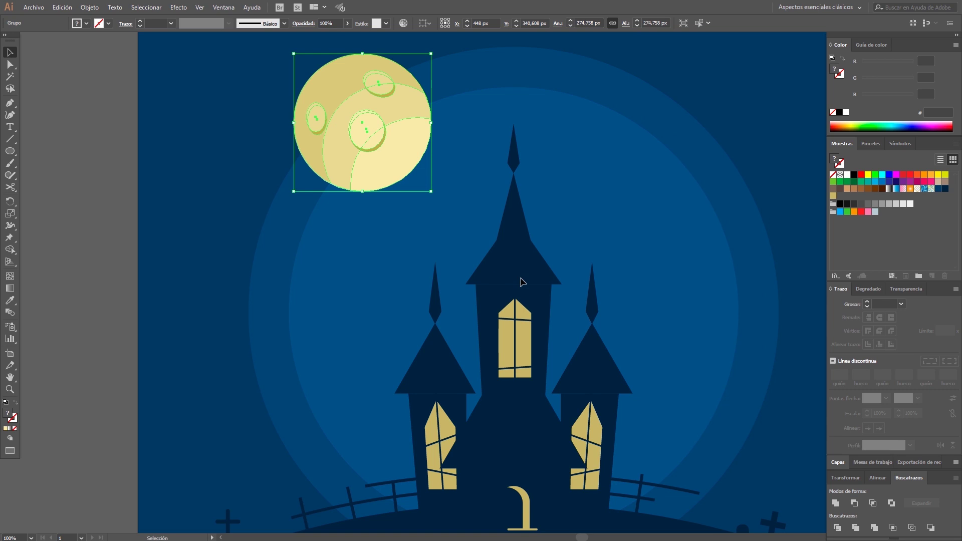
{"action": "scroll", "coordinate": [511, 302], "scroll_direction": "down", "scroll_amount": 1}
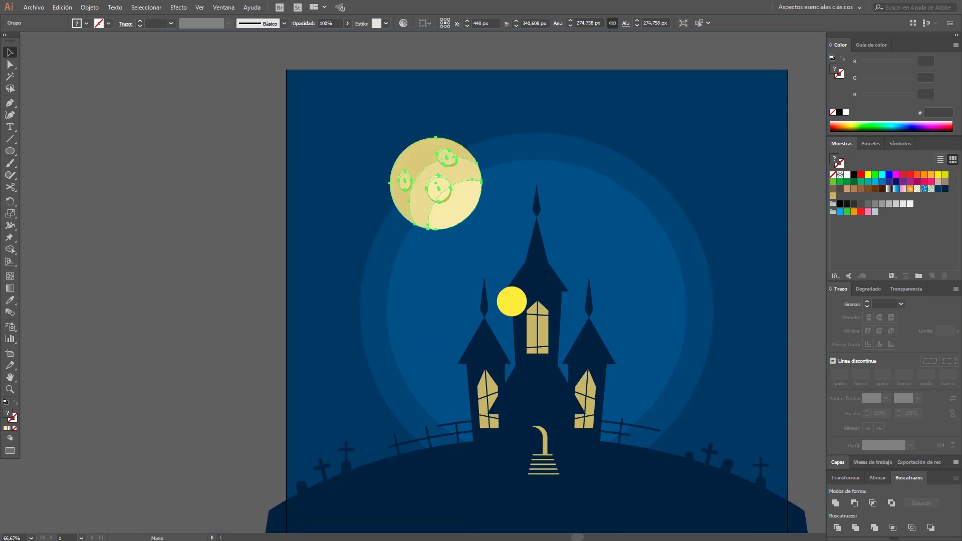
{"action": "left_click_drag", "start_coordinate": [512, 301], "coordinate": [422, 289]}
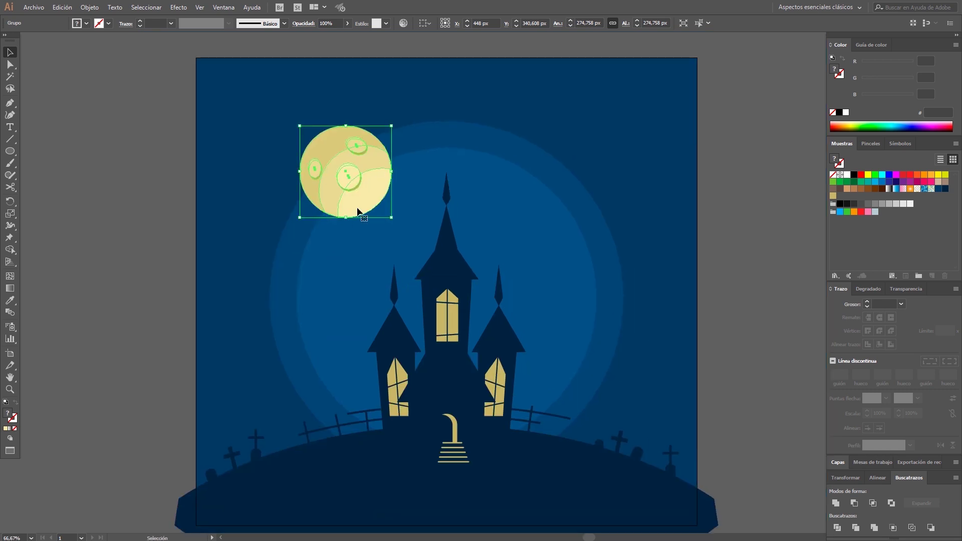
{"action": "left_click_drag", "start_coordinate": [358, 185], "coordinate": [343, 190]}
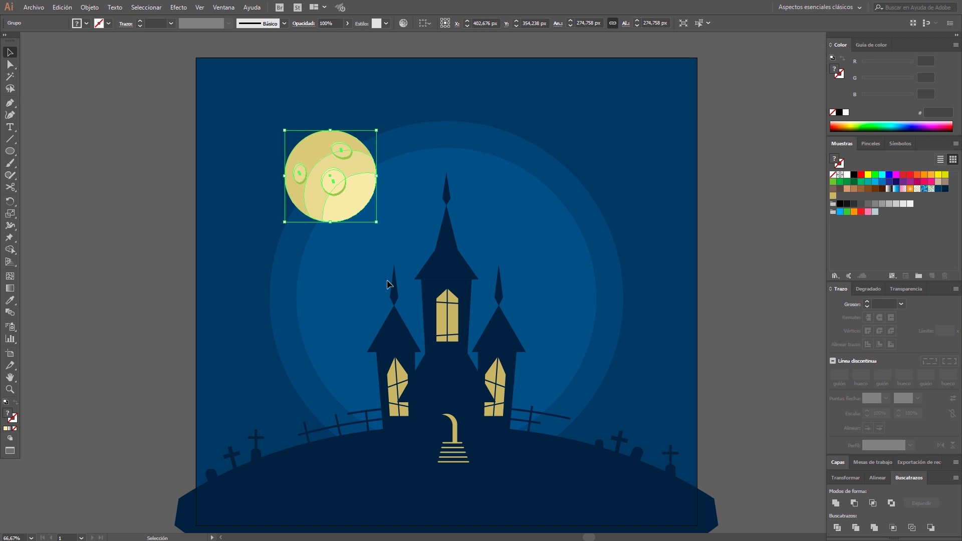
Zoom in and Pen-draw a closed five-point cream shard at the central spire tip.
{"action": "left_click", "coordinate": [10, 103]}
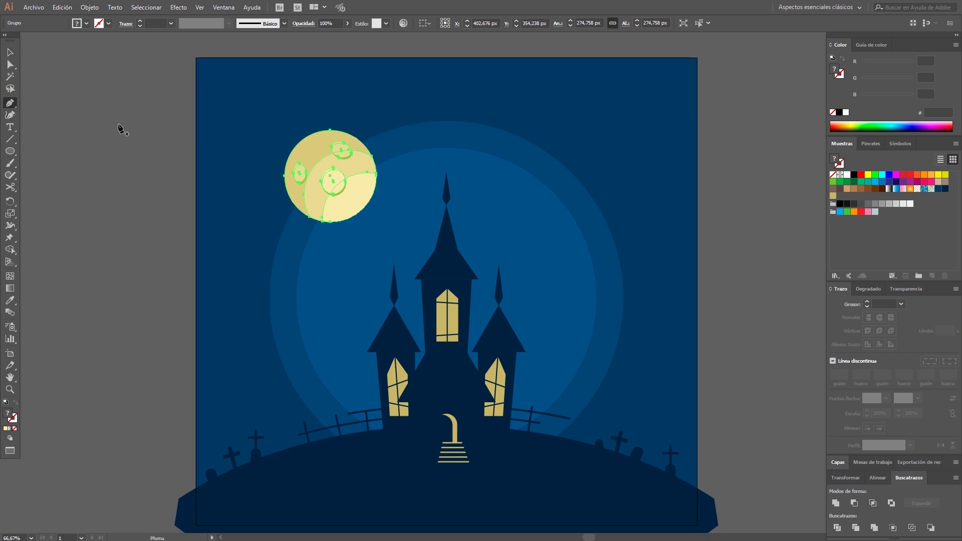
{"action": "mouse_move", "coordinate": [289, 138]}
{"action": "left_mouse_down"}
{"action": "mouse_move", "coordinate": [568, 362]}
{"action": "mouse_move", "coordinate": [609, 406]}
{"action": "left_mouse_up"}
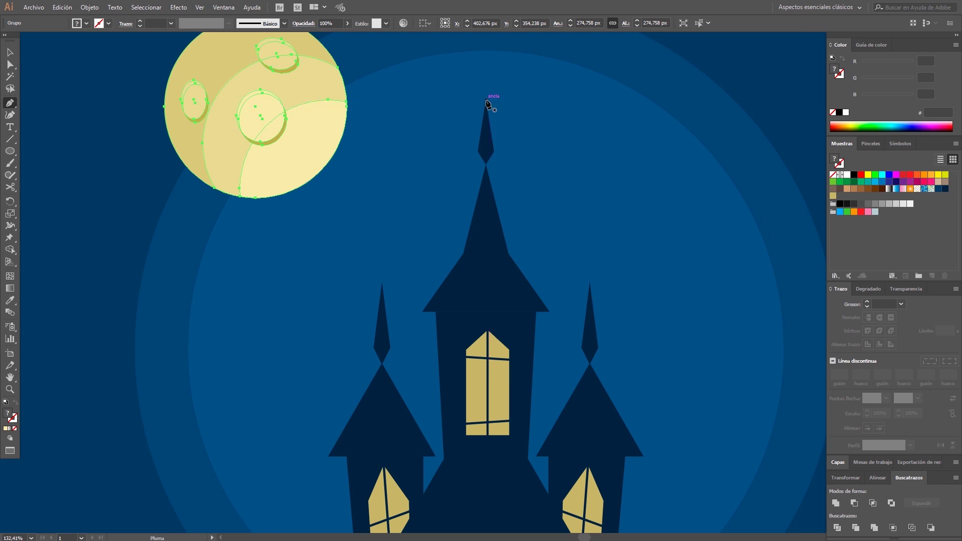
{"action": "left_click", "coordinate": [486, 100]}
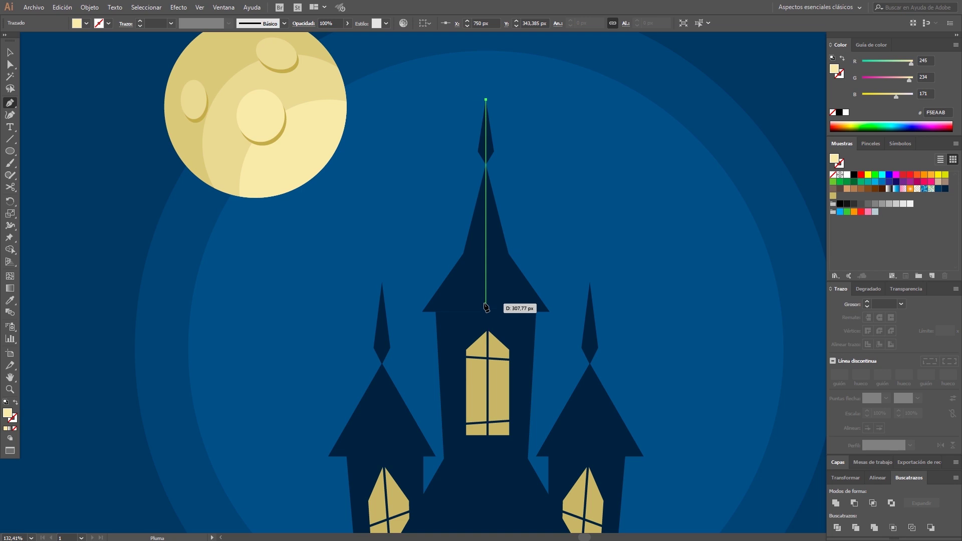
{"action": "left_click", "coordinate": [486, 259]}
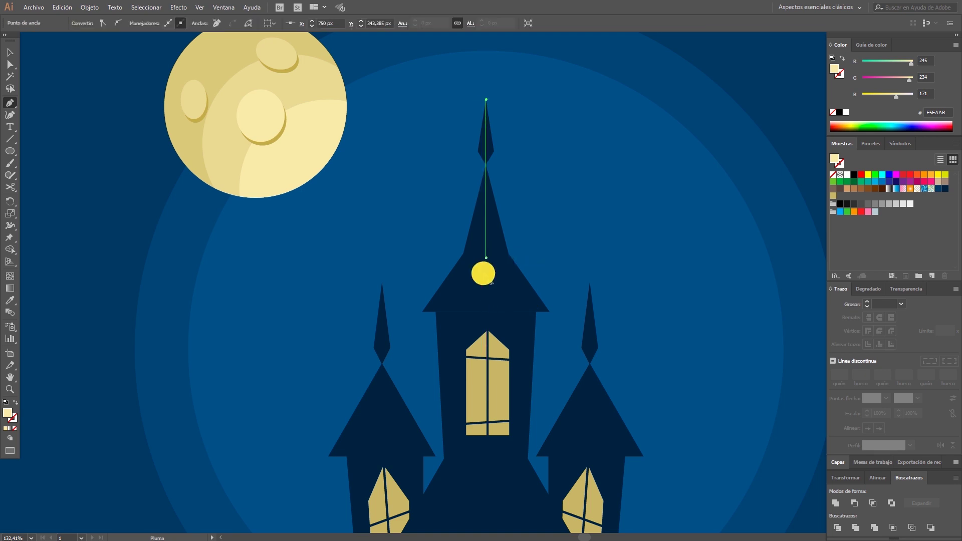
{"action": "left_click", "coordinate": [460, 311]}
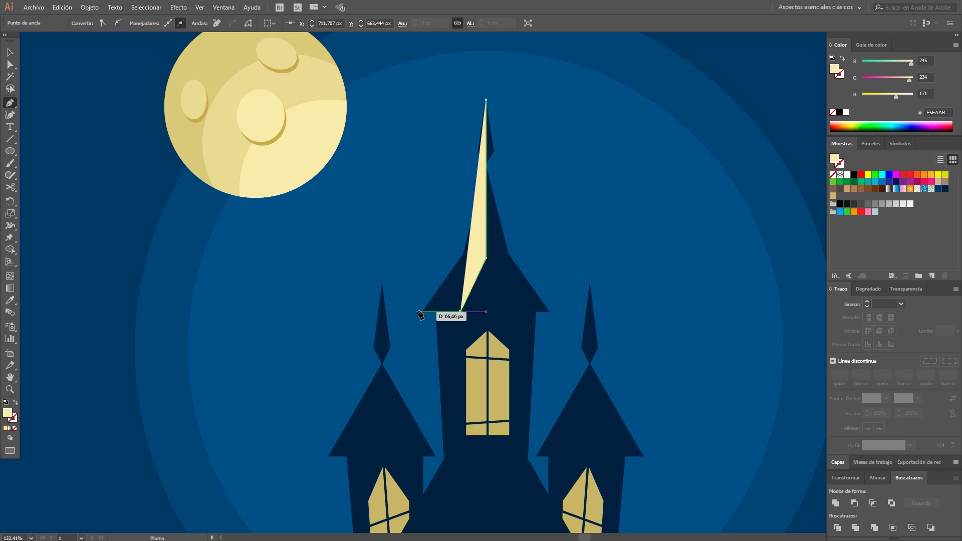
{"action": "left_click", "coordinate": [423, 311]}
{"action": "left_click", "coordinate": [423, 166]}
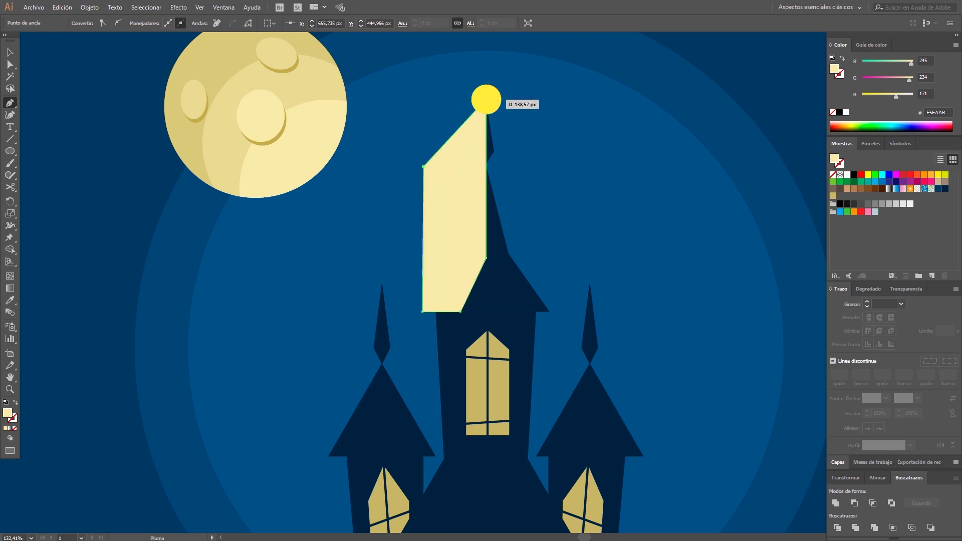
{"action": "left_click", "coordinate": [485, 100]}
Draw a jagged seven-point cream shard down the main tower, then begin one at the left spire.
{"action": "left_click_drag", "start_coordinate": [418, 270], "coordinate": [453, 191]}
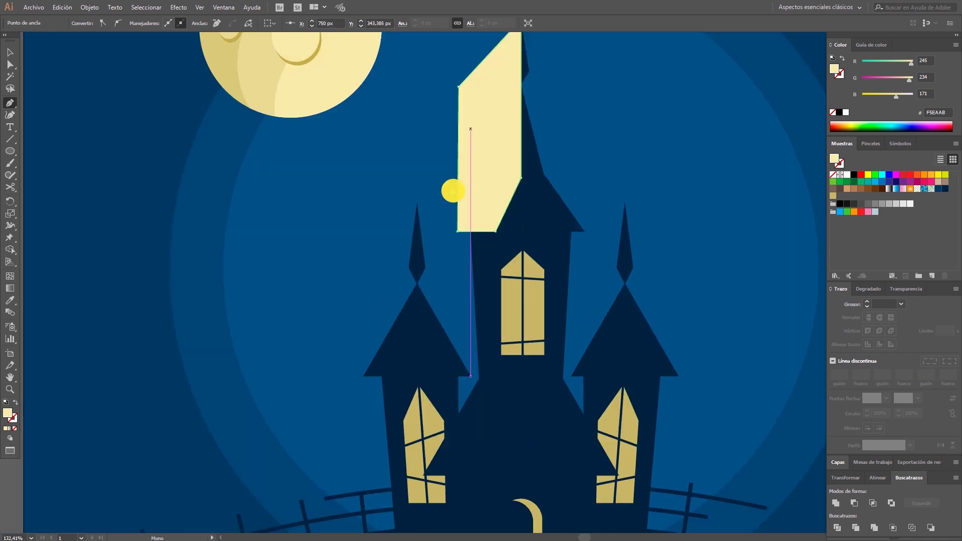
{"action": "left_click", "coordinate": [463, 238]}
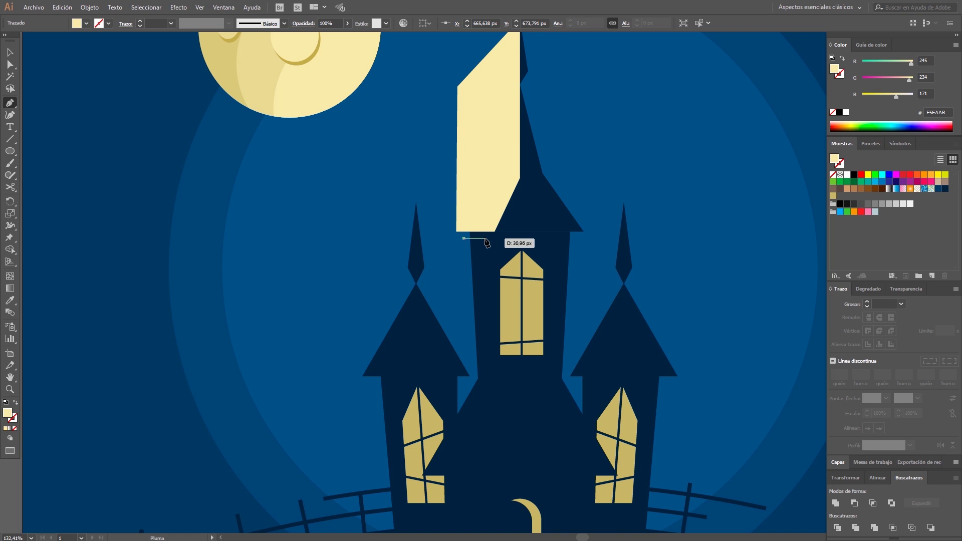
{"action": "left_click", "coordinate": [483, 238]}
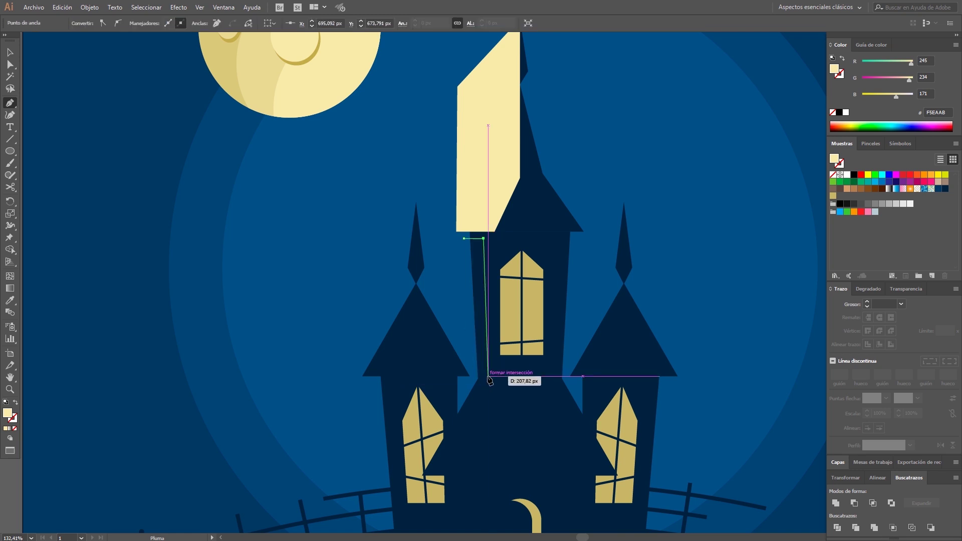
{"action": "left_click", "coordinate": [488, 376]}
{"action": "left_click", "coordinate": [506, 376]}
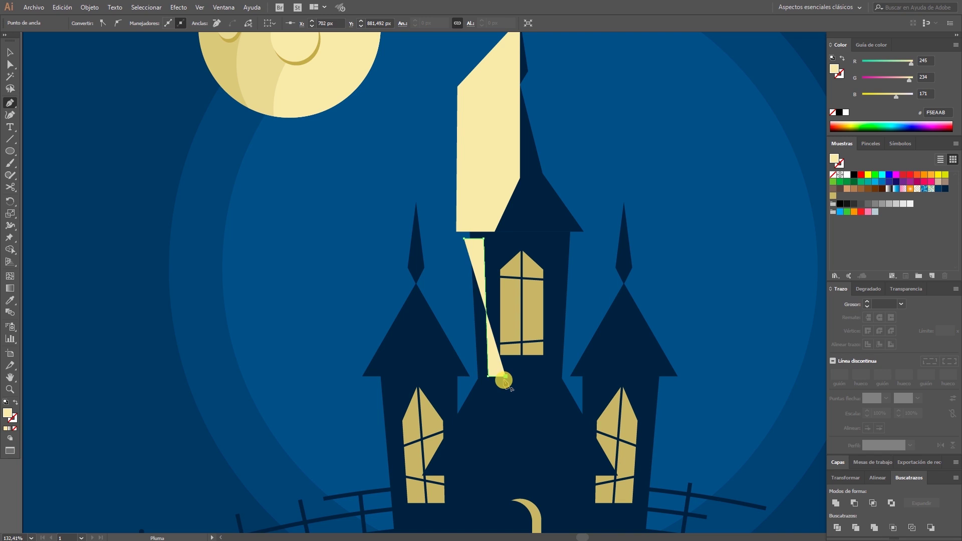
{"action": "left_click", "coordinate": [460, 412]}
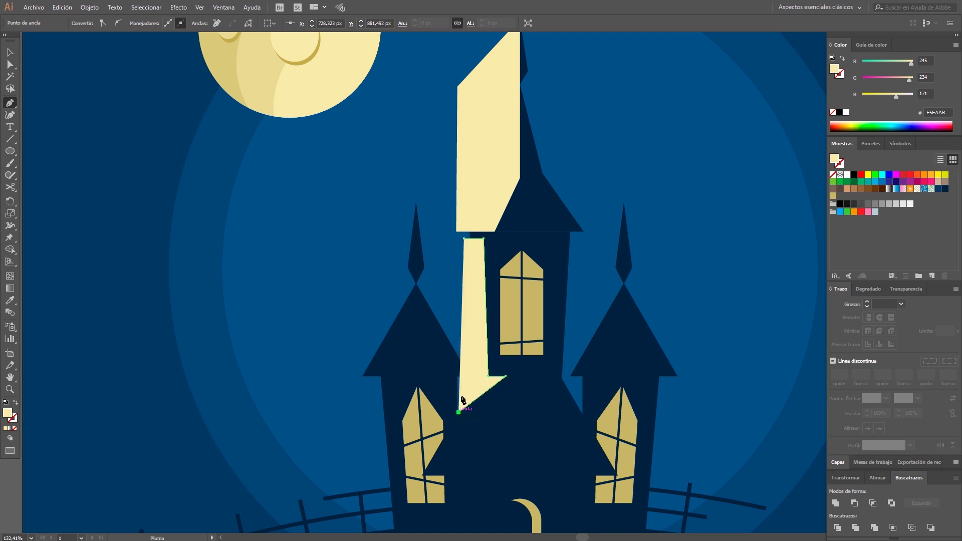
{"action": "left_click", "coordinate": [474, 371]}
{"action": "left_click", "coordinate": [453, 293]}
{"action": "left_click", "coordinate": [464, 239]}
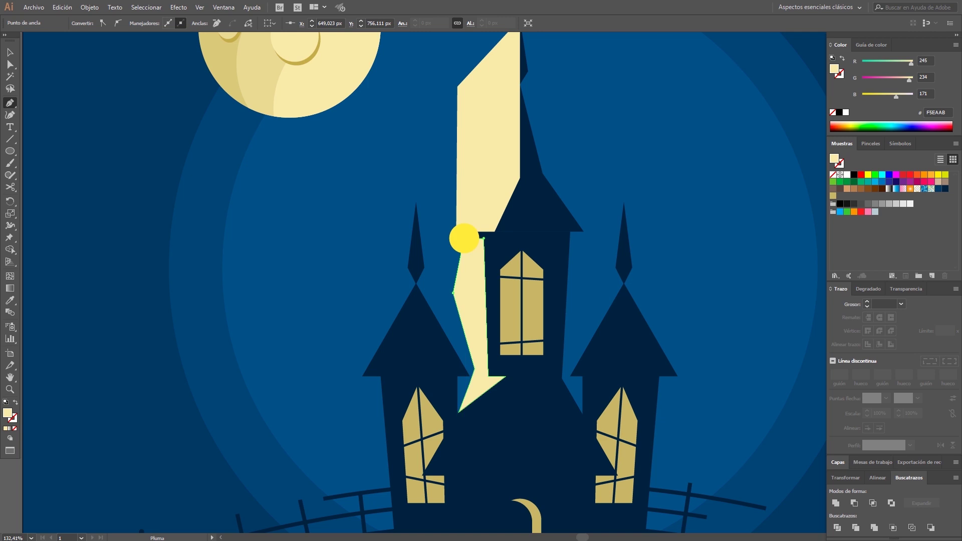
{"action": "scroll", "coordinate": [462, 301], "scroll_direction": "down", "scroll_amount": 3}
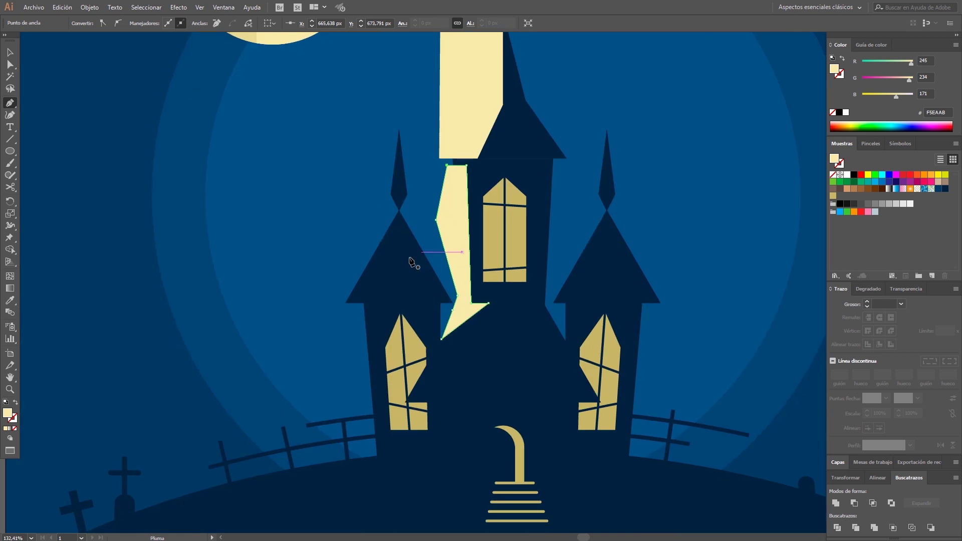
{"action": "left_click", "coordinate": [399, 129]}
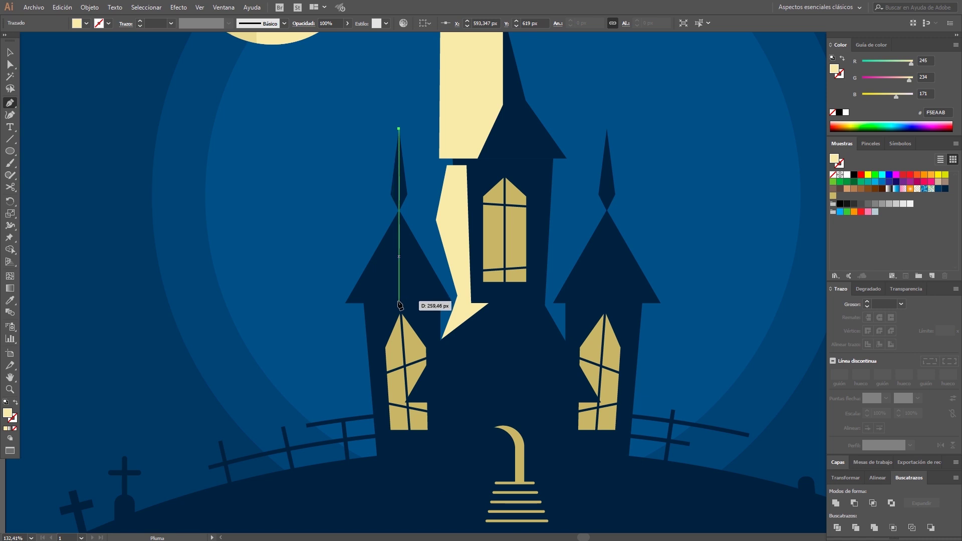
Complete the closed cream shard over the left spire and deselect it.
{"action": "left_click", "coordinate": [399, 302]}
{"action": "left_click", "coordinate": [344, 303]}
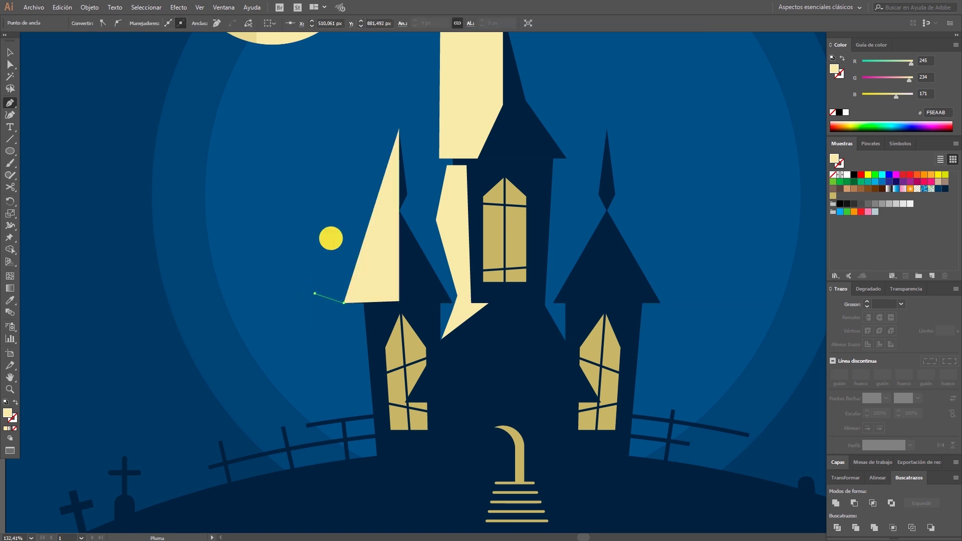
{"action": "left_click", "coordinate": [315, 294]}
{"action": "left_click", "coordinate": [354, 165]}
{"action": "left_click", "coordinate": [398, 129]}
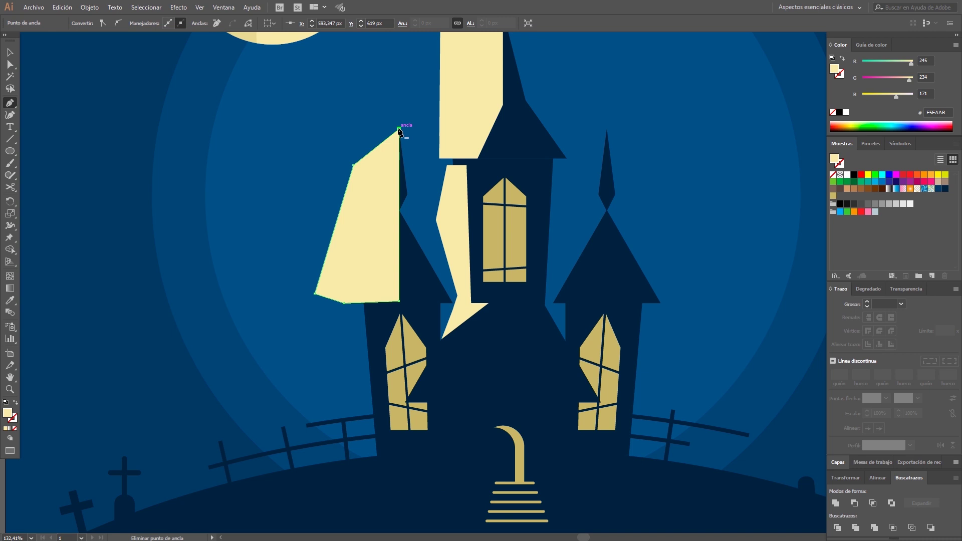
{"action": "scroll", "coordinate": [388, 140], "scroll_direction": "down", "scroll_amount": 5}
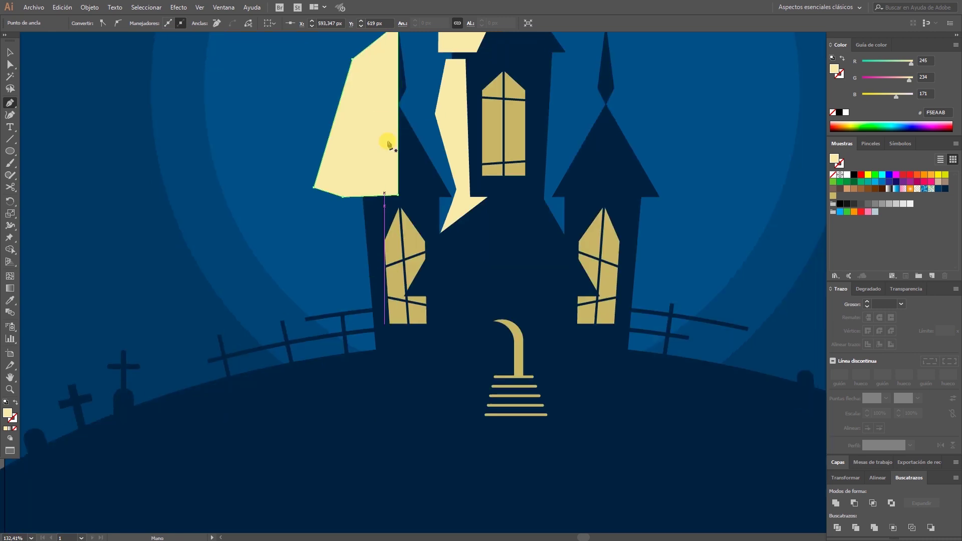
{"action": "key", "text": "ctrl+shift+a"}
Draw a thin three-point cream sliver beneath the left spire shard.
{"action": "left_click", "coordinate": [355, 200]}
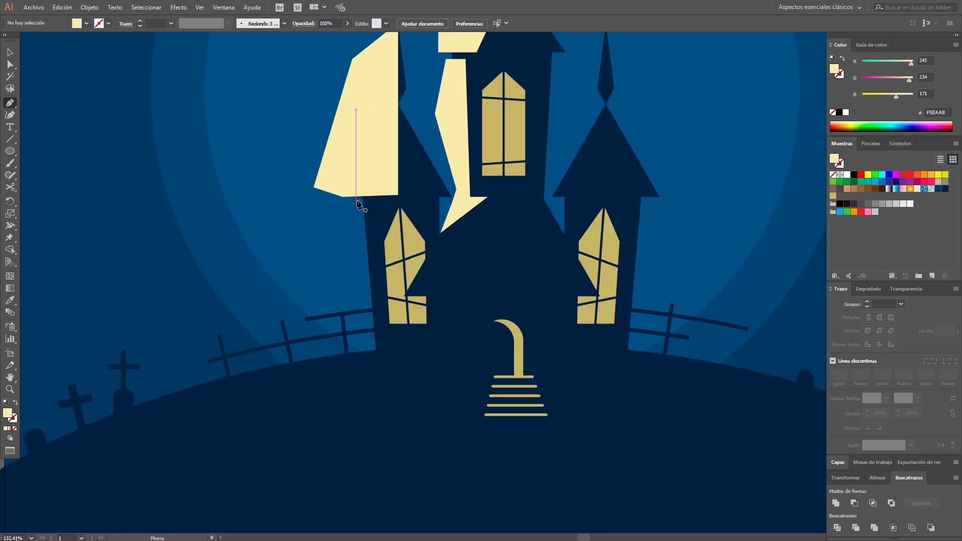
{"action": "left_click", "coordinate": [372, 200]}
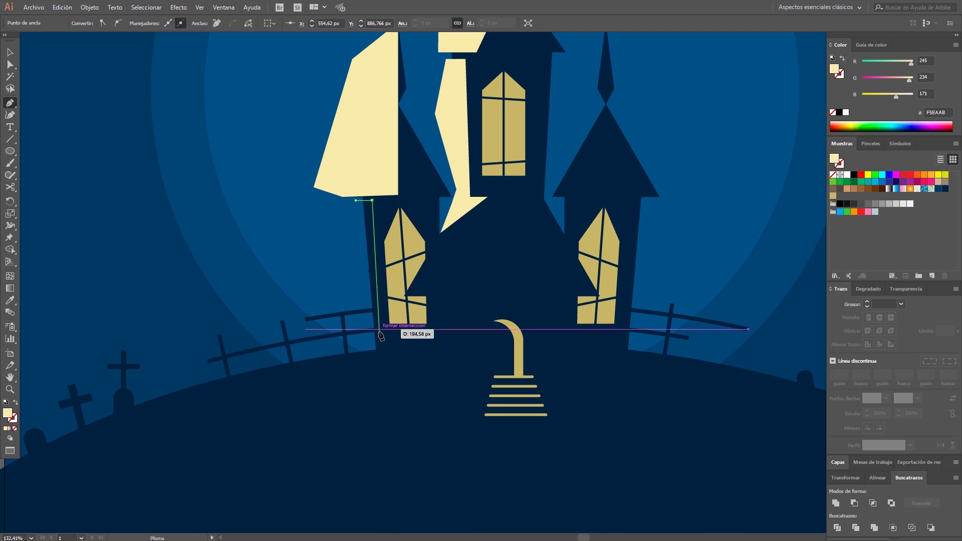
{"action": "left_click", "coordinate": [375, 337]}
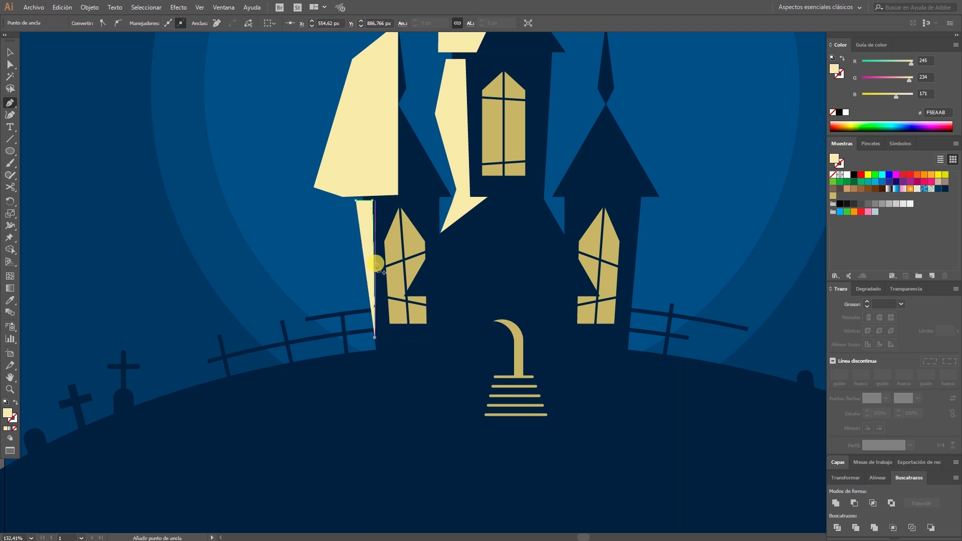
{"action": "left_click_drag", "start_coordinate": [445, 160], "coordinate": [348, 298]}
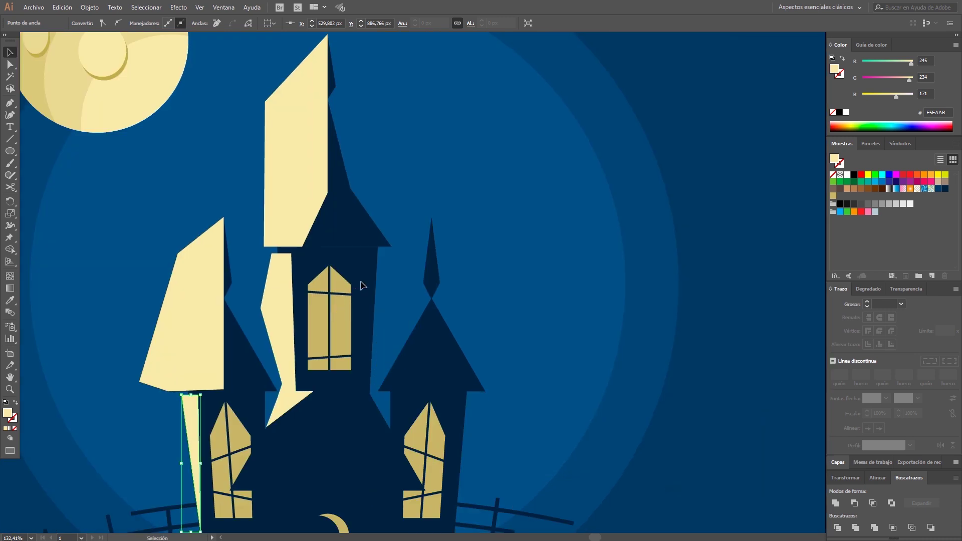
Nudge the tall shard's bottom corner slightly left and fit the artboard in view.
{"action": "key", "text": "a"}
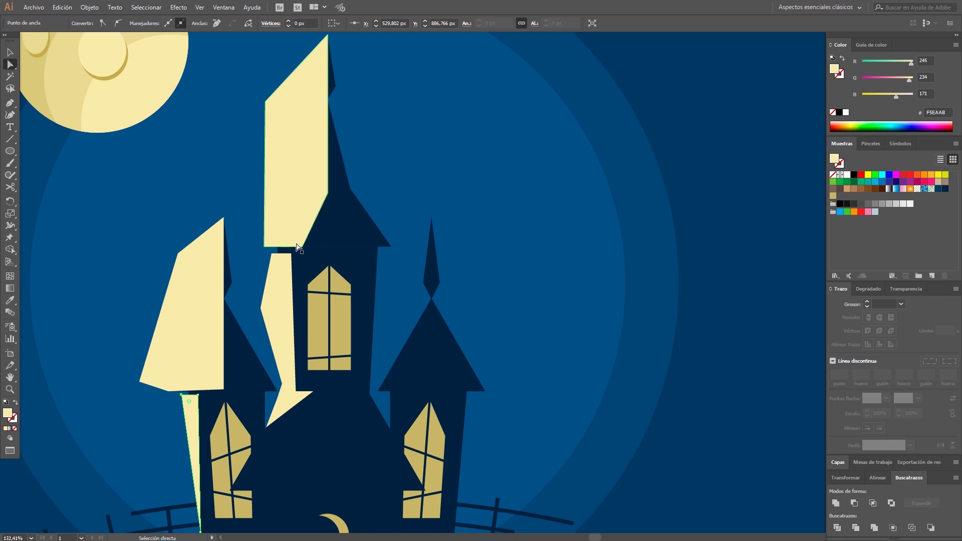
{"action": "left_click_drag", "start_coordinate": [303, 246], "coordinate": [292, 246]}
{"action": "left_click_drag", "start_coordinate": [351, 163], "coordinate": [354, 279]}
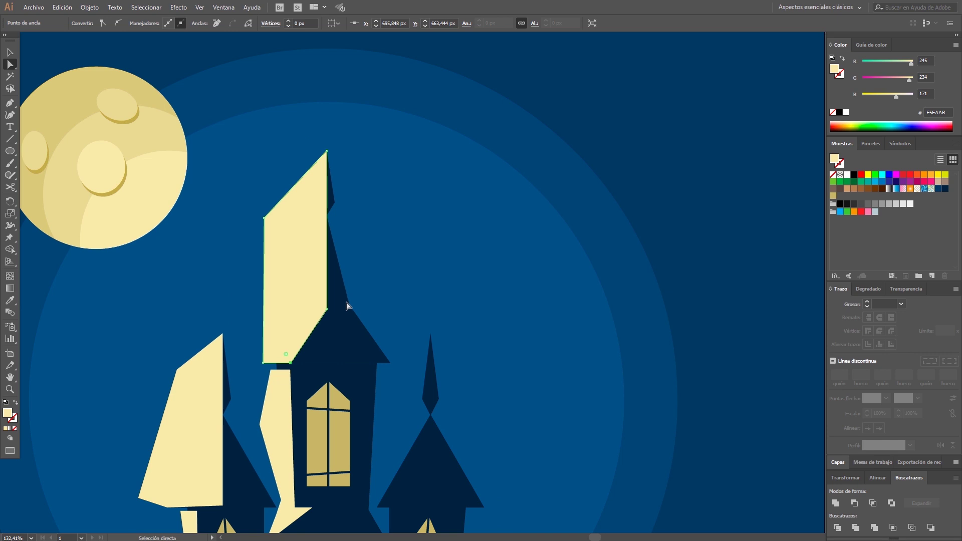
{"action": "key", "text": "v"}
{"action": "key", "text": "ctrl+minus"}
{"action": "key", "text": "ctrl+minus"}
Hide the moon layer, unlock the castle layer, and select the tower, triangle and side towers.
{"action": "left_click_drag", "start_coordinate": [450, 328], "coordinate": [268, 325]}
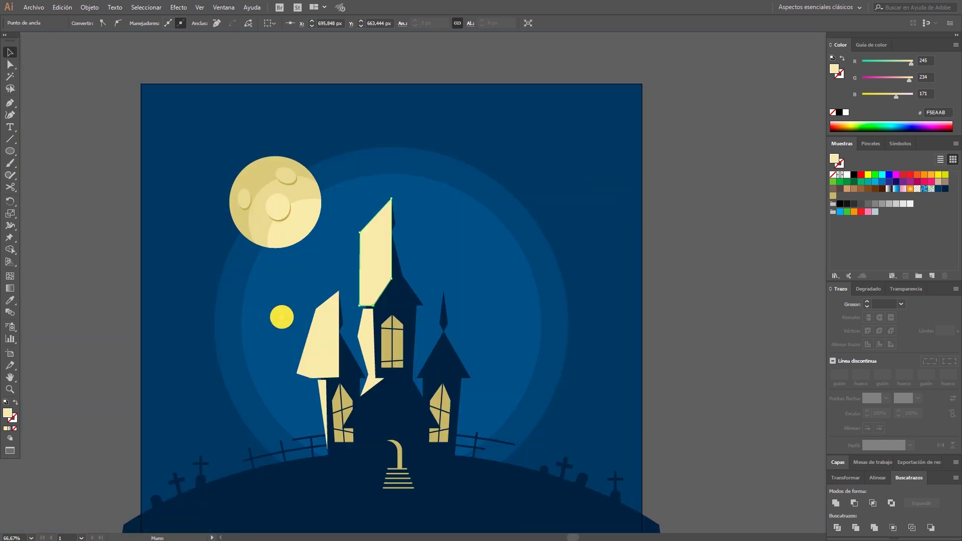
{"action": "left_click", "coordinate": [836, 463]}
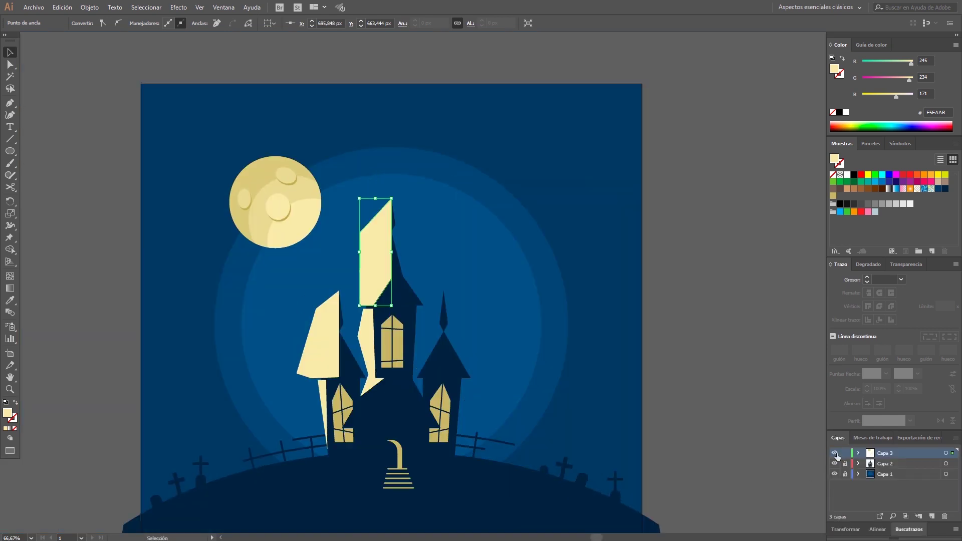
{"action": "left_click", "coordinate": [835, 454]}
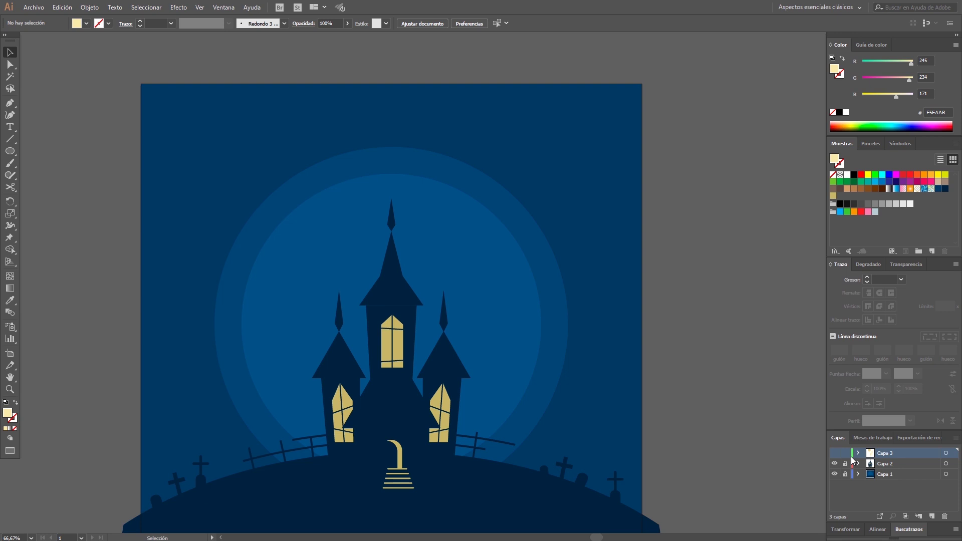
{"action": "left_click", "coordinate": [847, 463]}
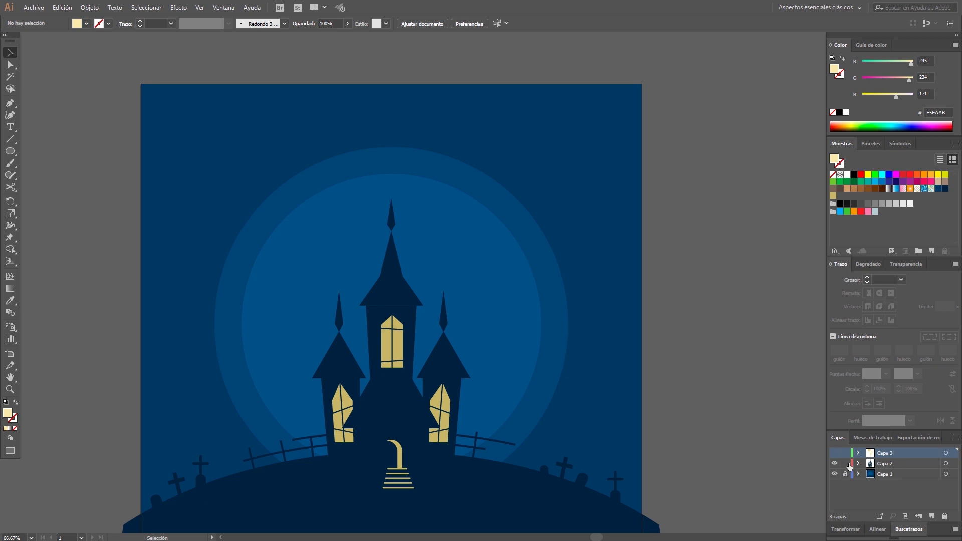
{"action": "left_click", "coordinate": [395, 284]}
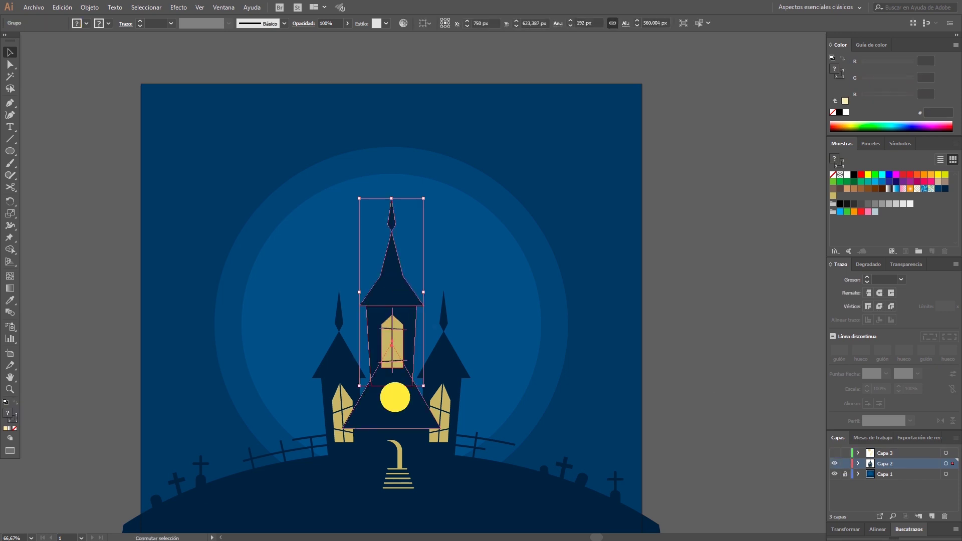
{"action": "left_click", "coordinate": [400, 396], "text": "shift"}
{"action": "left_click", "coordinate": [340, 333], "text": "shift"}
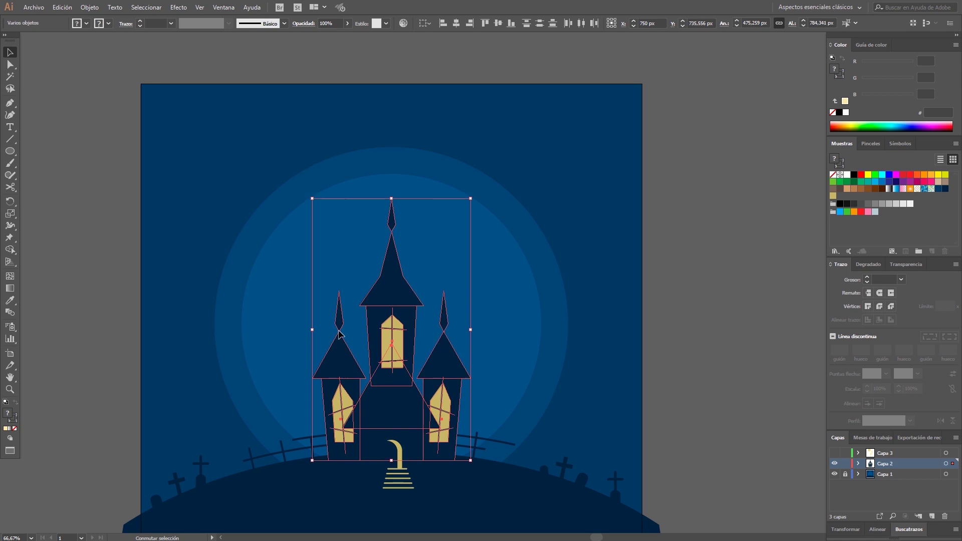
{"action": "key", "text": "a"}
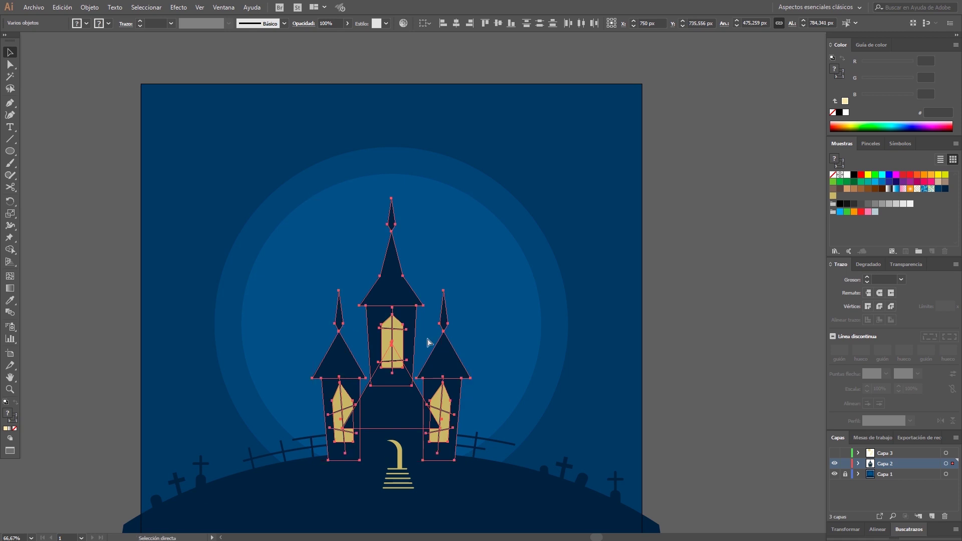
Copy the castle, lock Capa 2, show and activate Capa 3, and paste it in front.
{"action": "key", "text": "ctrl+c"}
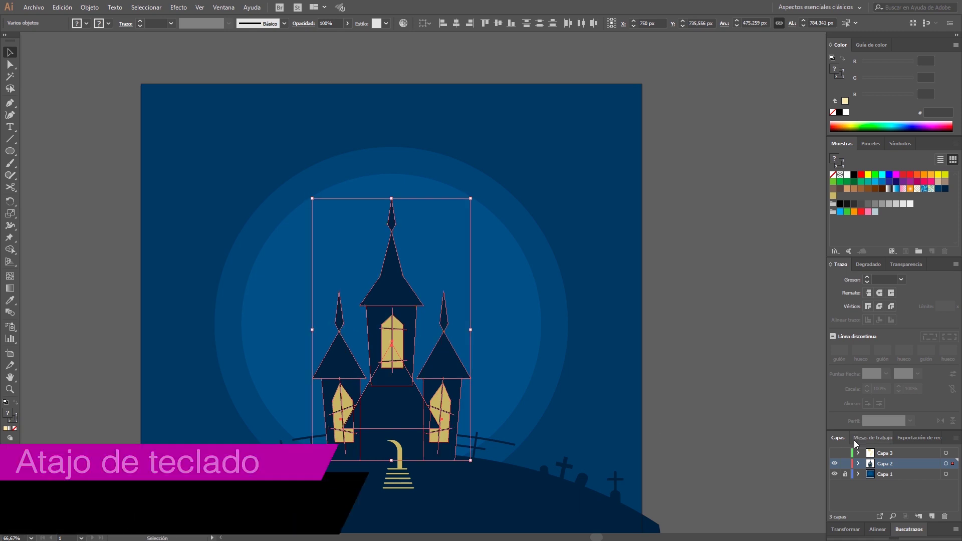
{"action": "left_click", "coordinate": [845, 464]}
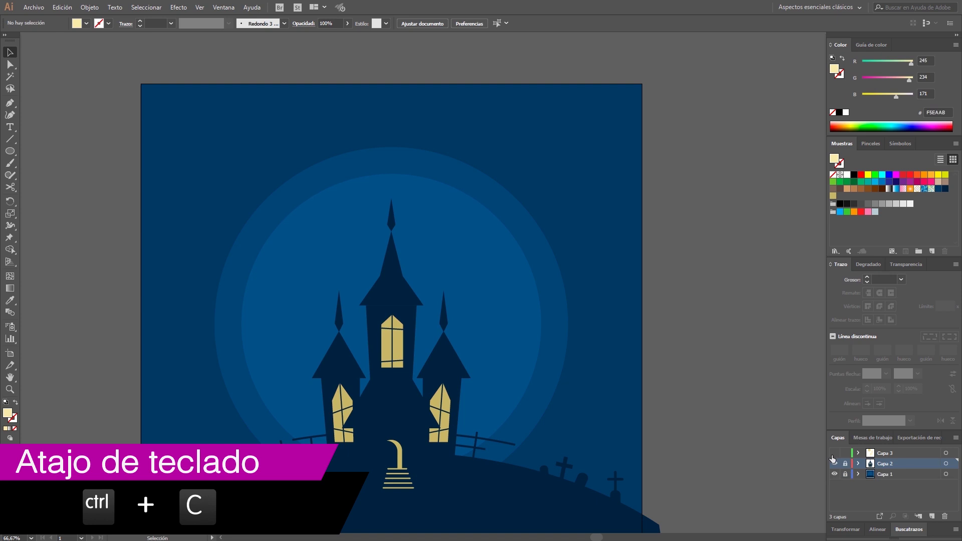
{"action": "left_click", "coordinate": [835, 453]}
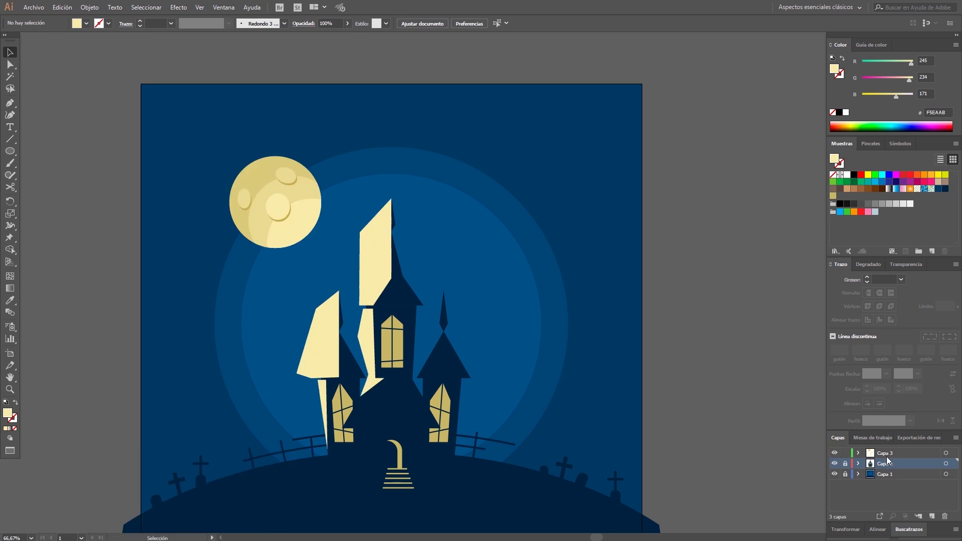
{"action": "left_click", "coordinate": [886, 457]}
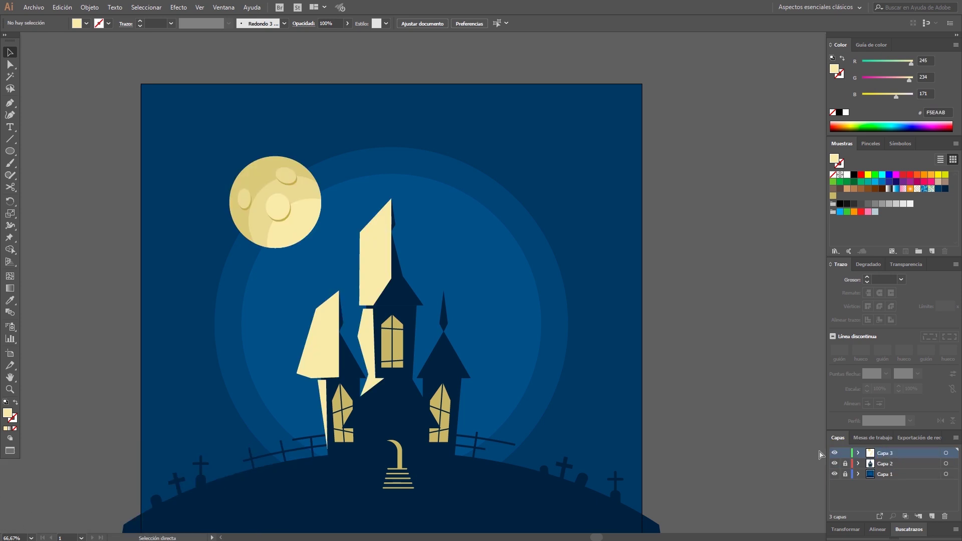
{"action": "key", "text": "ctrl+f"}
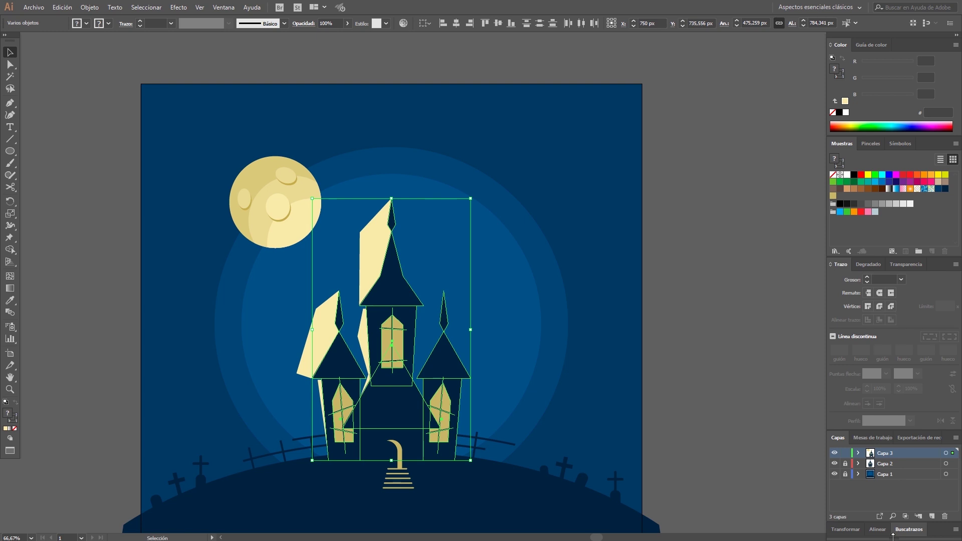
Unite the pasted castle copy into one silhouette and inspect its spire outline.
{"action": "left_click", "coordinate": [910, 530]}
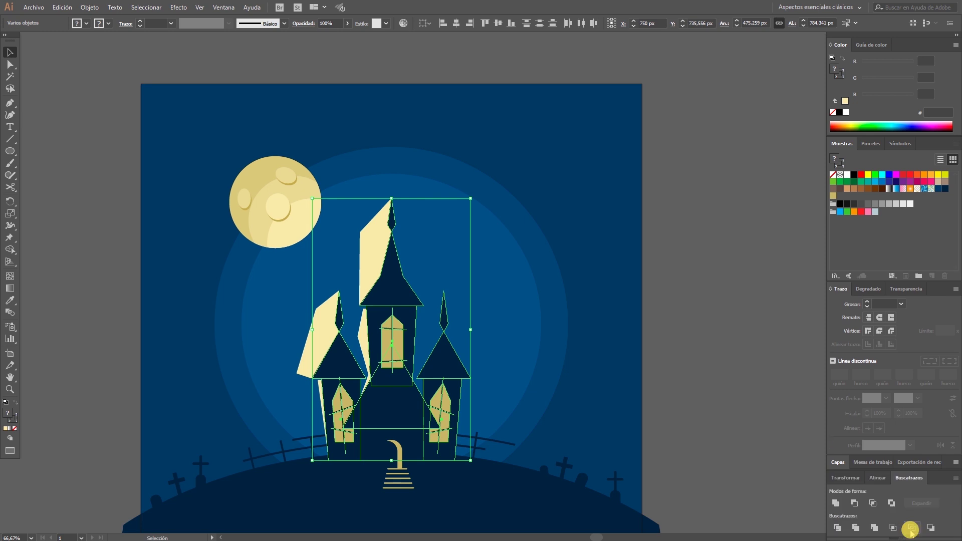
{"action": "left_click", "coordinate": [835, 504]}
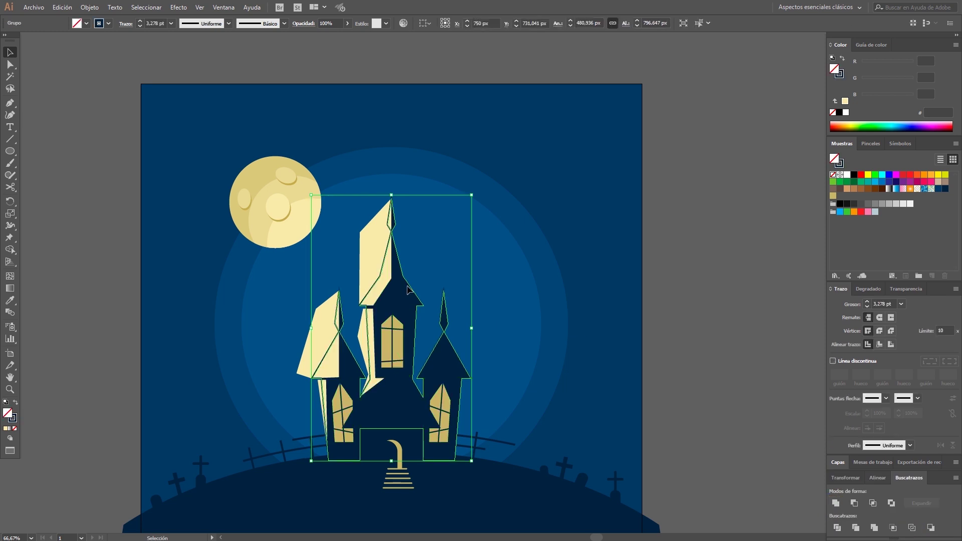
{"action": "left_click_drag", "start_coordinate": [411, 288], "coordinate": [634, 208]}
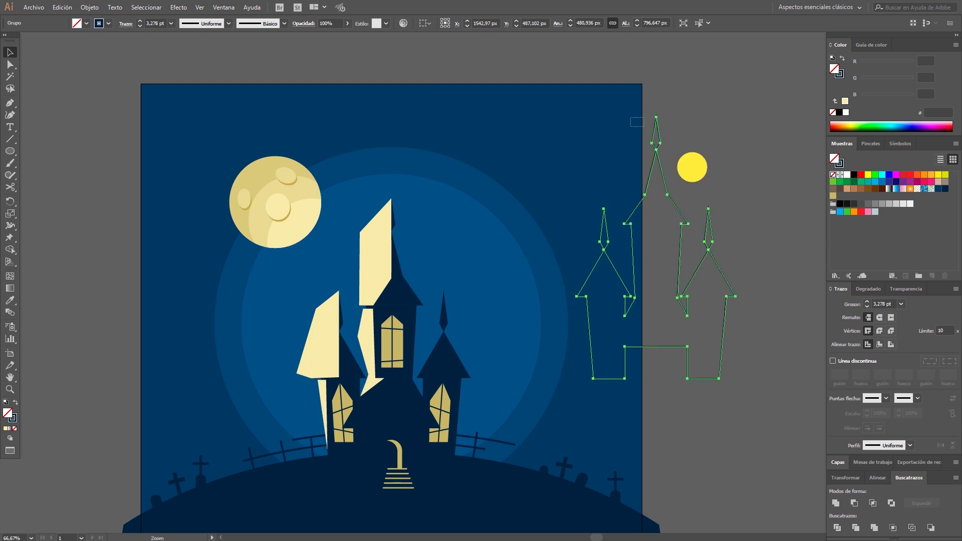
{"action": "left_click_drag", "start_coordinate": [687, 165], "coordinate": [714, 197]}
{"action": "left_click", "coordinate": [394, 304], "text": "ctrl+alt"}
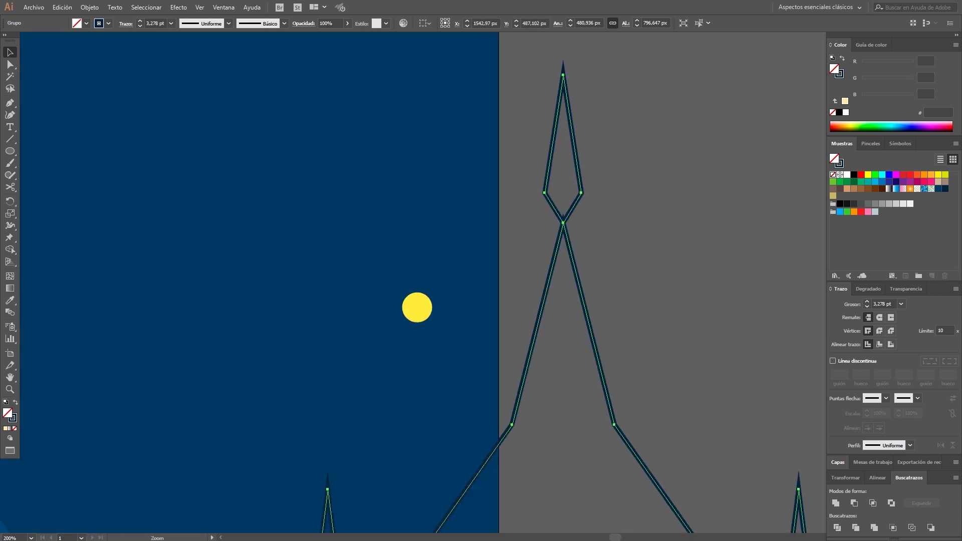
{"action": "left_click", "coordinate": [395, 330], "text": "ctrl+alt"}
{"action": "left_click", "coordinate": [396, 351], "text": "ctrl+alt"}
{"action": "left_click", "coordinate": [397, 369], "text": "ctrl+alt"}
{"action": "left_click_drag", "start_coordinate": [397, 369], "coordinate": [442, 291]}
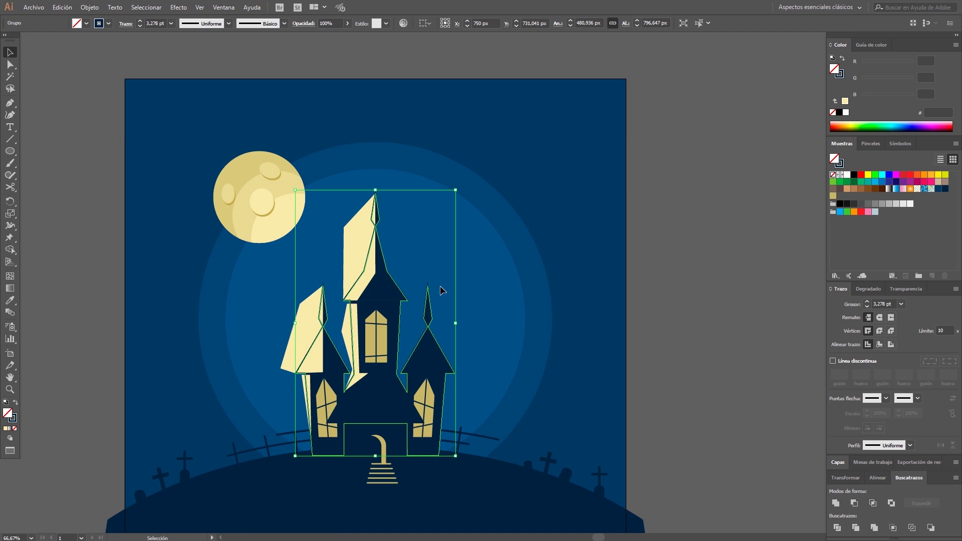
{"action": "left_click_drag", "start_coordinate": [150, 162], "coordinate": [575, 423]}
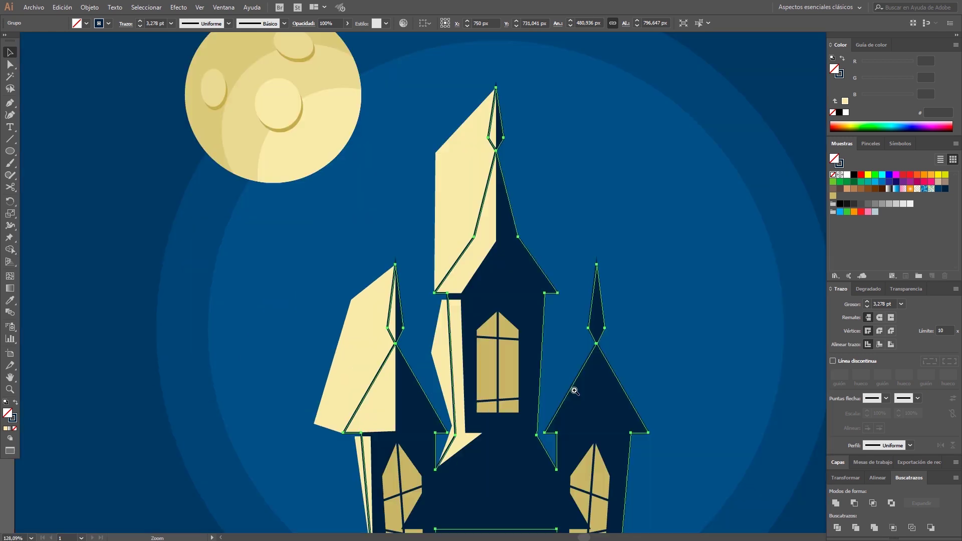
Add the three cream light shapes to the selection and apply Pathfinder Divide.
{"action": "left_click", "coordinate": [463, 206], "text": "shift"}
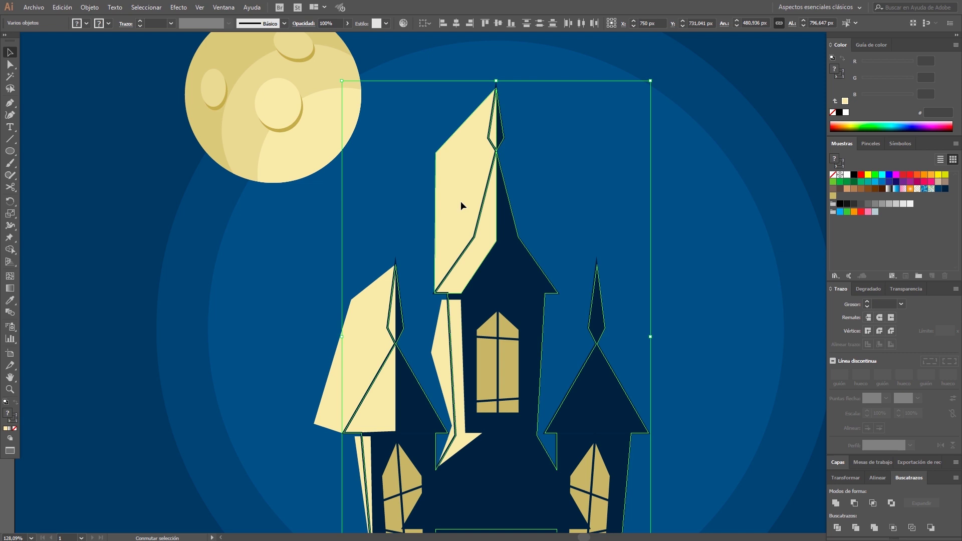
{"action": "left_click", "coordinate": [444, 335], "text": "shift"}
{"action": "left_click", "coordinate": [354, 340], "text": "shift"}
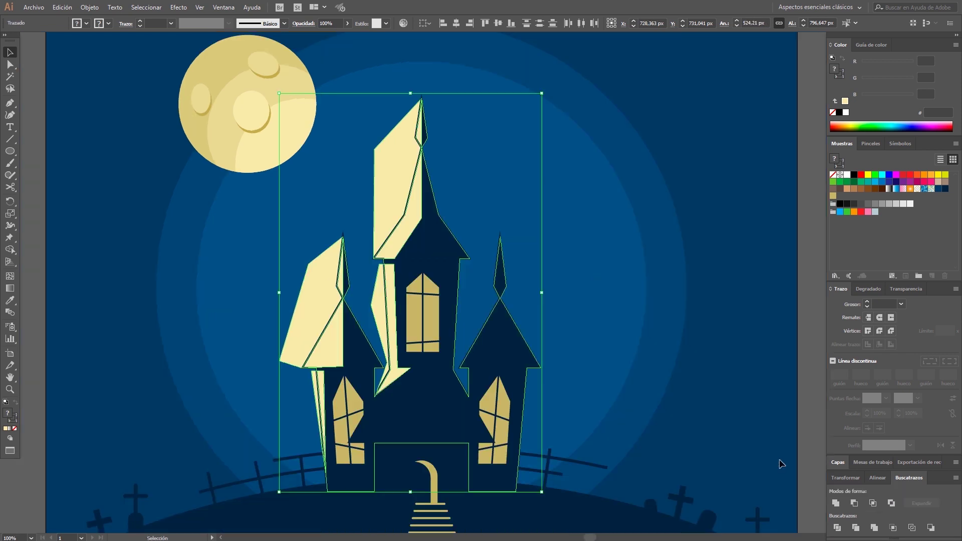
{"action": "left_click", "coordinate": [837, 528]}
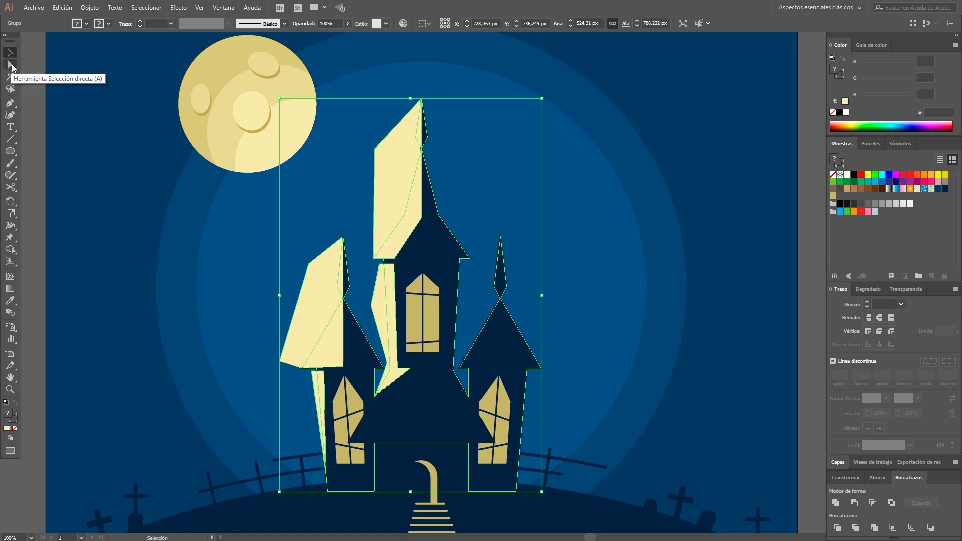
{"action": "left_click", "coordinate": [10, 64]}
{"action": "left_click", "coordinate": [312, 290]}
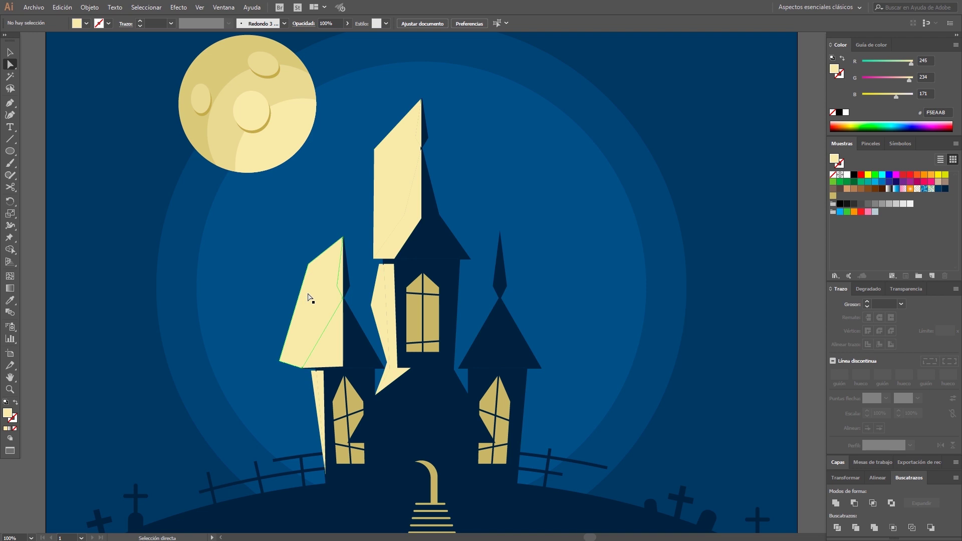
Delete three stray light pieces, including the central tower's top piece.
{"action": "key", "text": "Delete"}
{"action": "left_click", "coordinate": [381, 298]}
{"action": "key", "text": "Delete"}
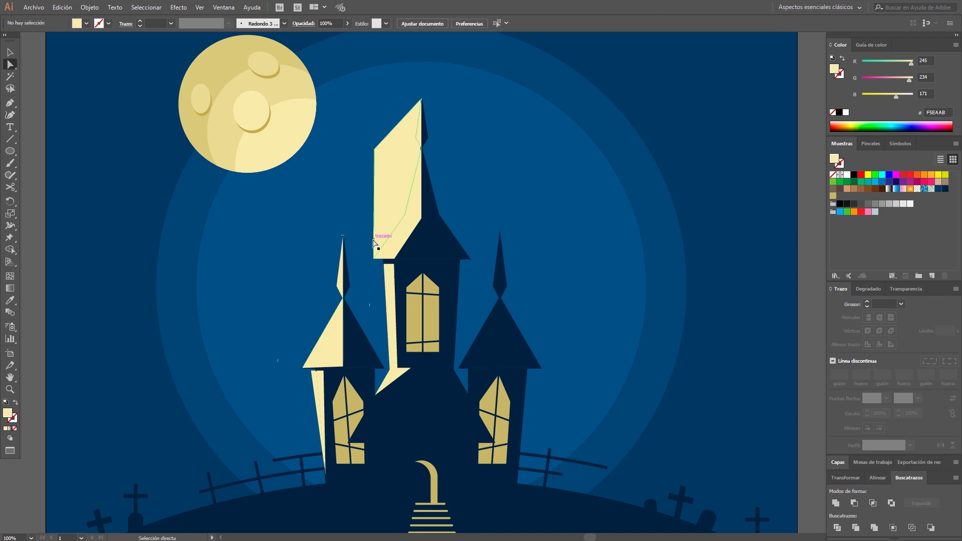
{"action": "left_click", "coordinate": [375, 239]}
{"action": "left_click", "coordinate": [378, 199]}
{"action": "key", "text": "Delete"}
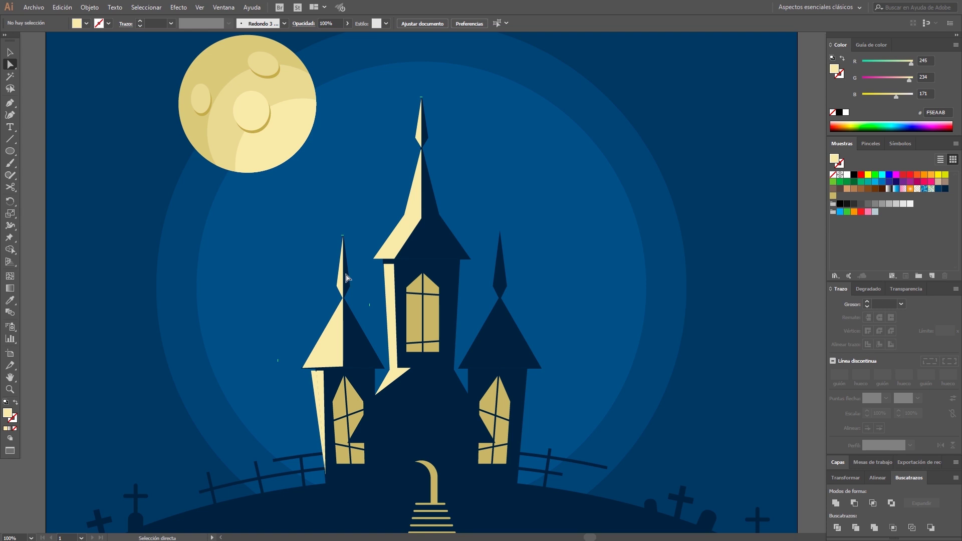
Try reshaping the left tower's light wedge, then undo to keep the grouped cream shapes.
{"action": "left_click_drag", "start_coordinate": [257, 321], "coordinate": [396, 382]}
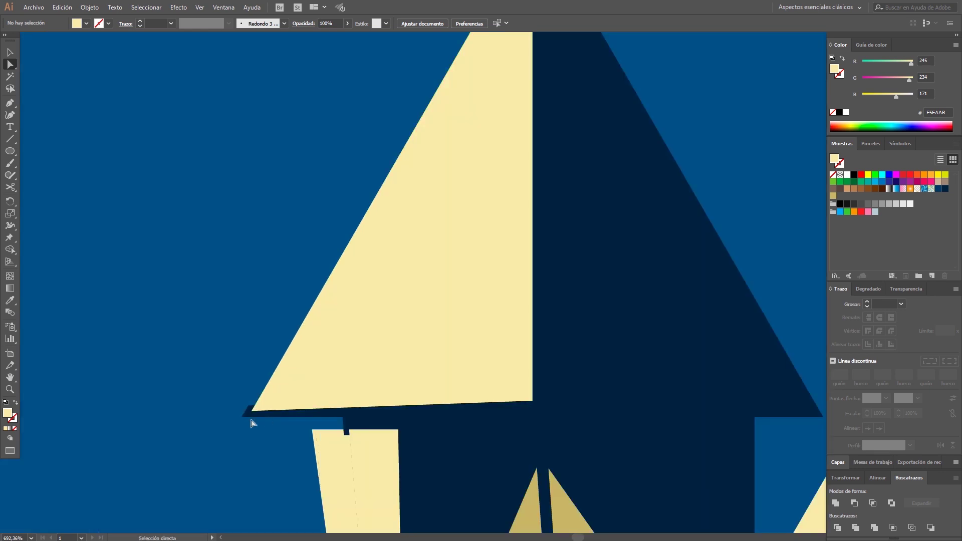
{"action": "left_click_drag", "start_coordinate": [253, 412], "coordinate": [269, 409]}
{"action": "key", "text": "ctrl+z"}
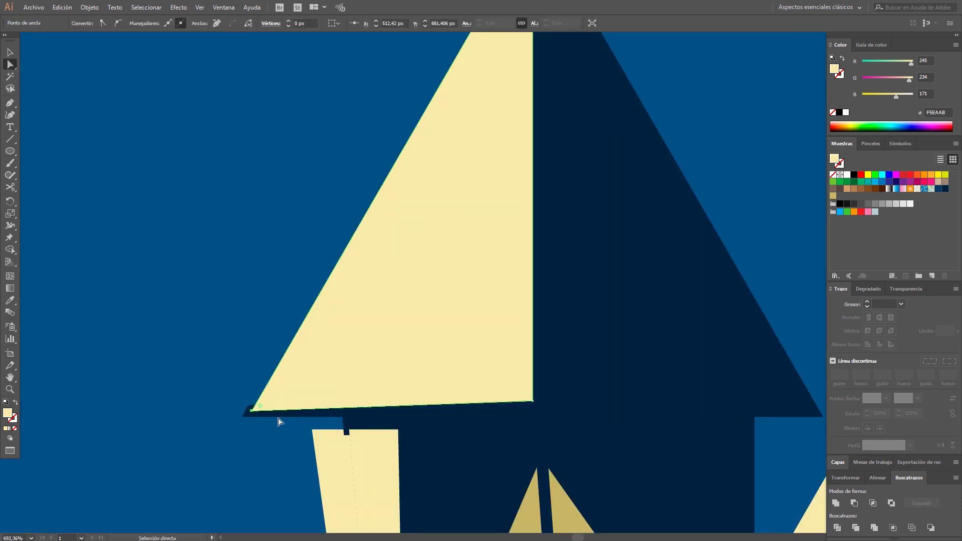
{"action": "left_click", "coordinate": [344, 424]}
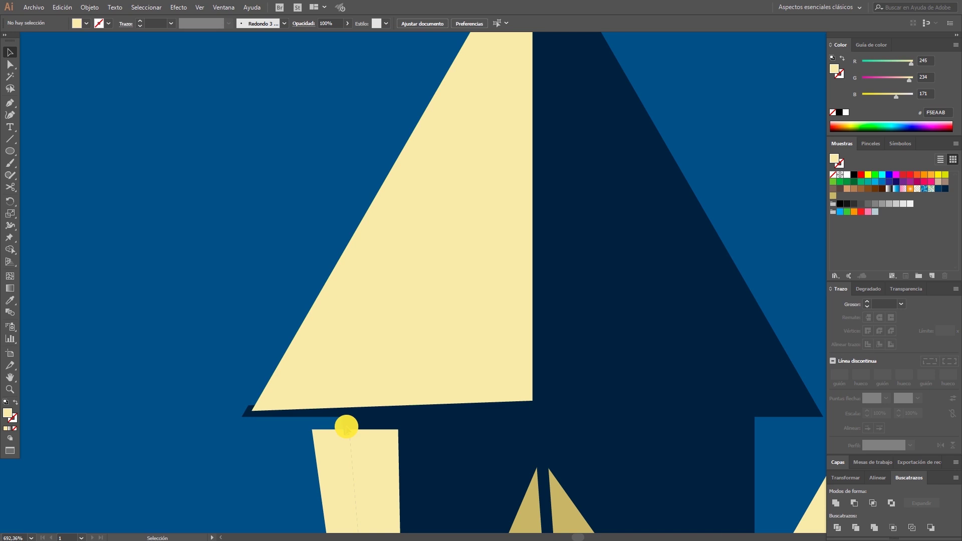
{"action": "left_click", "coordinate": [378, 423]}
{"action": "left_click", "coordinate": [488, 365]}
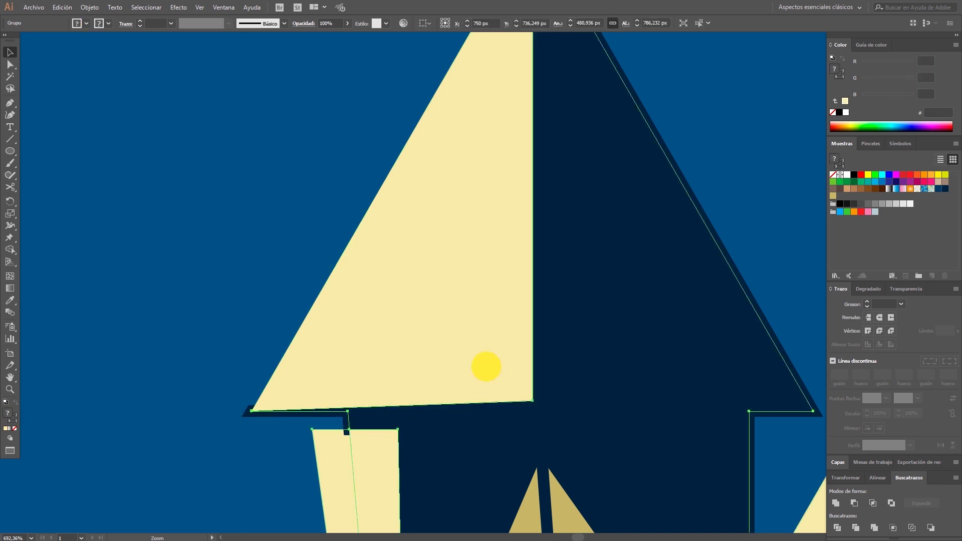
{"action": "key", "text": "ctrl+minus"}
{"action": "key", "text": "ctrl+minus"}
{"action": "key", "text": "ctrl+minus"}
{"action": "key", "text": "ctrl+z"}
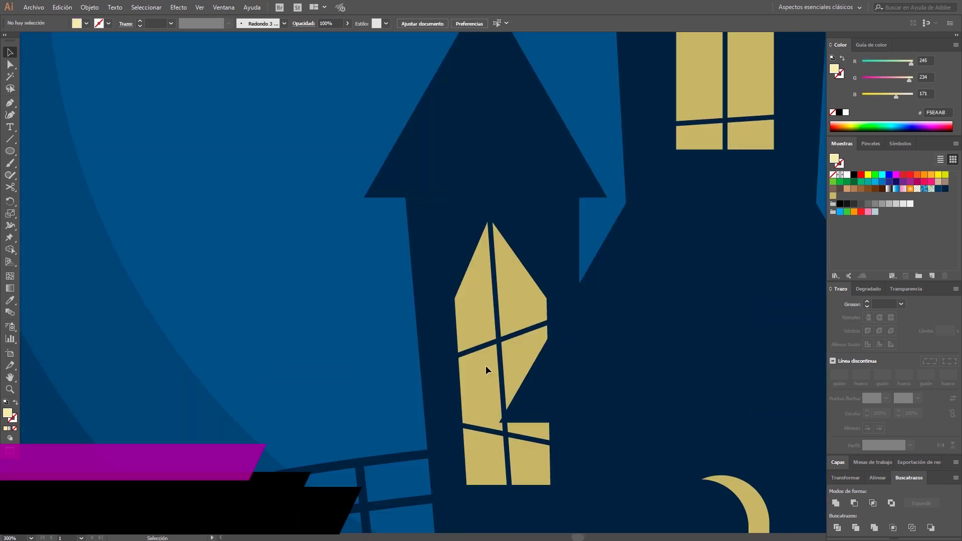
{"action": "key", "text": "ctrl+z"}
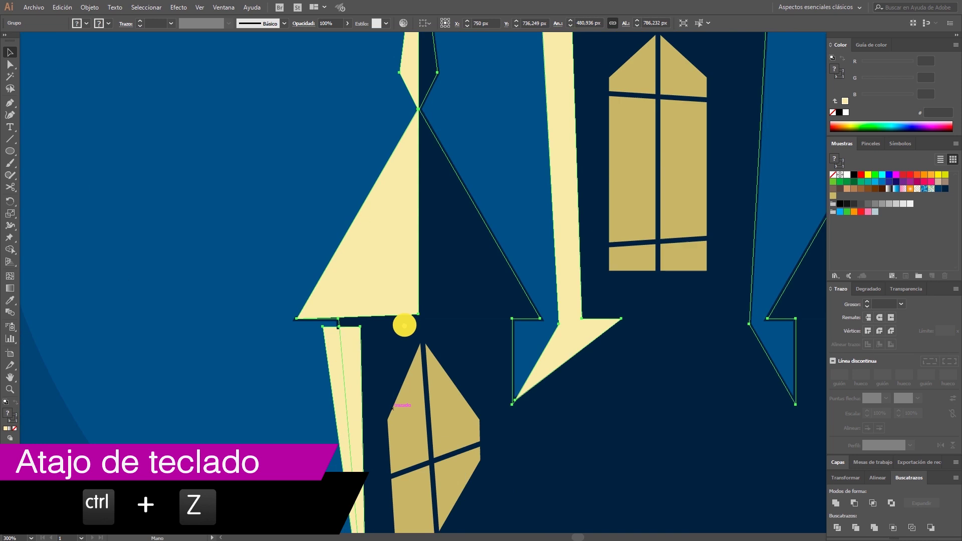
Isolate the light group and delete the dark outline path inside it.
{"action": "right_click", "coordinate": [319, 337]}
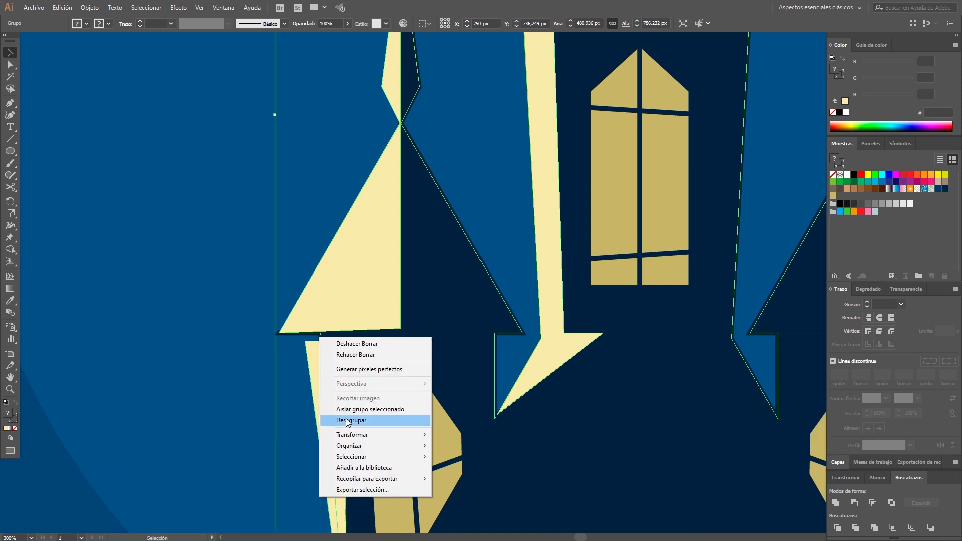
{"action": "left_click", "coordinate": [369, 409]}
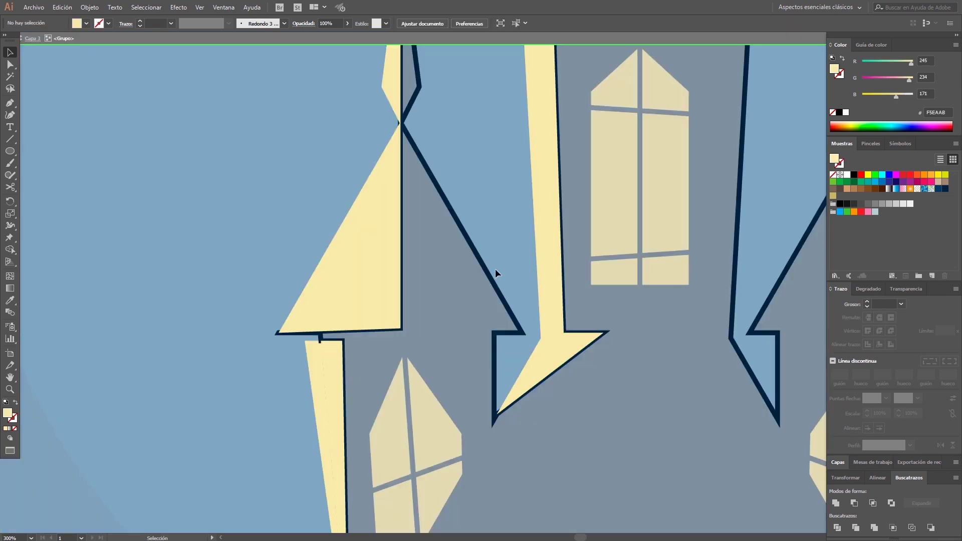
{"action": "left_click", "coordinate": [490, 277]}
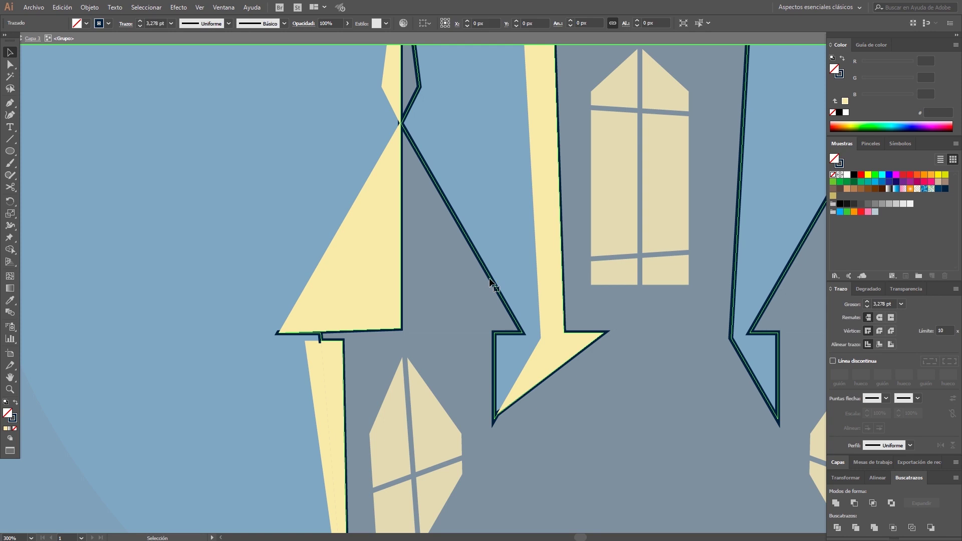
{"action": "key", "text": "Delete"}
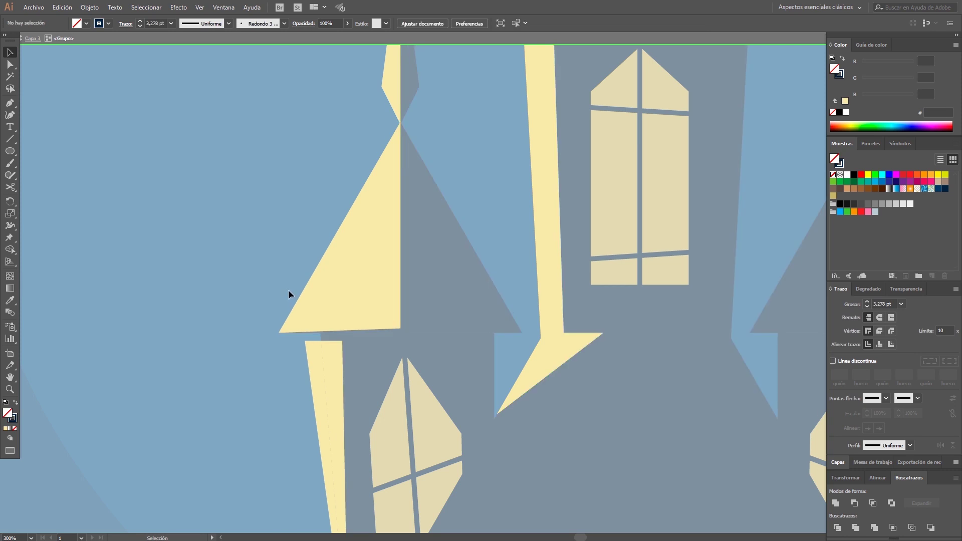
Pull the light wedge's bottom-right anchor down slightly to straighten its edge.
{"action": "left_click_drag", "start_coordinate": [234, 268], "coordinate": [464, 357]}
{"action": "key", "text": "a"}
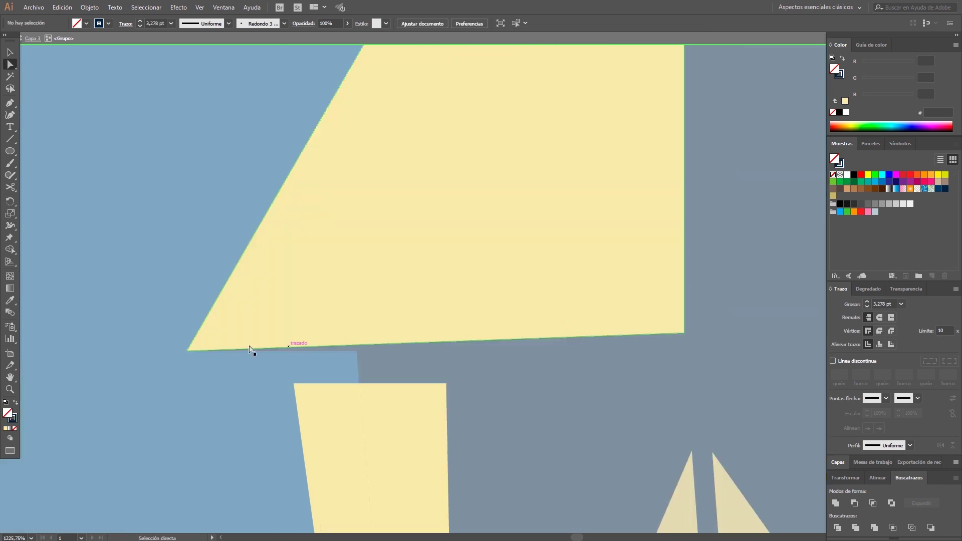
{"action": "left_click_drag", "start_coordinate": [685, 333], "coordinate": [685, 351]}
{"action": "left_click", "coordinate": [379, 367], "text": "ctrl+alt"}
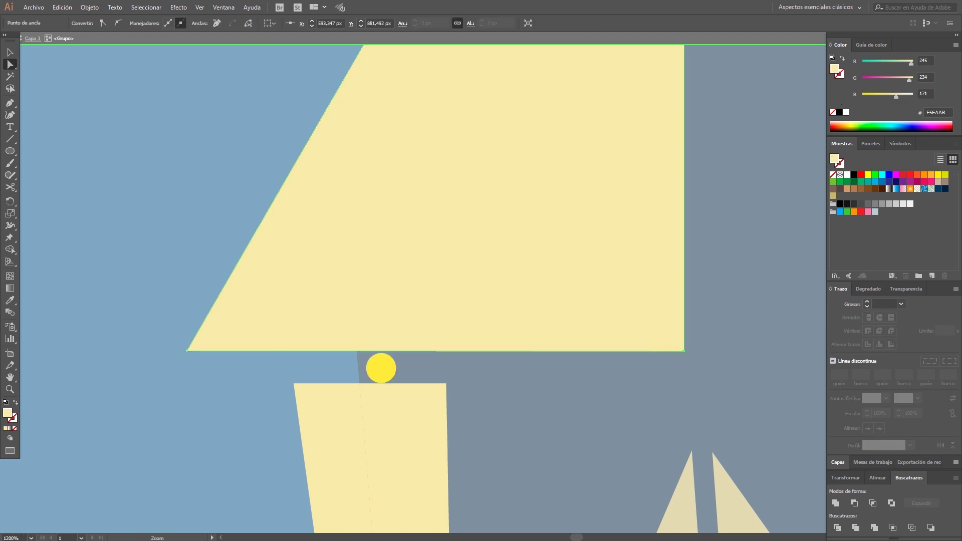
{"action": "left_click", "coordinate": [452, 293], "text": "ctrl+alt"}
Delete the thin yellow sliver beside the central tower's wall strip.
{"action": "left_click_drag", "start_coordinate": [567, 300], "coordinate": [333, 316]}
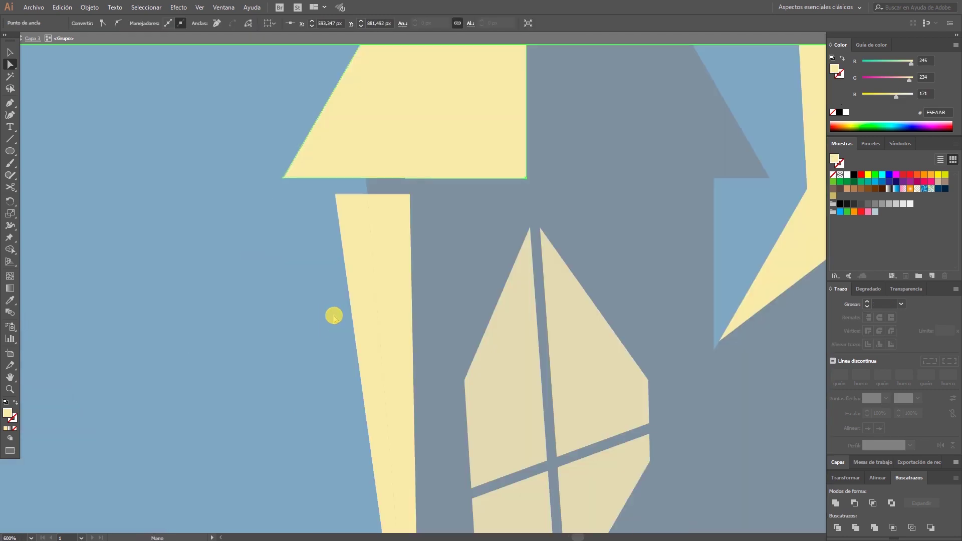
{"action": "left_click", "coordinate": [346, 205]}
{"action": "key", "text": "Delete"}
{"action": "left_click", "coordinate": [475, 226], "text": "ctrl+alt"}
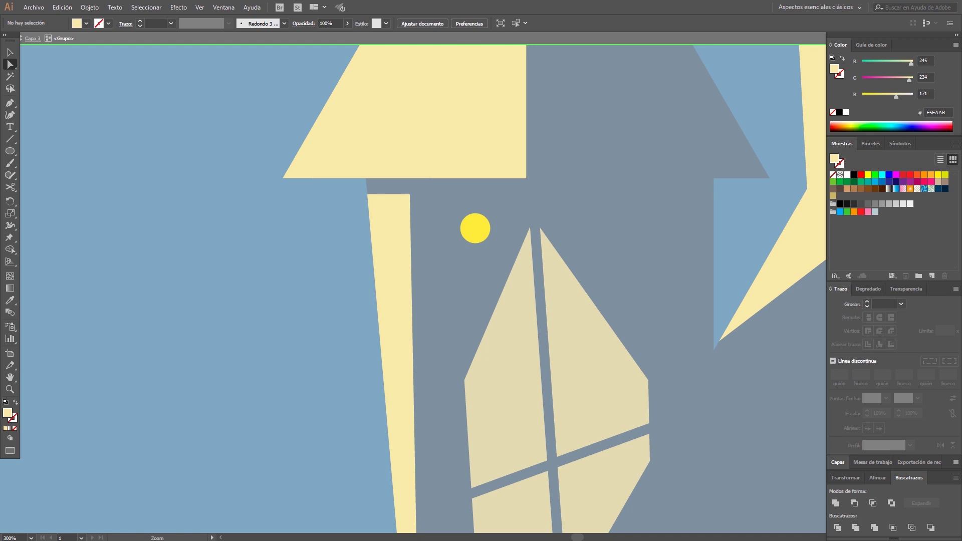
{"action": "left_click", "coordinate": [516, 325]}
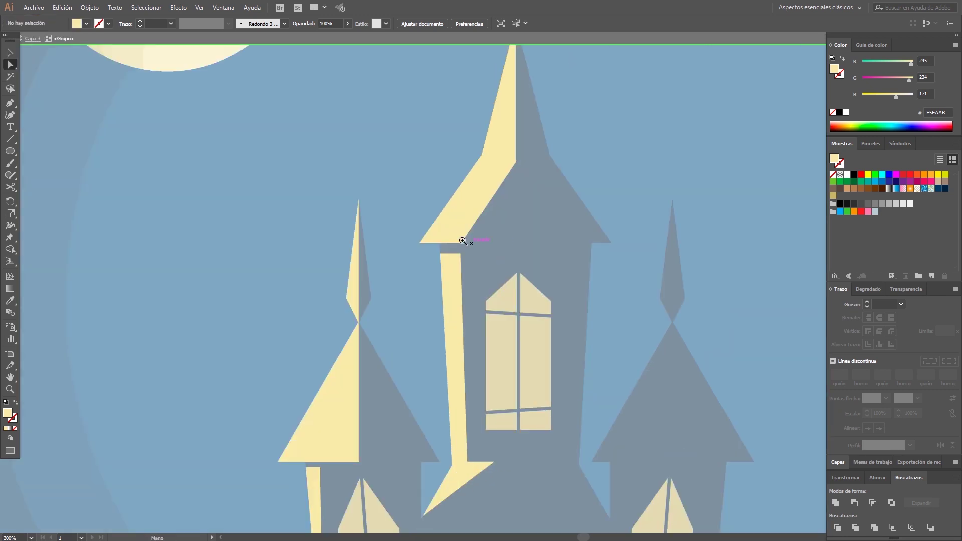
Adjust the roof highlight's position, then fit the artboard in view and deselect.
{"action": "left_click_drag", "start_coordinate": [494, 262], "coordinate": [589, 262]}
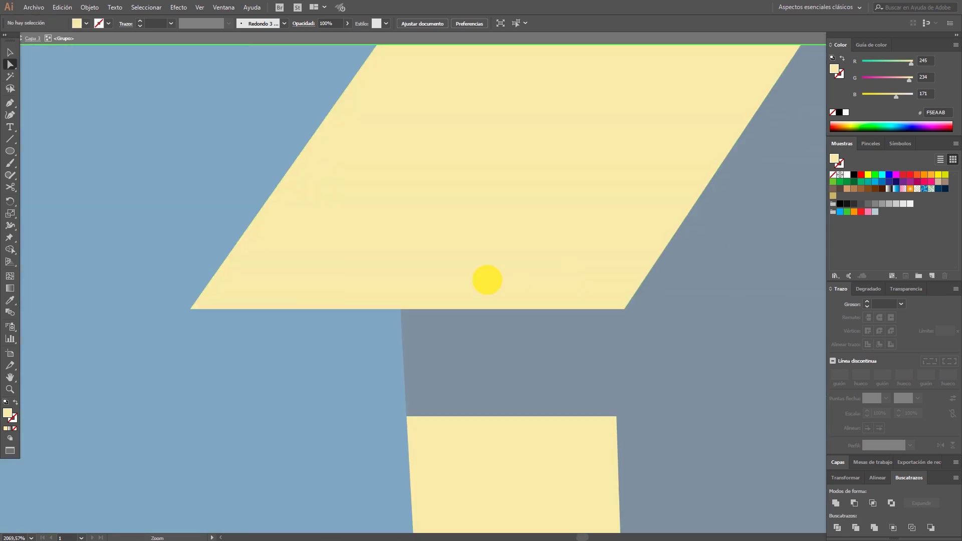
{"action": "left_click_drag", "start_coordinate": [510, 292], "coordinate": [448, 301]}
{"action": "left_click", "coordinate": [447, 302], "text": "alt"}
{"action": "left_click", "coordinate": [447, 301], "text": "alt"}
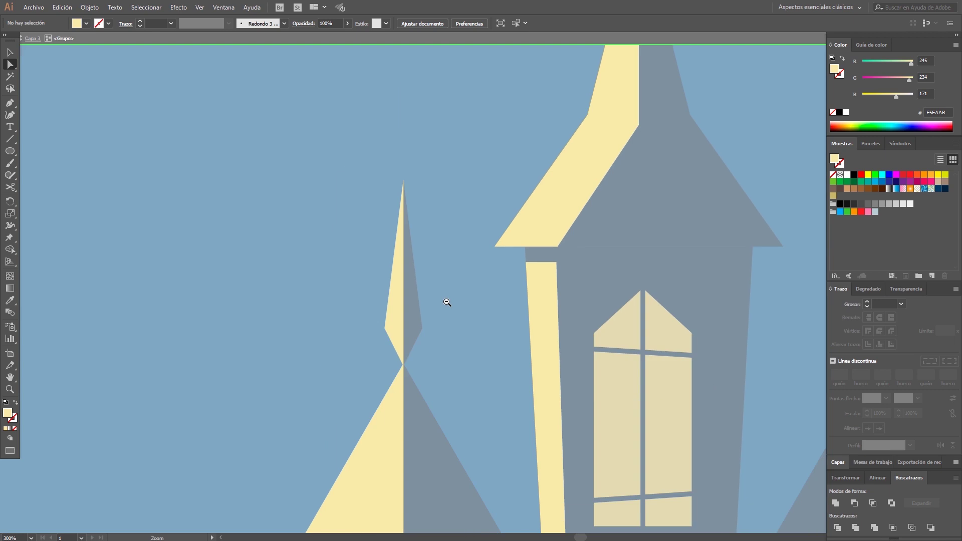
{"action": "left_click_drag", "start_coordinate": [529, 247], "coordinate": [534, 247]}
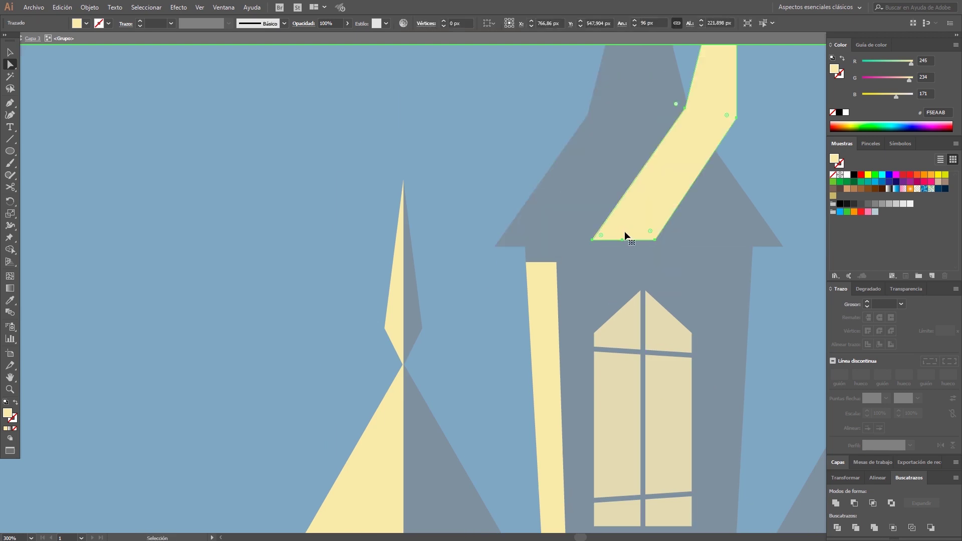
{"action": "left_click_drag", "start_coordinate": [625, 232], "coordinate": [621, 232]}
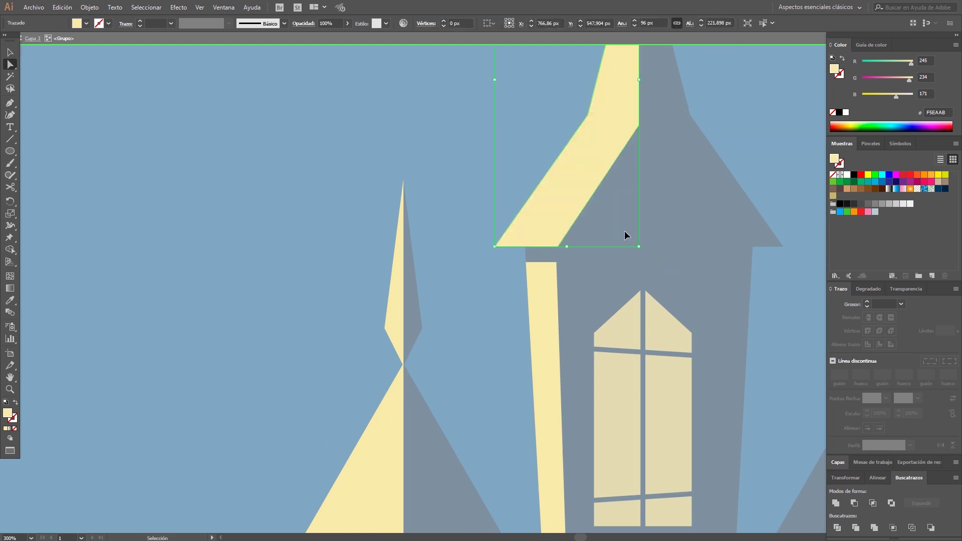
{"action": "left_click", "coordinate": [467, 296], "text": "alt"}
{"action": "key", "text": "v"}
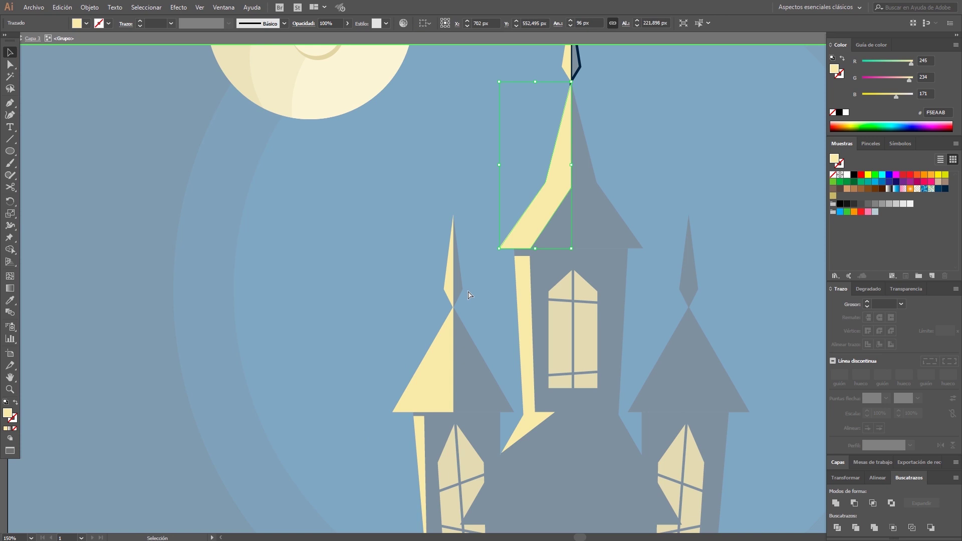
{"action": "key", "text": "ctrl+minus"}
{"action": "key", "text": "ctrl+minus"}
{"action": "key", "text": "a"}
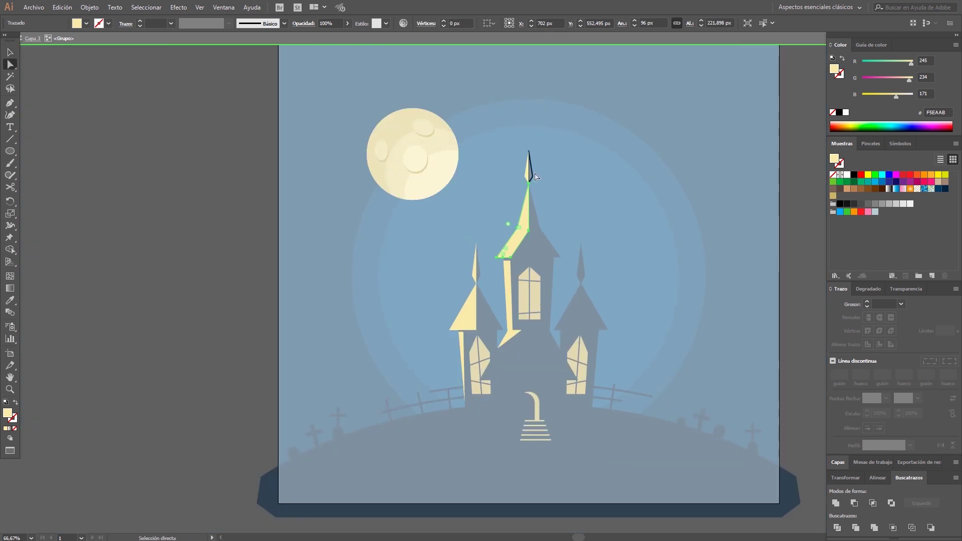
{"action": "left_click", "coordinate": [537, 176]}
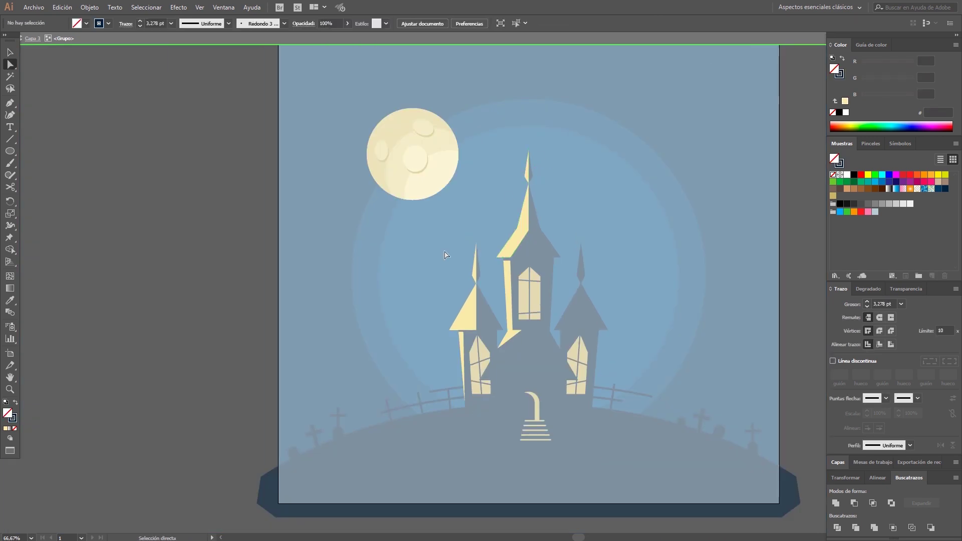
Exit isolation mode to return to the full-colour castle scene.
{"action": "key", "text": "v"}
{"action": "double_click", "coordinate": [242, 272]}
{"action": "left_click", "coordinate": [432, 258]}
{"action": "left_click_drag", "start_coordinate": [391, 129], "coordinate": [672, 400]}
{"action": "key", "text": "y"}
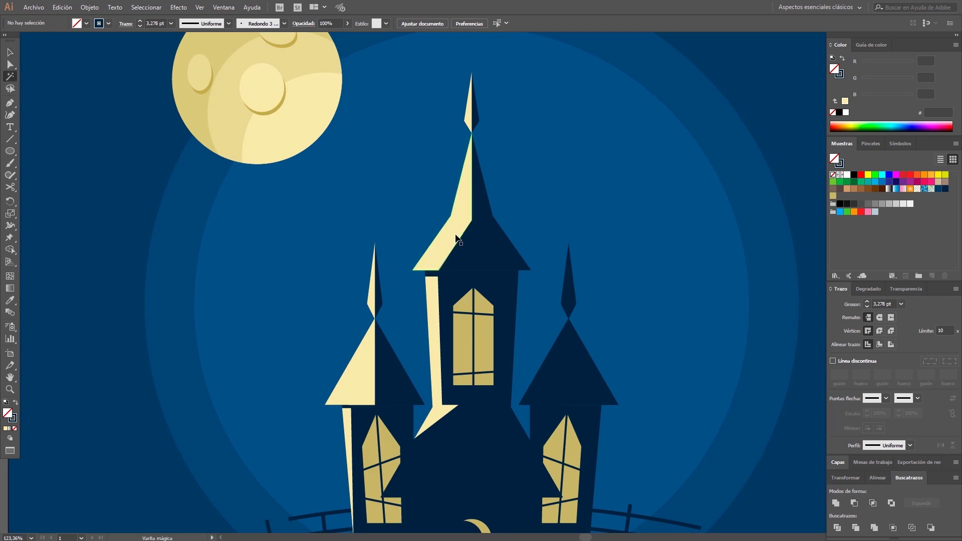
{"action": "key", "text": "a"}
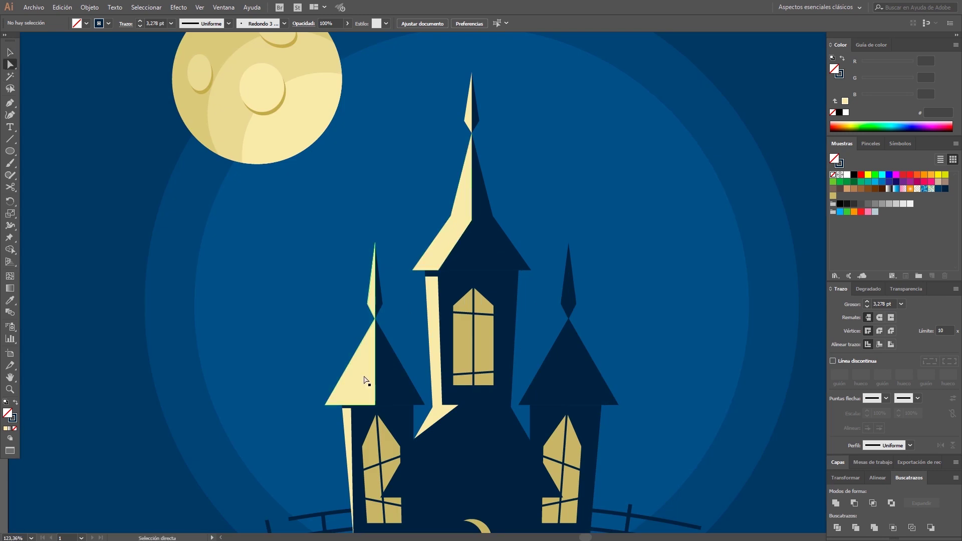
Select the five cream highlights and fill them with R 45, G 110, B 120.
{"action": "left_click", "coordinate": [364, 379]}
{"action": "left_click", "coordinate": [439, 341], "text": "shift"}
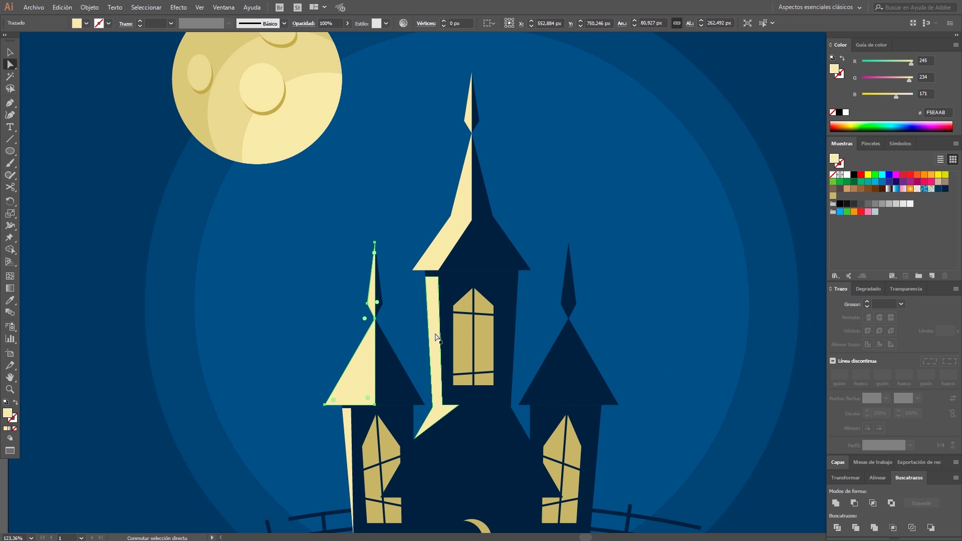
{"action": "left_click", "coordinate": [434, 253], "text": "shift"}
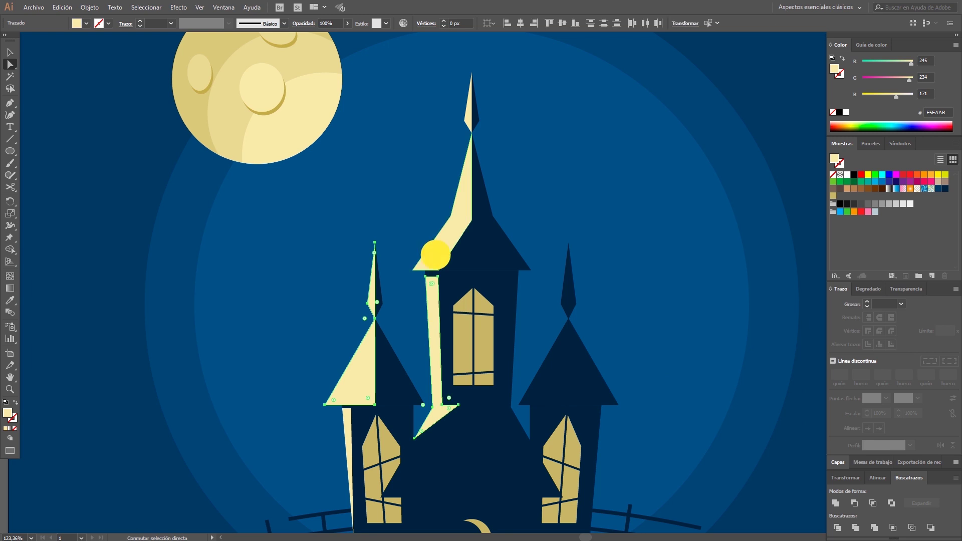
{"action": "left_click", "coordinate": [468, 121], "text": "shift"}
{"action": "left_click", "coordinate": [349, 423], "text": "shift"}
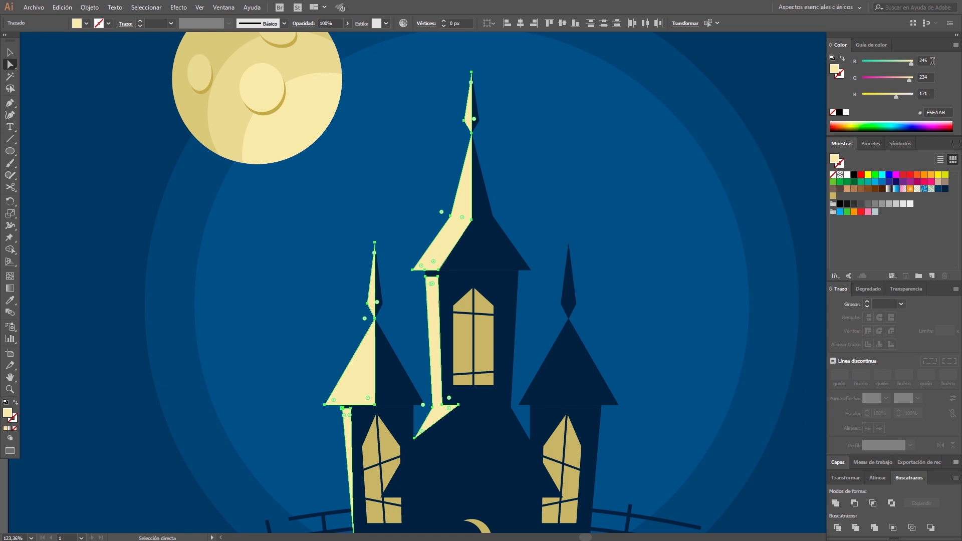
{"action": "key", "text": "BackSpace"}
{"action": "key", "text": "Tab"}
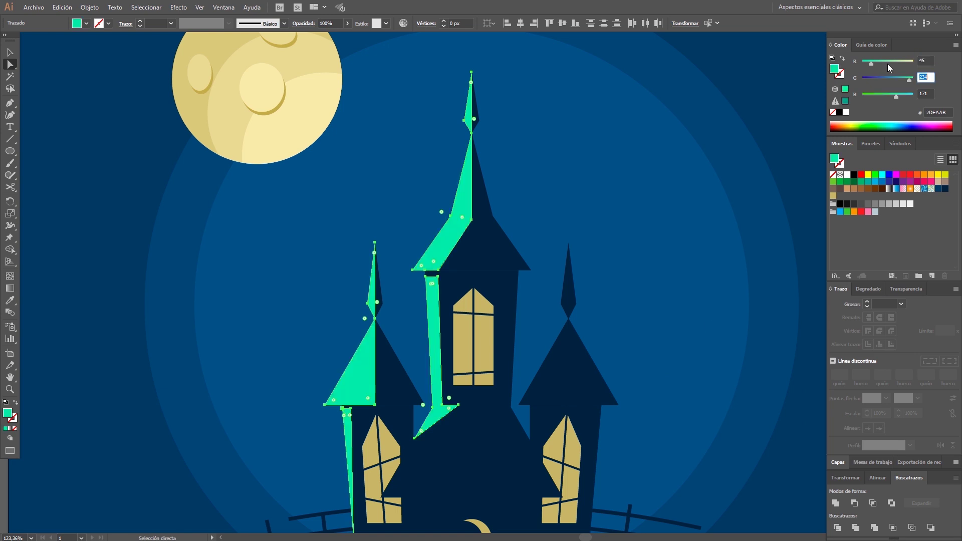
{"action": "key", "text": "Tab"}
{"action": "type", "text": "120"}
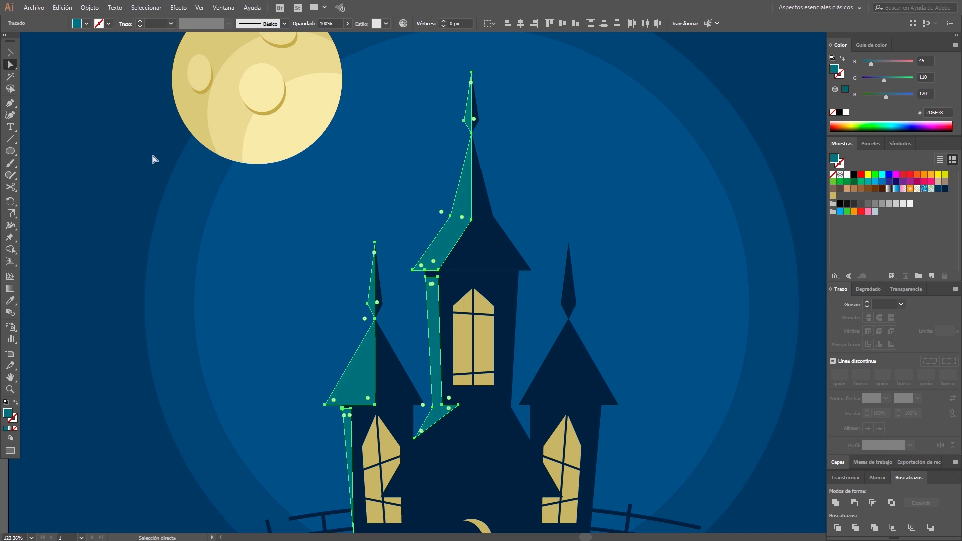
{"action": "type", "text": "v"}
Fit the artboard in view, deselect the castle and recentre the artboard.
{"action": "key", "text": "ctrl+minus"}
{"action": "key", "text": "ctrl+minus"}
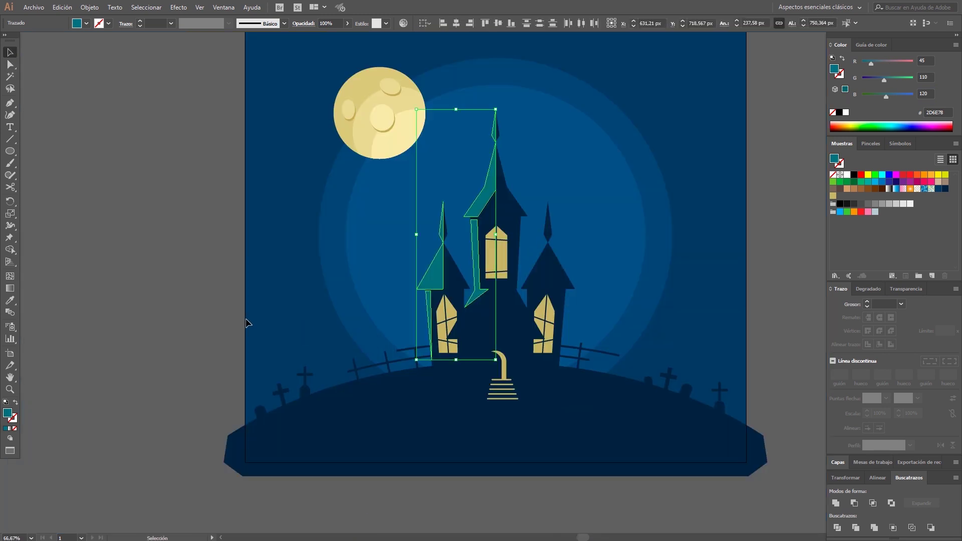
{"action": "left_click", "coordinate": [246, 323]}
{"action": "left_click_drag", "start_coordinate": [426, 351], "coordinate": [333, 398]}
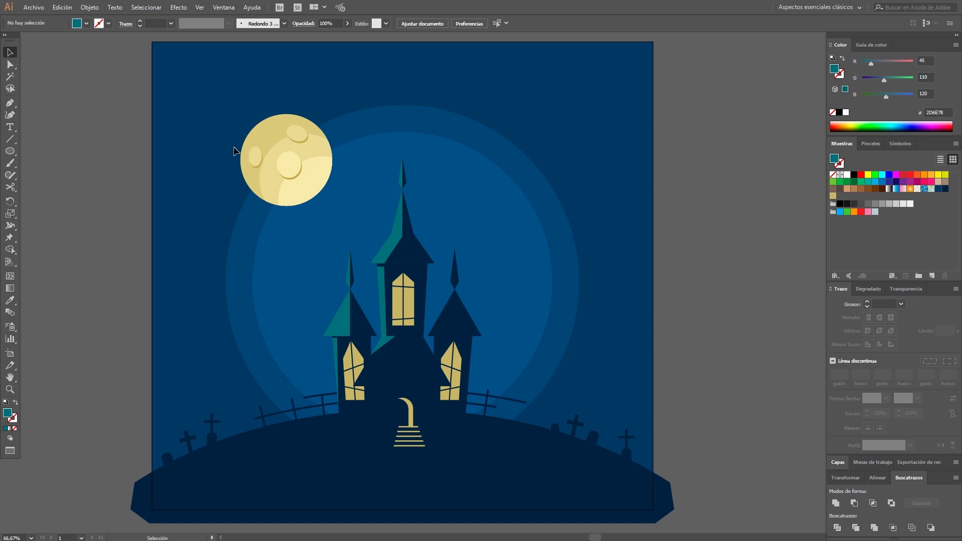
{"action": "left_click", "coordinate": [9, 151]}
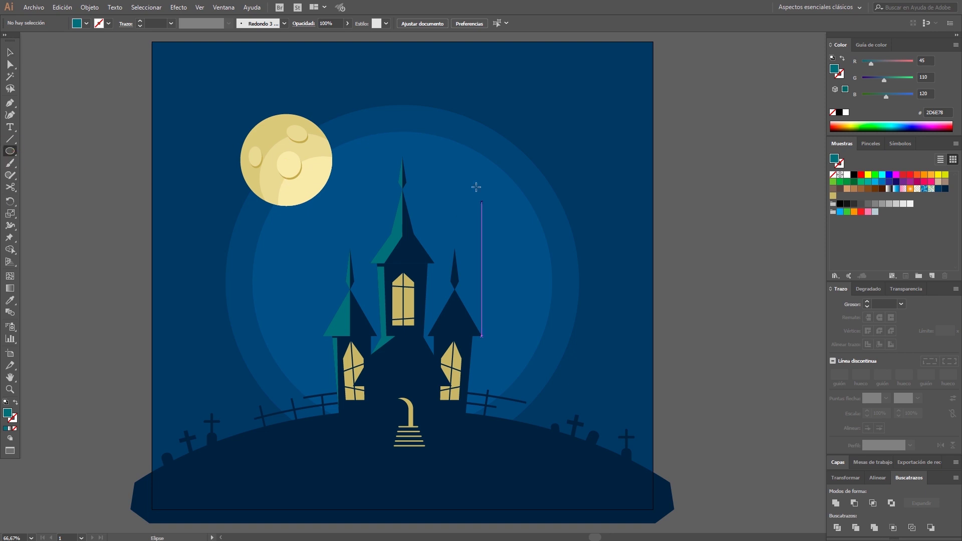
Draw a circle right of the tower, add smaller copies leftward, and unite all four.
{"action": "left_click_drag", "start_coordinate": [484, 180], "coordinate": [530, 236]}
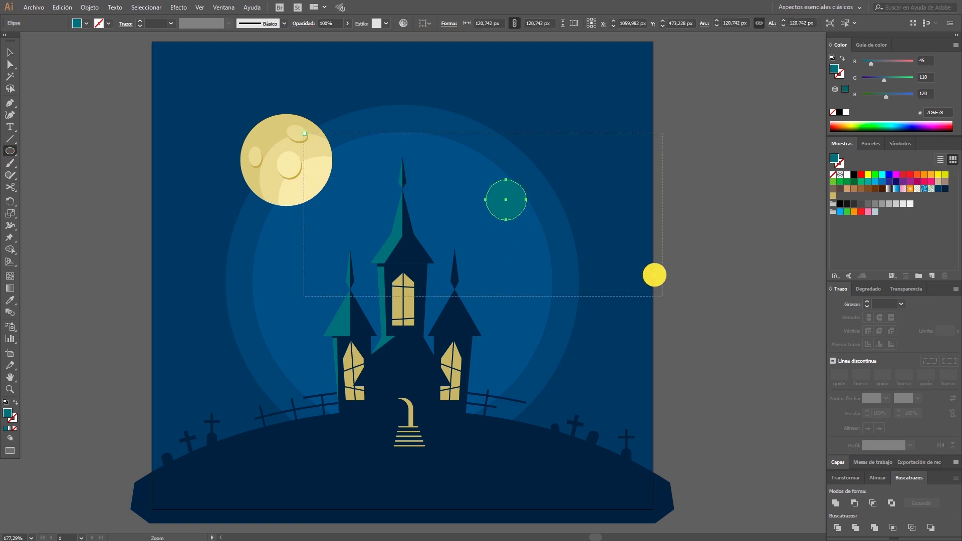
{"action": "left_click_drag", "start_coordinate": [304, 133], "coordinate": [655, 275]}
{"action": "key", "text": "v"}
{"action": "left_click_drag", "start_coordinate": [537, 245], "coordinate": [467, 246]}
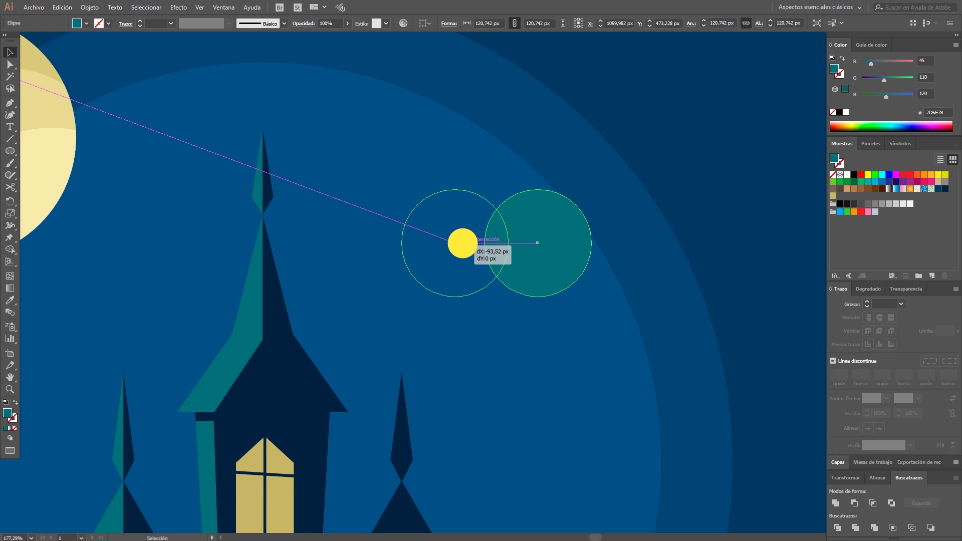
{"action": "left_click_drag", "start_coordinate": [522, 190], "coordinate": [511, 199]}
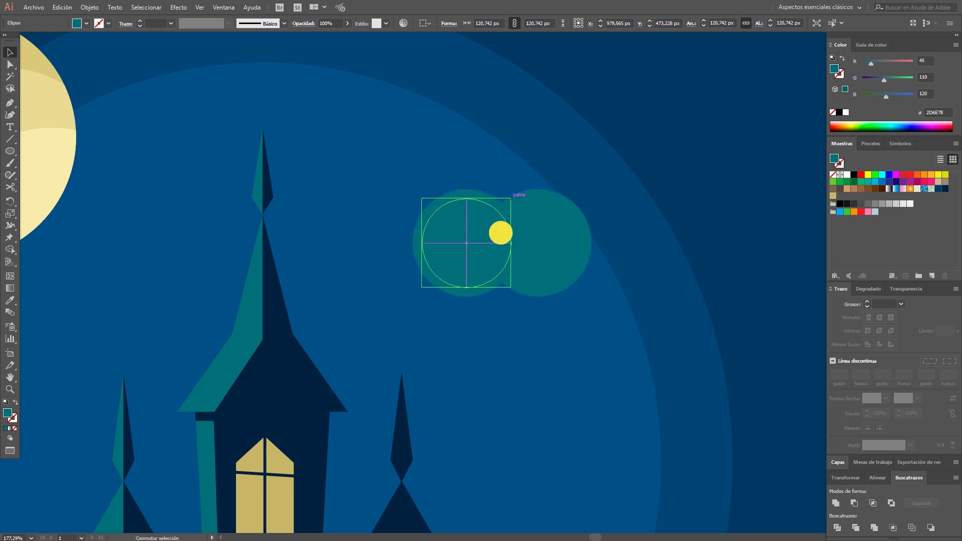
{"action": "left_click_drag", "start_coordinate": [461, 247], "coordinate": [394, 248]}
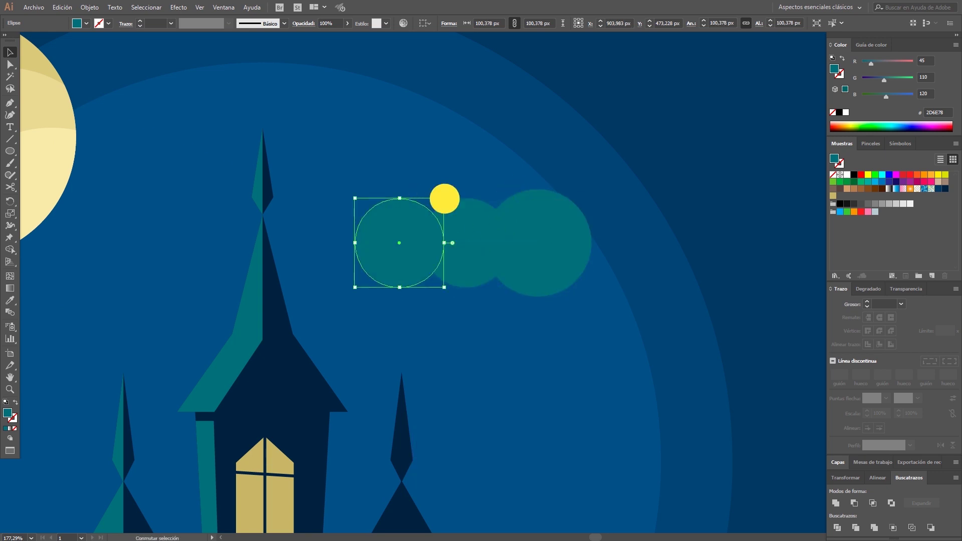
{"action": "left_click_drag", "start_coordinate": [444, 199], "coordinate": [430, 213]}
{"action": "mouse_move", "coordinate": [404, 244]}
{"action": "left_mouse_down"}
{"action": "mouse_move", "coordinate": [421, 244]}
{"action": "mouse_move", "coordinate": [462, 280]}
{"action": "mouse_move", "coordinate": [649, 249]}
{"action": "mouse_move", "coordinate": [629, 247]}
{"action": "left_mouse_up"}
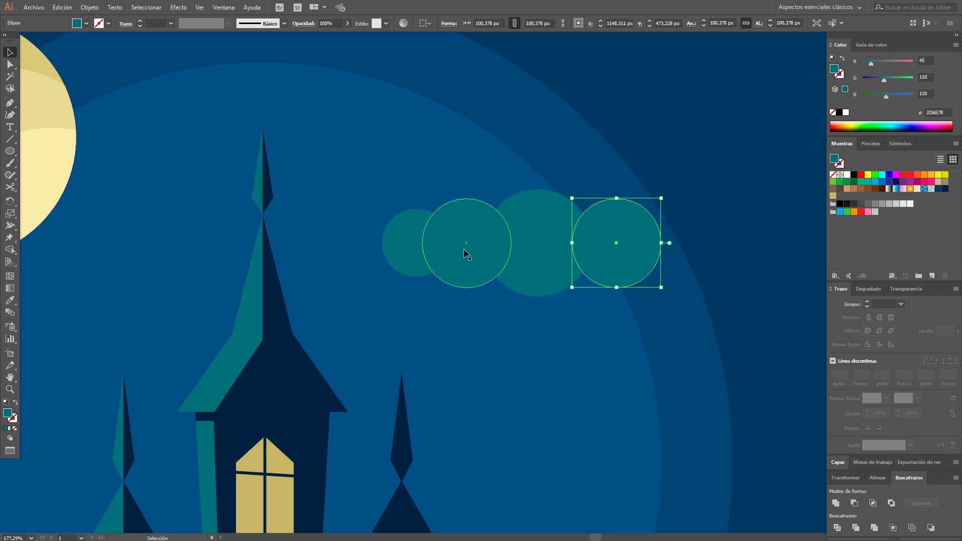
{"action": "left_click", "coordinate": [556, 257], "text": "shift"}
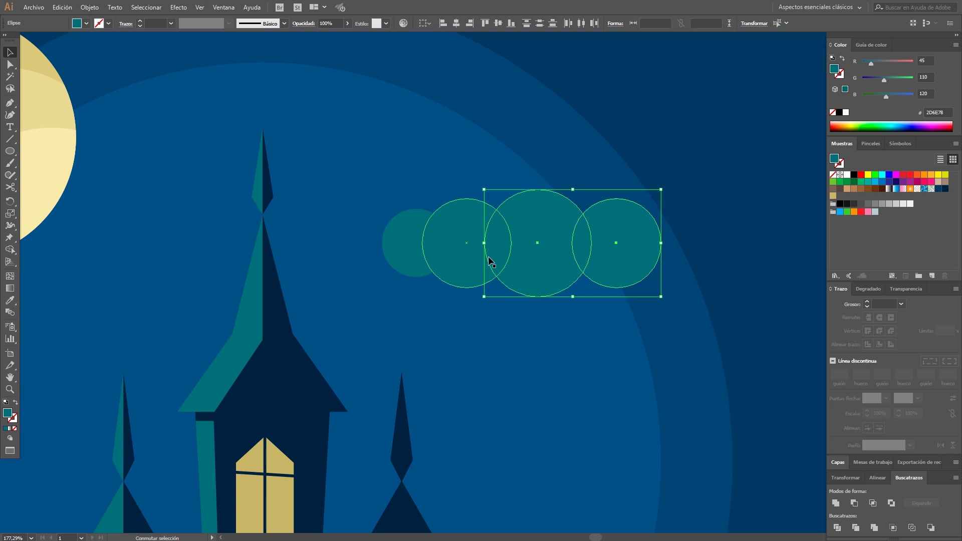
{"action": "left_click", "coordinate": [431, 261], "text": "shift"}
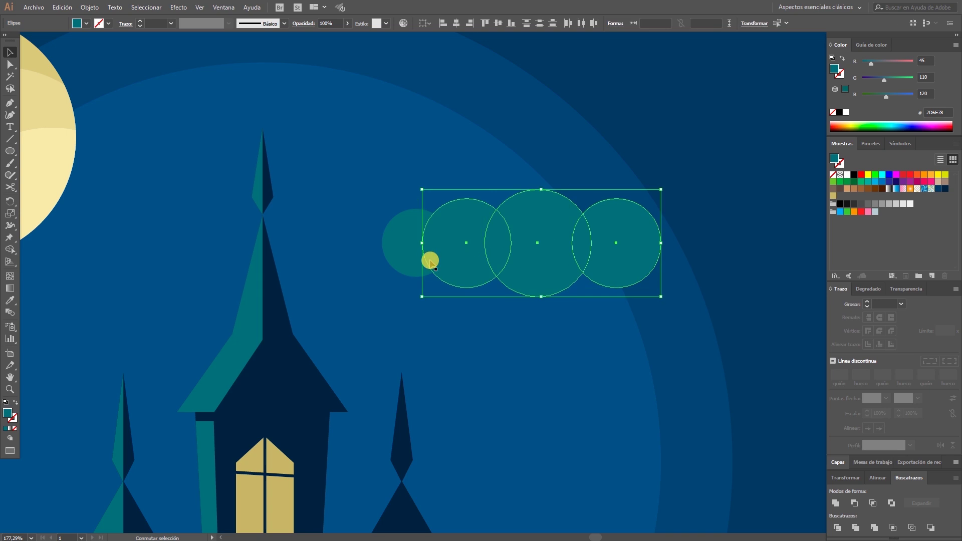
{"action": "left_click", "coordinate": [836, 504]}
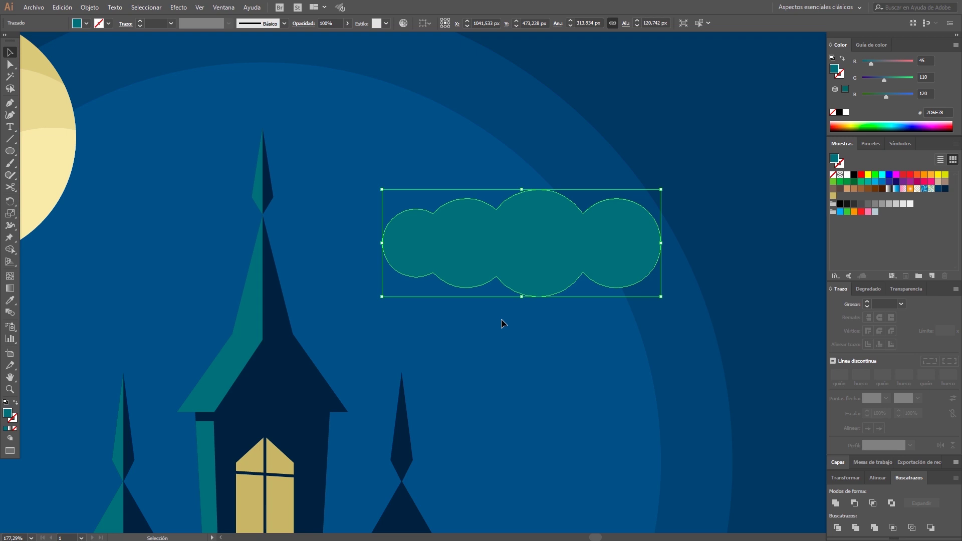
Cut the teal cloud at its left and right anchors and delete the bottom half.
{"action": "key", "text": "c"}
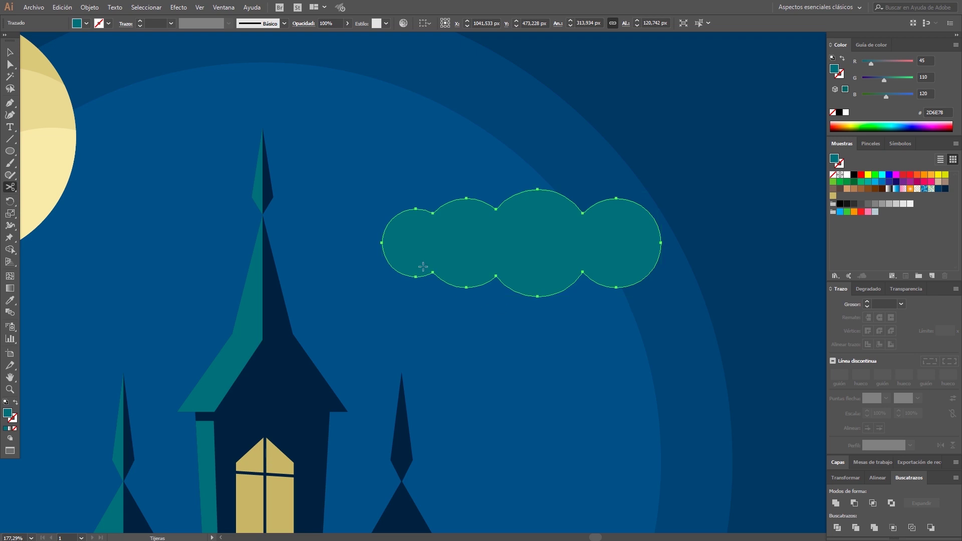
{"action": "key", "text": "c"}
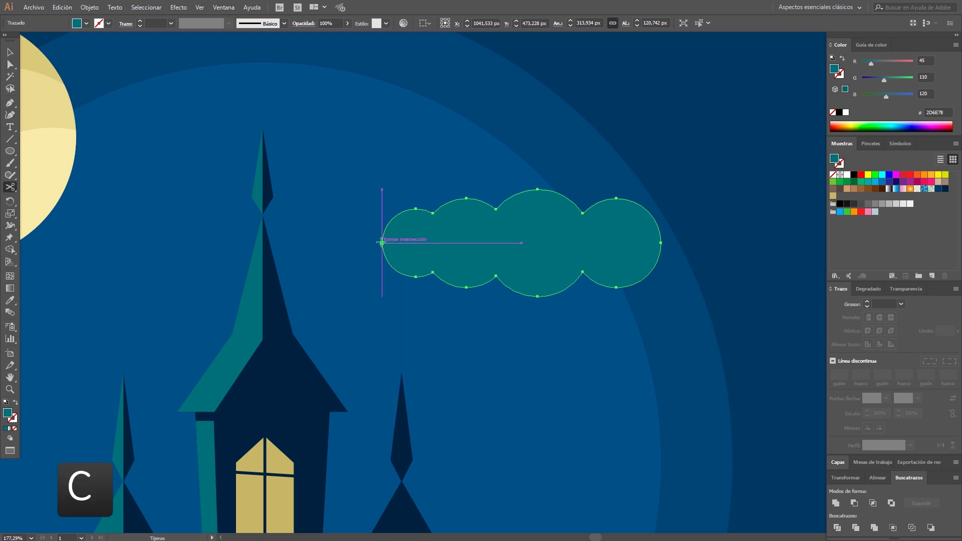
{"action": "left_click", "coordinate": [382, 243]}
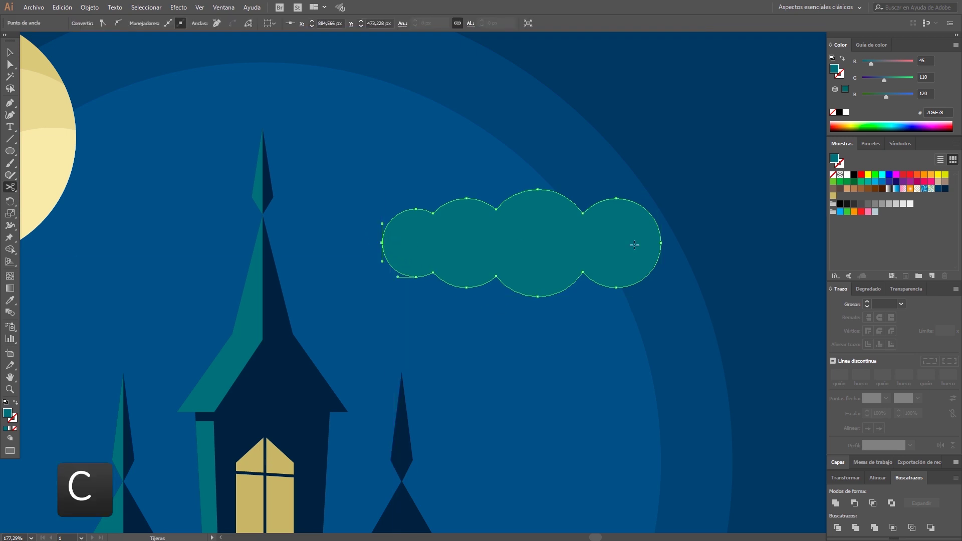
{"action": "left_click", "coordinate": [661, 242]}
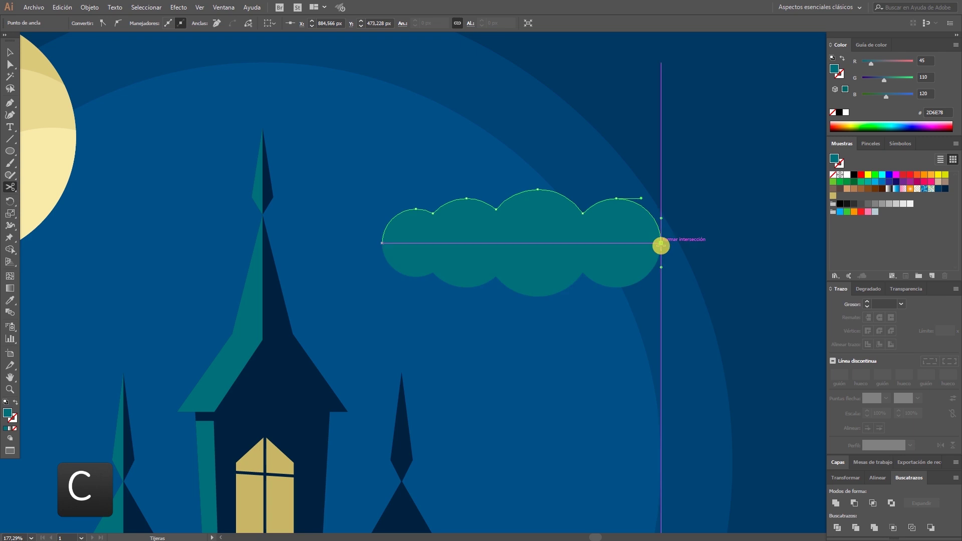
{"action": "left_click", "coordinate": [621, 279]}
{"action": "key", "text": "Delete"}
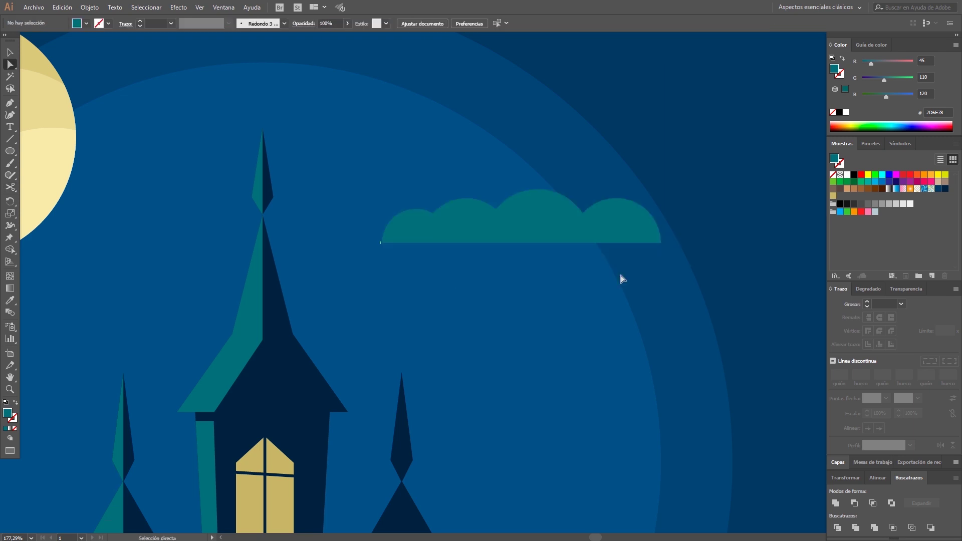
{"action": "key", "text": "v"}
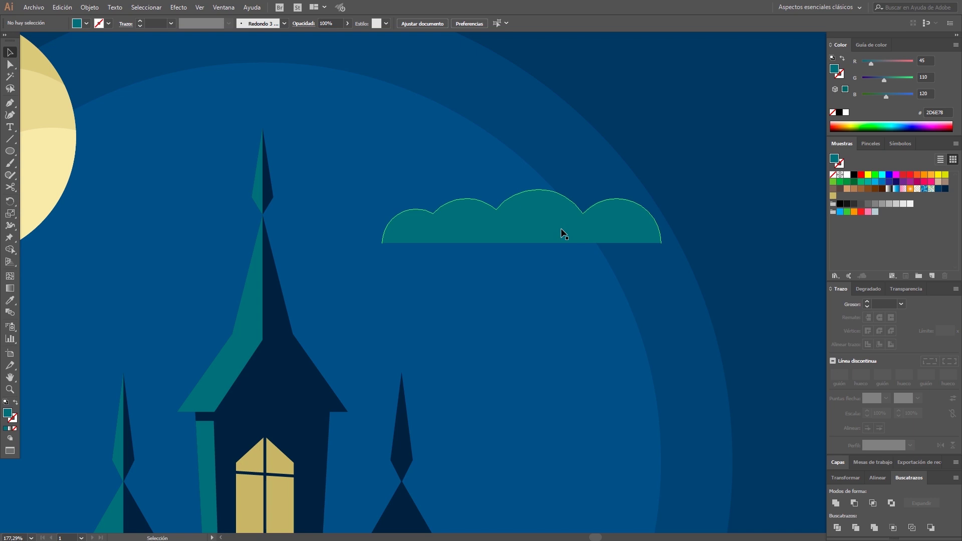
{"action": "left_click", "coordinate": [560, 228]}
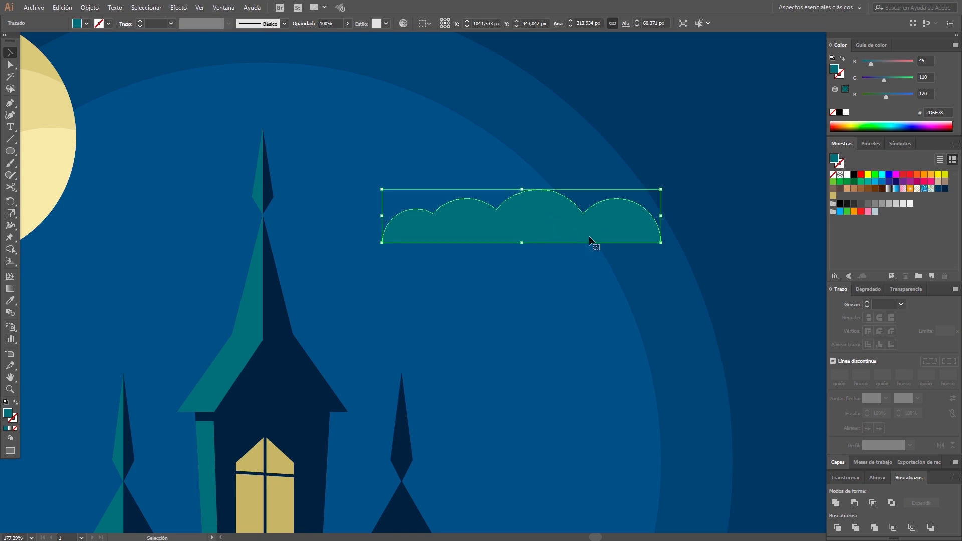
Join the half cloud's two open endpoints in Outline view to form a straight bottom edge.
{"action": "key", "text": "ctrl+y"}
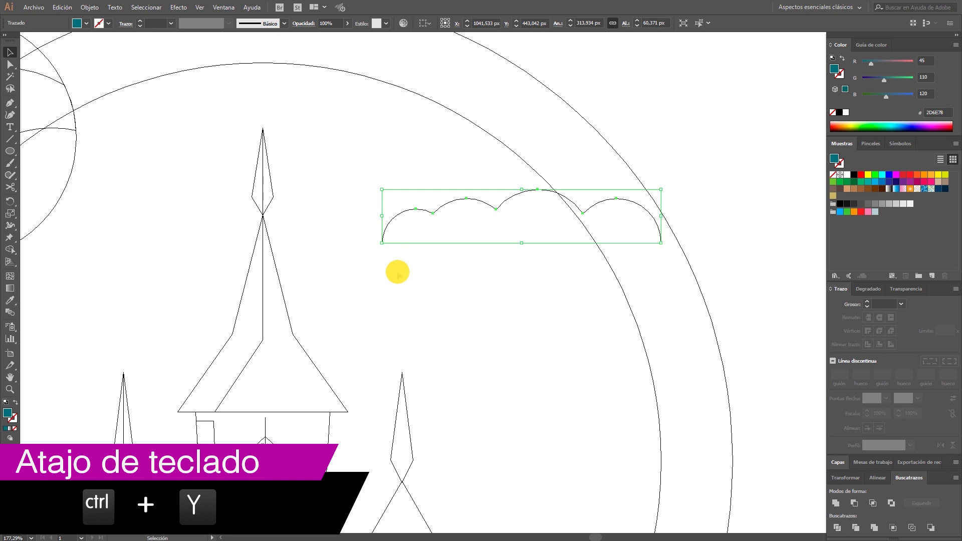
{"action": "left_click", "coordinate": [397, 273]}
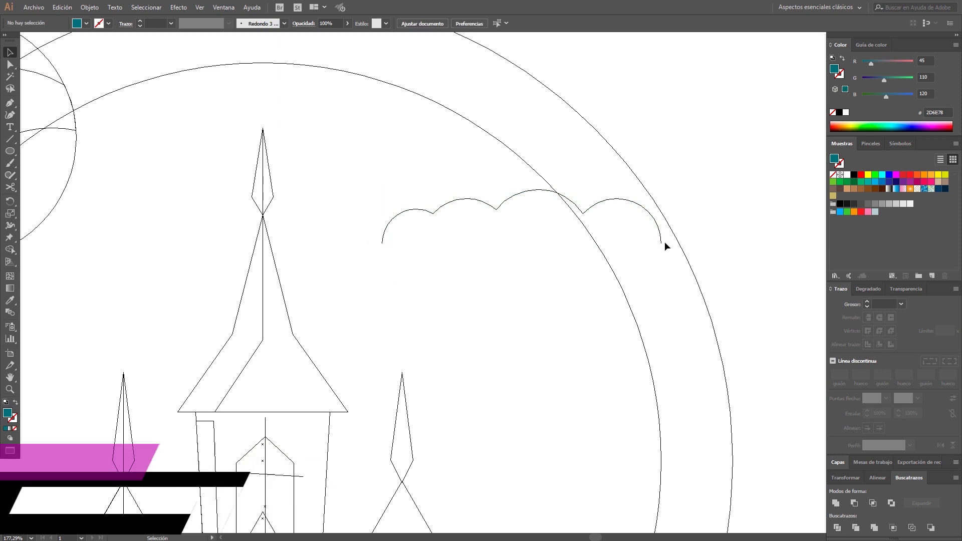
{"action": "key", "text": "a"}
{"action": "left_click", "coordinate": [386, 229]}
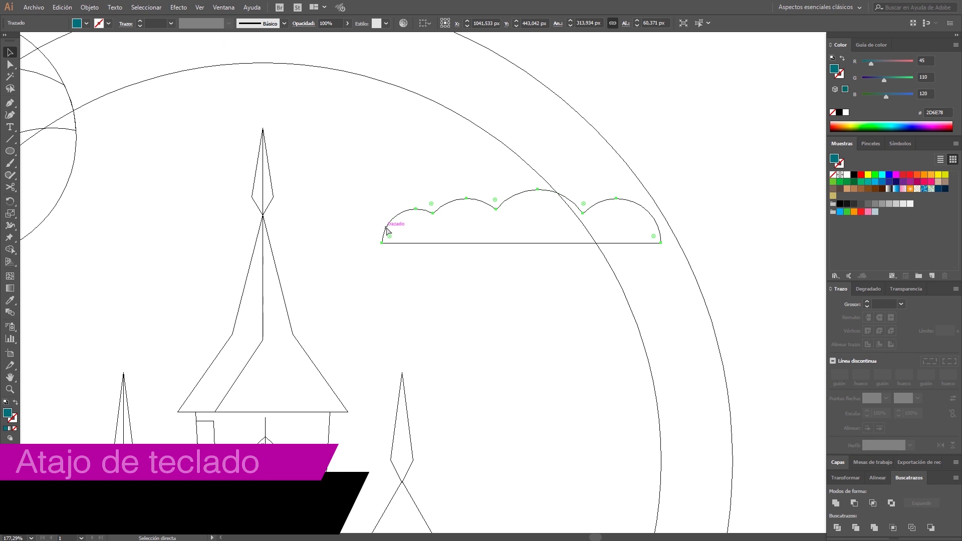
{"action": "key", "text": "ctrl+j"}
{"action": "left_click", "coordinate": [404, 270]}
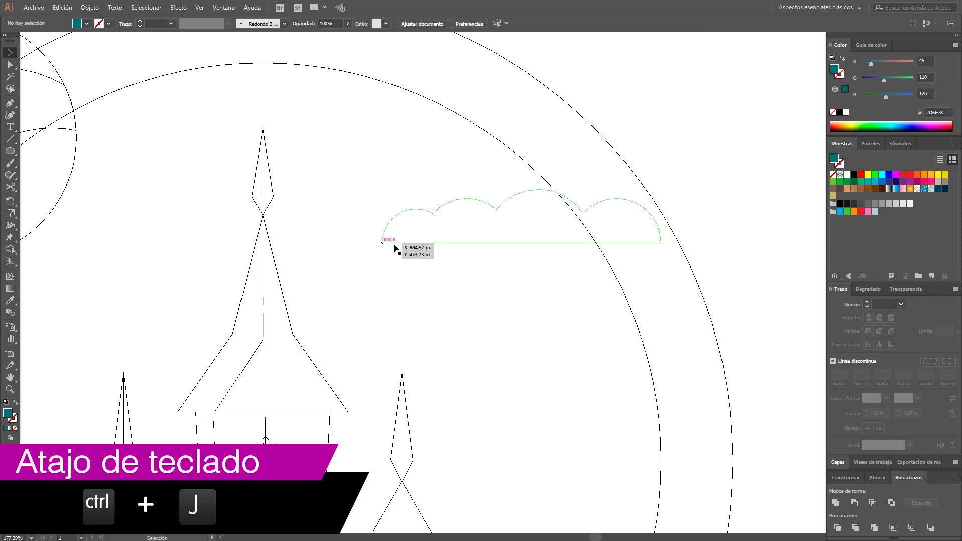
{"action": "key", "text": "ctrl+y"}
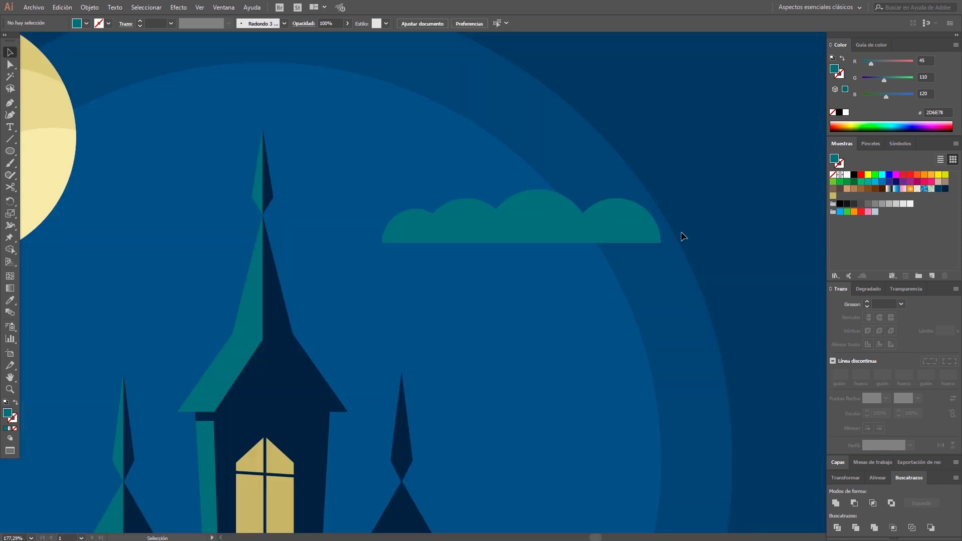
{"action": "left_click", "coordinate": [543, 229]}
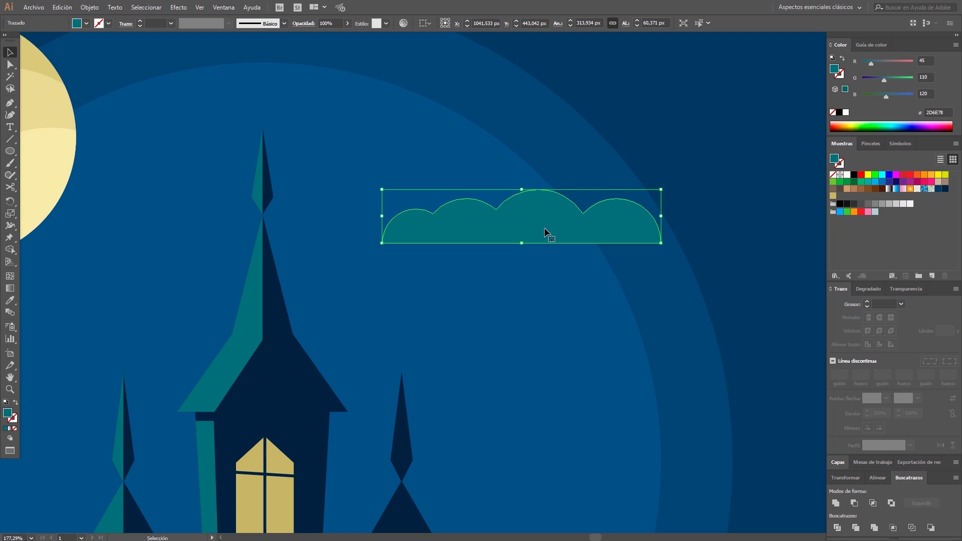
Set the cloud colour to R 35, G 96, B 156 in the Color panel.
{"action": "left_click", "coordinate": [922, 61]}
{"action": "type", "text": "35"}
{"action": "key", "text": "Tab"}
{"action": "key", "text": "Tab"}
{"action": "type", "text": "1"}
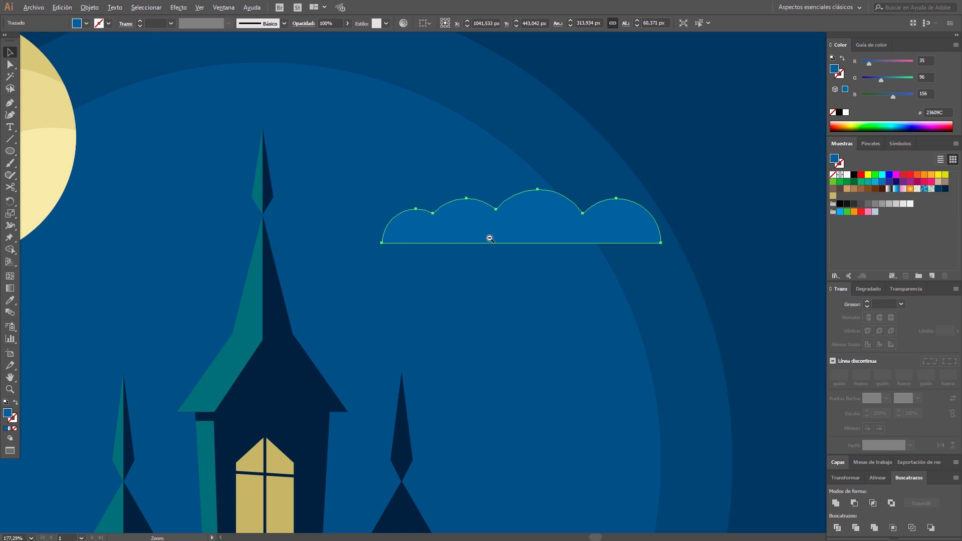
{"action": "key", "text": "ctrl+1"}
{"action": "left_click", "coordinate": [438, 279]}
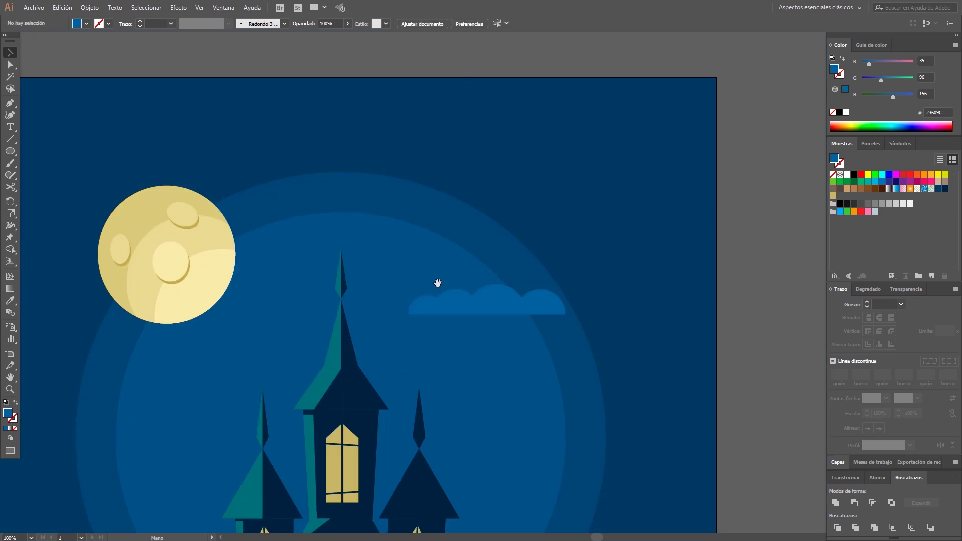
Place two more blue cloud copies in the sky: a small one high up, a wider one at right.
{"action": "key", "text": "ctrl+minus"}
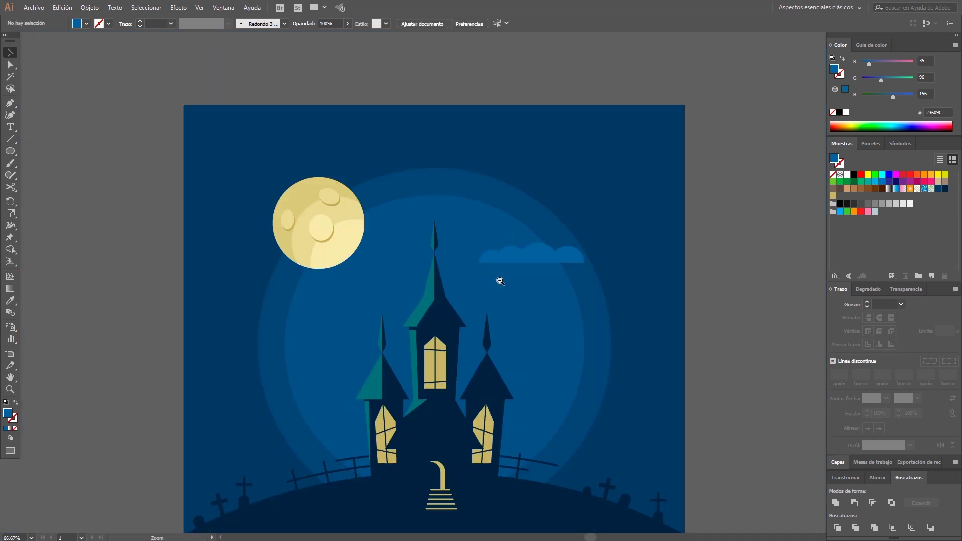
{"action": "left_click_drag", "start_coordinate": [504, 299], "coordinate": [510, 356]}
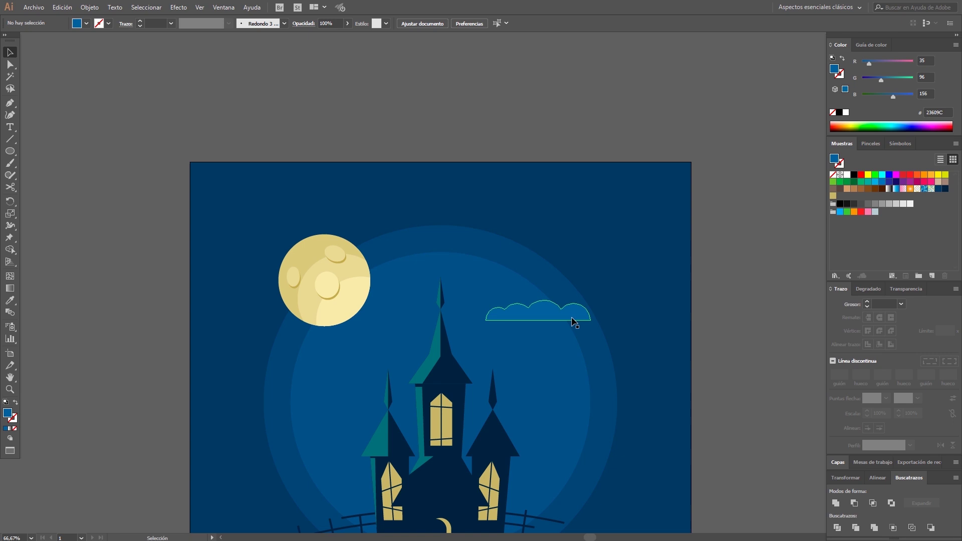
{"action": "mouse_move", "coordinate": [575, 311]}
{"action": "left_mouse_down"}
{"action": "mouse_move", "coordinate": [301, 358]}
{"action": "mouse_move", "coordinate": [552, 270]}
{"action": "mouse_move", "coordinate": [589, 270]}
{"action": "mouse_move", "coordinate": [533, 231]}
{"action": "mouse_move", "coordinate": [586, 318]}
{"action": "mouse_move", "coordinate": [663, 359]}
{"action": "mouse_move", "coordinate": [656, 334]}
{"action": "mouse_move", "coordinate": [620, 309]}
{"action": "left_mouse_up"}
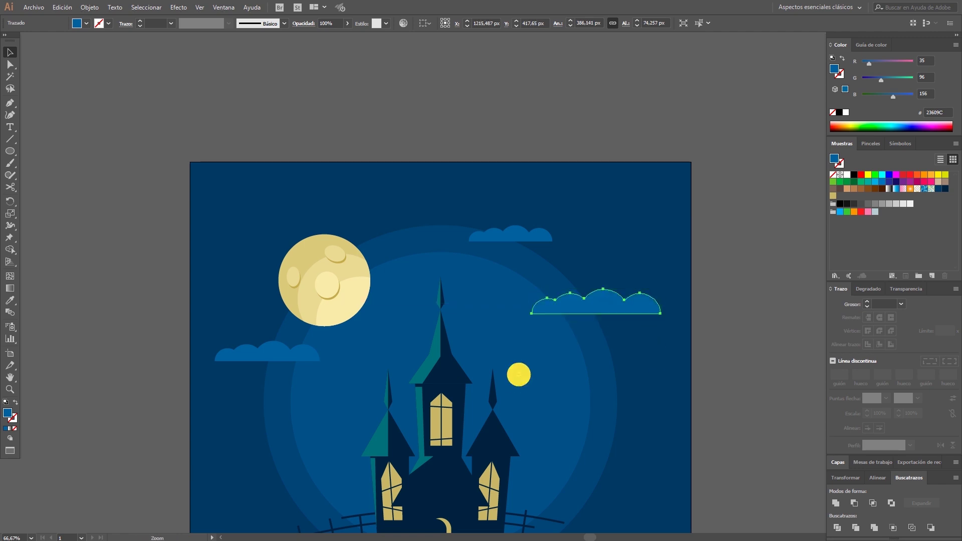
{"action": "key", "text": "ctrl+minus"}
{"action": "left_click_drag", "start_coordinate": [561, 378], "coordinate": [523, 399]}
{"action": "left_click_drag", "start_coordinate": [498, 210], "coordinate": [485, 210]}
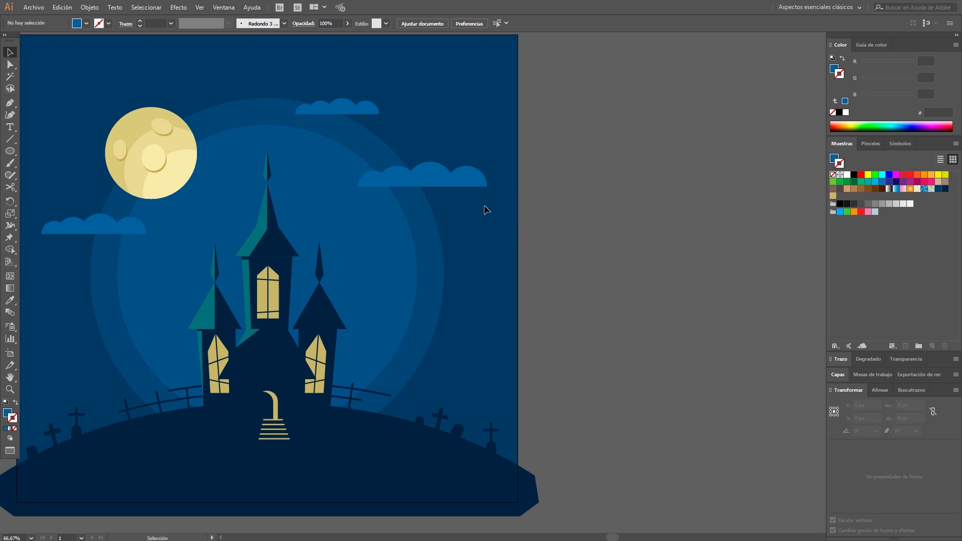
{"action": "left_click_drag", "start_coordinate": [414, 204], "coordinate": [343, 153]}
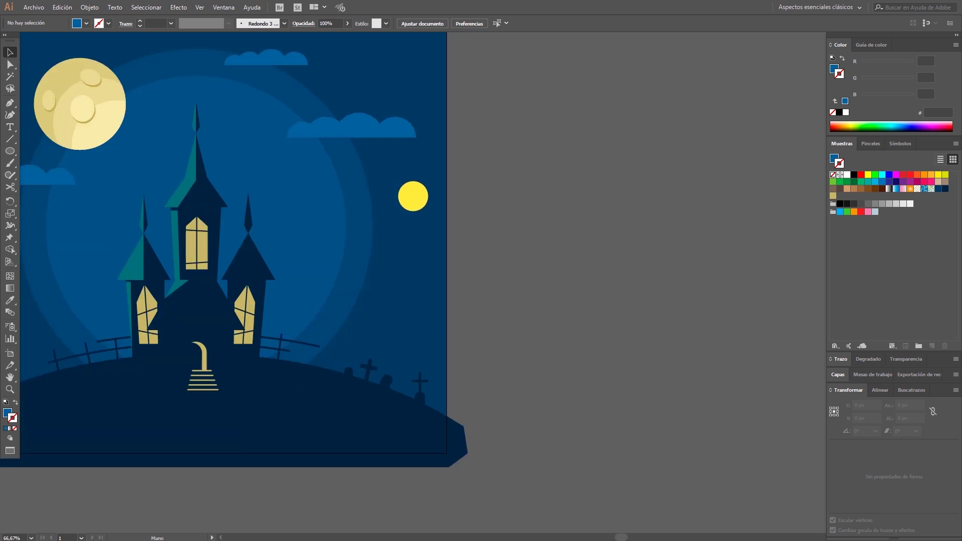
Create a 442 px circle beside the castle.
{"action": "left_click", "coordinate": [10, 151]}
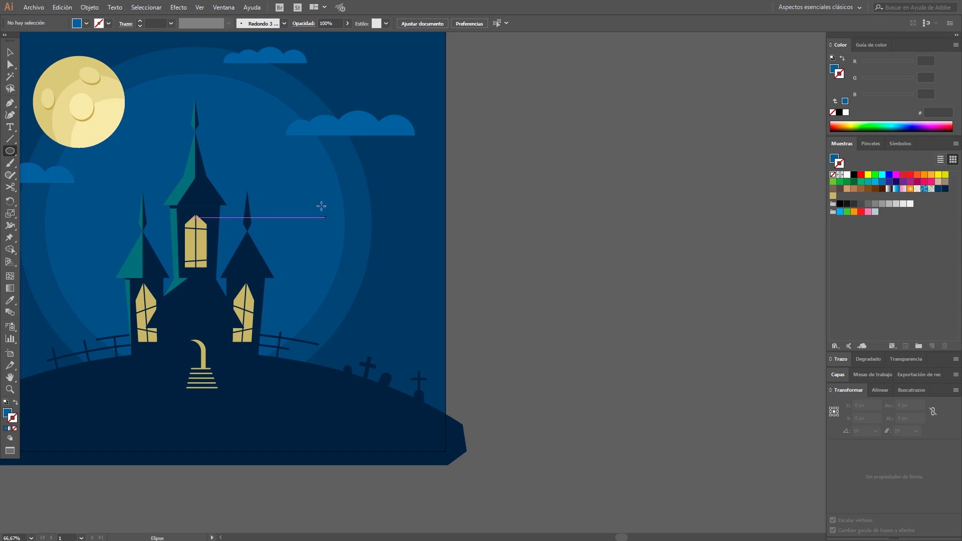
{"action": "left_click", "coordinate": [317, 196]}
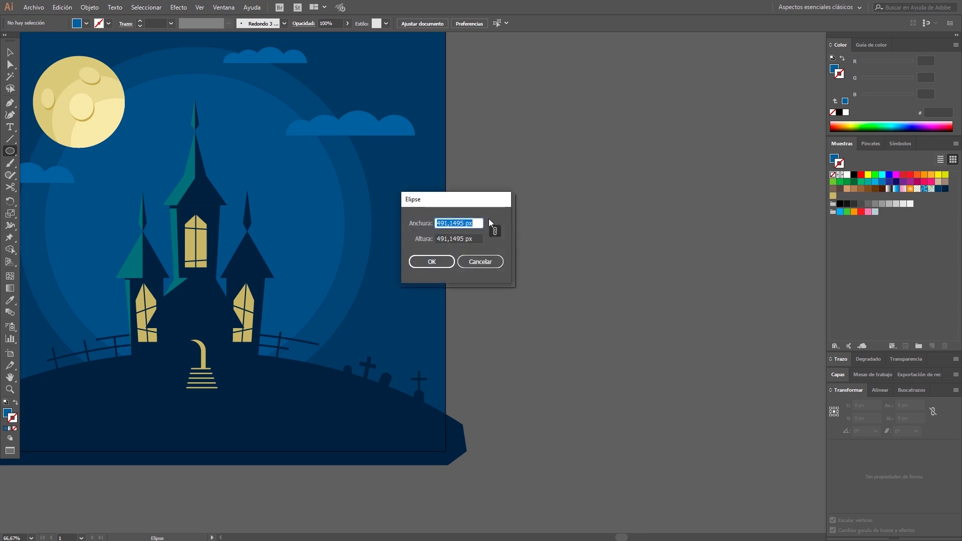
{"action": "type", "text": "442"}
{"action": "left_click", "coordinate": [436, 261]}
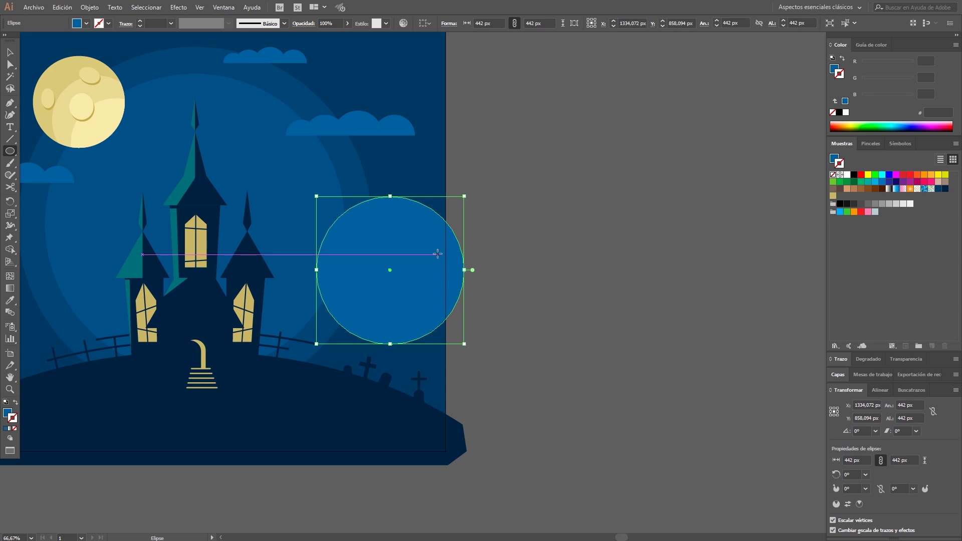
Swap the circle's fill and stroke and set the stroke weight to 120 pt.
{"action": "key", "text": "v"}
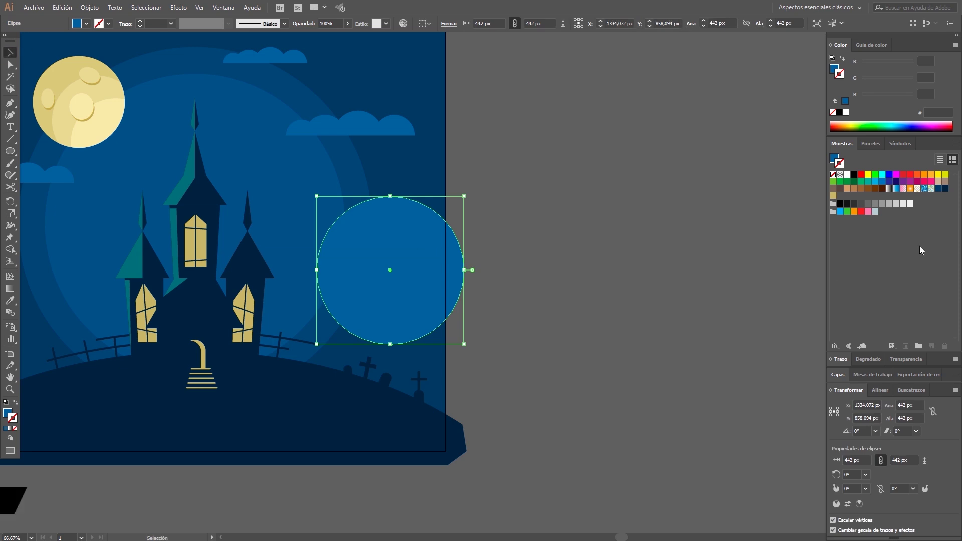
{"action": "key", "text": "shift+x"}
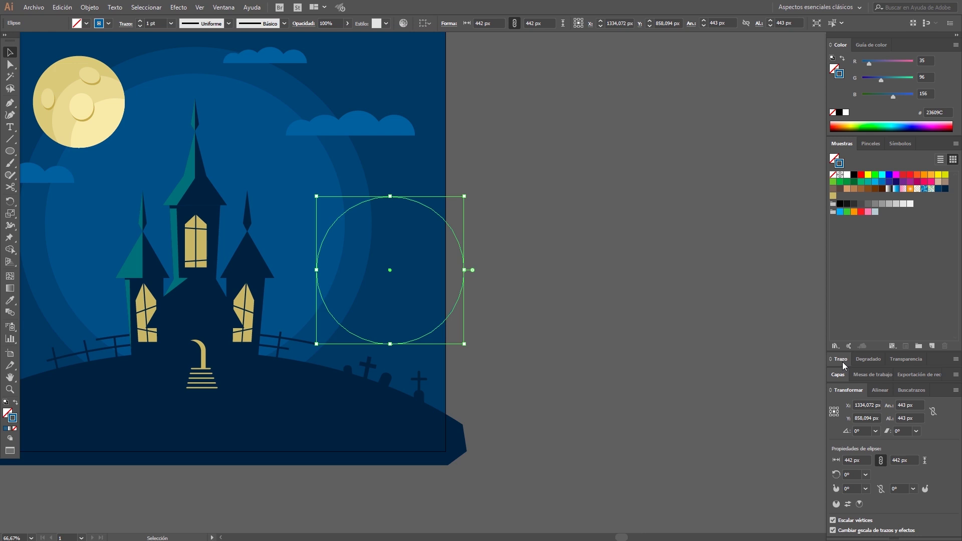
{"action": "left_click", "coordinate": [842, 360]}
{"action": "left_click", "coordinate": [901, 356]}
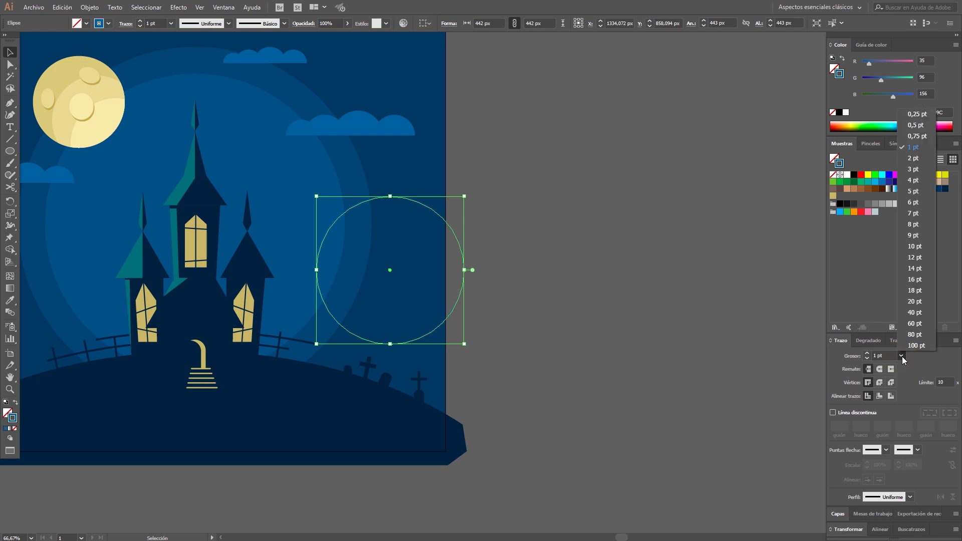
{"action": "left_click", "coordinate": [884, 356]}
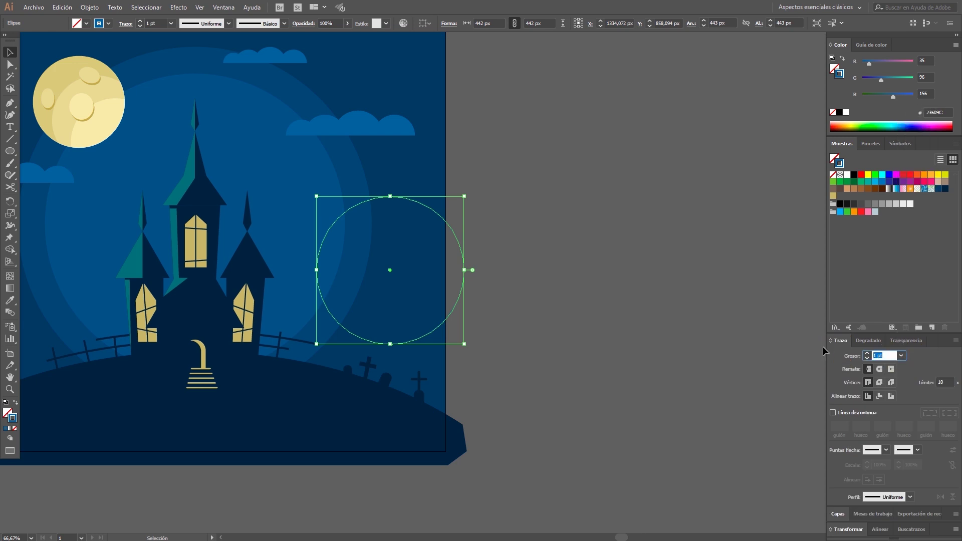
{"action": "type", "text": "120"}
{"action": "key", "text": "Return"}
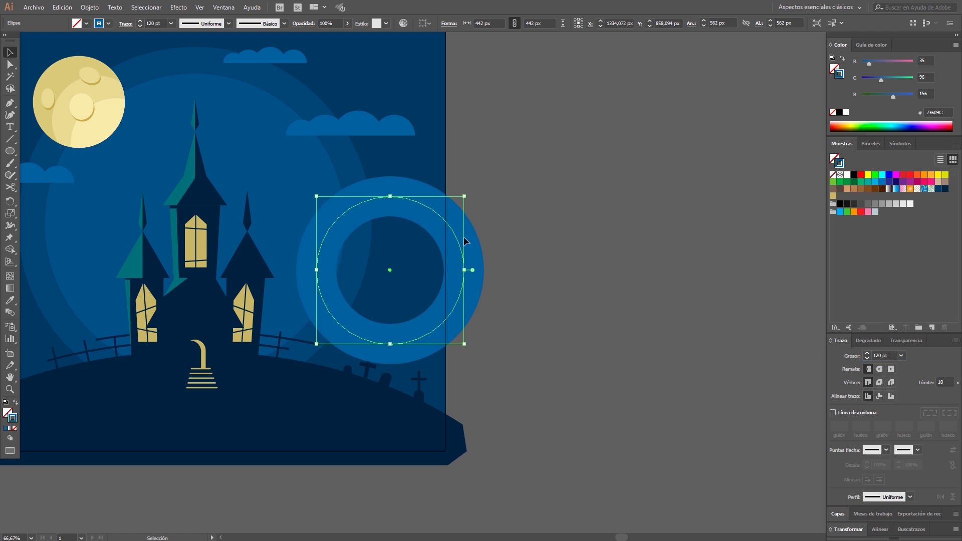
Cut the ring at its top, right and bottom anchors and delete all but the lower-right quarter.
{"action": "left_click_drag", "start_coordinate": [306, 229], "coordinate": [597, 350]}
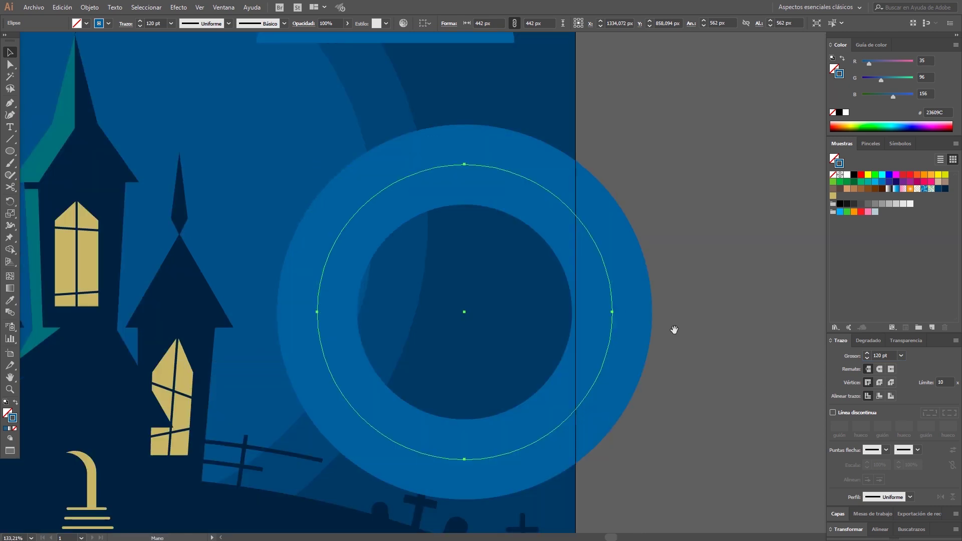
{"action": "left_click_drag", "start_coordinate": [674, 329], "coordinate": [593, 333]}
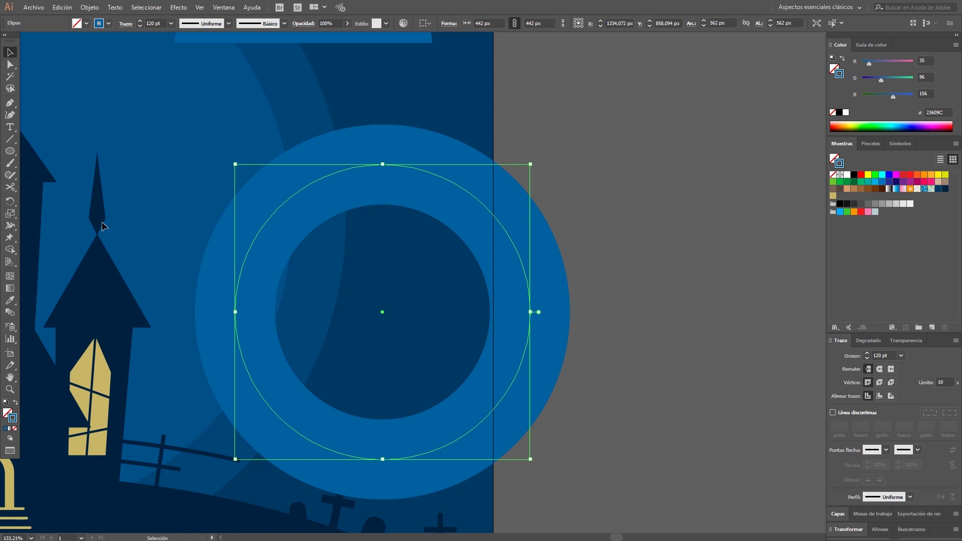
{"action": "left_click", "coordinate": [14, 190]}
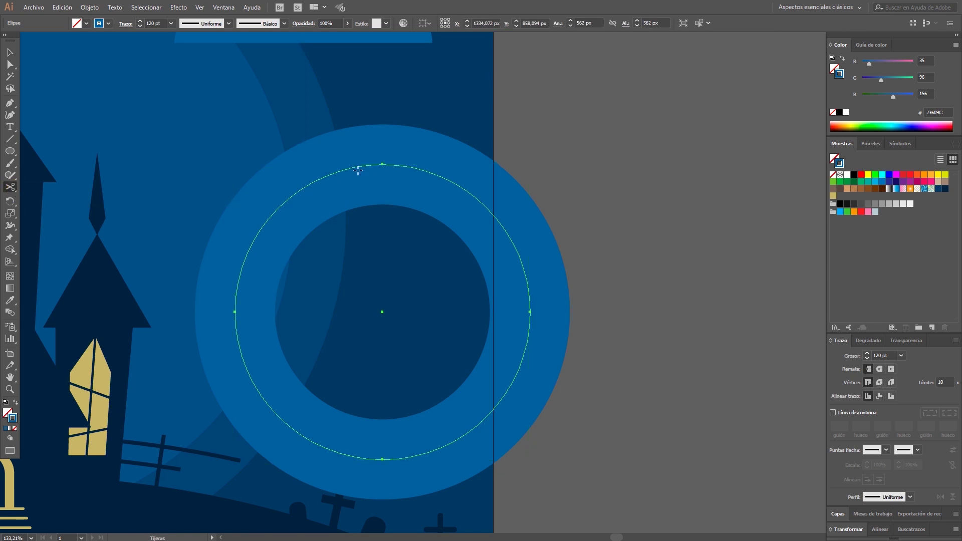
{"action": "left_click", "coordinate": [381, 164]}
{"action": "left_click", "coordinate": [530, 312]}
{"action": "left_click", "coordinate": [381, 459]}
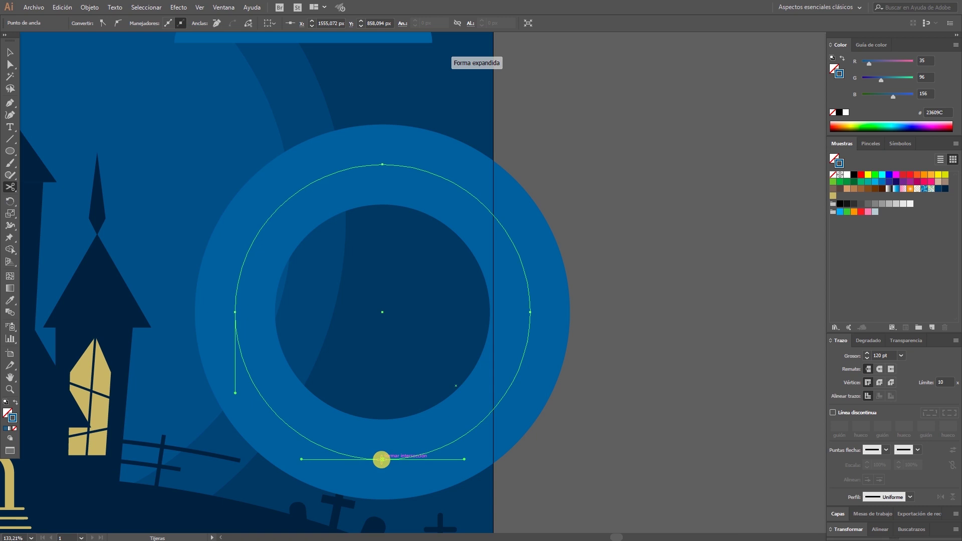
{"action": "key", "text": "v"}
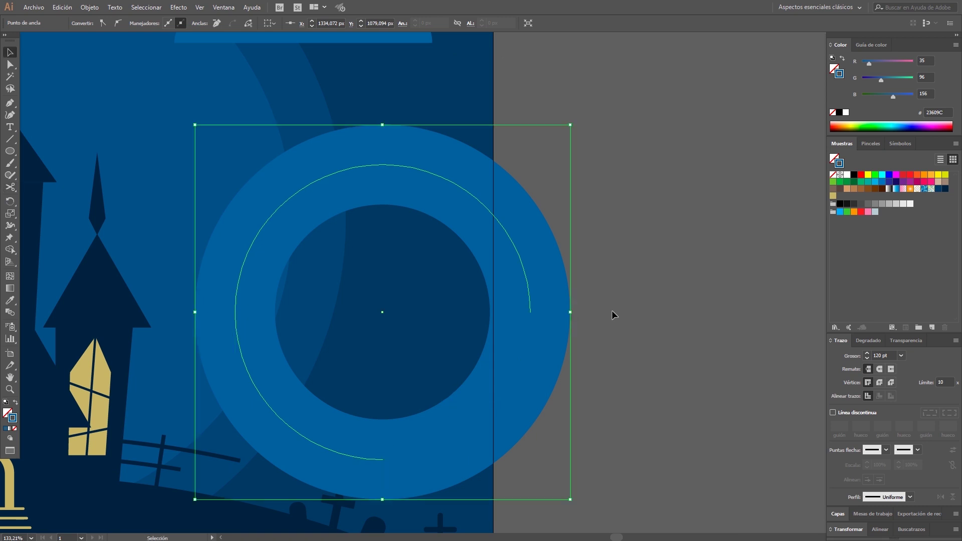
{"action": "key", "text": "Delete"}
{"action": "key", "text": "Delete"}
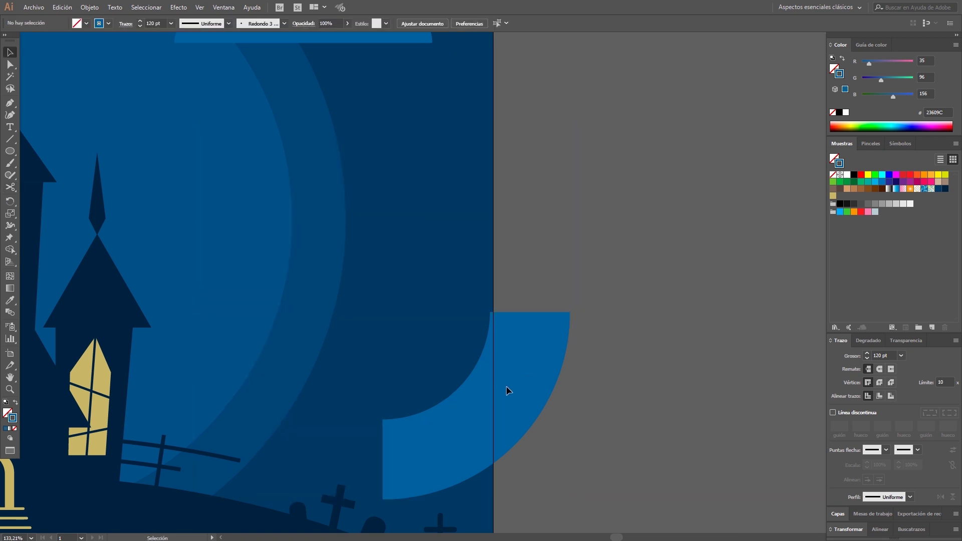
Move and tilt the quarter arc, give it round caps, and outline its stroke.
{"action": "left_click_drag", "start_coordinate": [506, 384], "coordinate": [403, 302]}
{"action": "left_click_drag", "start_coordinate": [473, 226], "coordinate": [452, 180]}
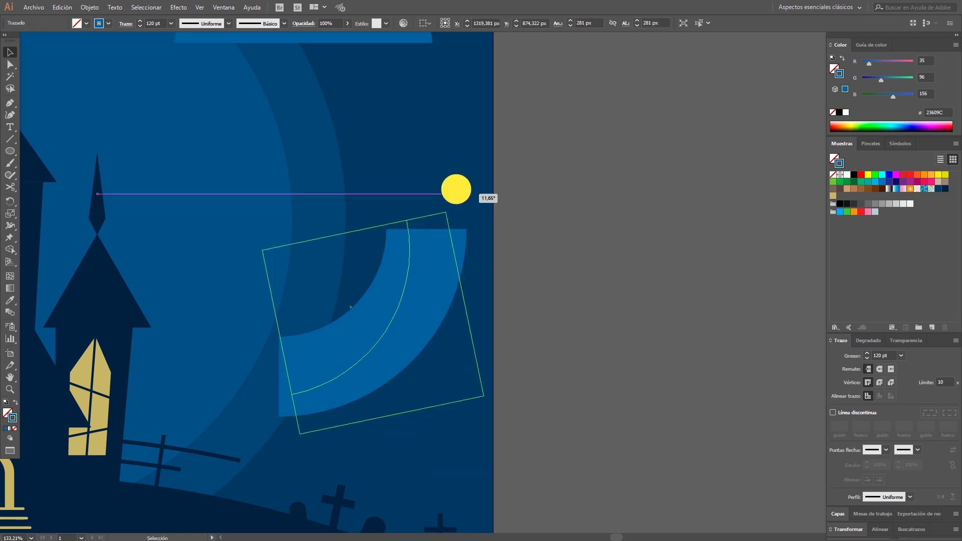
{"action": "left_click", "coordinate": [880, 369]}
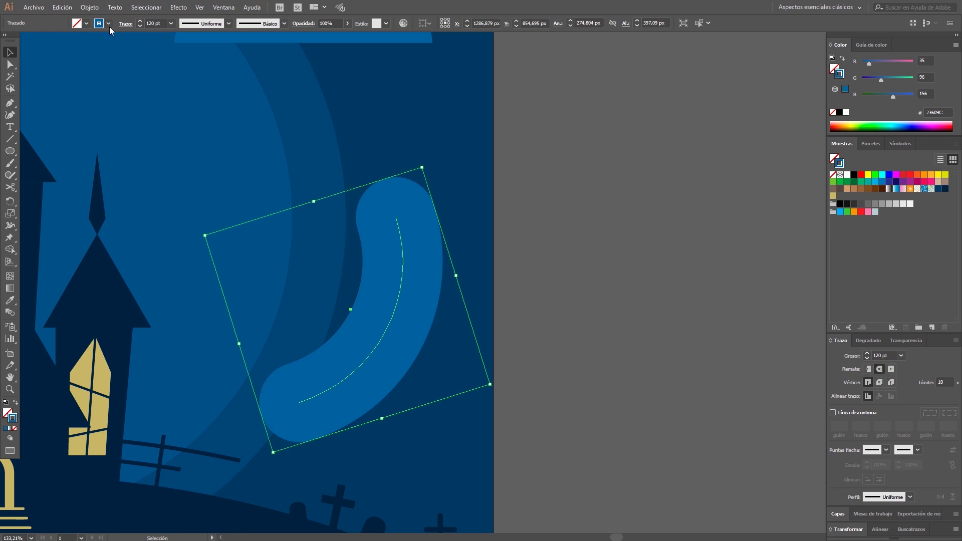
{"action": "left_click", "coordinate": [89, 7]}
{"action": "mouse_move", "coordinate": [104, 234]}
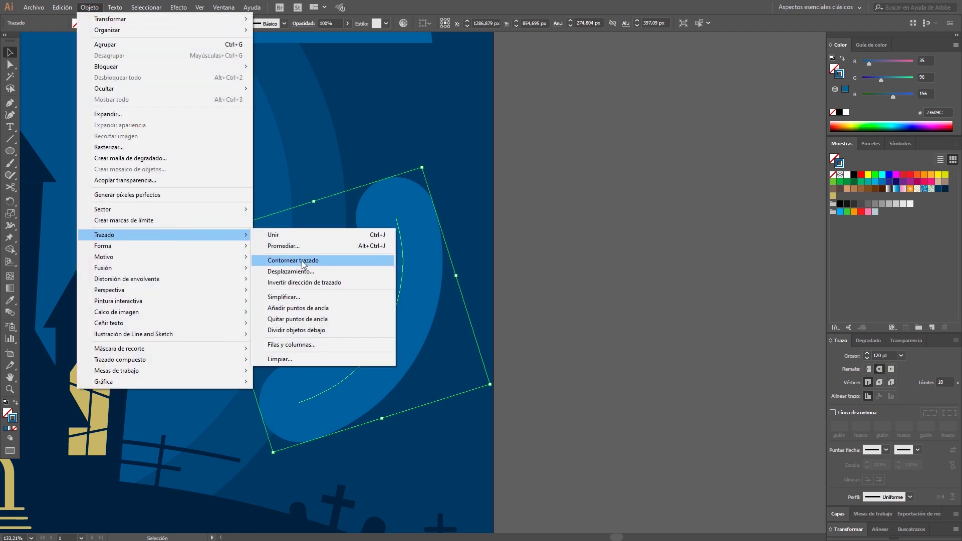
{"action": "left_click", "coordinate": [303, 261]}
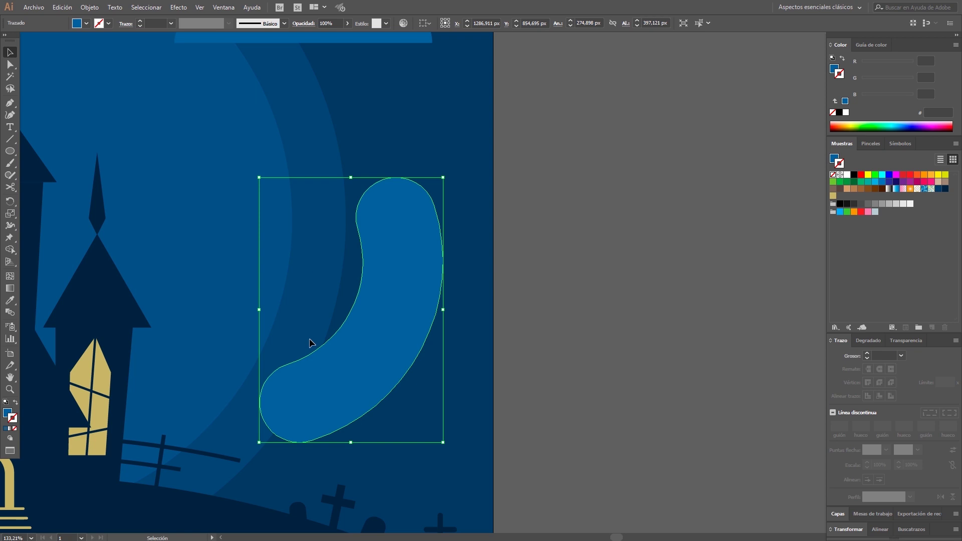
Cut the outline at its two lower-left anchors and delete the rounded end between them.
{"action": "key", "text": "a"}
{"action": "key", "text": "c"}
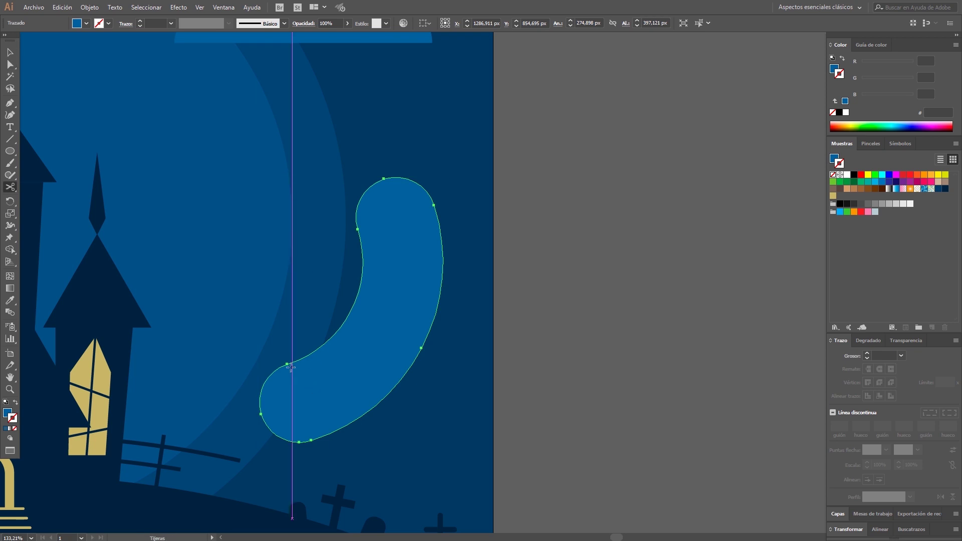
{"action": "left_click", "coordinate": [287, 364]}
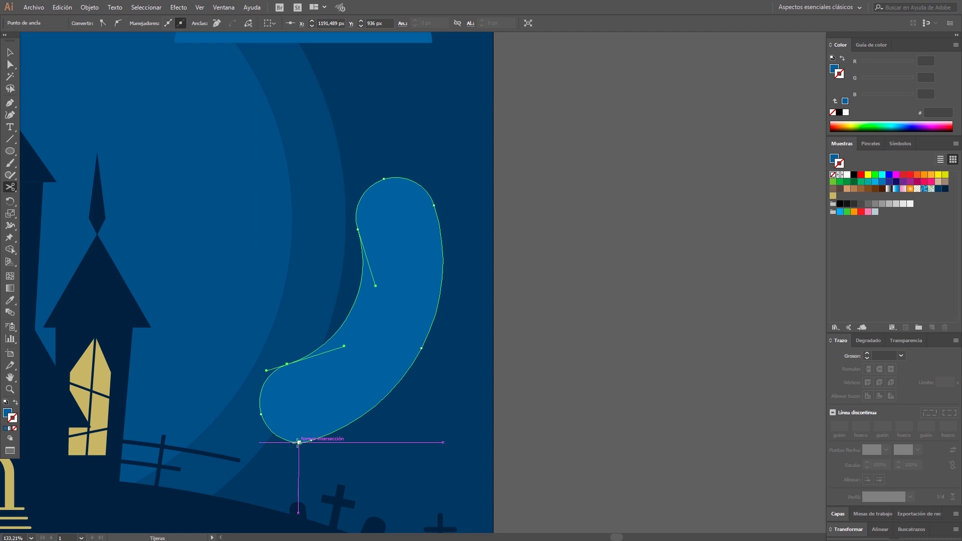
{"action": "left_click", "coordinate": [298, 442]}
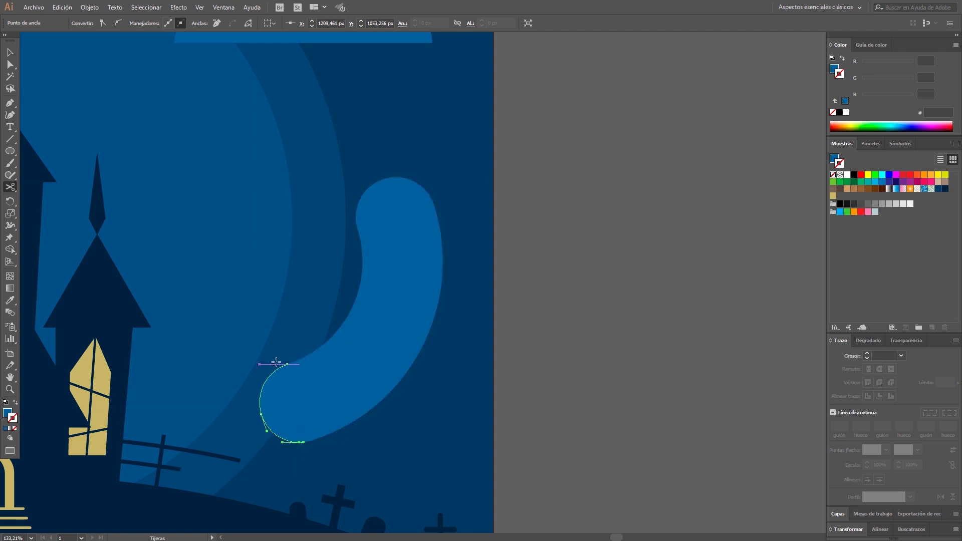
{"action": "key", "text": "Delete"}
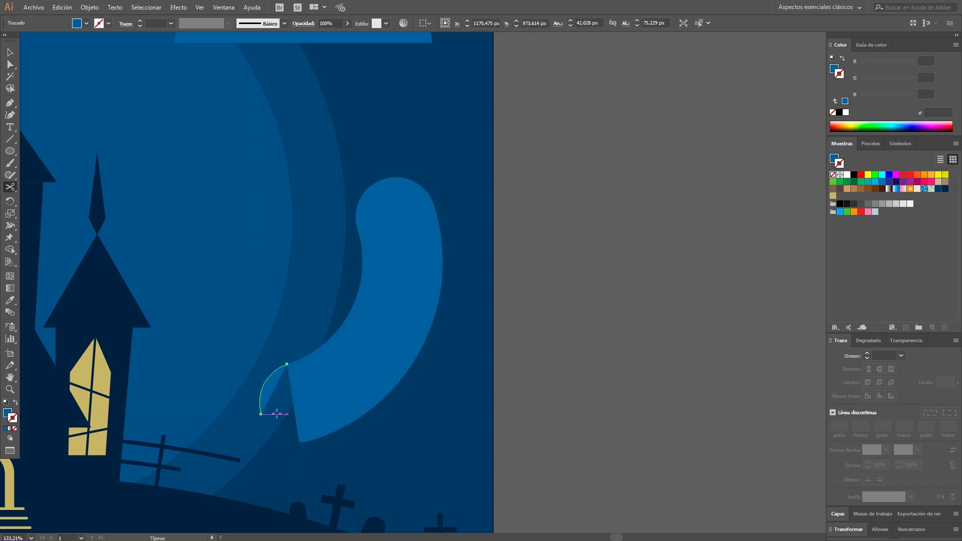
{"action": "key", "text": "Delete"}
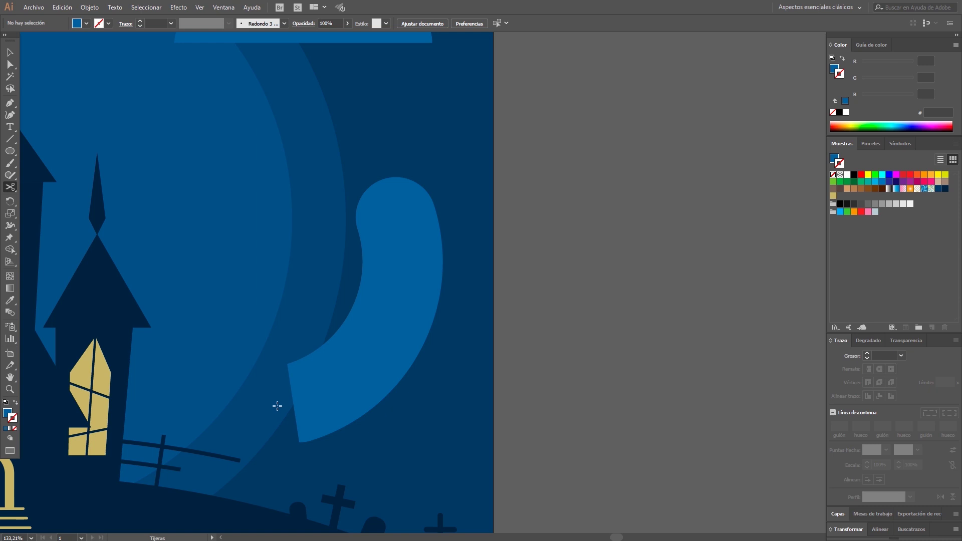
{"action": "left_click", "coordinate": [10, 103]}
Pen-draw a three-spiked jagged tail from the upper open end, closing it onto the bottom end.
{"action": "left_click", "coordinate": [295, 365]}
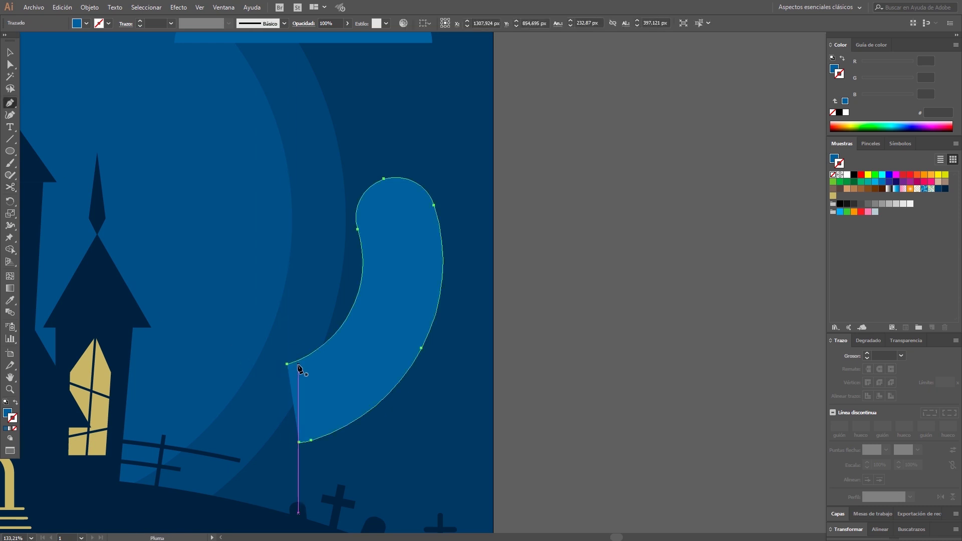
{"action": "key", "text": "ctrl"}
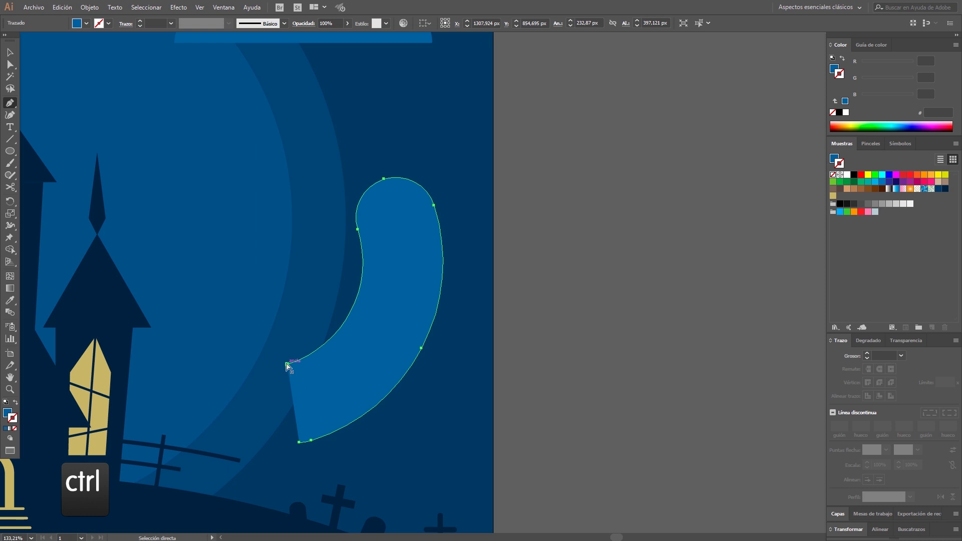
{"action": "mouse_move", "coordinate": [286, 364]}
{"action": "left_mouse_down"}
{"action": "mouse_move", "coordinate": [317, 369]}
{"action": "mouse_move", "coordinate": [318, 361]}
{"action": "left_mouse_up"}
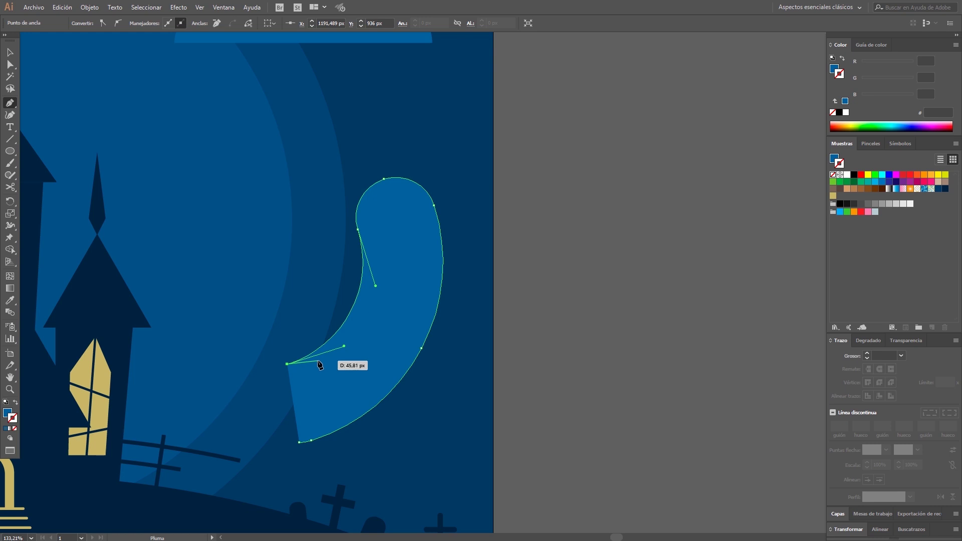
{"action": "left_click", "coordinate": [319, 360]}
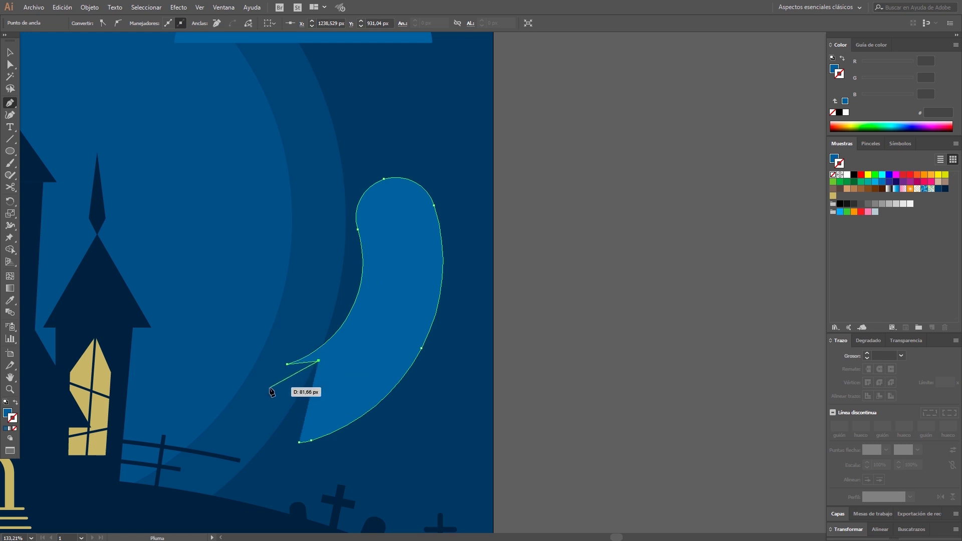
{"action": "mouse_move", "coordinate": [257, 387]}
{"action": "left_mouse_down"}
{"action": "mouse_move", "coordinate": [206, 394]}
{"action": "mouse_move", "coordinate": [325, 384]}
{"action": "mouse_move", "coordinate": [349, 371]}
{"action": "left_mouse_up"}
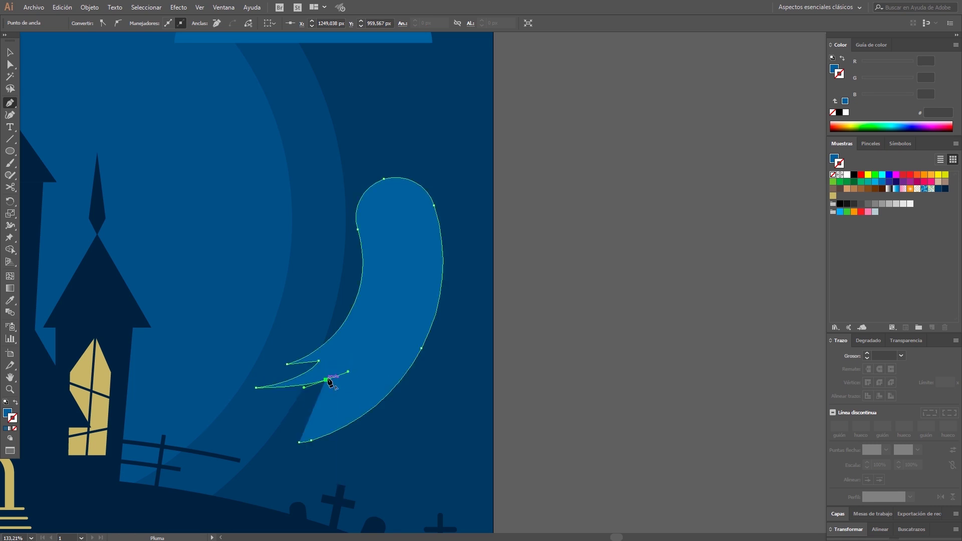
{"action": "left_click_drag", "start_coordinate": [257, 420], "coordinate": [178, 439]}
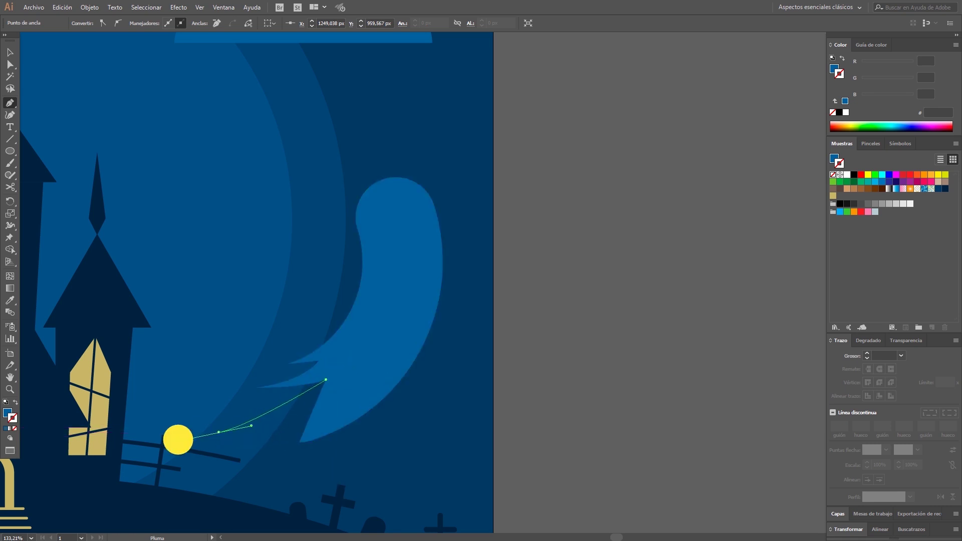
{"action": "left_click", "coordinate": [219, 433]}
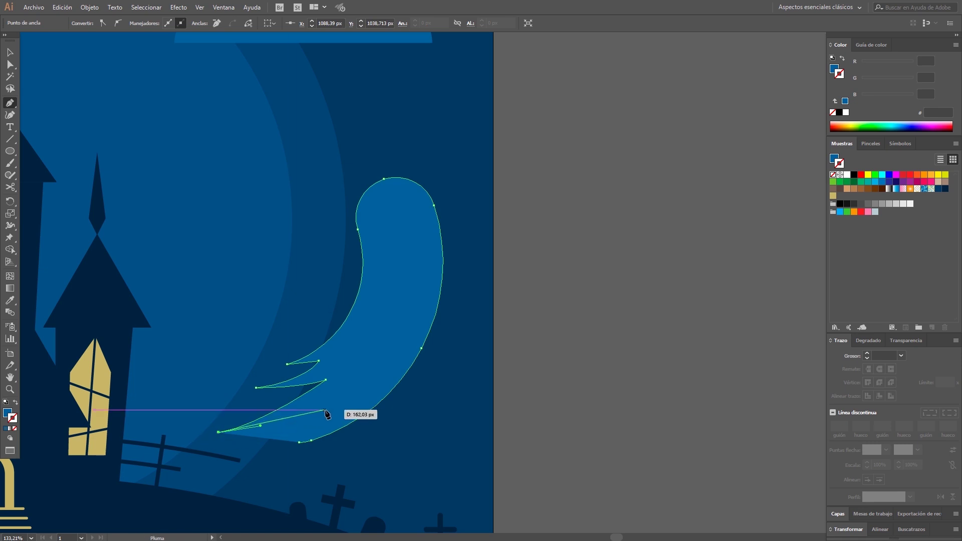
{"action": "left_click_drag", "start_coordinate": [329, 411], "coordinate": [338, 405]}
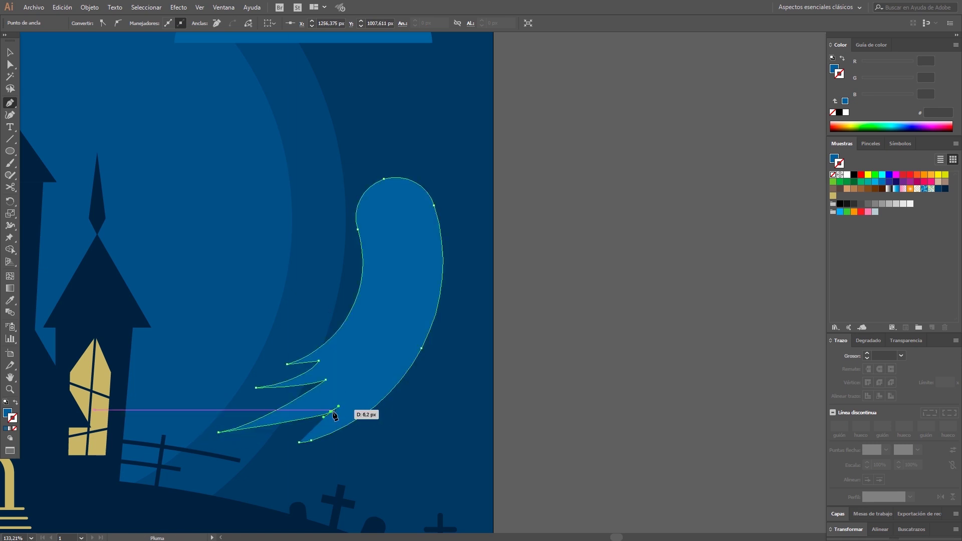
{"action": "mouse_move", "coordinate": [299, 443]}
{"action": "left_mouse_down"}
{"action": "mouse_move", "coordinate": [272, 455]}
{"action": "mouse_move", "coordinate": [287, 454]}
{"action": "left_mouse_up"}
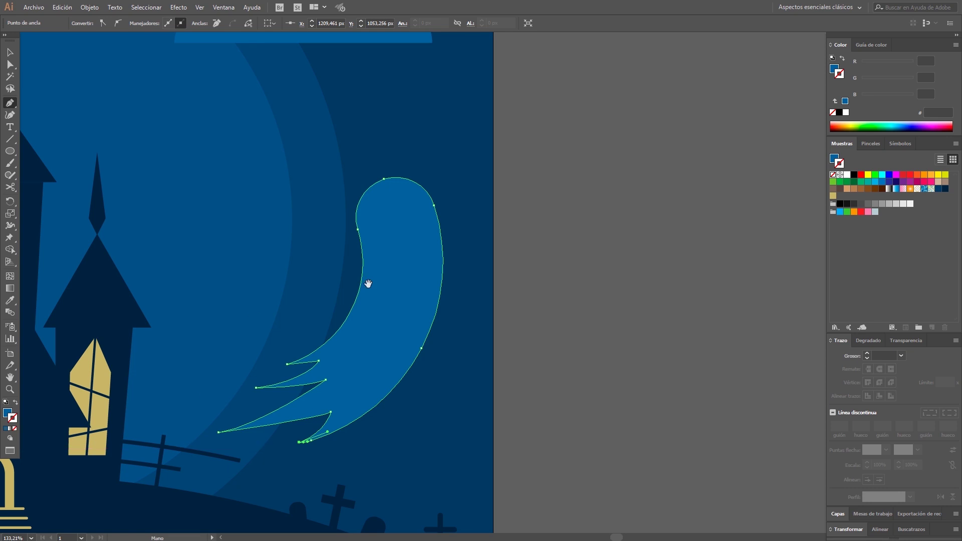
{"action": "left_click_drag", "start_coordinate": [370, 284], "coordinate": [340, 348]}
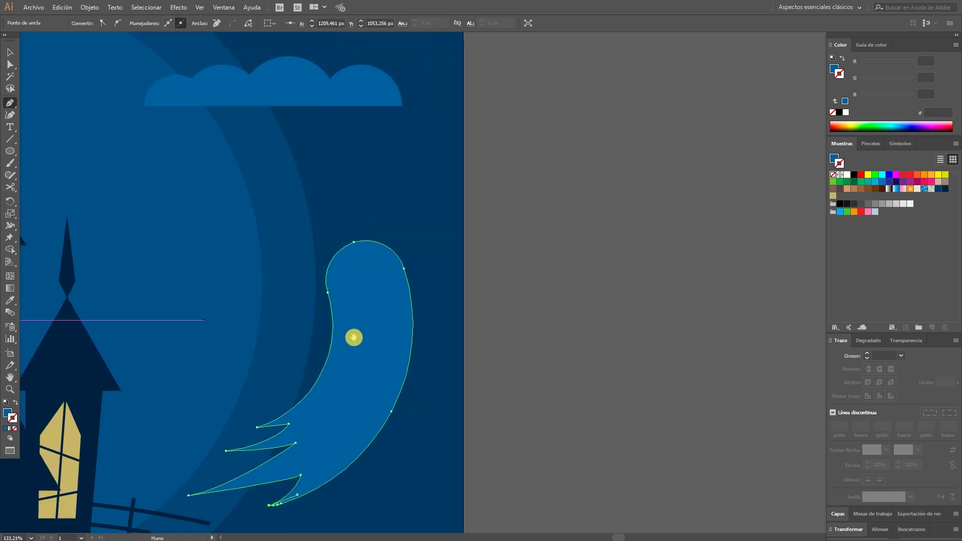
Draw a small black oval eye on the ghost's head and tilt it clockwise.
{"action": "left_click", "coordinate": [10, 152]}
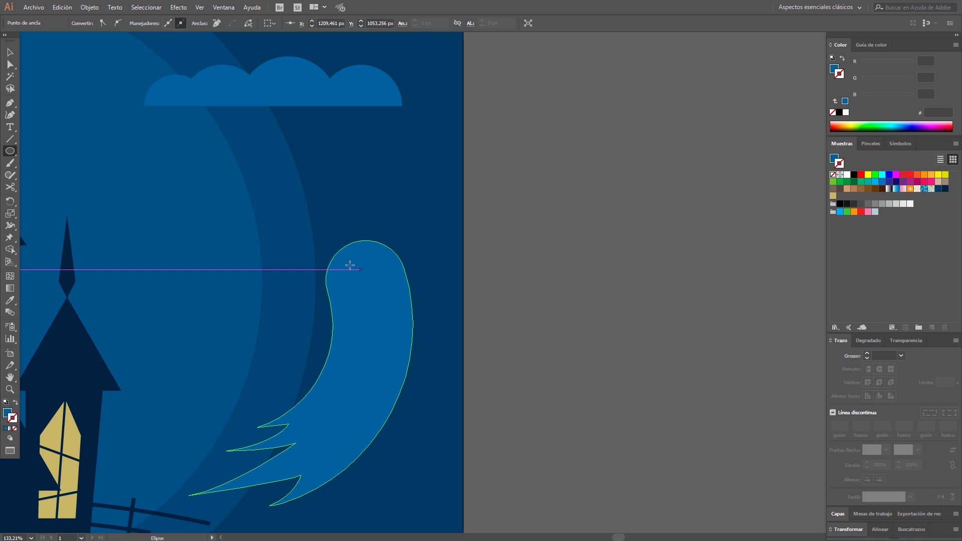
{"action": "left_click_drag", "start_coordinate": [339, 269], "coordinate": [357, 312]}
{"action": "left_click", "coordinate": [834, 69]}
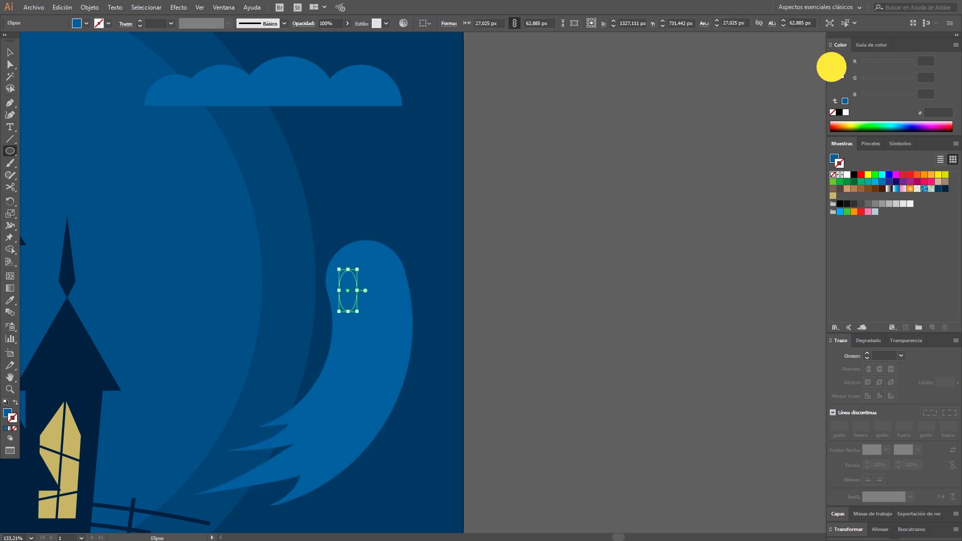
{"action": "left_click", "coordinate": [854, 174]}
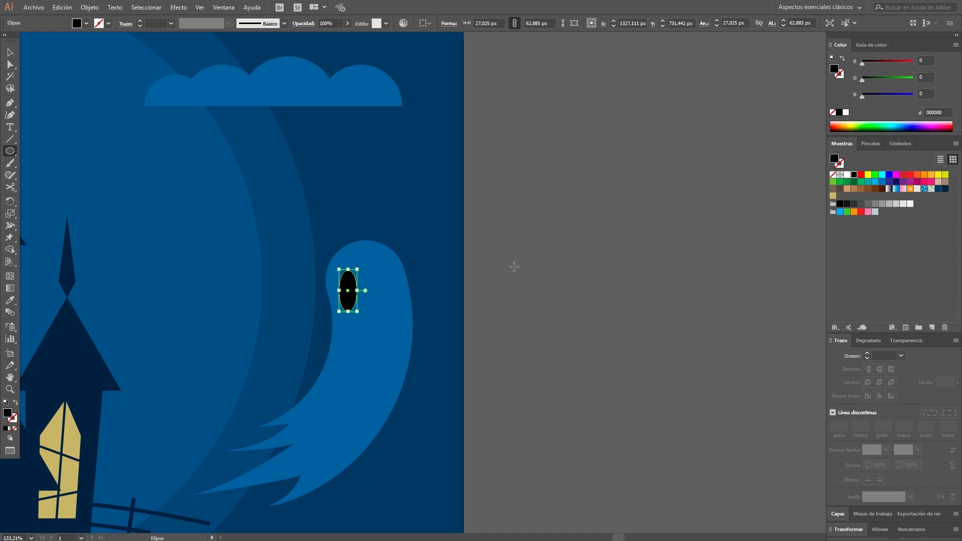
{"action": "left_click_drag", "start_coordinate": [279, 200], "coordinate": [529, 379]}
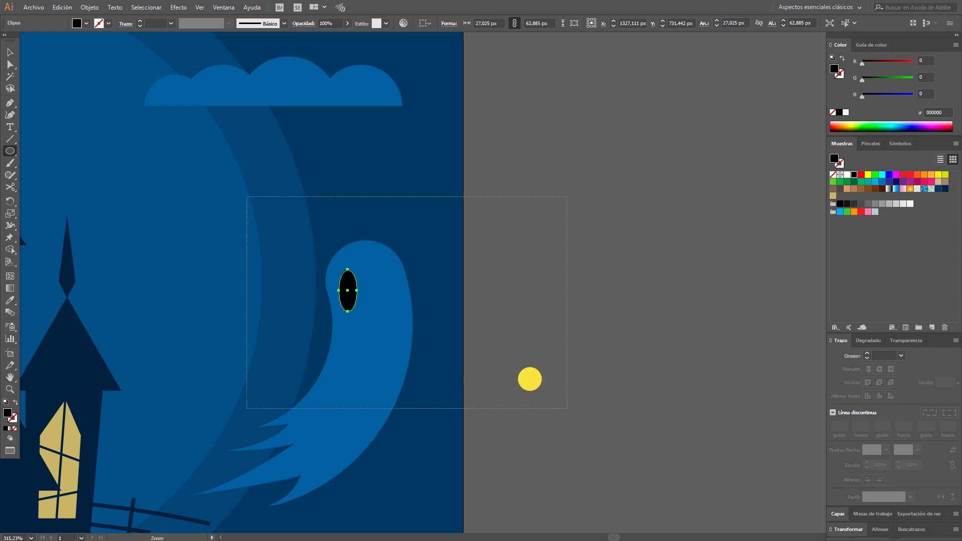
{"action": "key", "text": "r"}
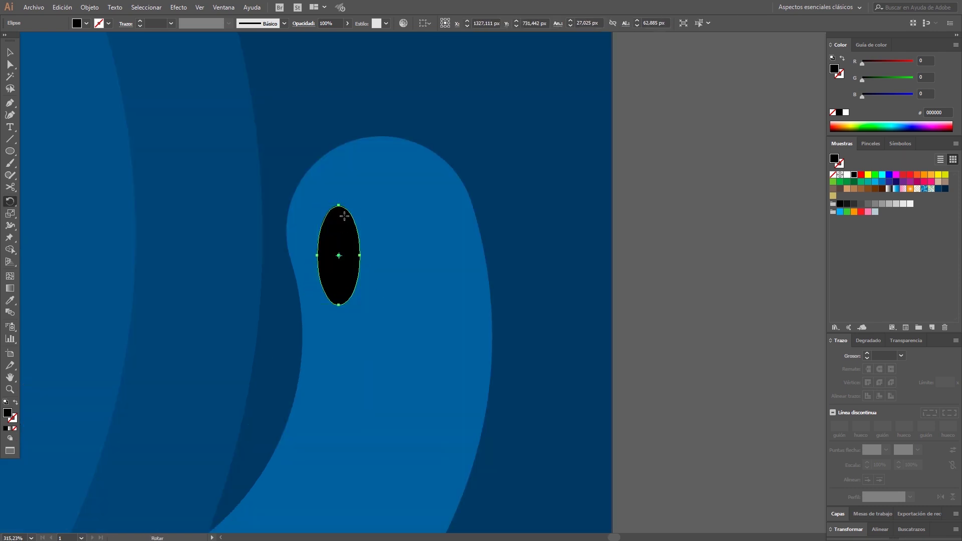
{"action": "mouse_move", "coordinate": [351, 217]}
{"action": "left_mouse_down"}
{"action": "mouse_move", "coordinate": [360, 262]}
{"action": "mouse_move", "coordinate": [422, 266]}
{"action": "left_mouse_up"}
Add a vertically reflected copy as the second eye and nudge both eyes slightly right.
{"action": "key", "text": "v"}
{"action": "key", "text": "o"}
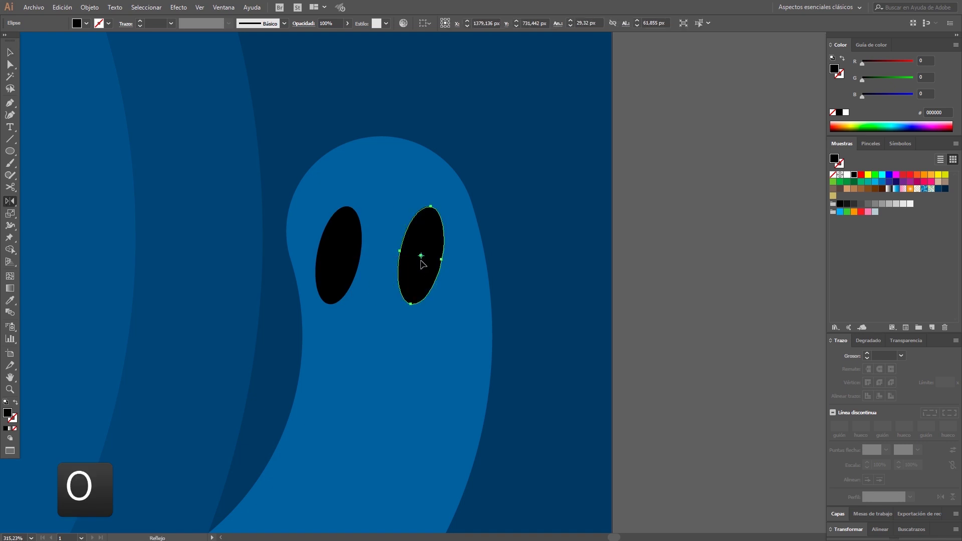
{"action": "key", "text": "Return"}
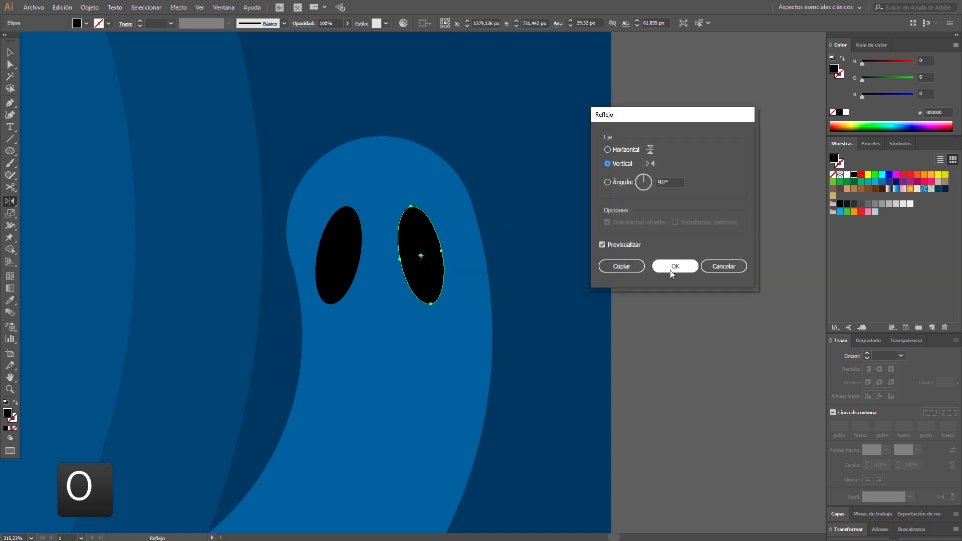
{"action": "left_click", "coordinate": [671, 266]}
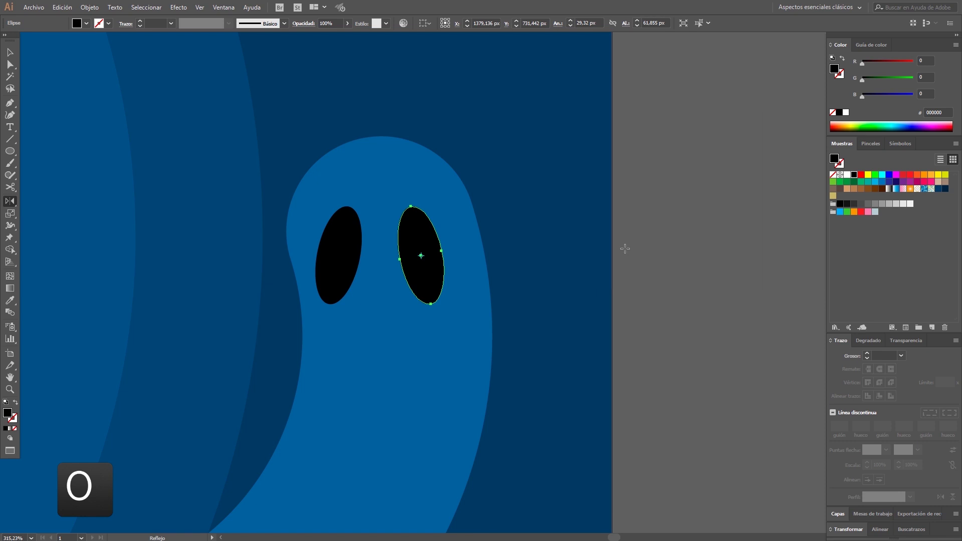
{"action": "key", "text": "v"}
{"action": "left_click_drag", "start_coordinate": [335, 268], "coordinate": [344, 268]}
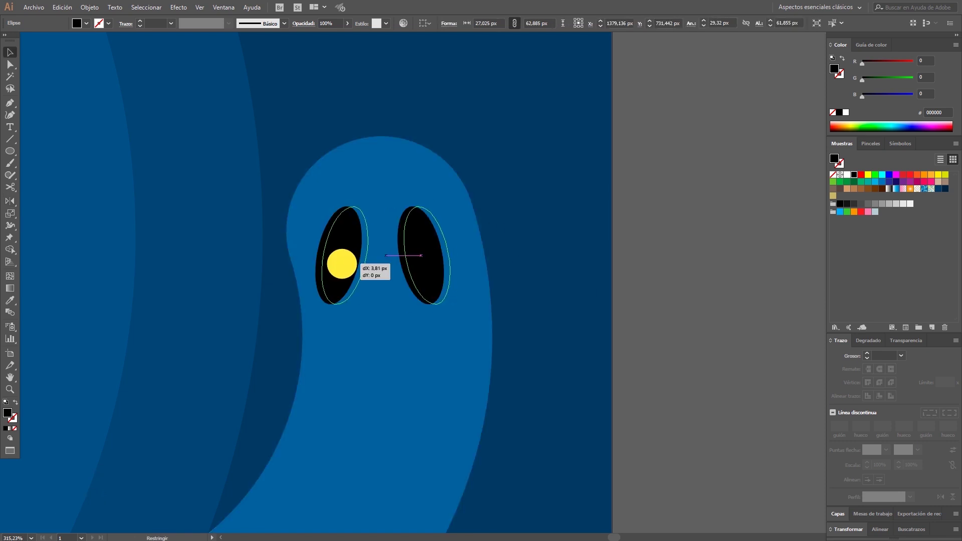
{"action": "key", "text": "a"}
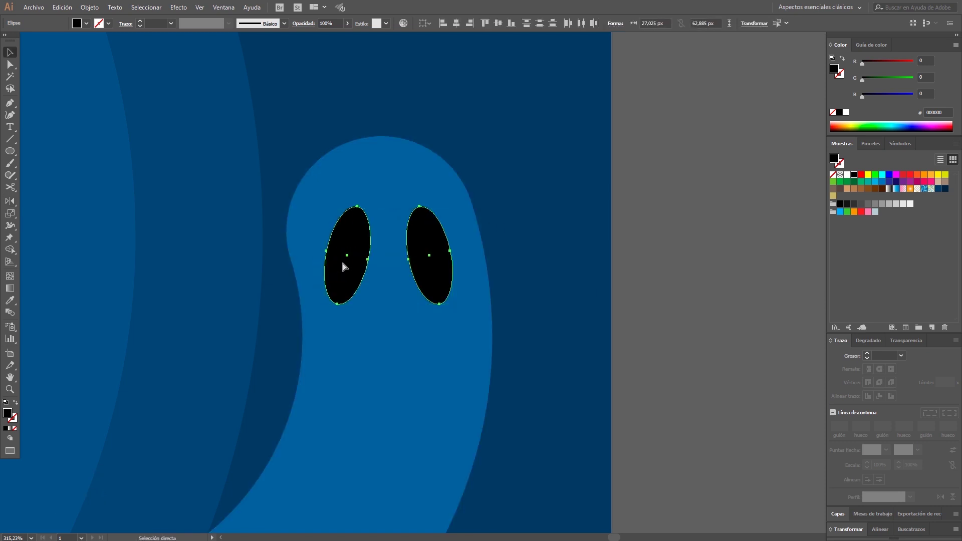
{"action": "key", "text": "v"}
{"action": "left_click", "coordinate": [9, 152]}
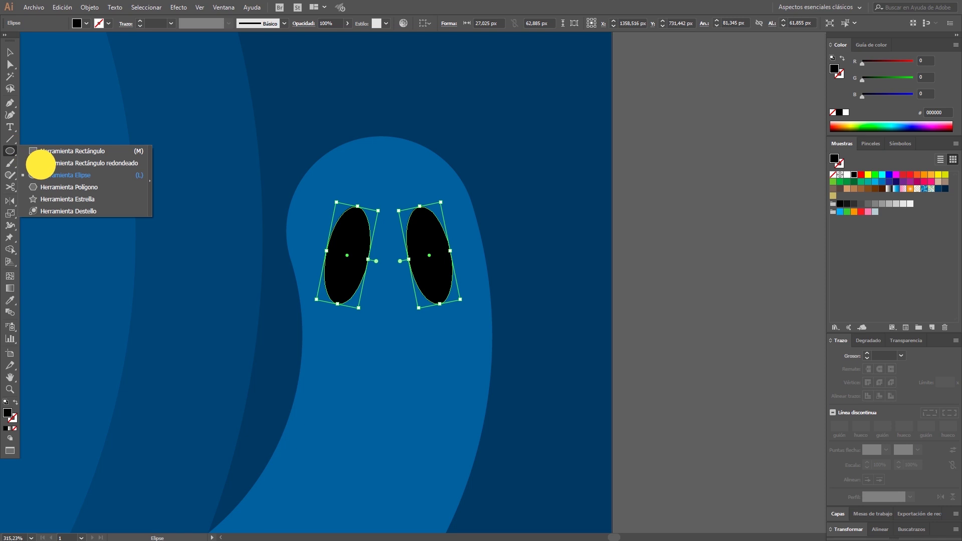
Draw a black rounded-rectangle mouth, centre it horizontally under the eyes, and group the face.
{"action": "left_click", "coordinate": [42, 163]}
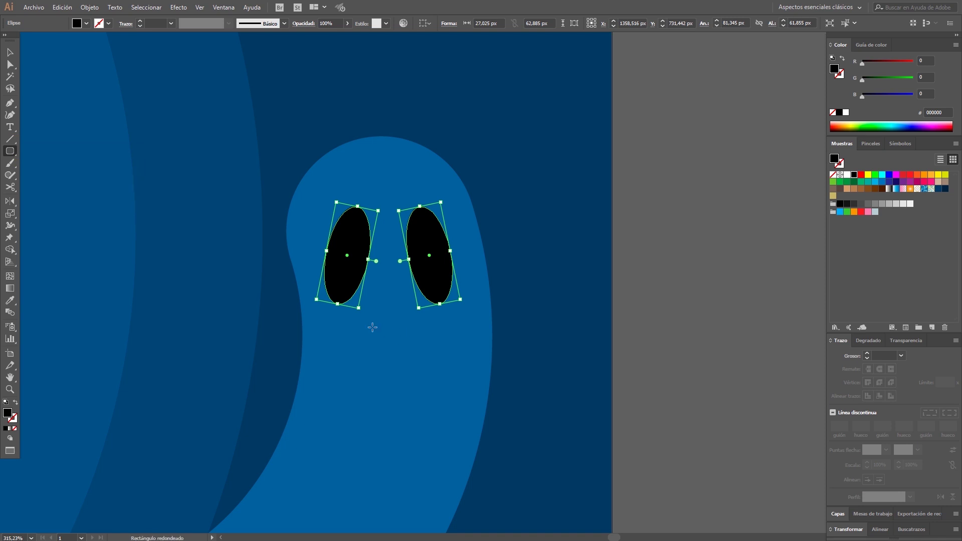
{"action": "mouse_move", "coordinate": [368, 325]}
{"action": "left_mouse_down"}
{"action": "mouse_move", "coordinate": [436, 393]}
{"action": "mouse_move", "coordinate": [411, 389]}
{"action": "mouse_move", "coordinate": [402, 353]}
{"action": "left_mouse_up"}
{"action": "key", "text": "v"}
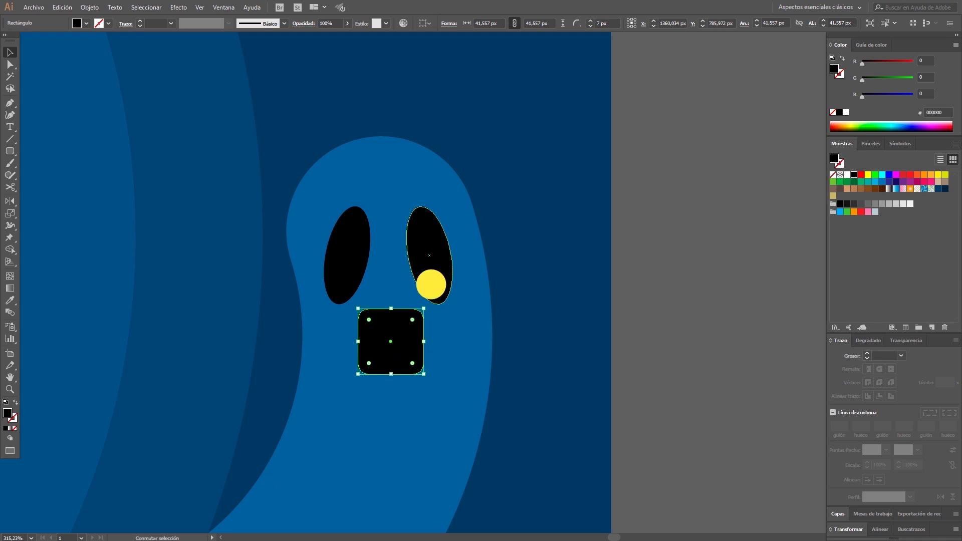
{"action": "left_click", "coordinate": [431, 284], "text": "shift"}
{"action": "left_click", "coordinate": [354, 285], "text": "shift"}
{"action": "left_click", "coordinate": [881, 529]}
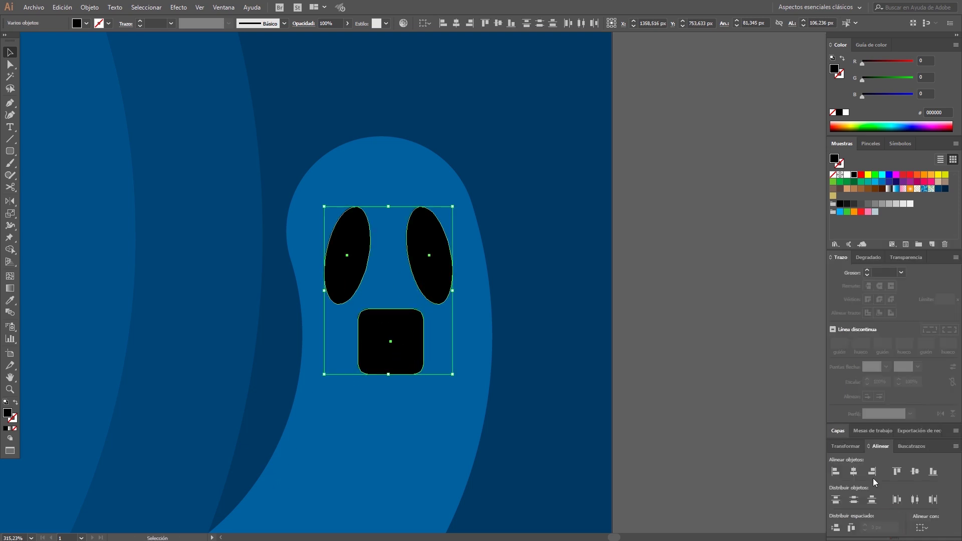
{"action": "left_click", "coordinate": [854, 471]}
{"action": "key", "text": "ctrl+g"}
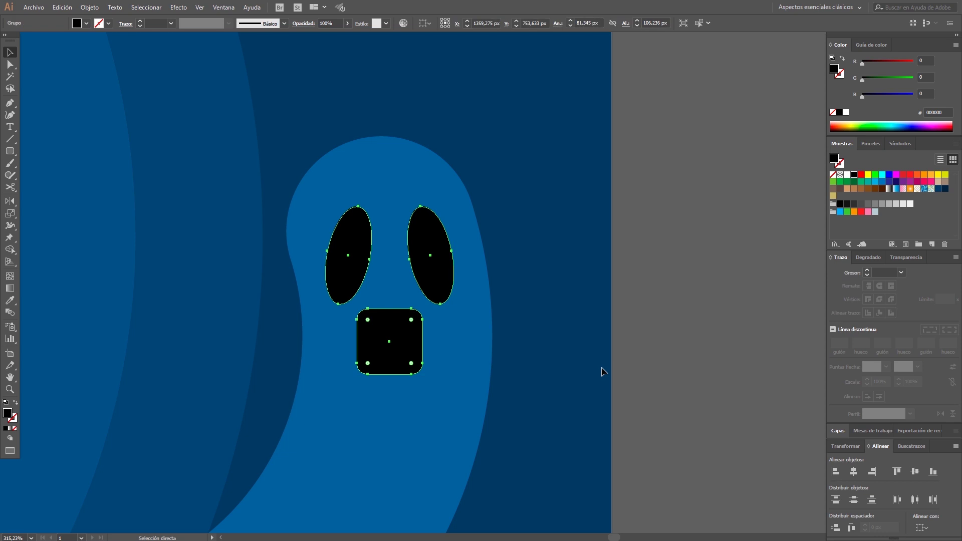
Round the mouth's corners further and stretch it taller to about 55 px.
{"action": "key", "text": "a"}
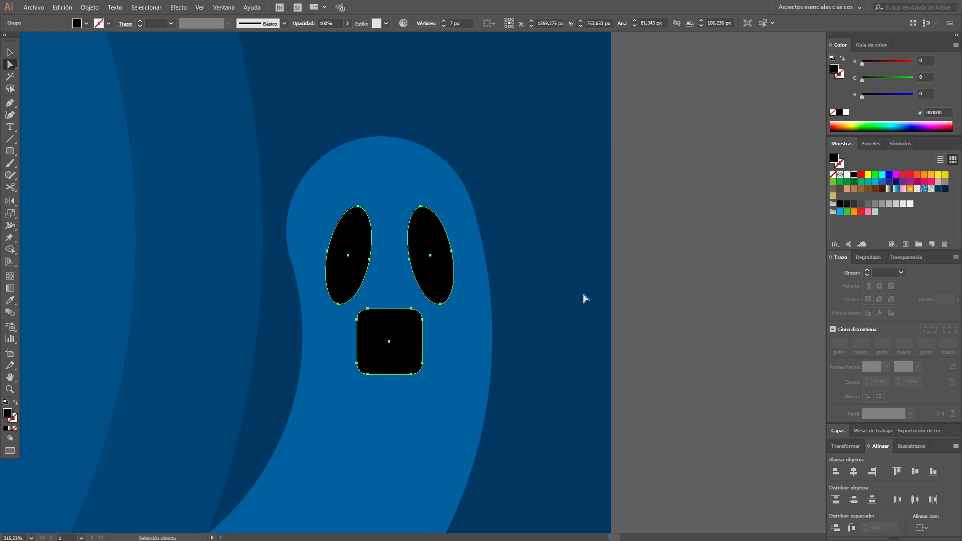
{"action": "left_click", "coordinate": [584, 299]}
{"action": "left_click", "coordinate": [389, 344]}
{"action": "left_click_drag", "start_coordinate": [367, 320], "coordinate": [369, 333]}
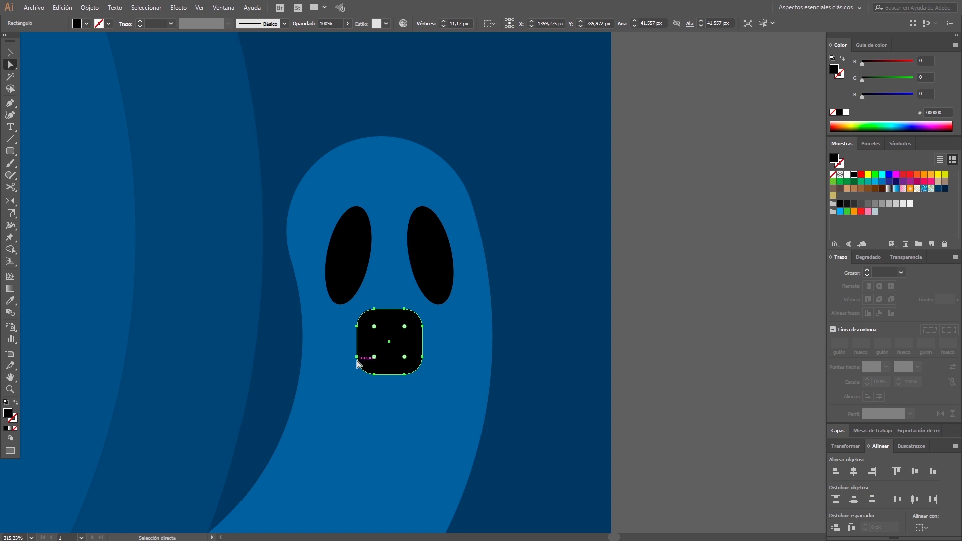
{"action": "key", "text": "v"}
{"action": "left_click_drag", "start_coordinate": [393, 378], "coordinate": [390, 393]}
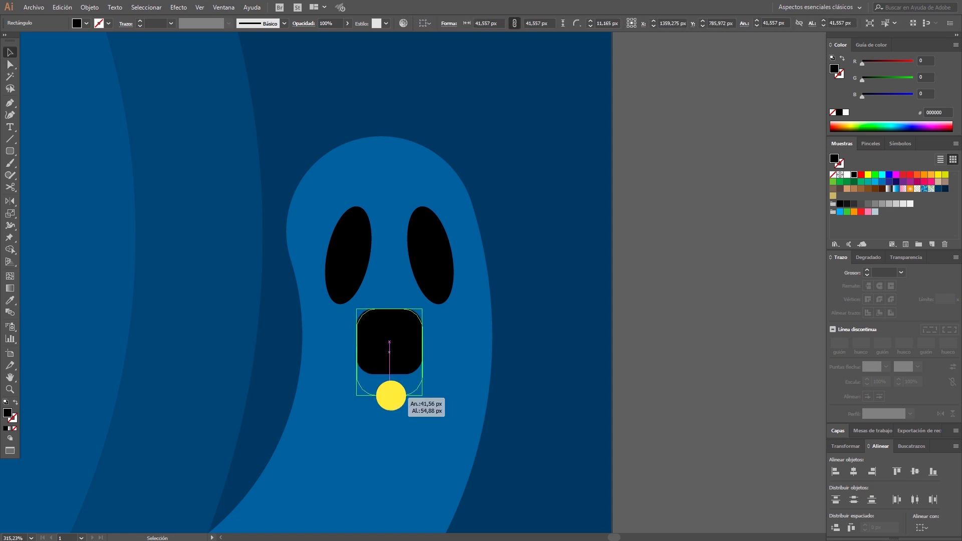
{"action": "left_click", "coordinate": [618, 332]}
{"action": "mouse_move", "coordinate": [393, 272]}
{"action": "left_mouse_down"}
{"action": "mouse_move", "coordinate": [563, 303]}
{"action": "mouse_move", "coordinate": [428, 350]}
{"action": "left_mouse_up"}
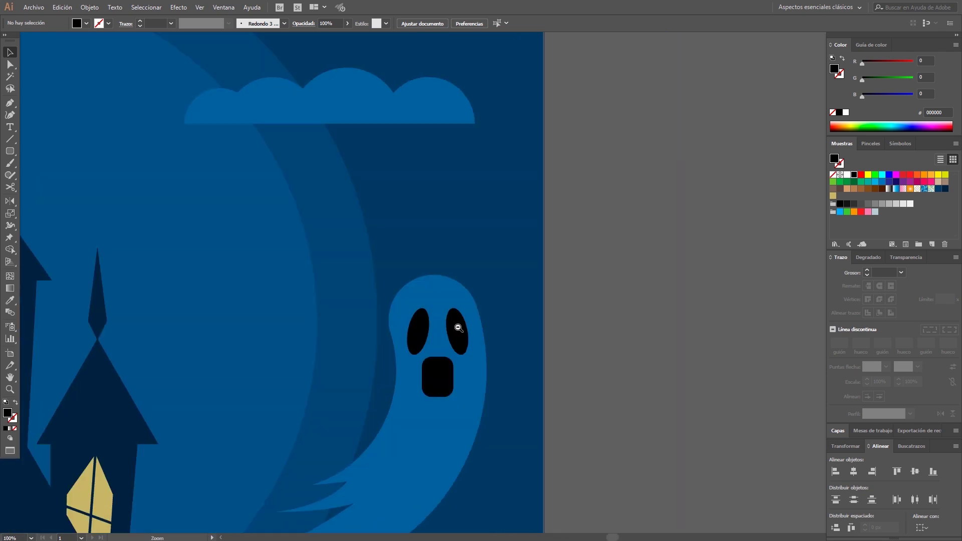
Group the whole ghost and scale it down proportionally to roughly 209 × 247 px.
{"action": "key", "text": "ctrl+minus"}
{"action": "key", "text": "ctrl+minus"}
{"action": "left_click", "coordinate": [487, 277]}
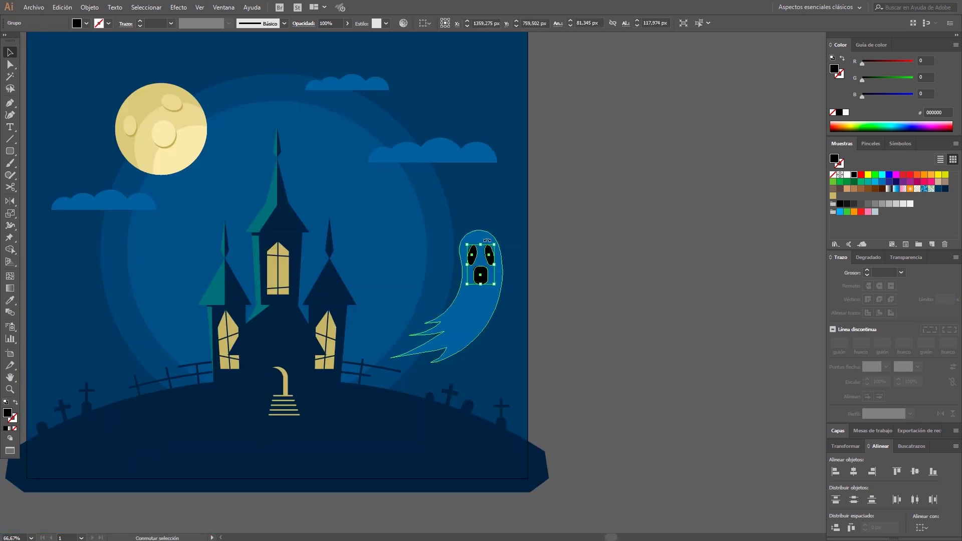
{"action": "left_click", "coordinate": [482, 236], "text": "shift"}
{"action": "key", "text": "ctrl+g"}
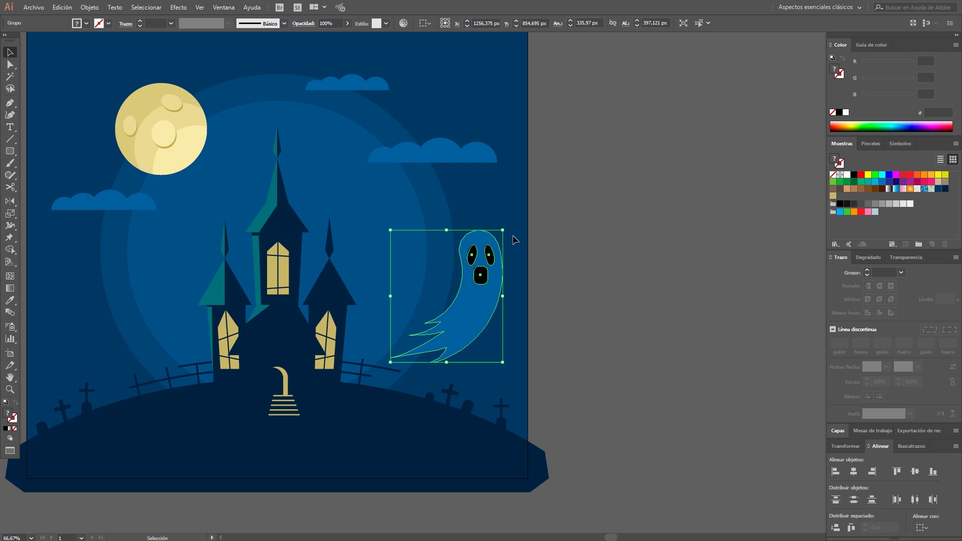
{"action": "left_click_drag", "start_coordinate": [504, 230], "coordinate": [487, 255]}
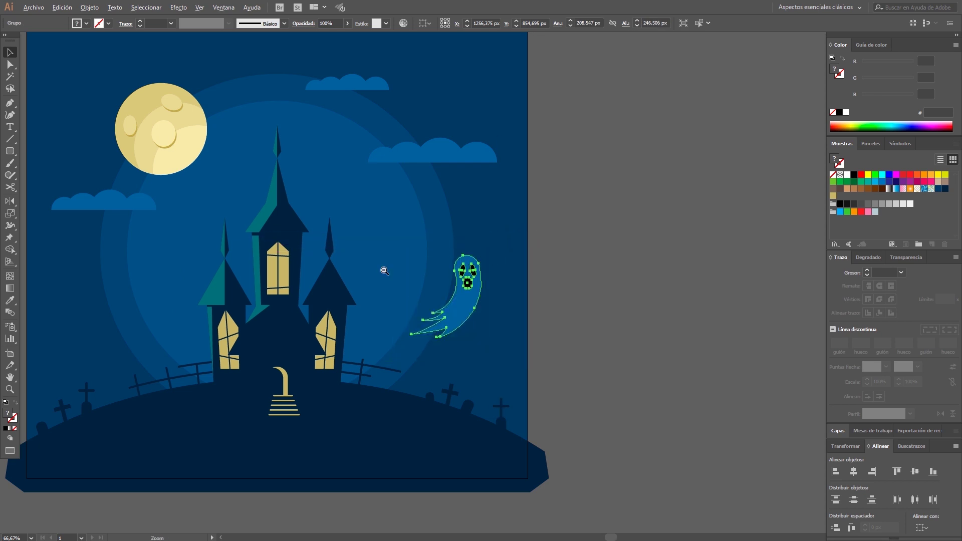
Zoom in on the castle and small ghost, then select the ghost's mouth and both eyes.
{"action": "key", "text": "ctrl+minus"}
{"action": "mouse_move", "coordinate": [539, 300]}
{"action": "left_mouse_down"}
{"action": "mouse_move", "coordinate": [605, 340]}
{"action": "mouse_move", "coordinate": [510, 350]}
{"action": "left_mouse_up"}
{"action": "left_click", "coordinate": [528, 373]}
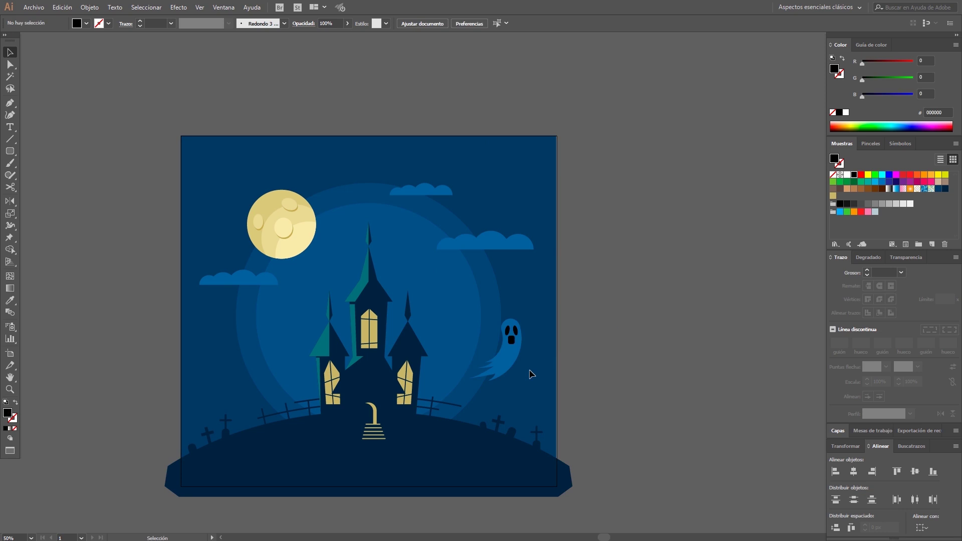
{"action": "left_click_drag", "start_coordinate": [332, 269], "coordinate": [591, 436]}
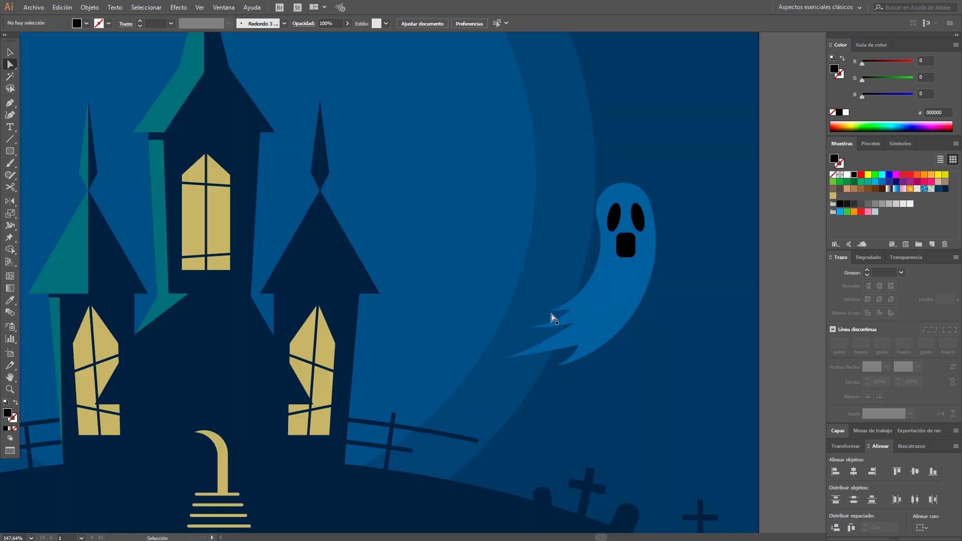
{"action": "left_click", "coordinate": [623, 243], "text": "ctrl"}
{"action": "left_click", "coordinate": [615, 217], "text": "shift"}
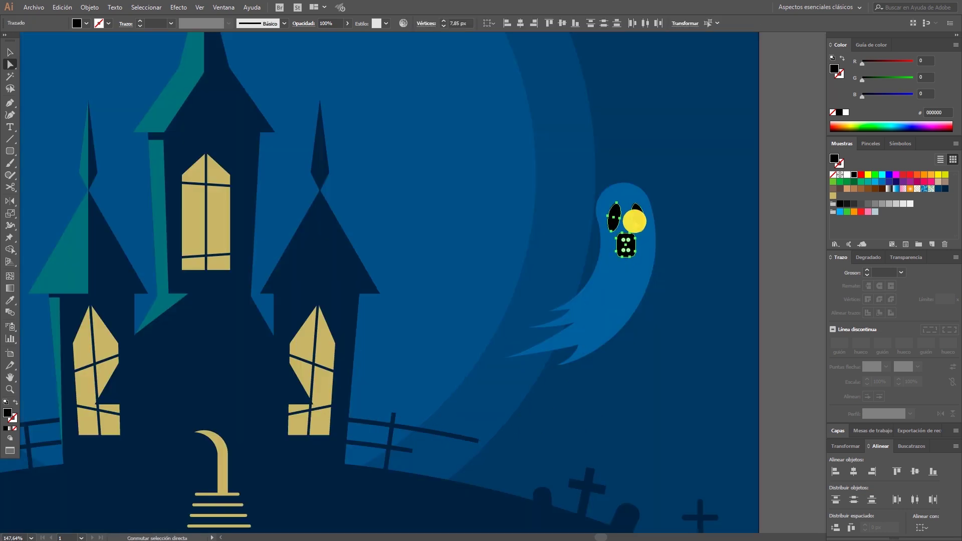
Recolour the ghost's eyes and mouth dark navy.
{"action": "left_click", "coordinate": [946, 190]}
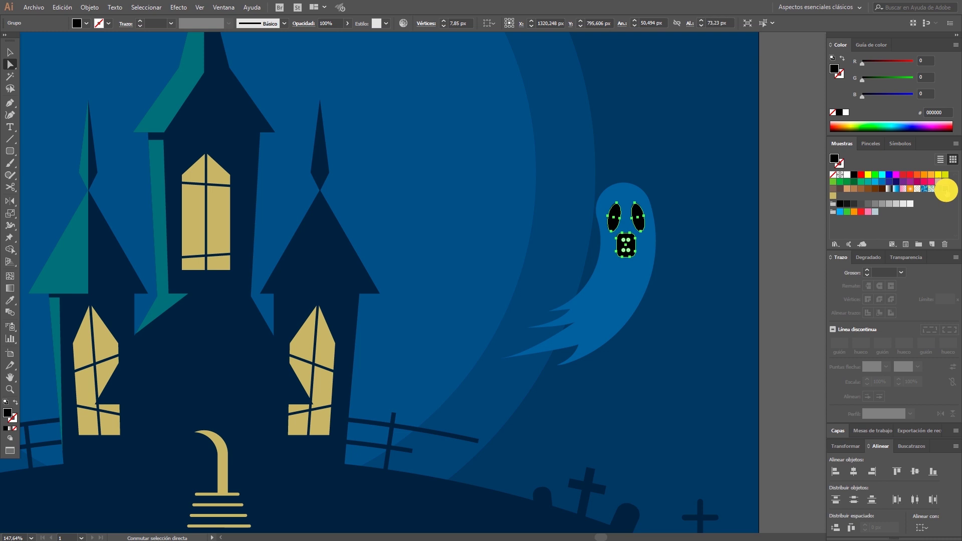
{"action": "left_click", "coordinate": [627, 349]}
{"action": "mouse_move", "coordinate": [594, 342]}
{"action": "left_mouse_down"}
{"action": "mouse_move", "coordinate": [505, 287]}
{"action": "mouse_move", "coordinate": [495, 346]}
{"action": "mouse_move", "coordinate": [182, 357]}
{"action": "left_mouse_up"}
{"action": "left_click", "coordinate": [505, 286], "text": "alt"}
{"action": "left_click", "coordinate": [508, 280], "text": "alt"}
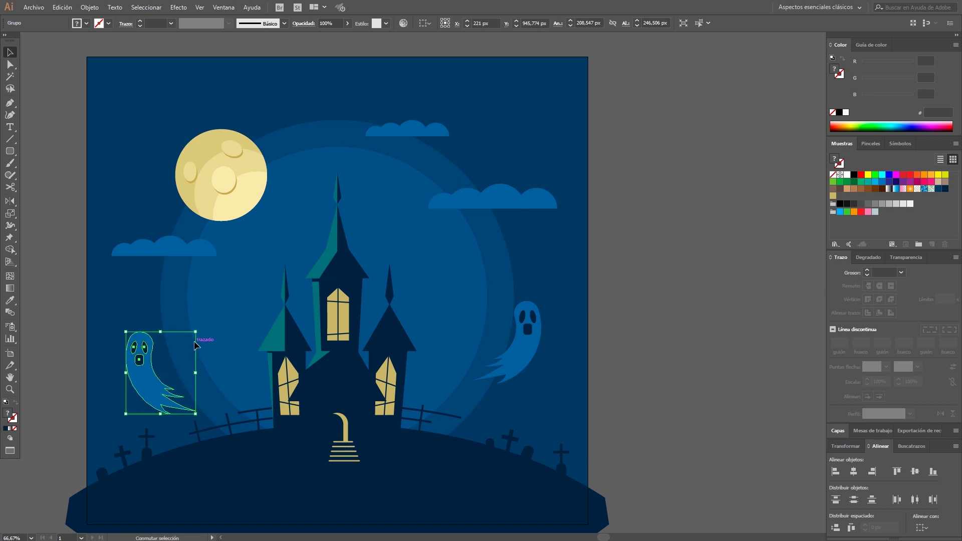
Shrink a ghost copy low by the left fence and place a smaller copy beside the spire.
{"action": "left_click_drag", "start_coordinate": [194, 335], "coordinate": [183, 346]}
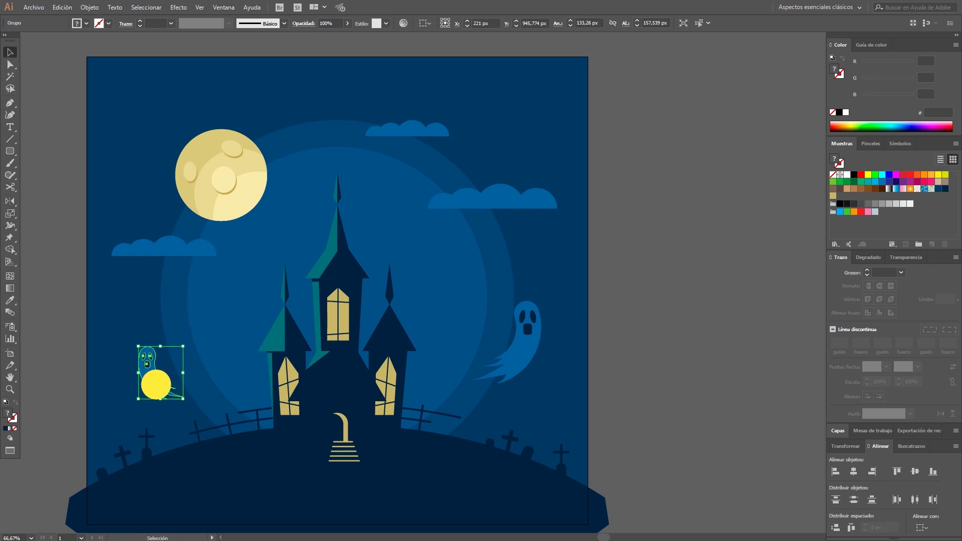
{"action": "mouse_move", "coordinate": [156, 384]}
{"action": "left_mouse_down"}
{"action": "mouse_move", "coordinate": [168, 402]}
{"action": "mouse_move", "coordinate": [321, 211]}
{"action": "left_mouse_up"}
{"action": "left_click", "coordinate": [492, 360]}
{"action": "left_click_drag", "start_coordinate": [344, 180], "coordinate": [340, 187]}
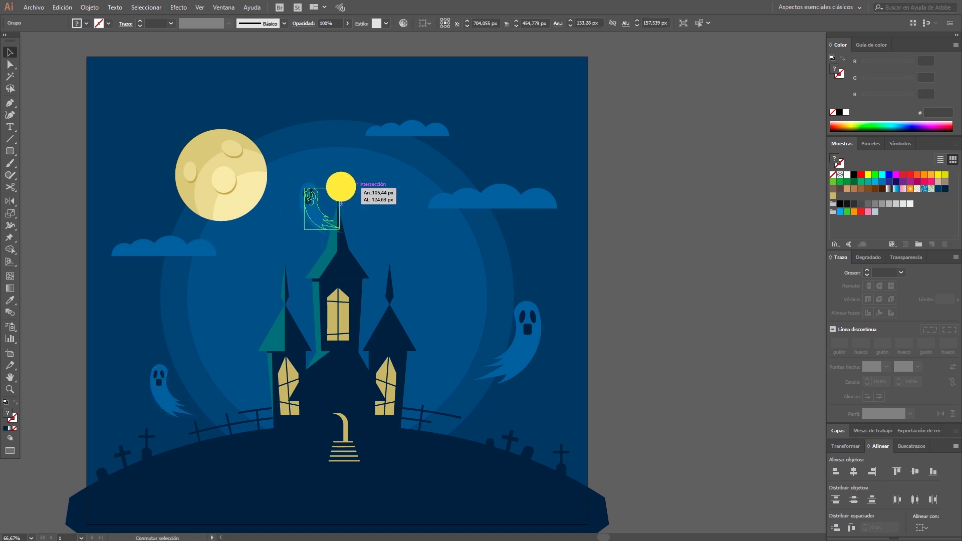
Paste the ghost in front on layer Capa 2 and make it a single selectable object.
{"action": "key", "text": "a"}
{"action": "key", "text": "ctrl+shift+a"}
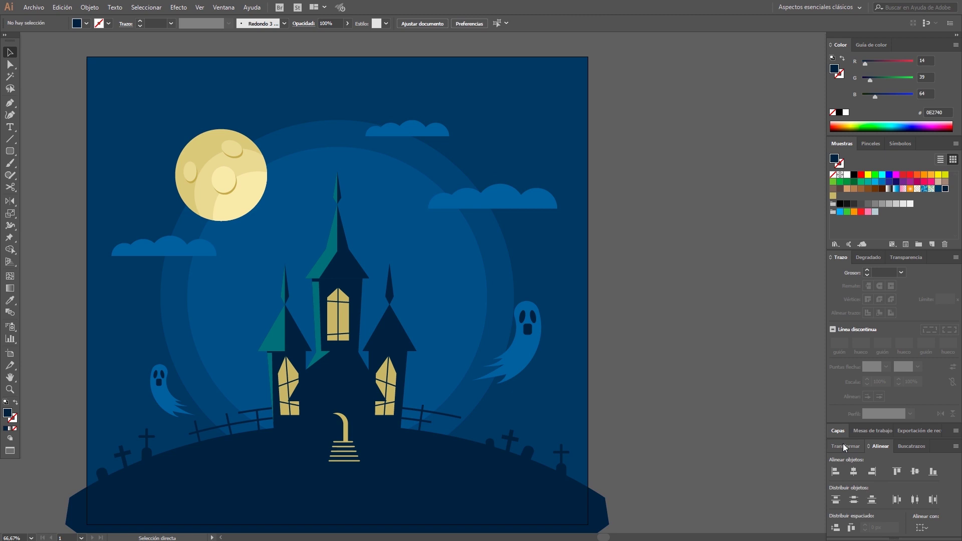
{"action": "left_click", "coordinate": [838, 430]}
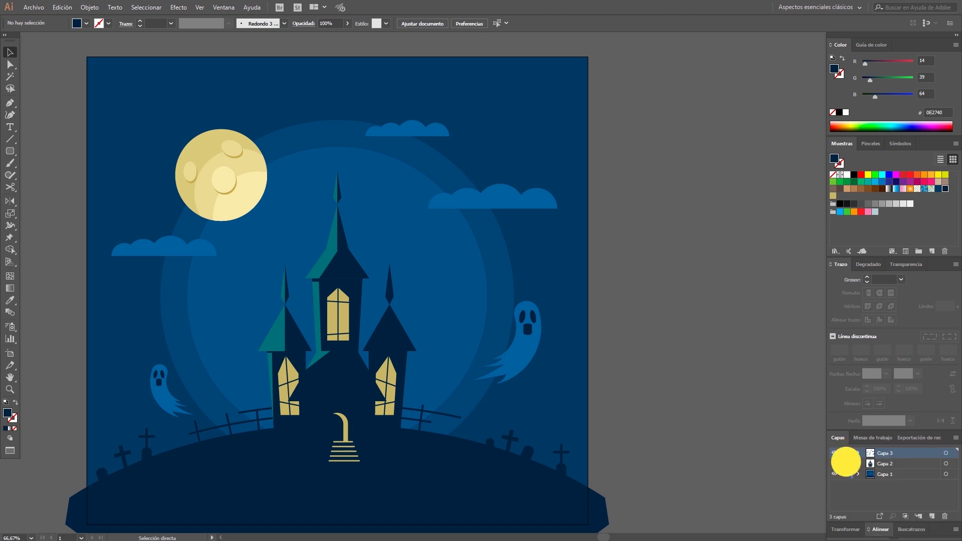
{"action": "left_click", "coordinate": [878, 462]}
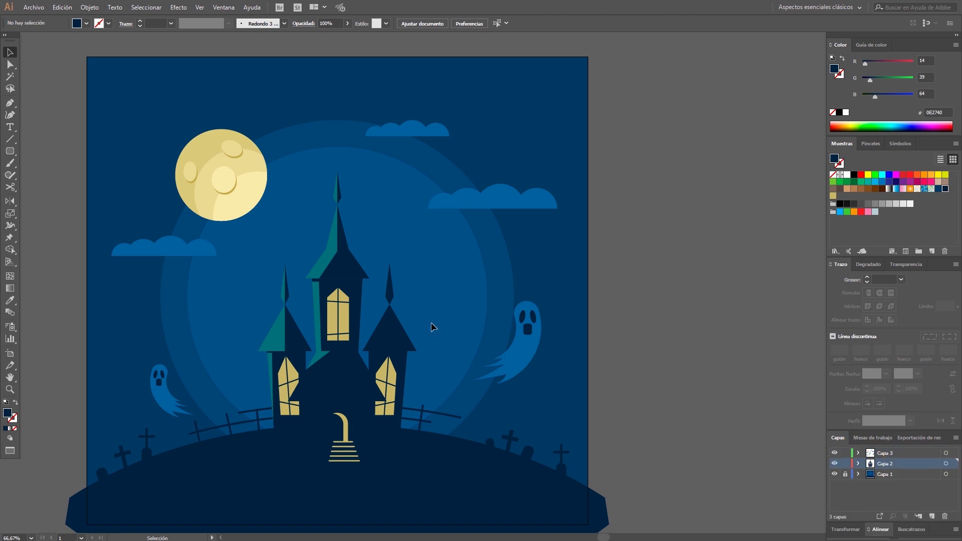
{"action": "key", "text": "ctrl+f"}
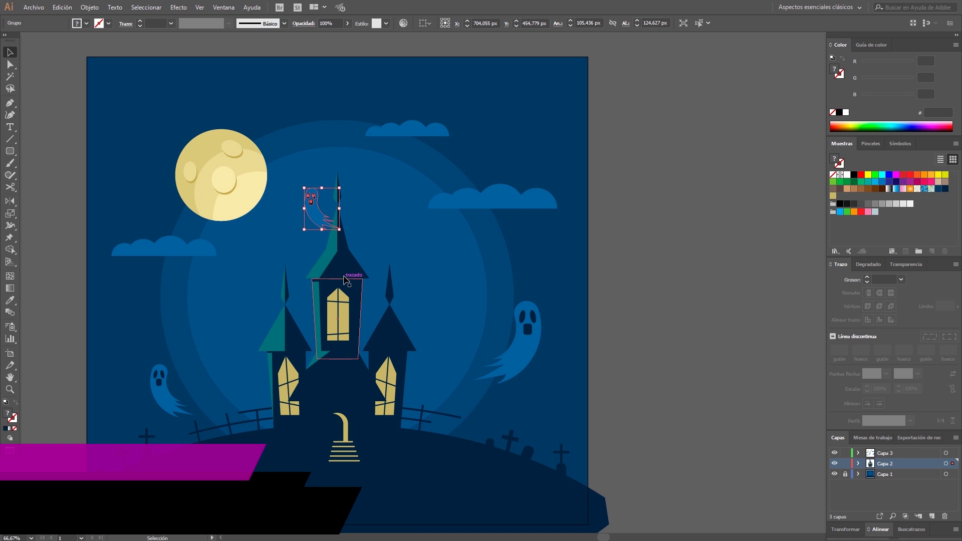
{"action": "left_click", "coordinate": [344, 276]}
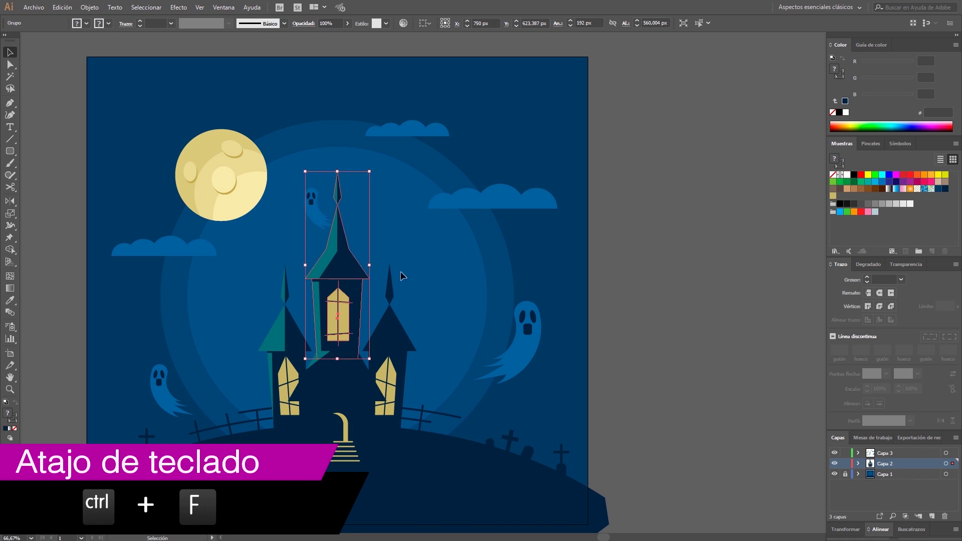
{"action": "left_click", "coordinate": [323, 220], "text": "ctrl"}
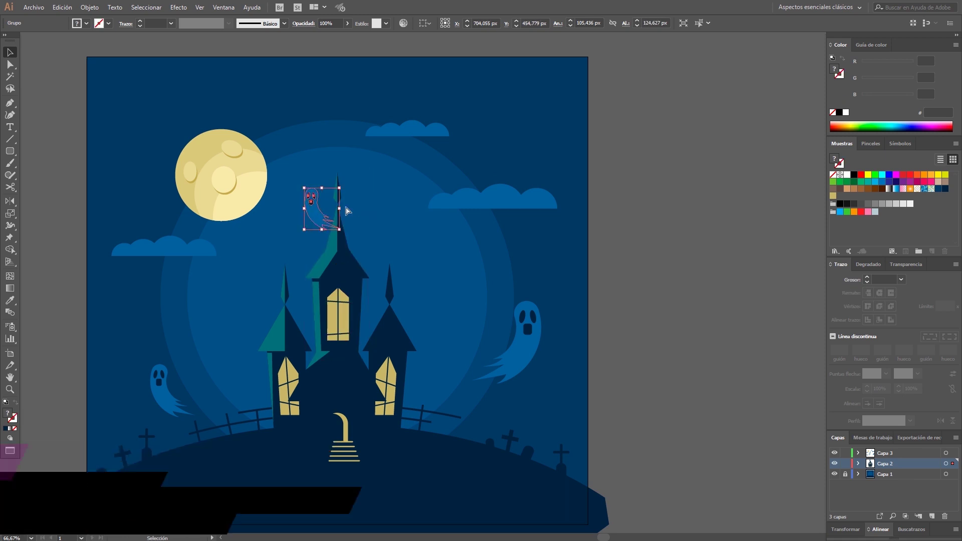
{"action": "key", "text": "ctrl+shift+9"}
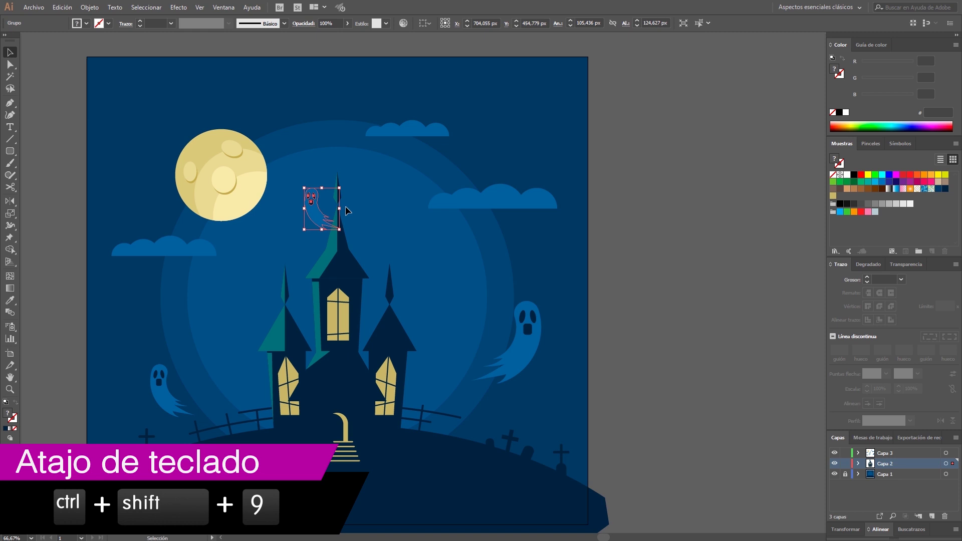
Copy the spire ghost down-right, shrink it to about 65 px beside the right-hand gravestones.
{"action": "left_click", "coordinate": [655, 243]}
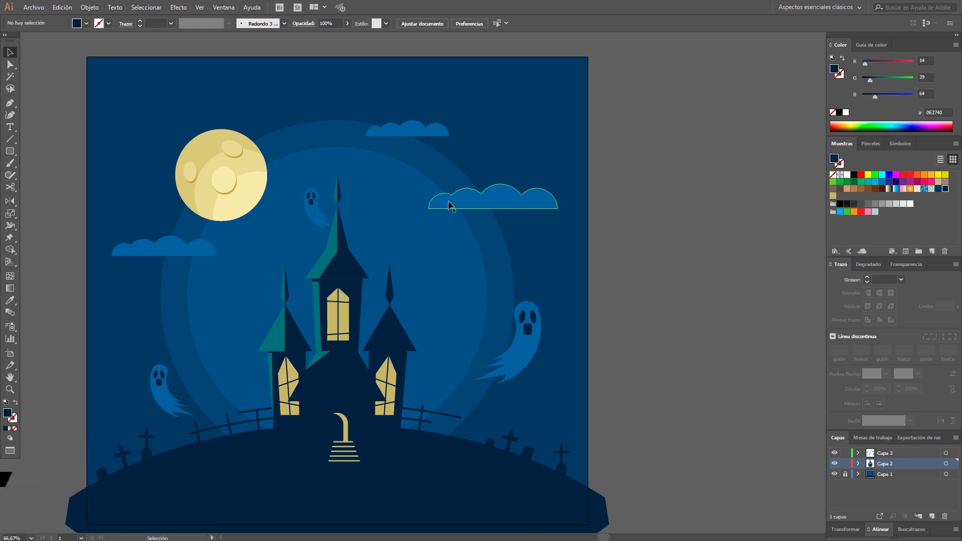
{"action": "left_click_drag", "start_coordinate": [406, 253], "coordinate": [413, 302]}
{"action": "left_click", "coordinate": [328, 267]}
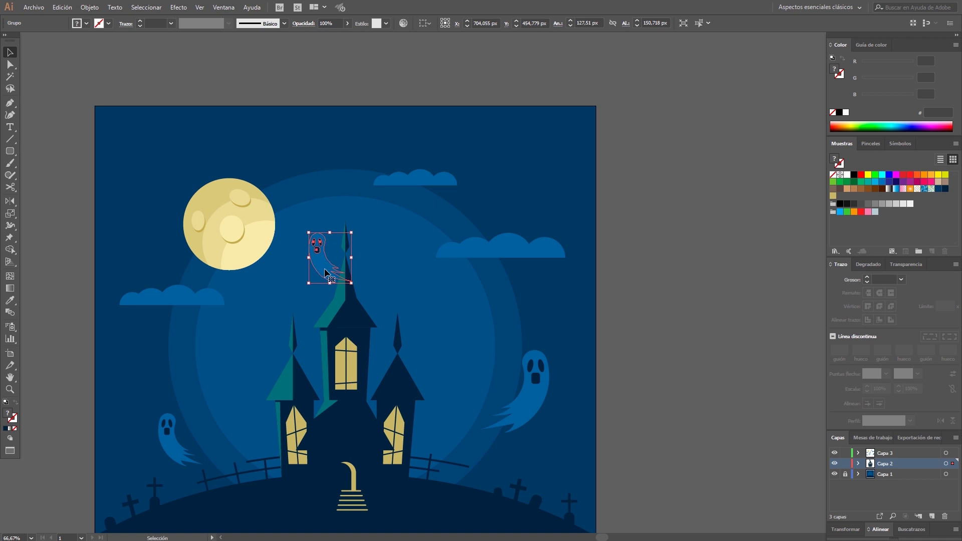
{"action": "left_click_drag", "start_coordinate": [345, 272], "coordinate": [484, 372]}
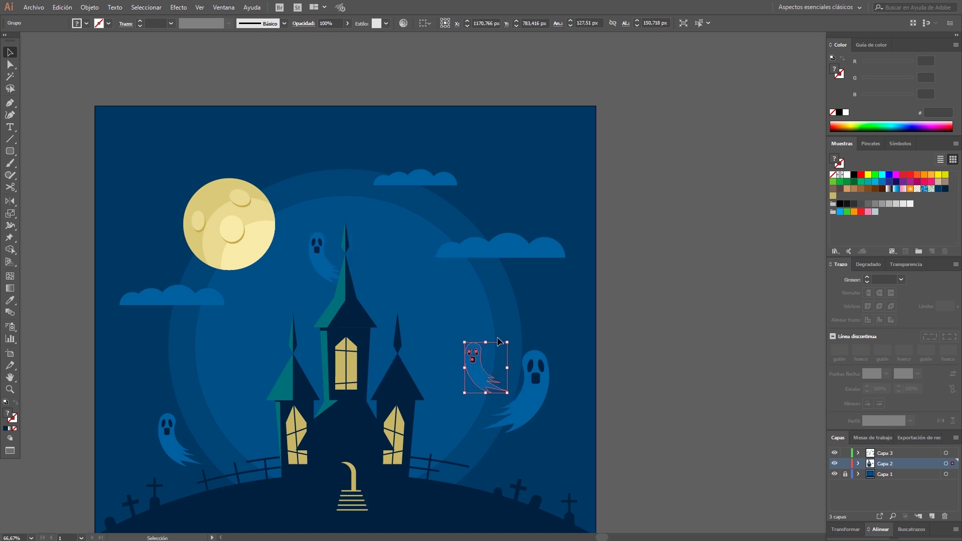
{"action": "mouse_move", "coordinate": [507, 341]}
{"action": "left_mouse_down"}
{"action": "mouse_move", "coordinate": [495, 357]}
{"action": "mouse_move", "coordinate": [516, 453]}
{"action": "mouse_move", "coordinate": [549, 486]}
{"action": "left_mouse_up"}
{"action": "left_click", "coordinate": [643, 450]}
{"action": "scroll", "coordinate": [423, 279], "scroll_direction": "down", "scroll_amount": 1}
{"action": "scroll", "coordinate": [423, 279], "scroll_direction": "down", "scroll_amount": 2}
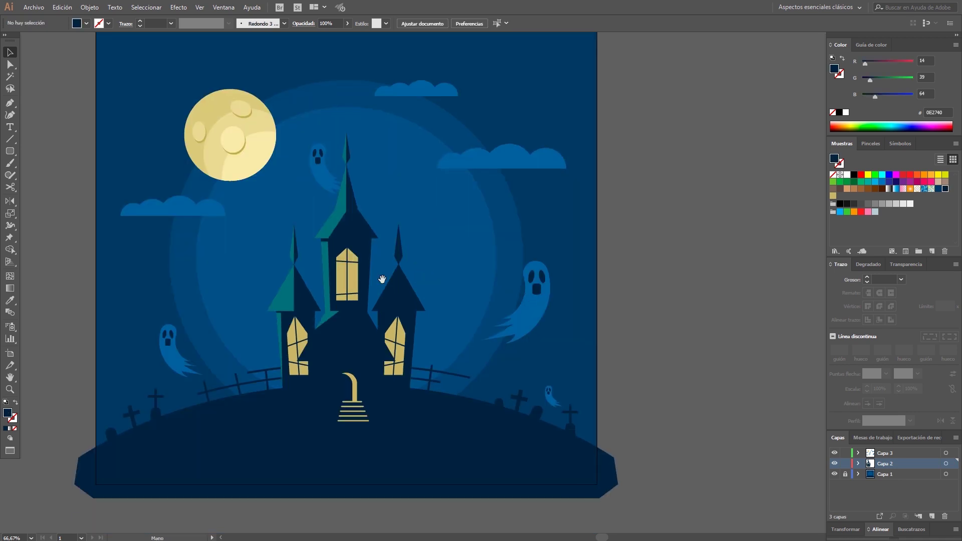
{"action": "mouse_move", "coordinate": [389, 282]}
{"action": "left_mouse_down"}
{"action": "mouse_move", "coordinate": [403, 324]}
{"action": "mouse_move", "coordinate": [389, 247]}
{"action": "left_mouse_up"}
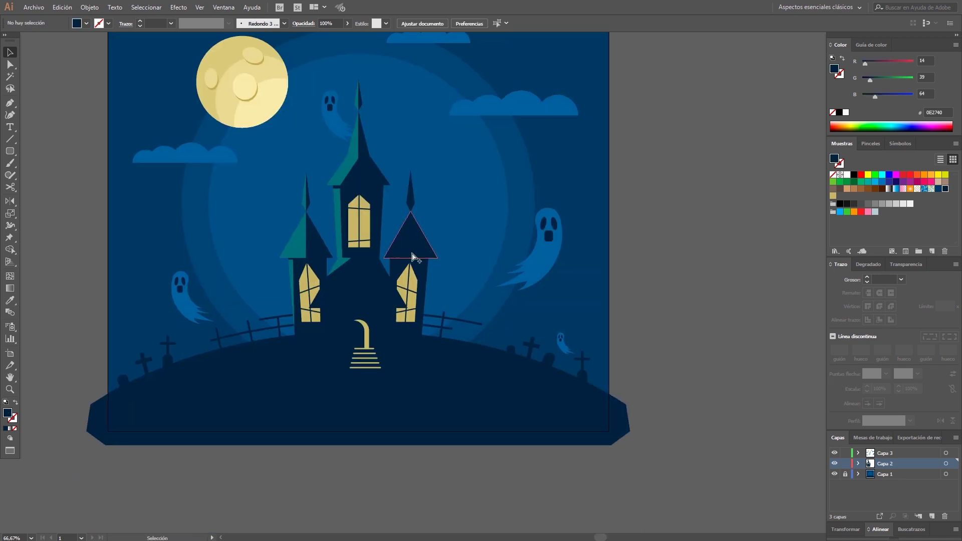
{"action": "key", "text": "ctrl+minus"}
{"action": "left_click_drag", "start_coordinate": [462, 272], "coordinate": [461, 259]}
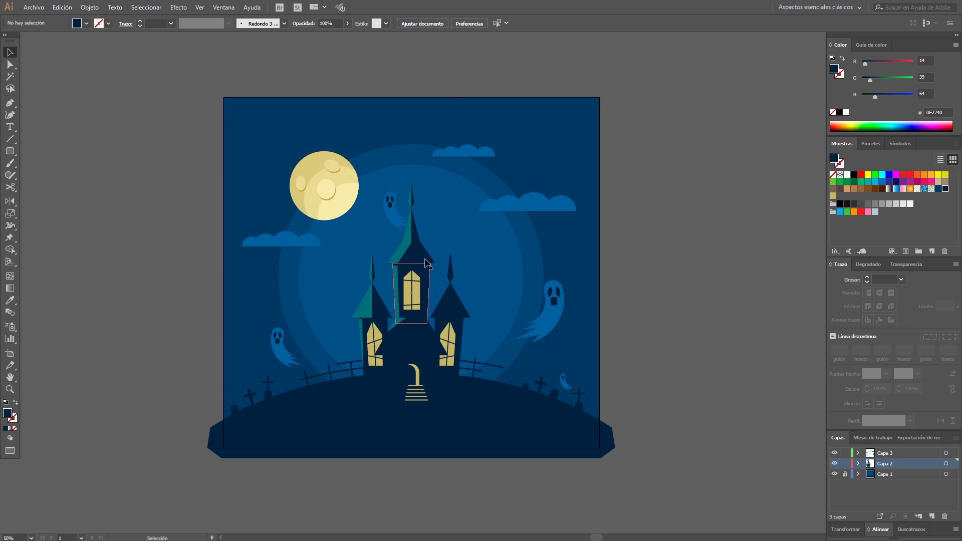
Draw rectangles framing the artboard's sides and bottom and Unite them into one frame shape.
{"action": "key", "text": "m"}
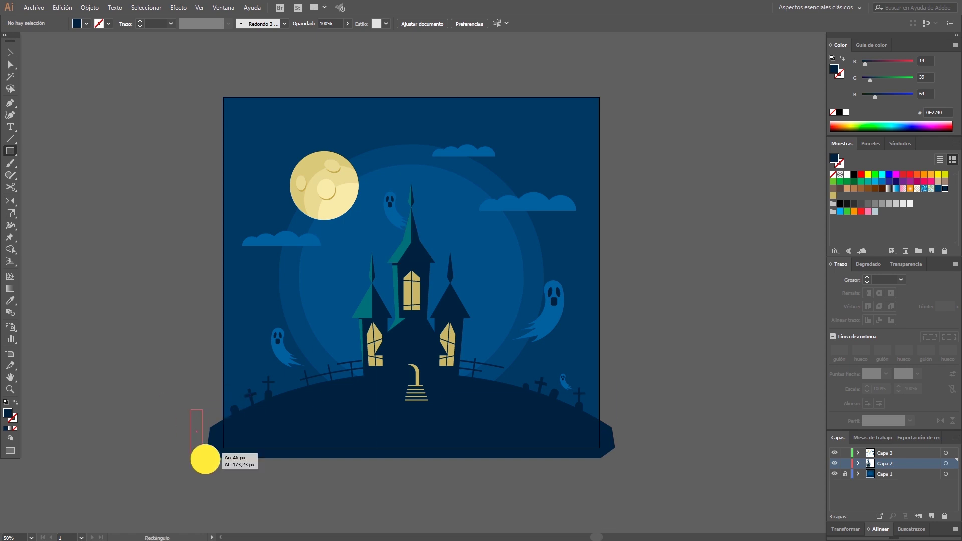
{"action": "mouse_move", "coordinate": [191, 409]}
{"action": "left_mouse_down"}
{"action": "mouse_move", "coordinate": [224, 473]}
{"action": "mouse_move", "coordinate": [620, 449]}
{"action": "left_mouse_up"}
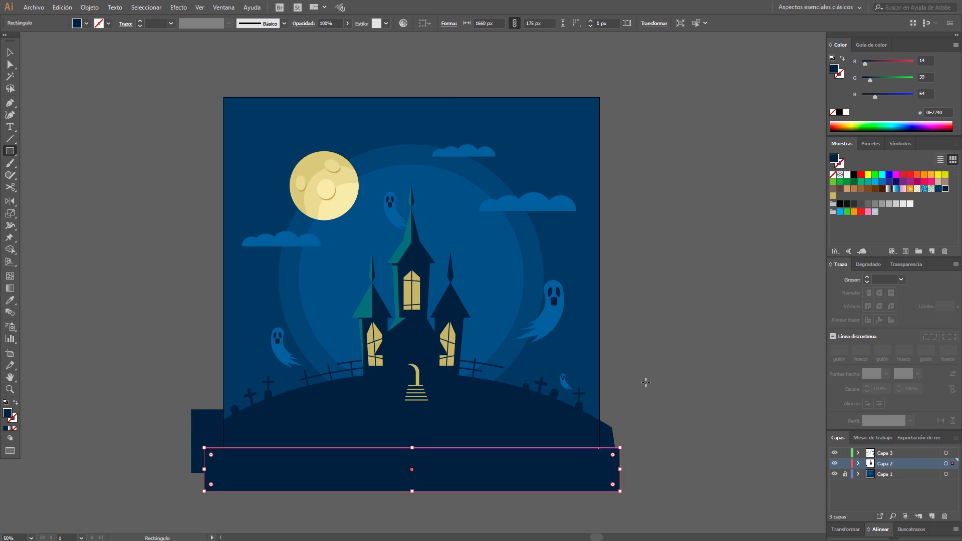
{"action": "left_click_drag", "start_coordinate": [646, 382], "coordinate": [600, 472]}
{"action": "key", "text": "v"}
{"action": "left_click", "coordinate": [206, 441], "text": "shift"}
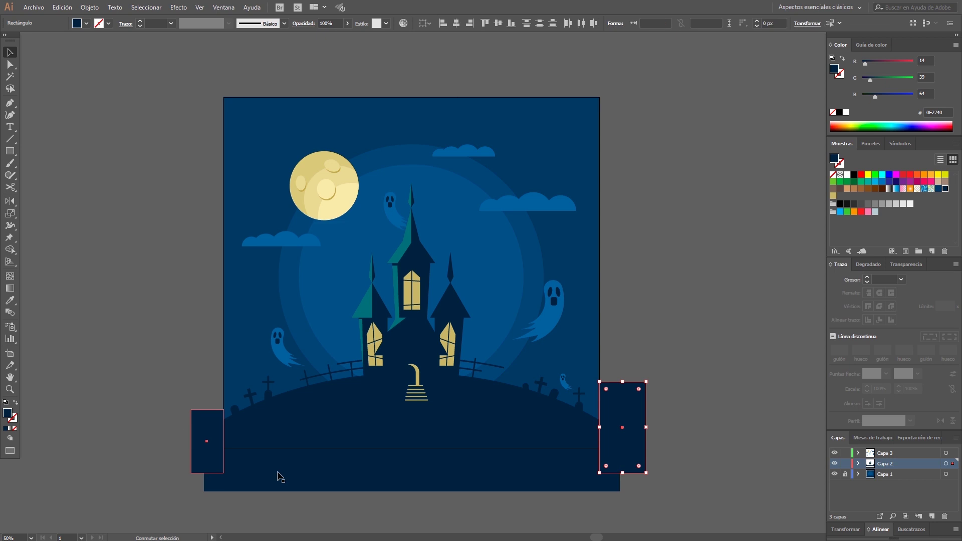
{"action": "left_click", "coordinate": [347, 473], "text": "shift"}
{"action": "left_click", "coordinate": [908, 529]}
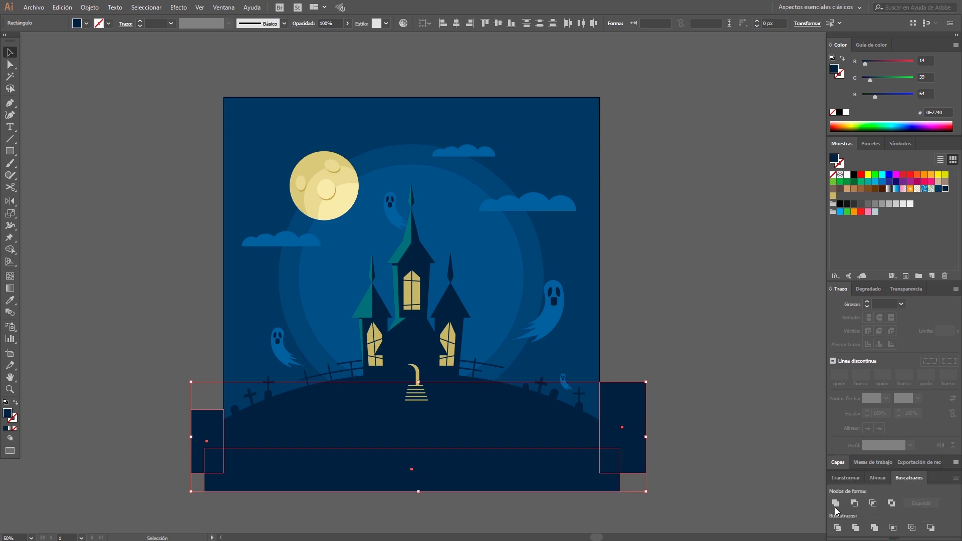
{"action": "left_click", "coordinate": [836, 504]}
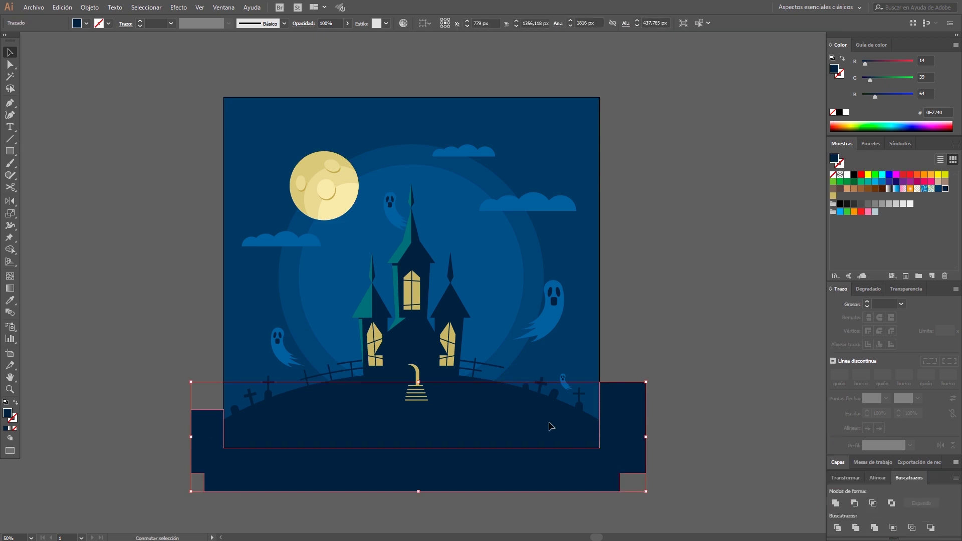
Unlock Capa 1, paste the frame in front over the ground, and apply Minus Front.
{"action": "left_click", "coordinate": [837, 463]}
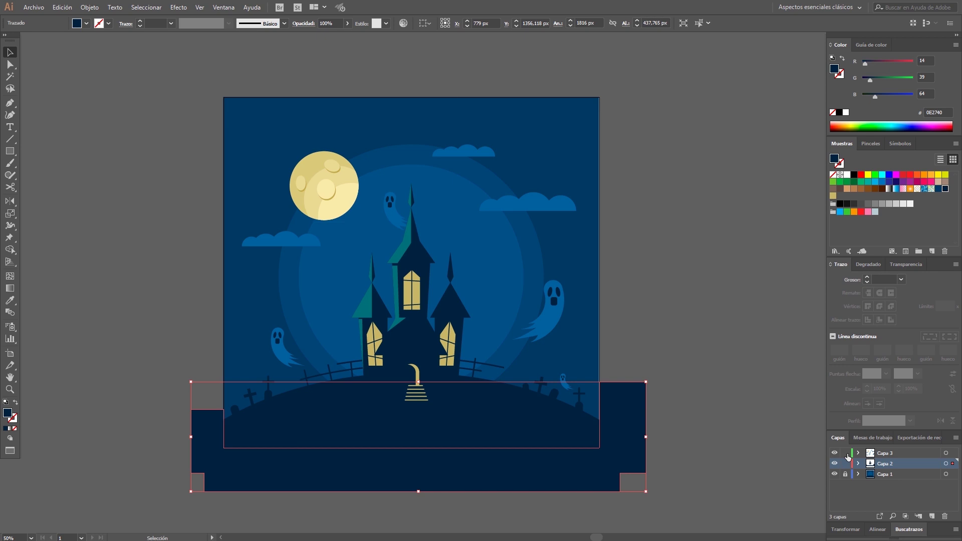
{"action": "key", "text": "ctrl+x"}
{"action": "left_click", "coordinate": [845, 474]}
{"action": "left_click", "coordinate": [893, 474]}
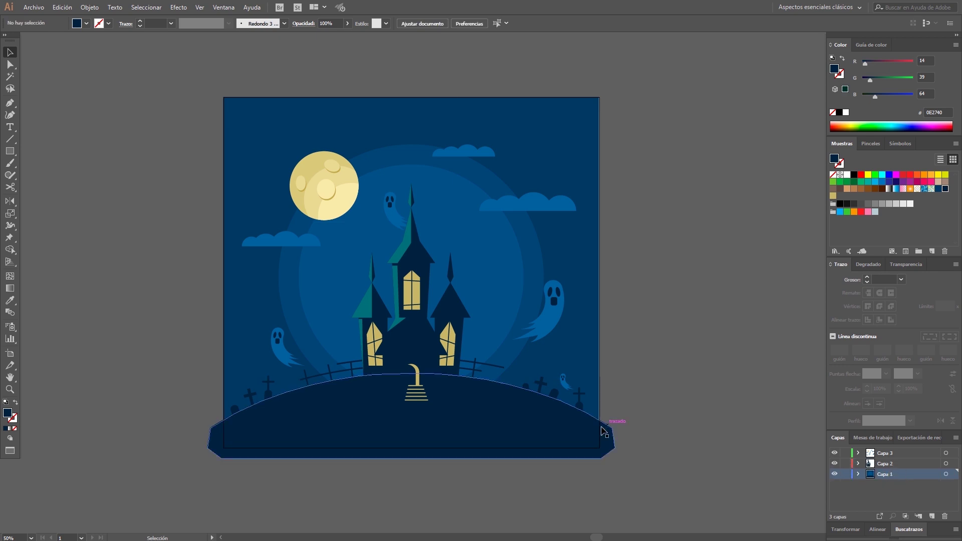
{"action": "key", "text": "ctrl+f"}
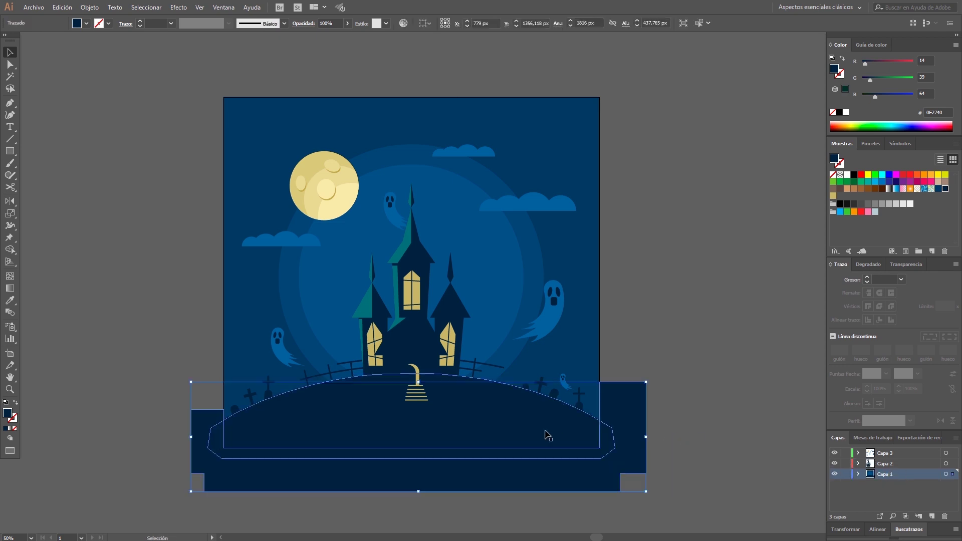
{"action": "left_click", "coordinate": [528, 422]}
{"action": "left_click", "coordinate": [895, 530]}
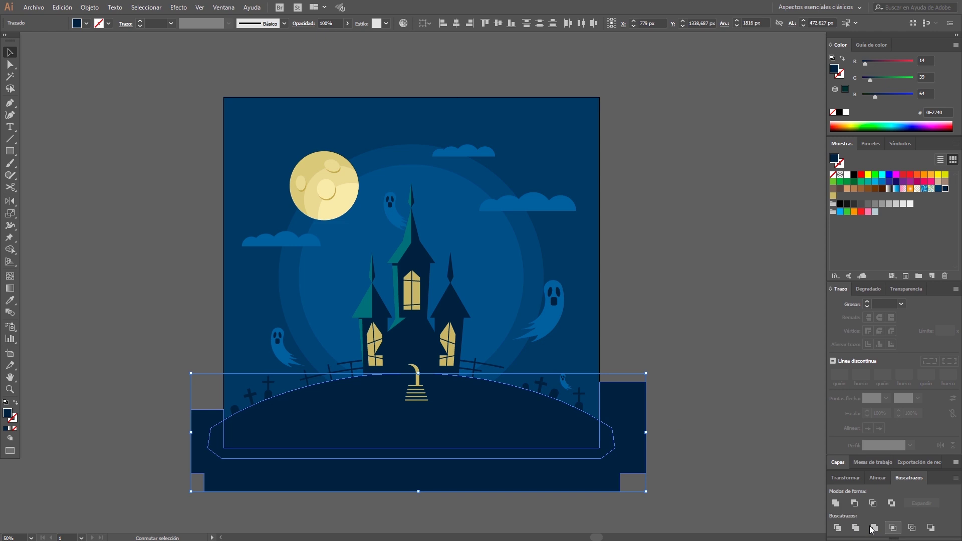
{"action": "left_click", "coordinate": [854, 505]}
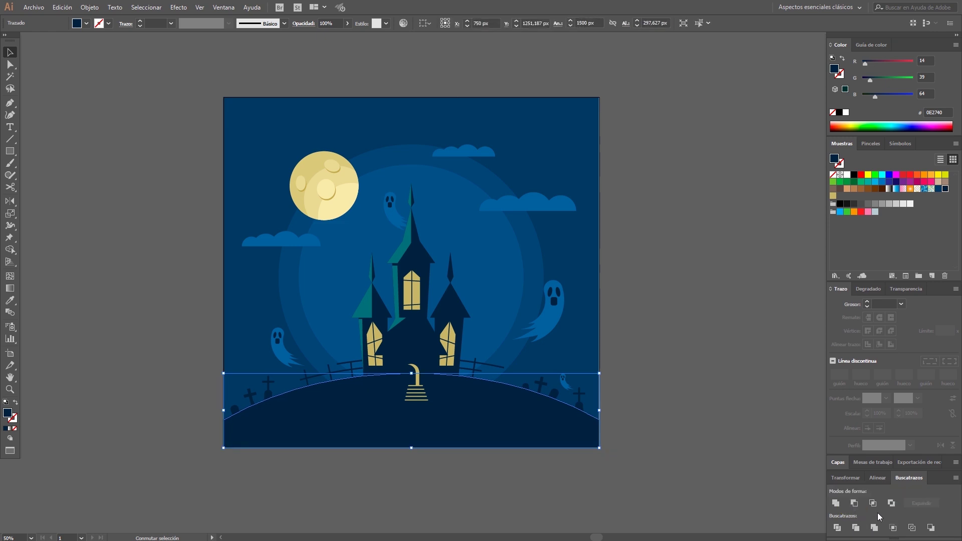
{"action": "left_click", "coordinate": [617, 291]}
Inspect the trimmed right edge, then zoom in on the castle windows with panels hidden.
{"action": "scroll", "coordinate": [291, 179], "scroll_direction": "up", "scroll_amount": 1}
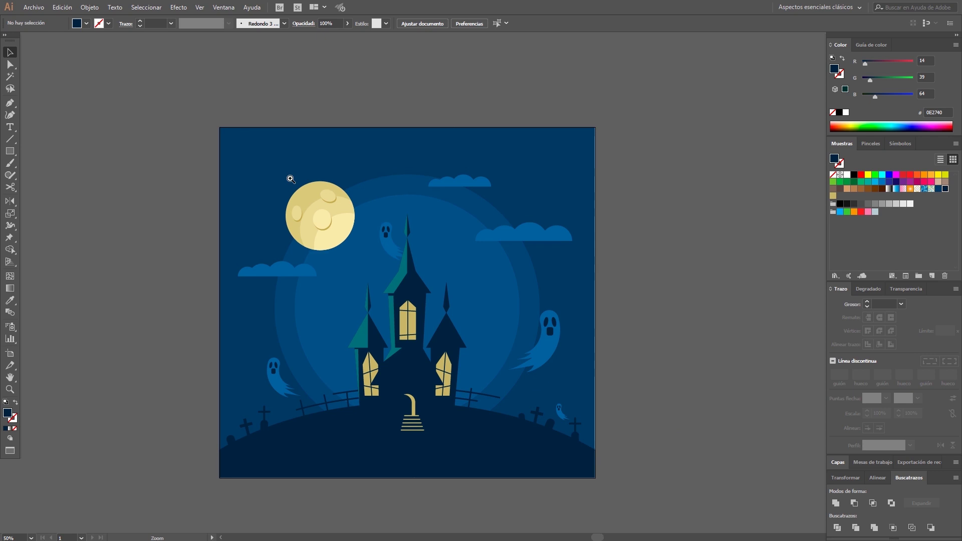
{"action": "left_click_drag", "start_coordinate": [187, 108], "coordinate": [611, 489]}
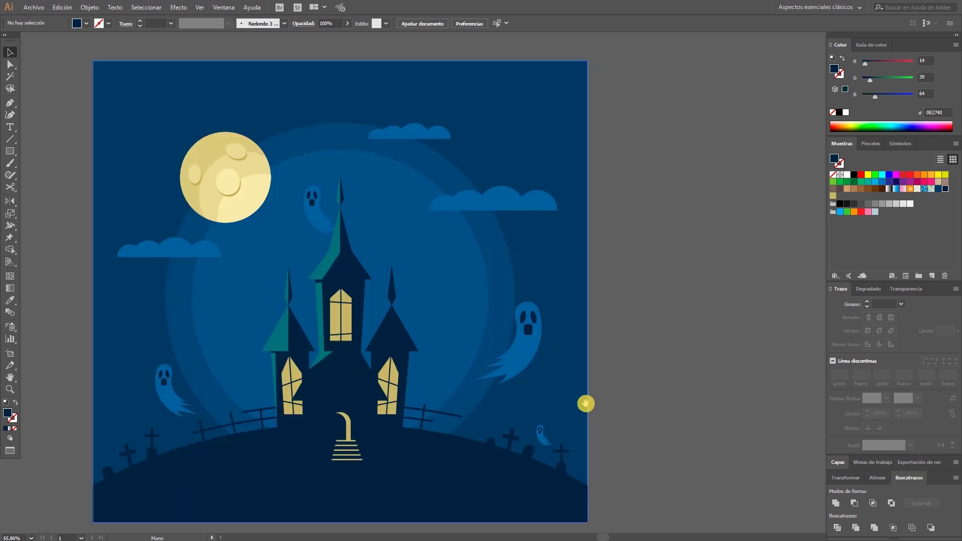
{"action": "left_click_drag", "start_coordinate": [585, 402], "coordinate": [610, 389]}
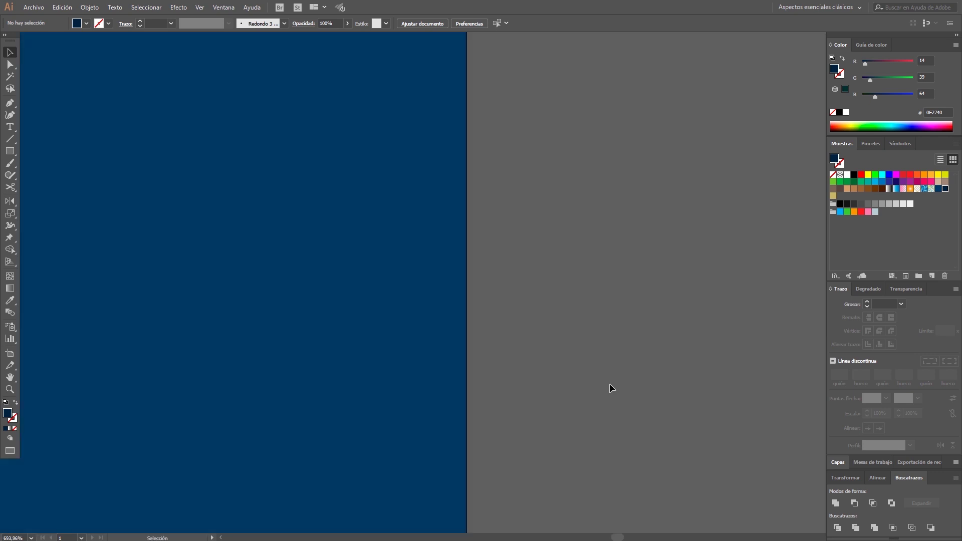
{"action": "key", "text": "ctrl+0"}
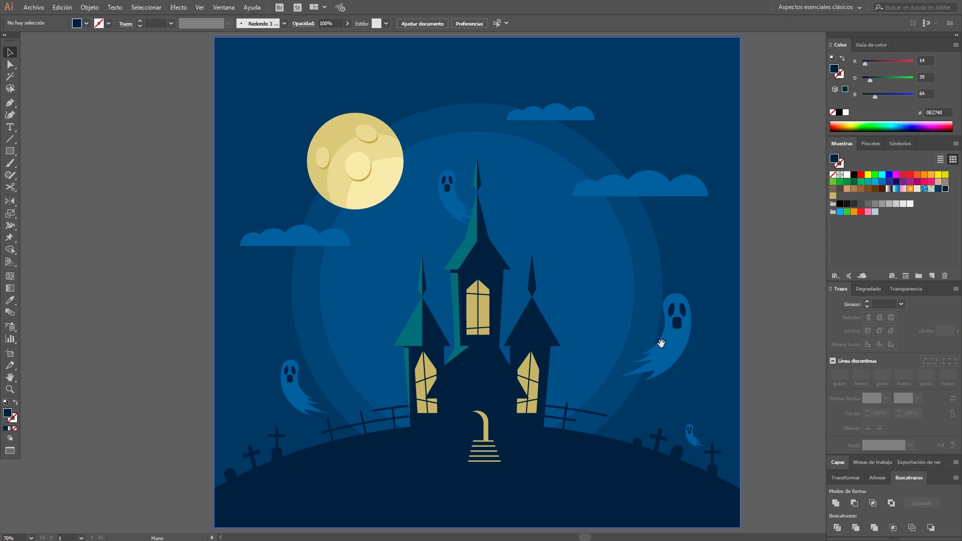
{"action": "key", "text": "Tab"}
{"action": "mouse_move", "coordinate": [635, 312]}
{"action": "left_mouse_down"}
{"action": "mouse_move", "coordinate": [619, 328]}
{"action": "mouse_move", "coordinate": [601, 323]}
{"action": "left_mouse_up"}
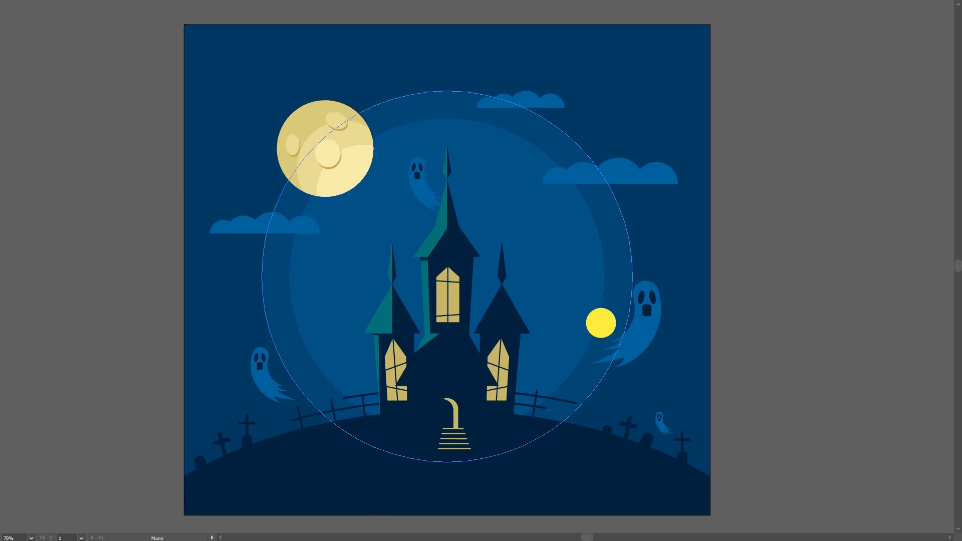
{"action": "left_click_drag", "start_coordinate": [305, 182], "coordinate": [618, 419]}
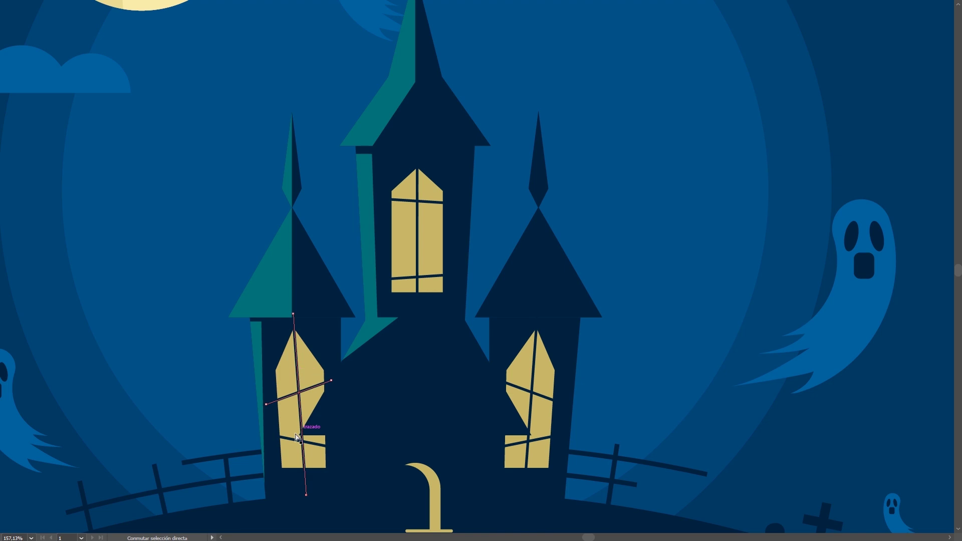
Select the boards across the windows and set their stroke weight to 7 pt.
{"action": "left_click", "coordinate": [418, 248], "text": "shift"}
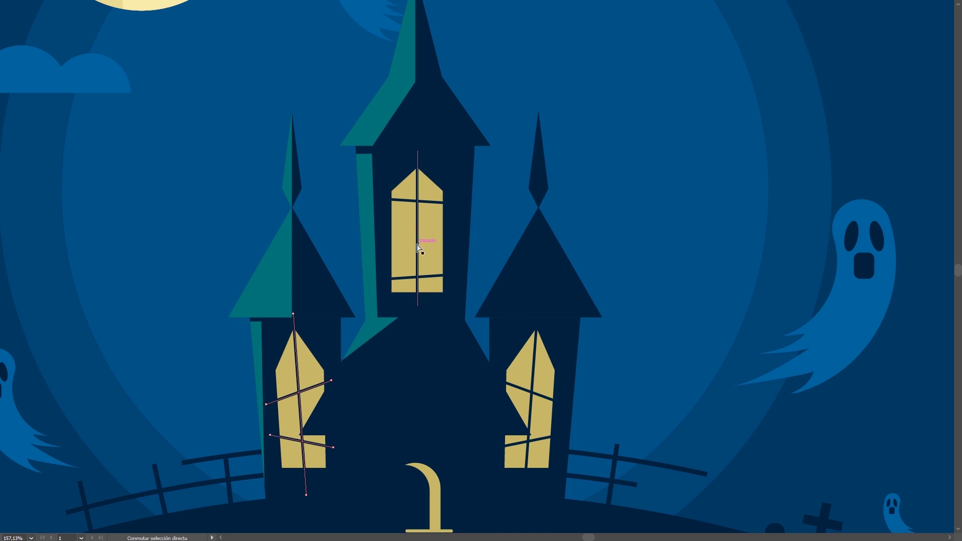
{"action": "left_click", "coordinate": [431, 202], "text": "shift"}
{"action": "left_click", "coordinate": [426, 275], "text": "shift"}
{"action": "left_click", "coordinate": [532, 409], "text": "shift"}
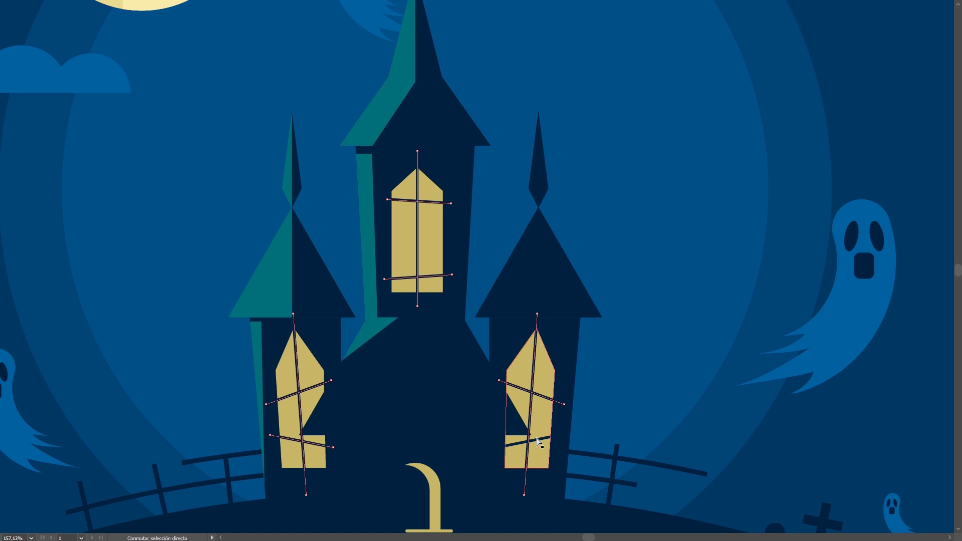
{"action": "key", "text": "f"}
{"action": "left_click", "coordinate": [902, 304]}
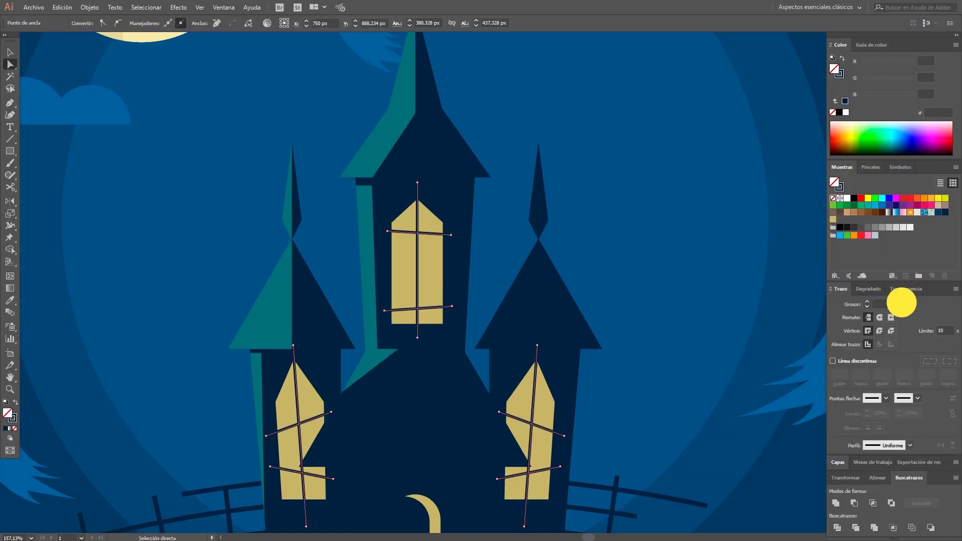
{"action": "left_click", "coordinate": [915, 162]}
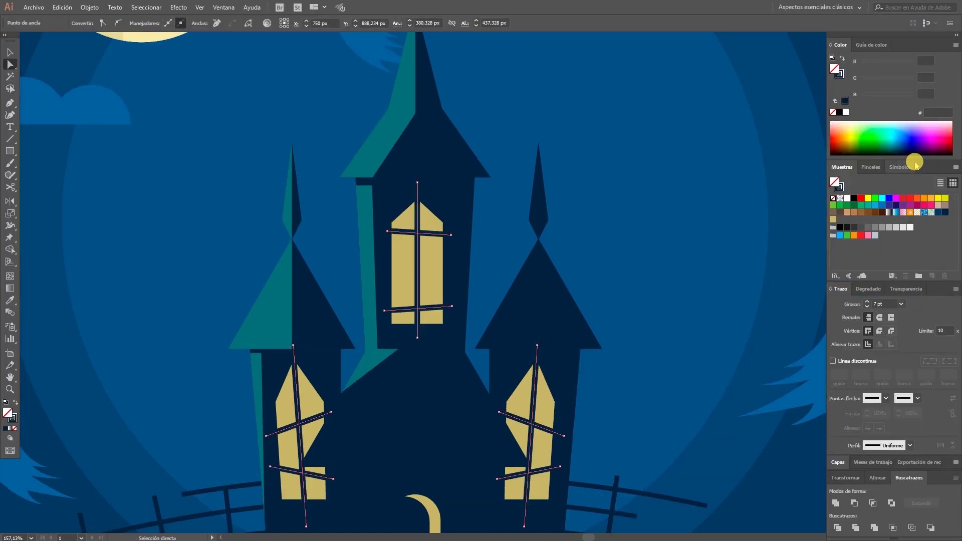
{"action": "scroll", "coordinate": [486, 347], "scroll_direction": "down", "scroll_amount": 2}
Deselect everything and show the finished haunted-castle artwork full-screen without panels or toolbars.
{"action": "key", "text": "v"}
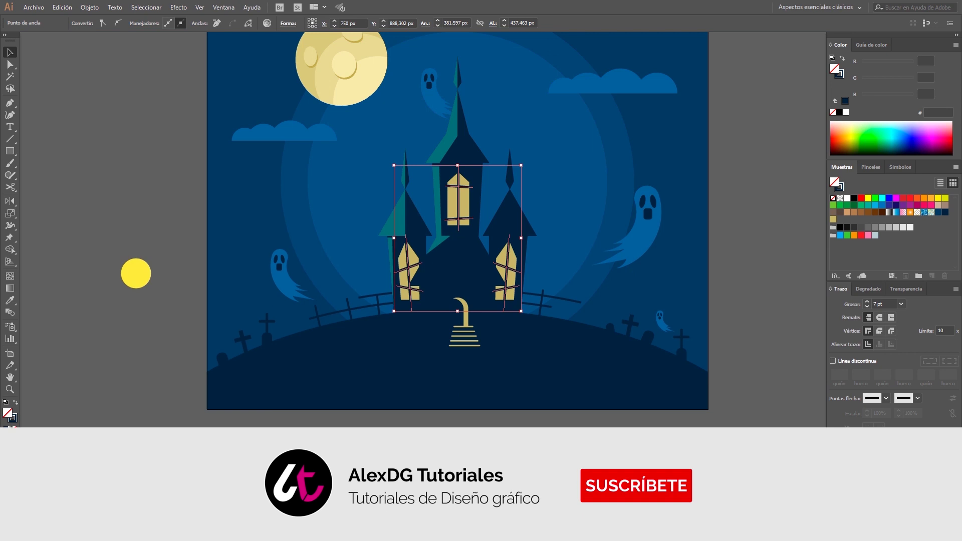
{"action": "left_click", "coordinate": [136, 274]}
{"action": "scroll", "coordinate": [457, 243], "scroll_direction": "up", "scroll_amount": 3}
{"action": "scroll", "coordinate": [458, 242], "scroll_direction": "right", "scroll_amount": 3}
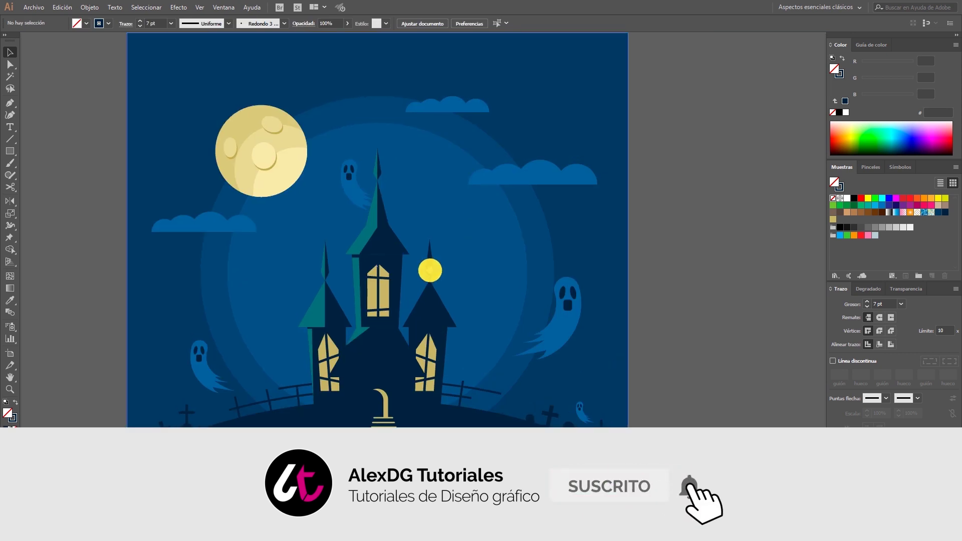
{"action": "key", "text": "Delete"}
{"action": "key", "text": "Tab"}
{"action": "key", "text": "f"}
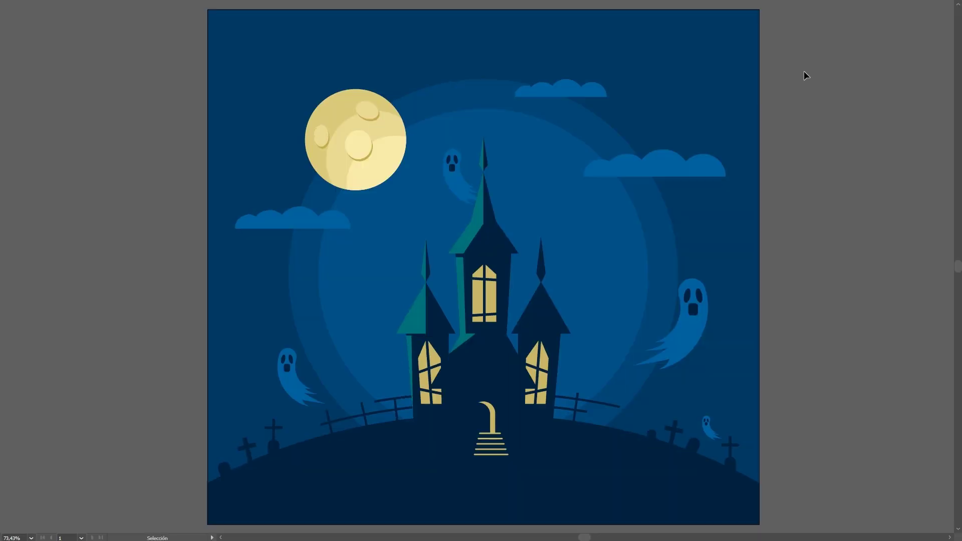